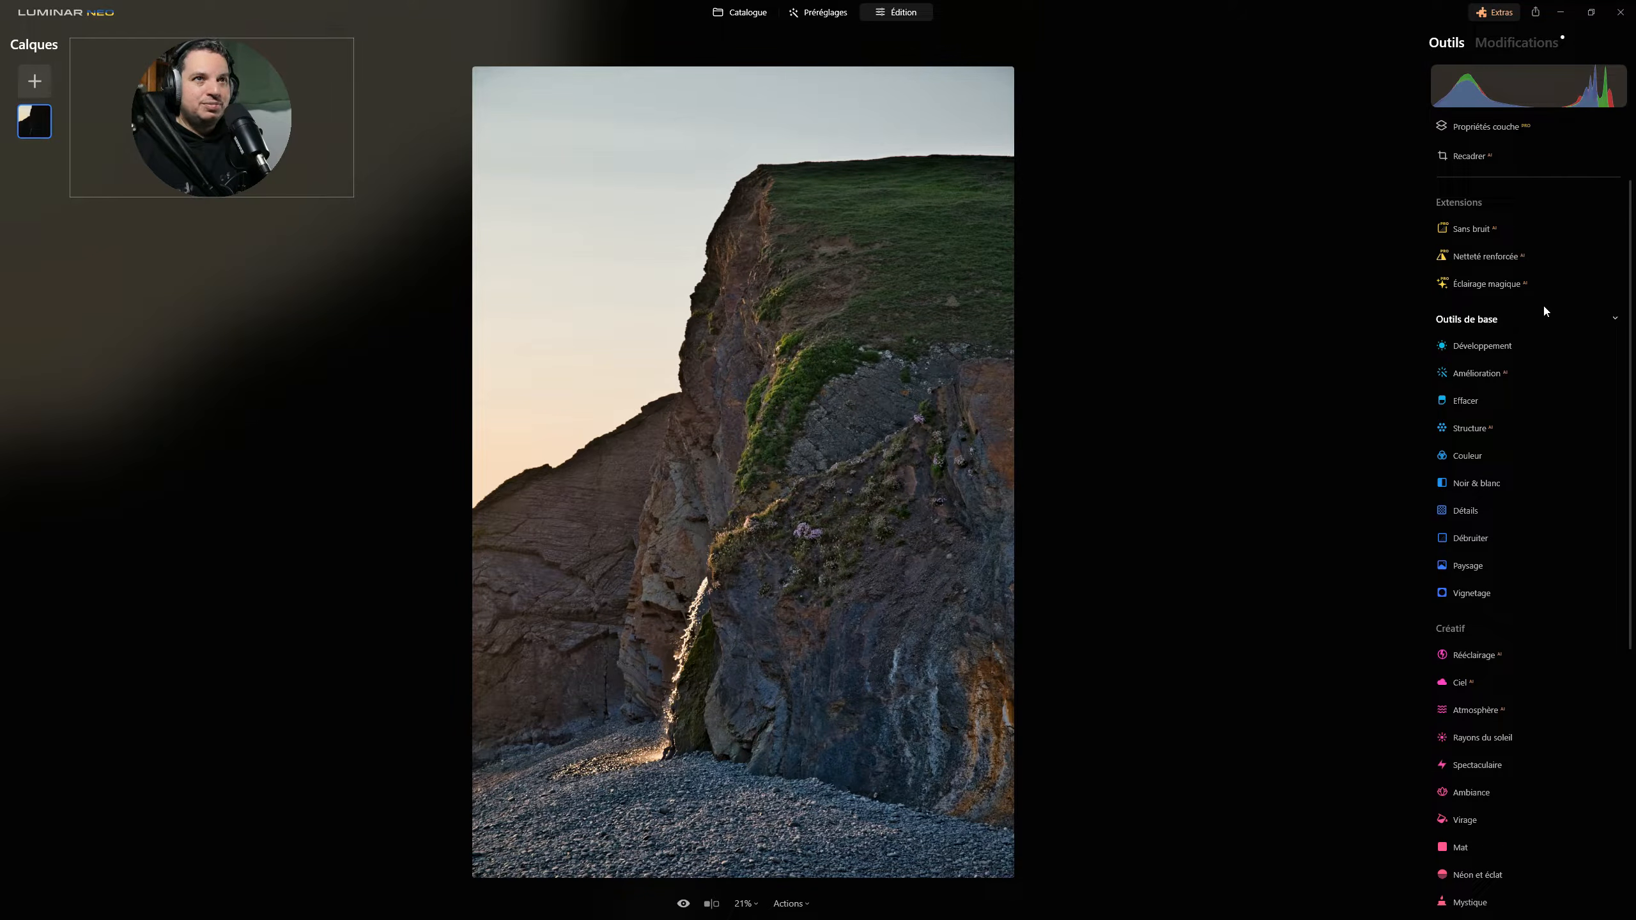
# - Compare the Développement tool with the photo's already applied RAW Développement and Amélioration edits
pyautogui.click(1481, 348)
pyautogui.scroll(-2, 1460, 579)
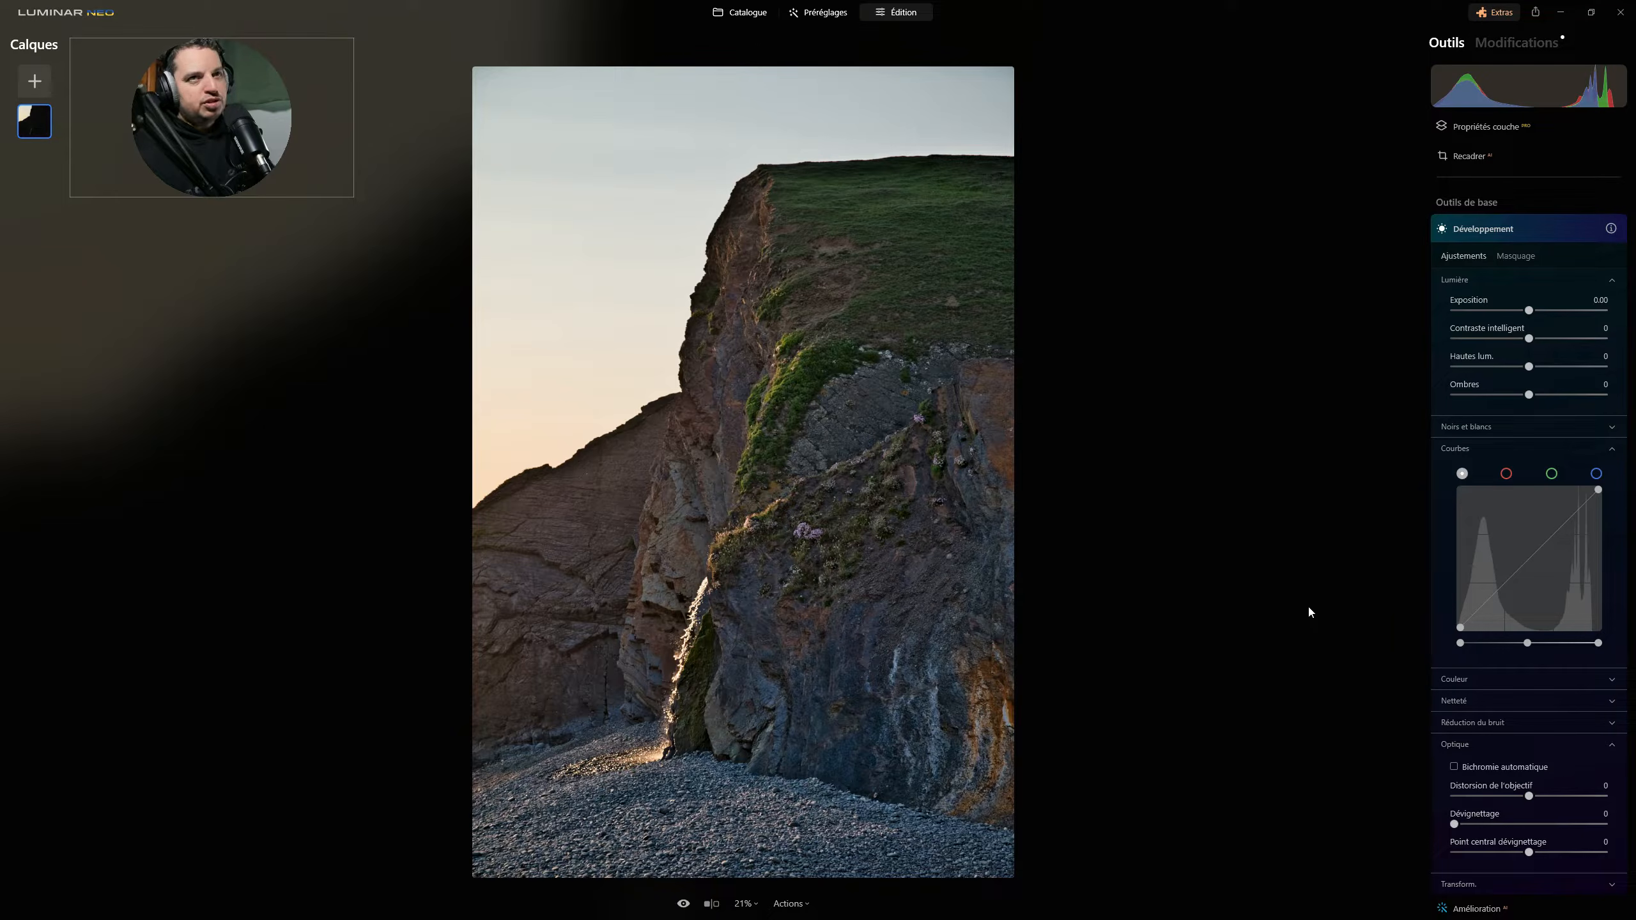
pyautogui.click(1535, 44)
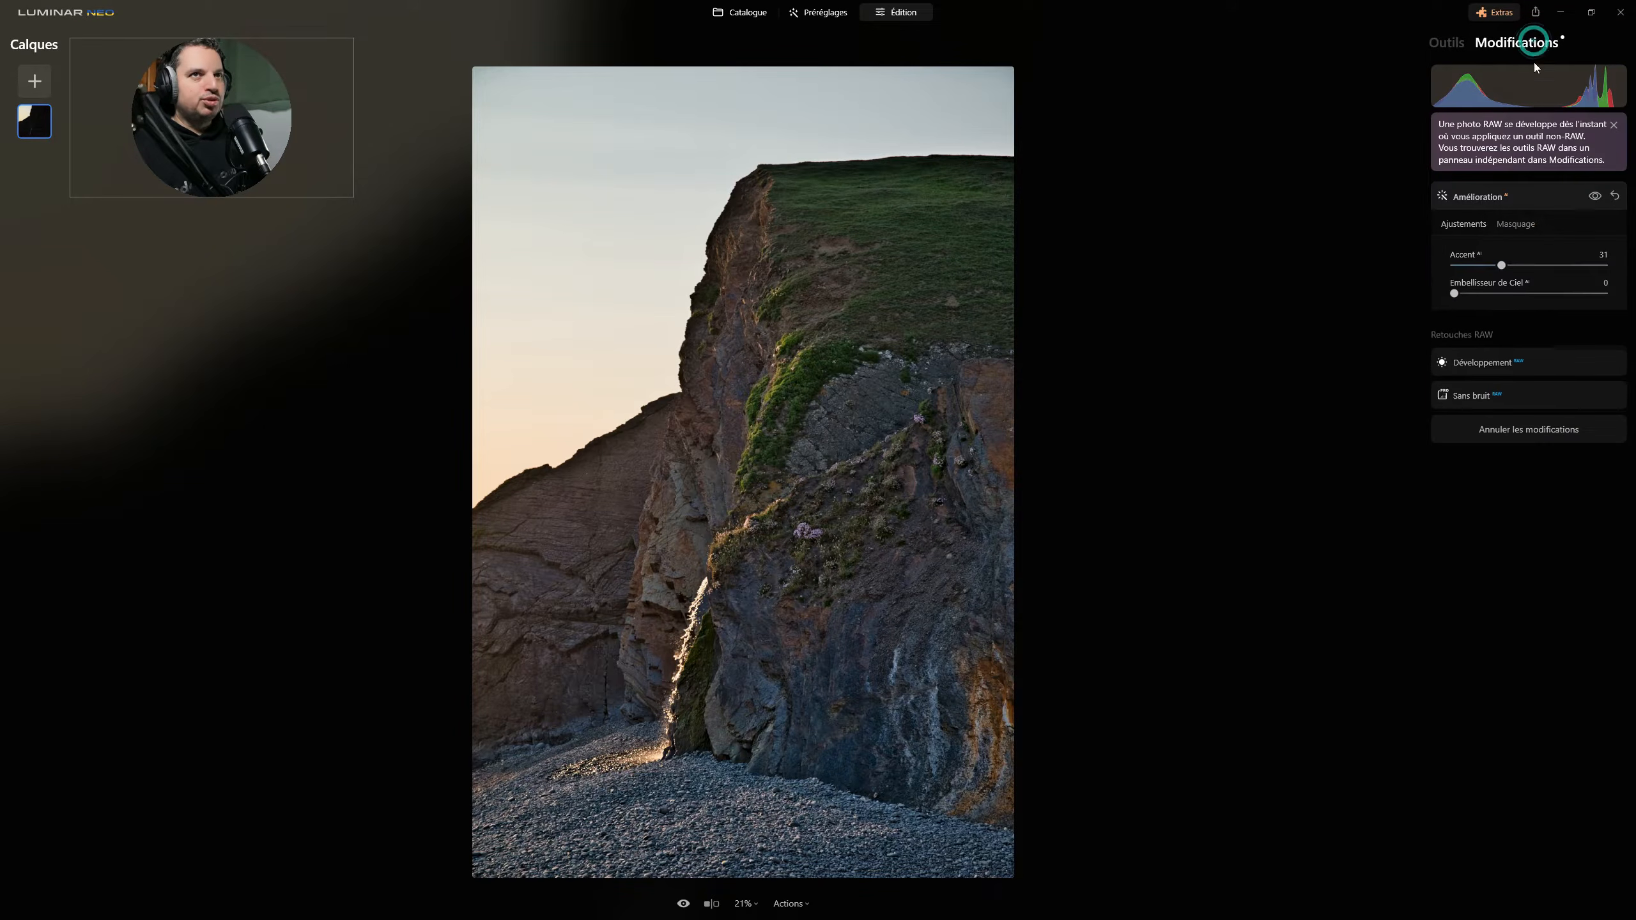
pyautogui.click(1491, 371)
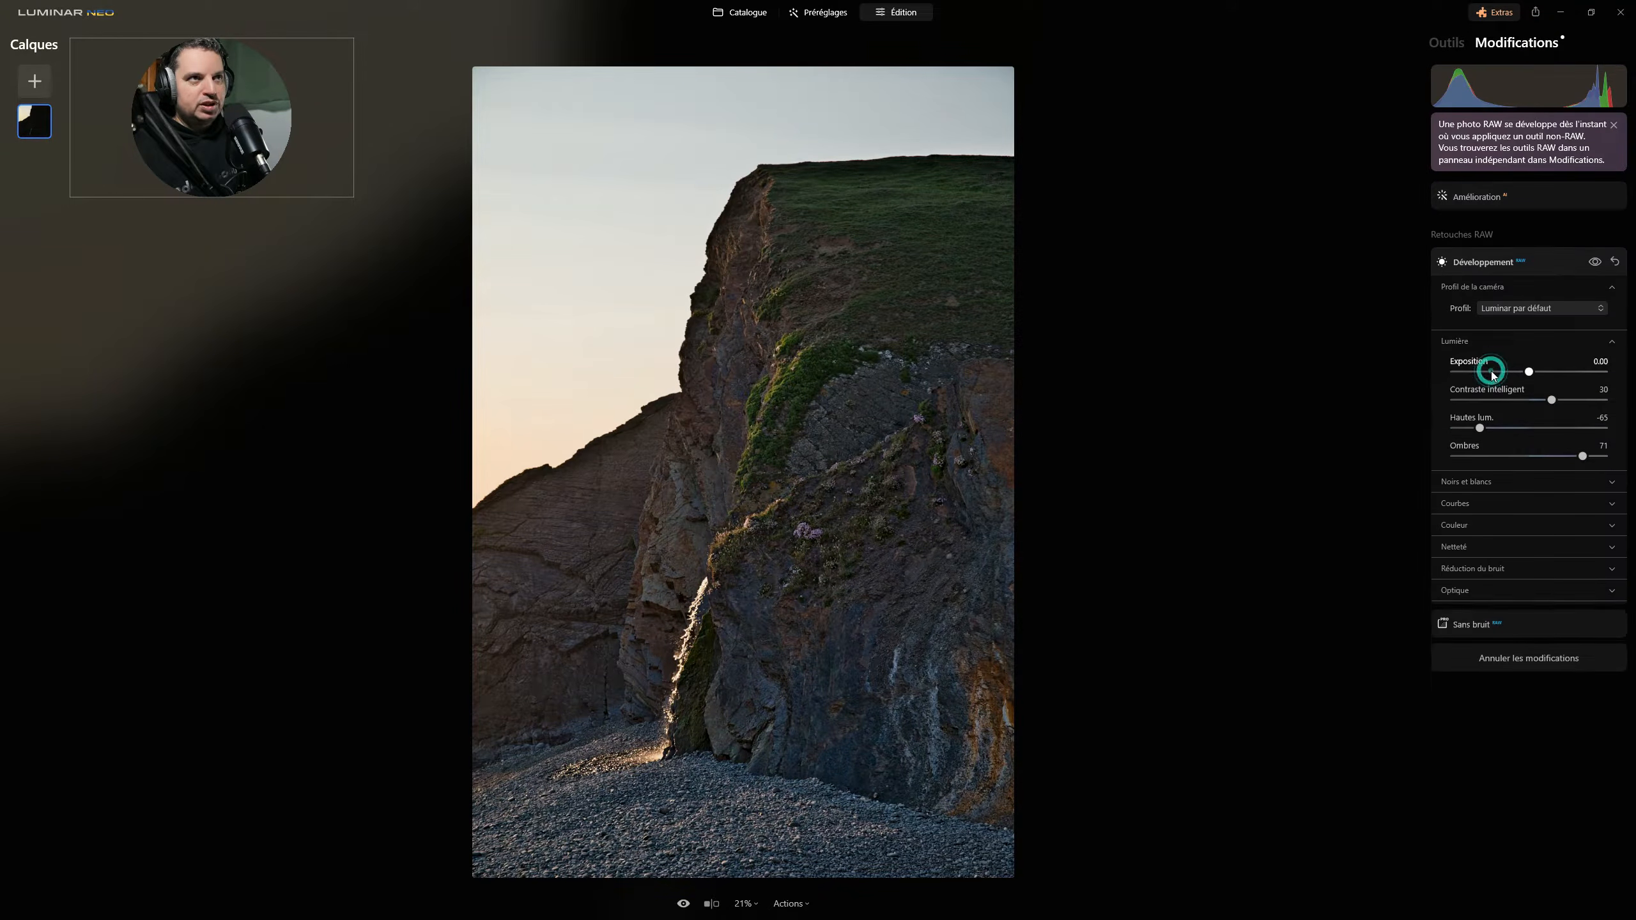
pyautogui.click(1490, 195)
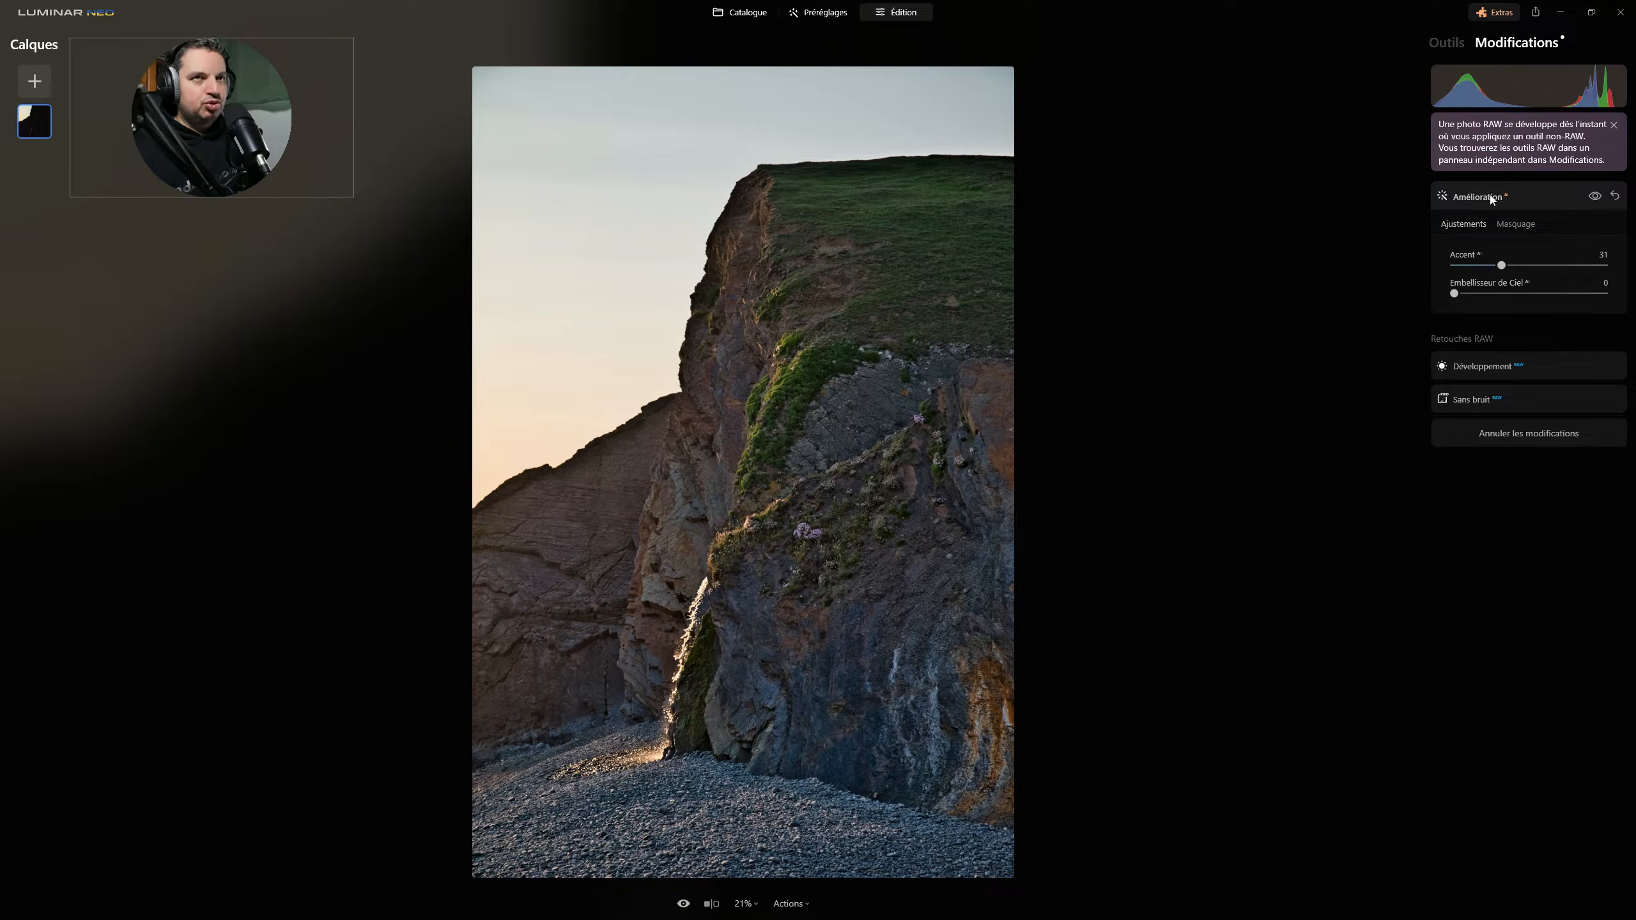
# - Expand the colour and curve settings of the RAW Développement edit and raise the main curve's midpoint slightly
pyautogui.click(1458, 367)
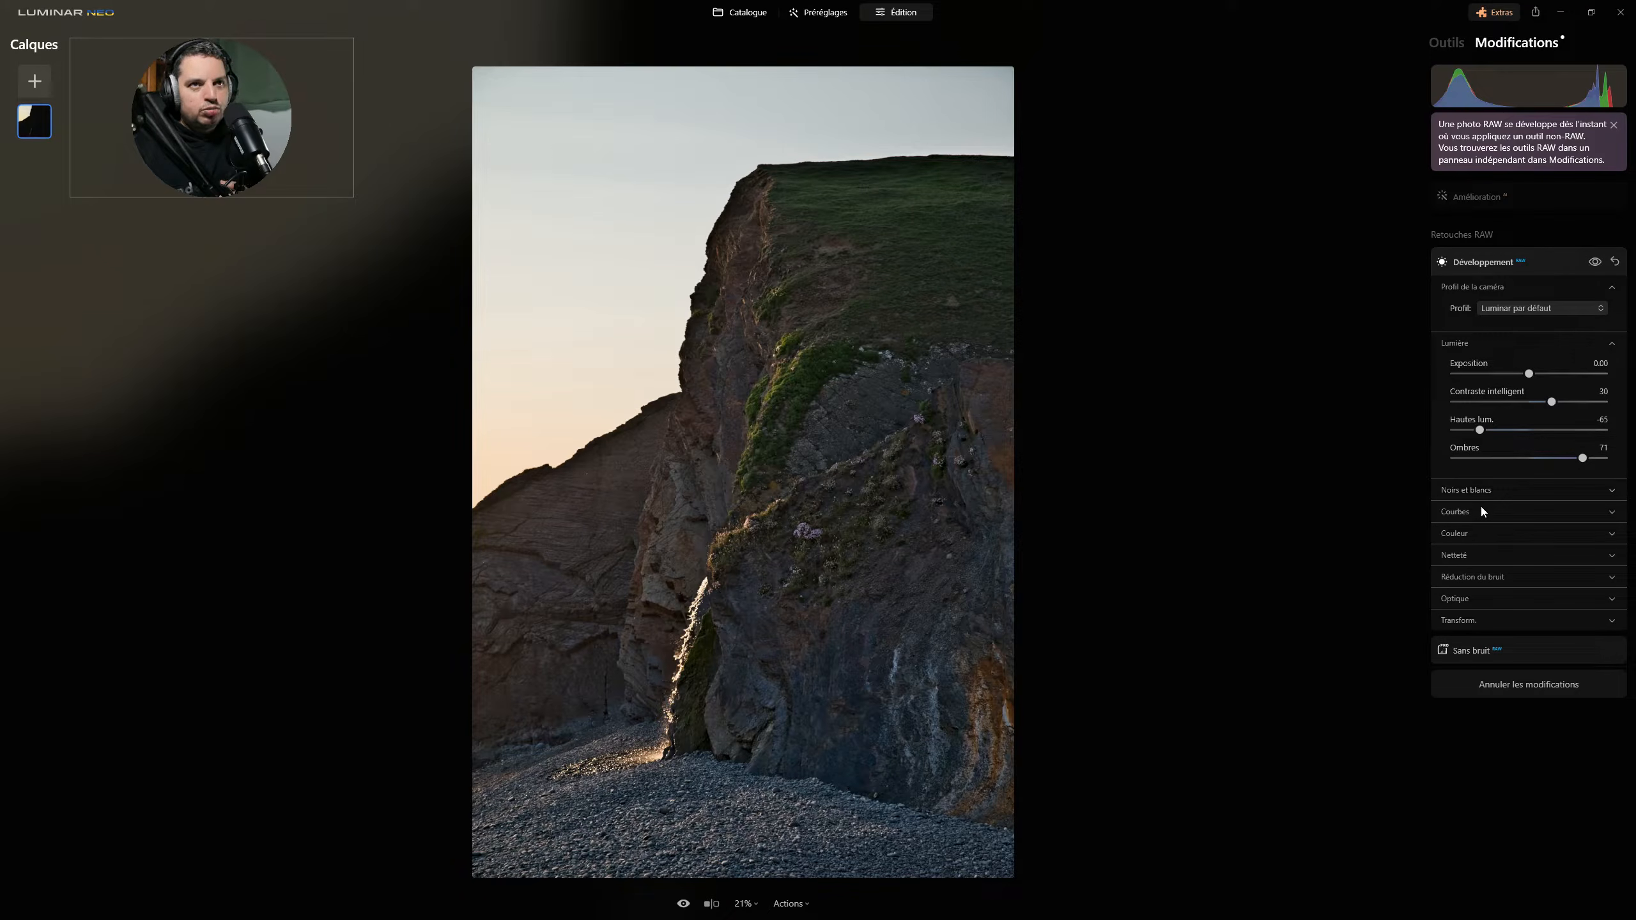
pyautogui.click(1472, 535)
pyautogui.click(1467, 514)
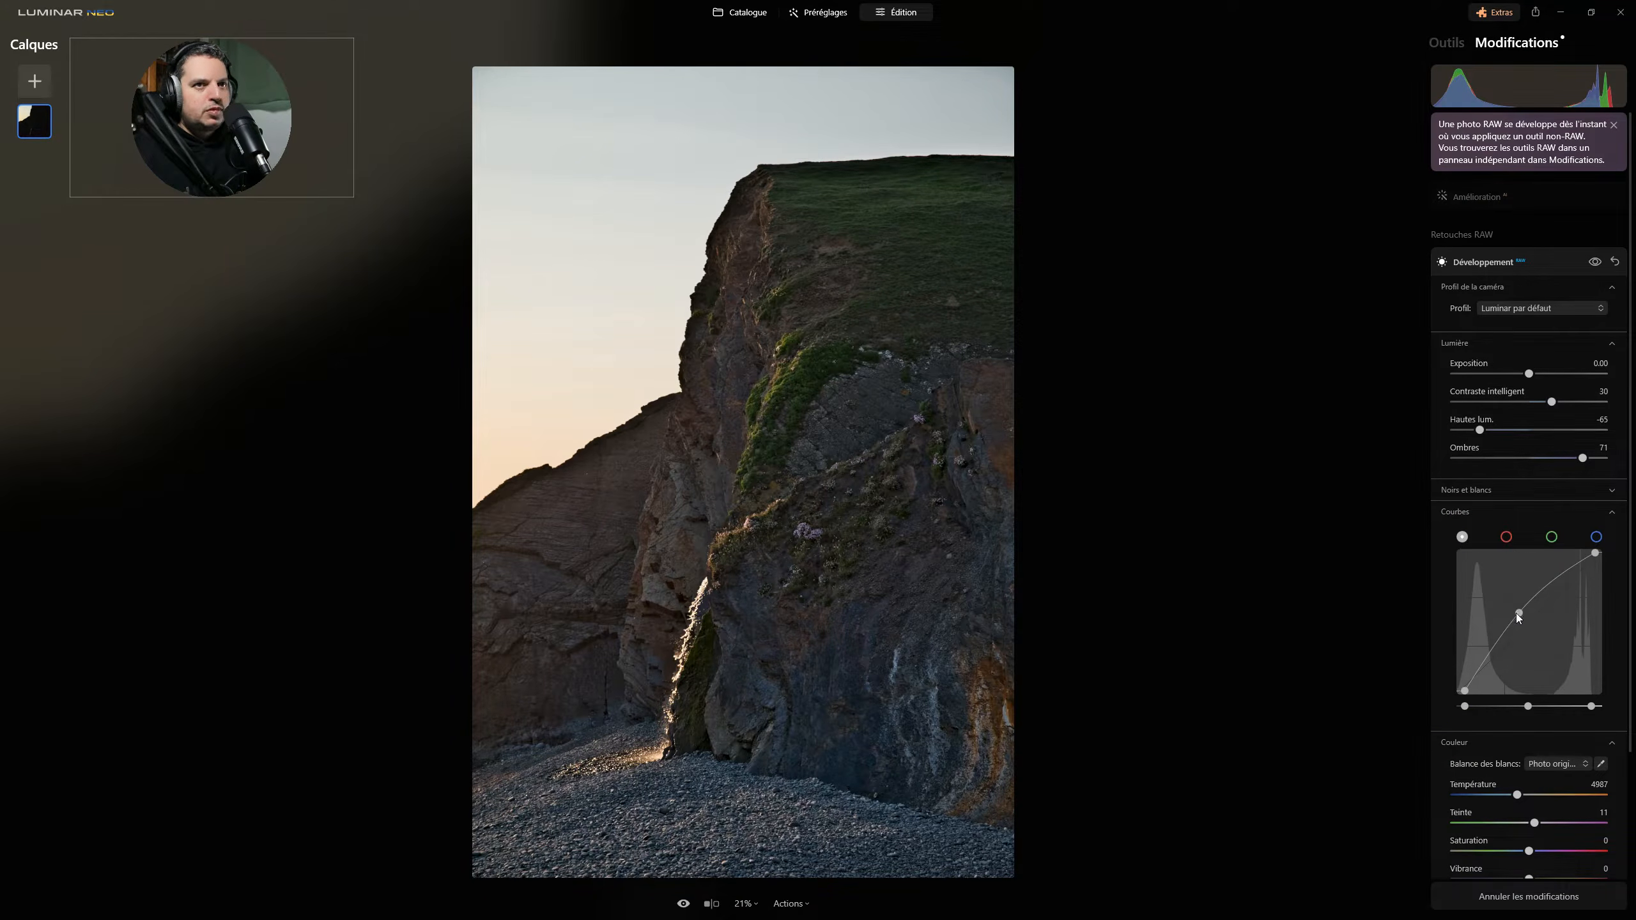
pyautogui.moveTo(1516, 614); pyautogui.dragTo(1514, 611)
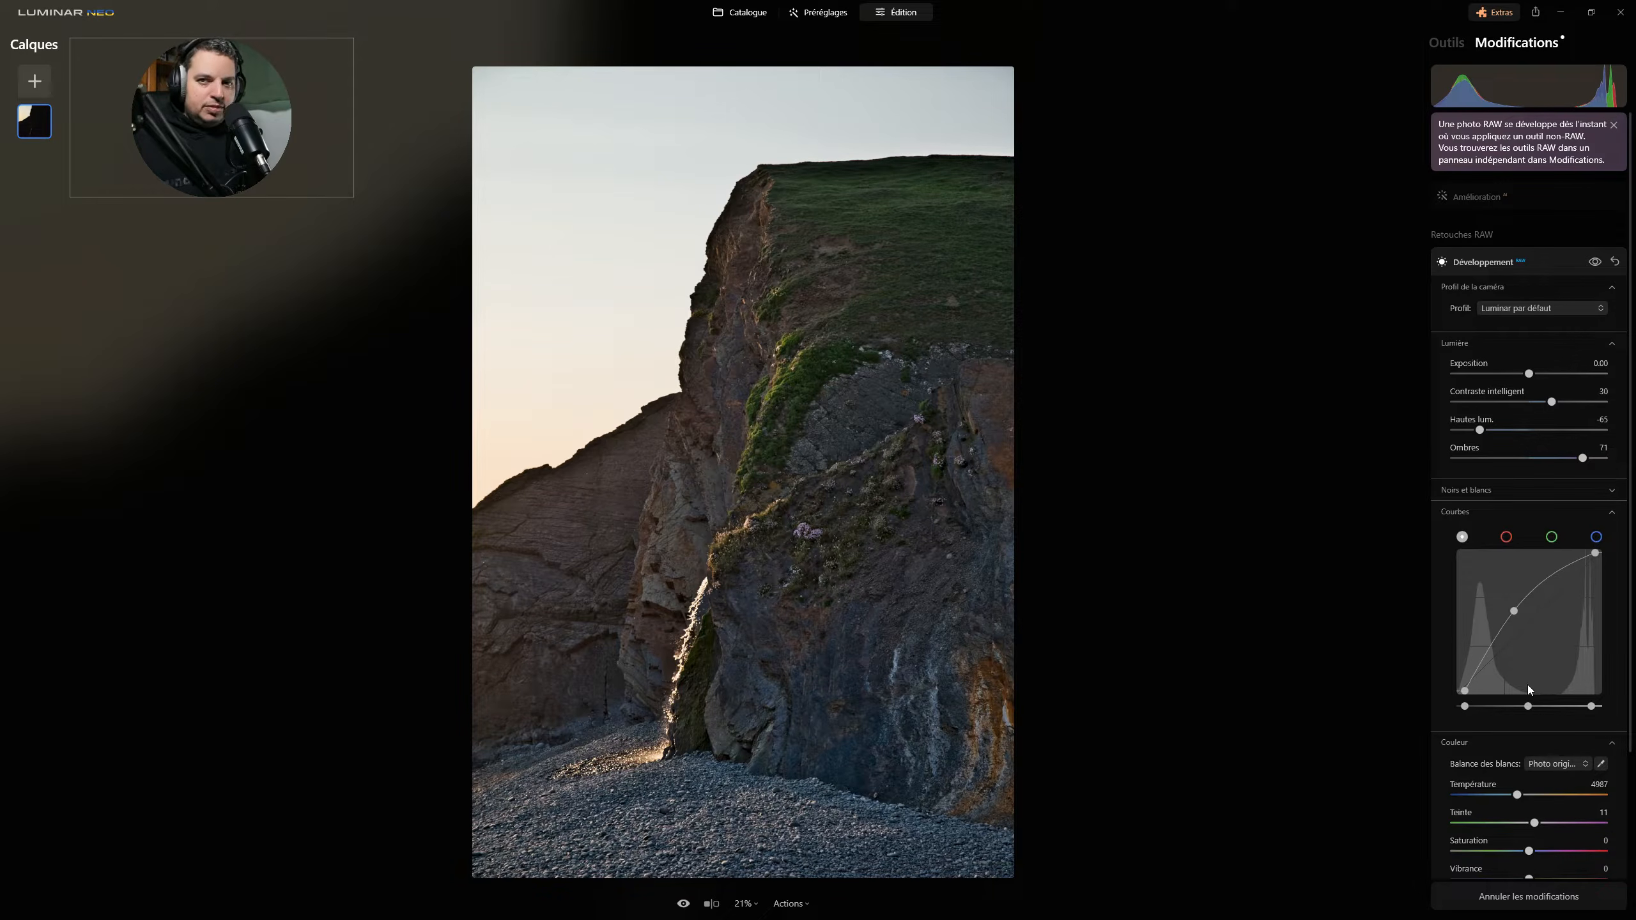
# - Examine the red, green and blue channel curves and return to the red one
pyautogui.click(1507, 538)
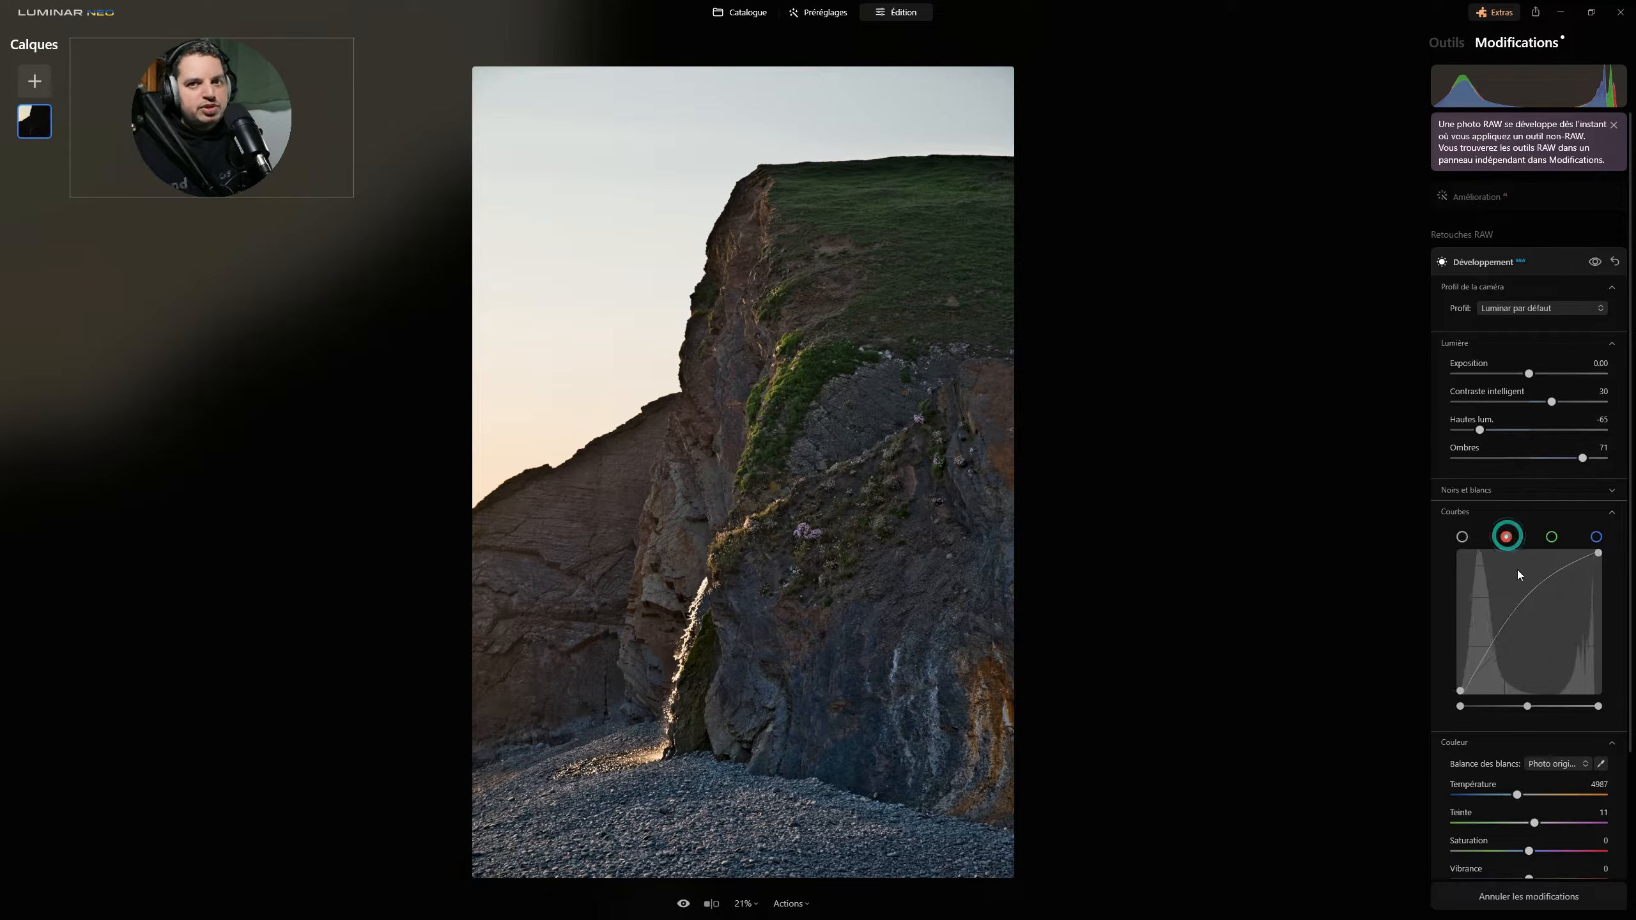
pyautogui.click(1552, 537)
pyautogui.click(1596, 536)
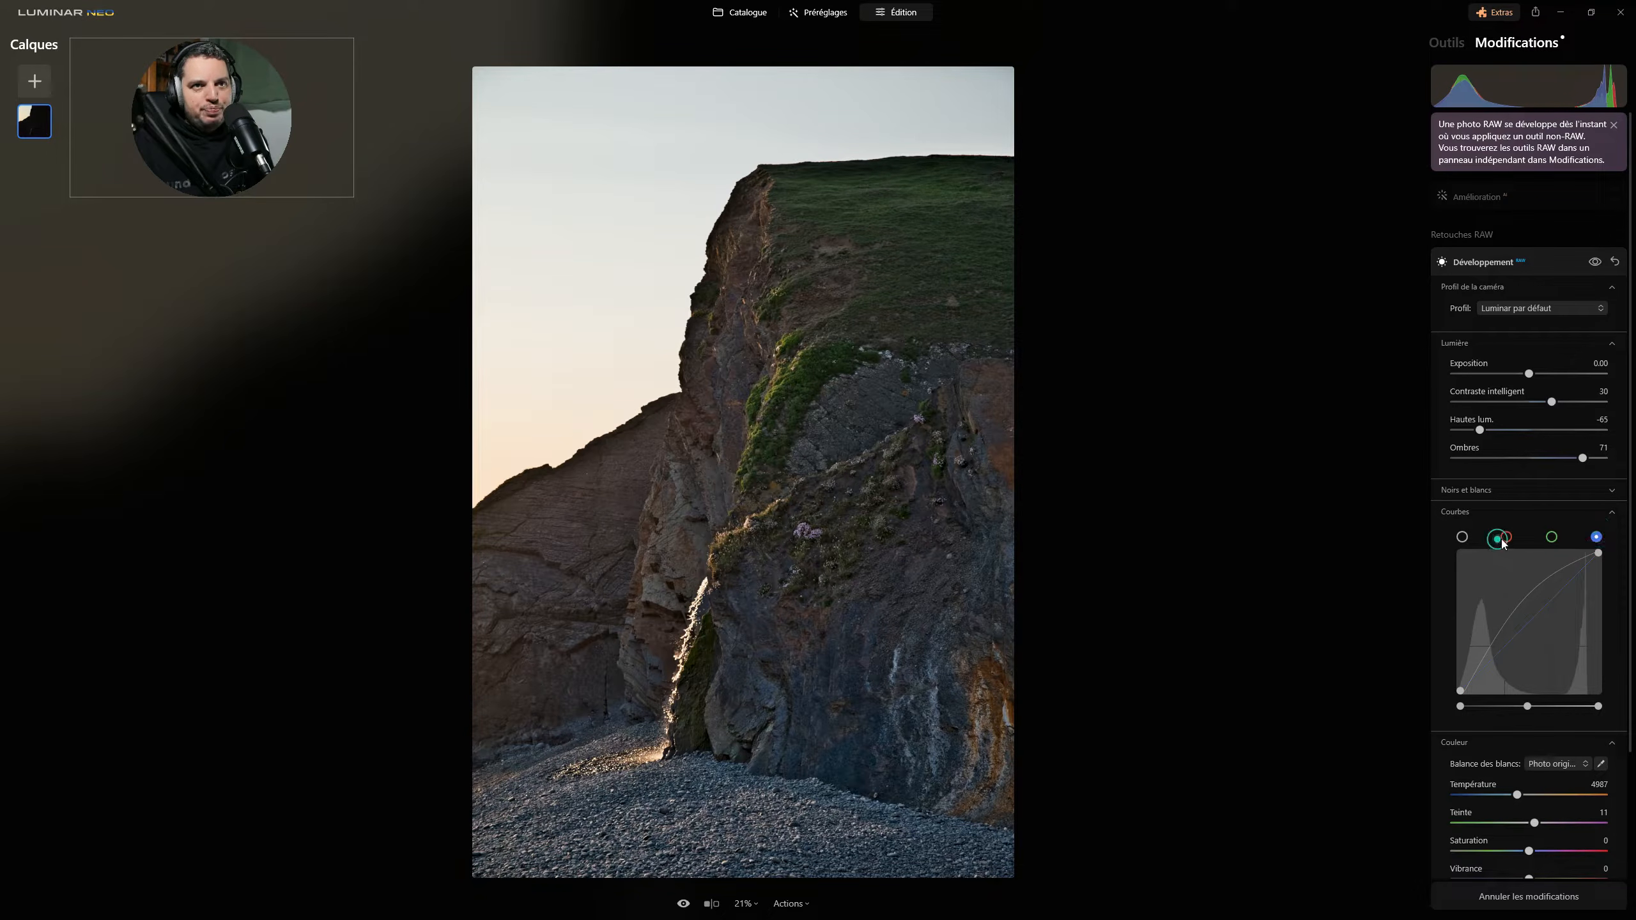
pyautogui.click(1507, 538)
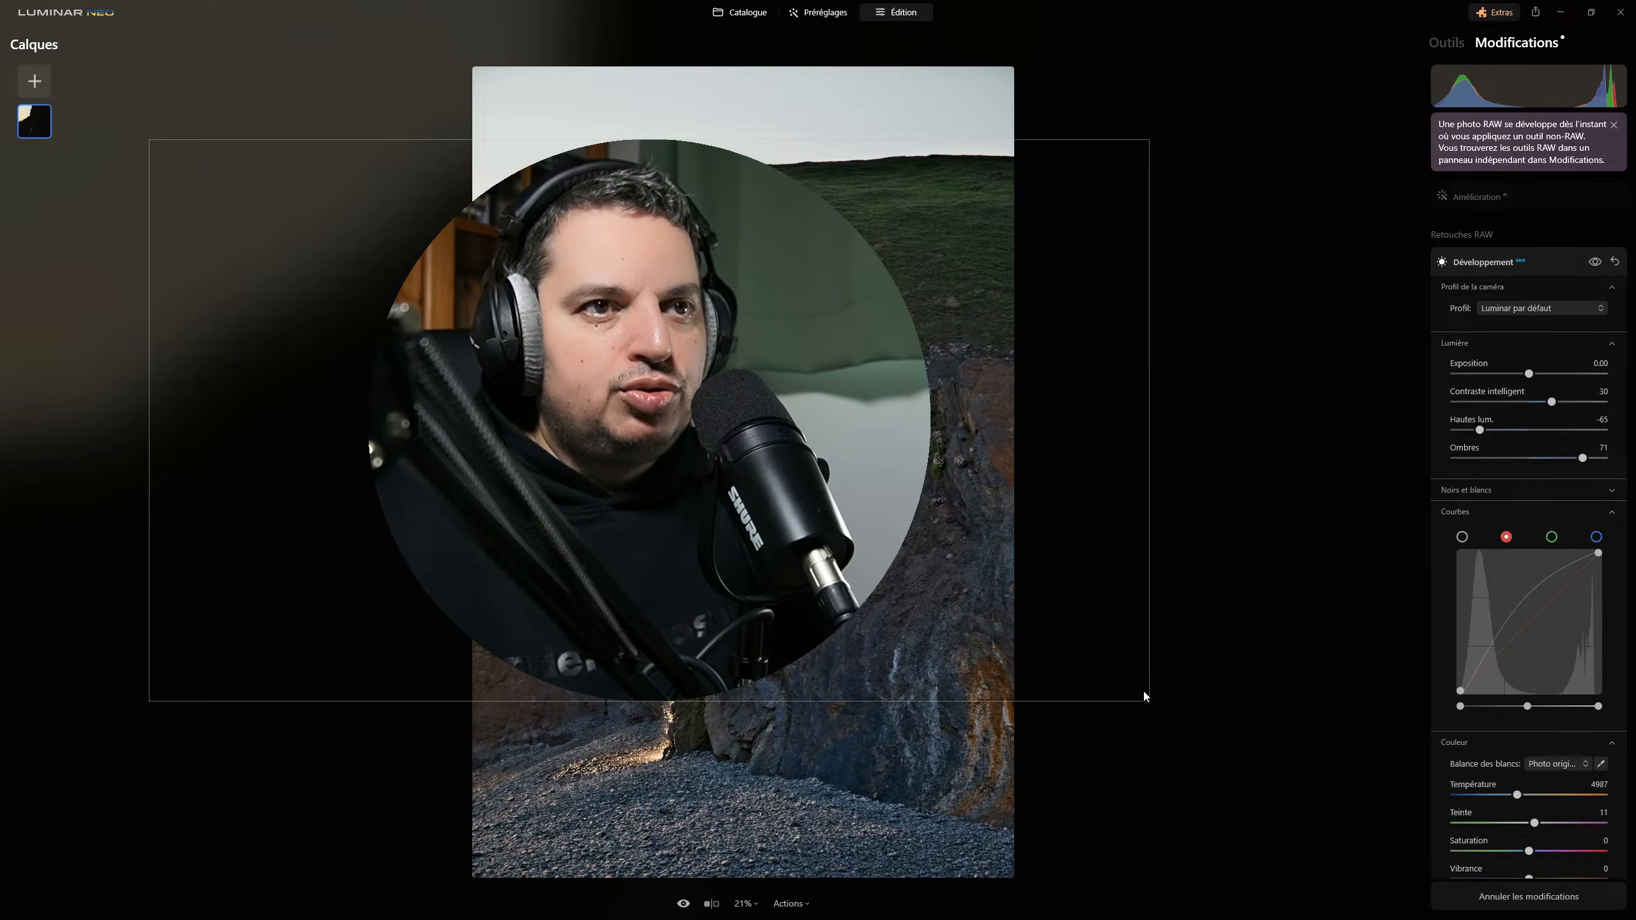
pyautogui.moveTo(1151, 703); pyautogui.dragTo(435, 320)
pyautogui.moveTo(312, 210); pyautogui.dragTo(271, 119)
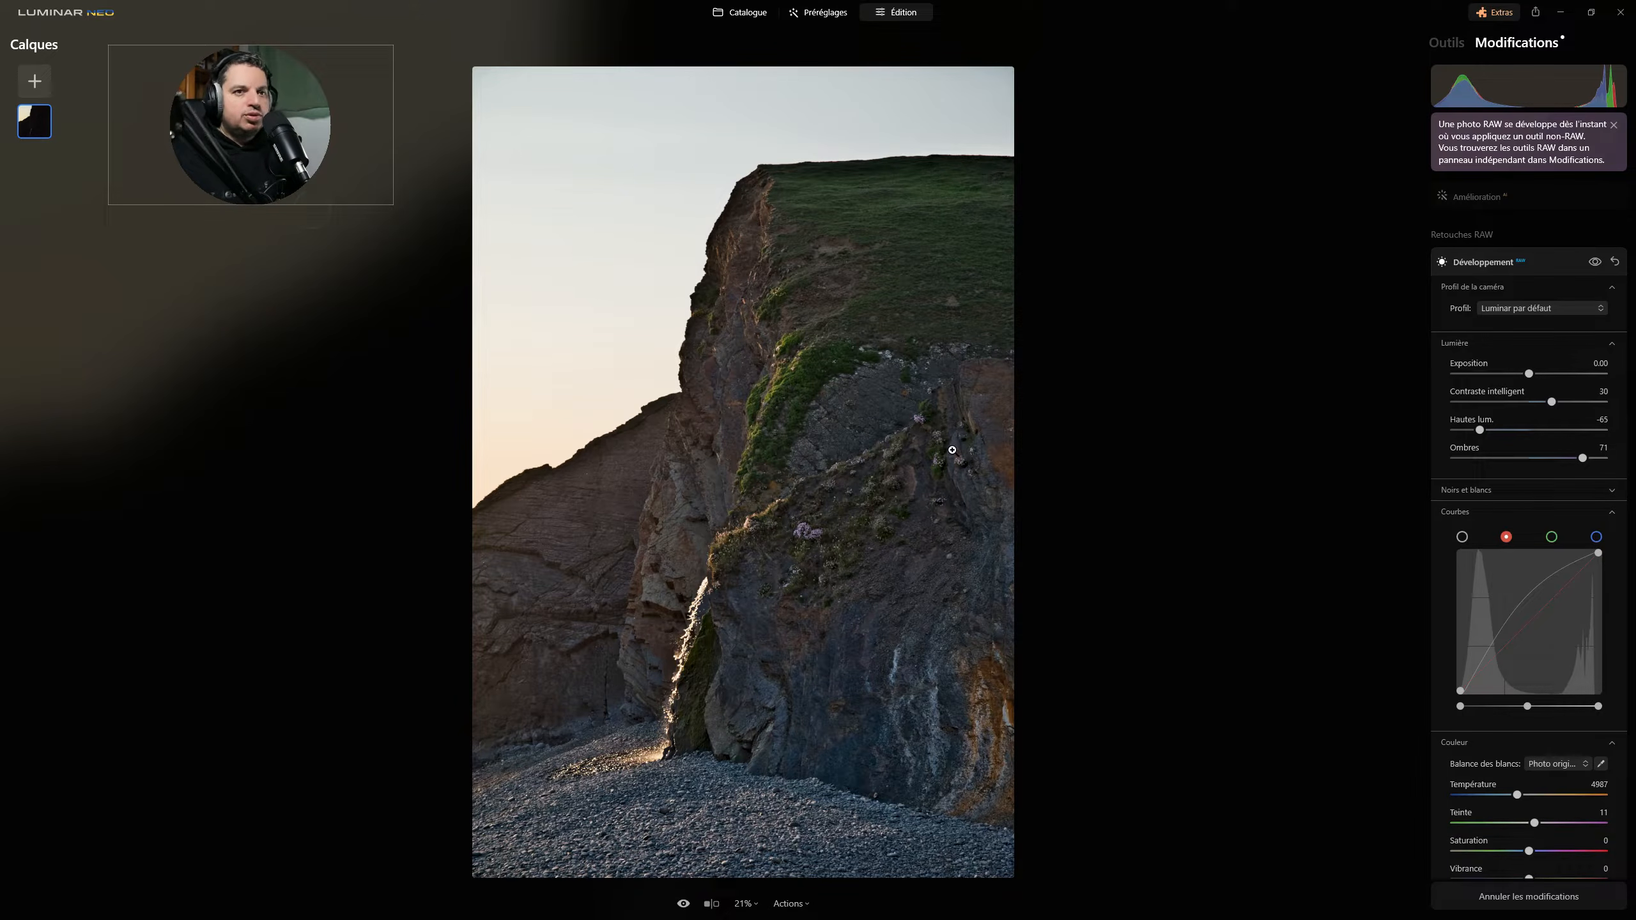
pyautogui.scroll(-3, 1503, 649)
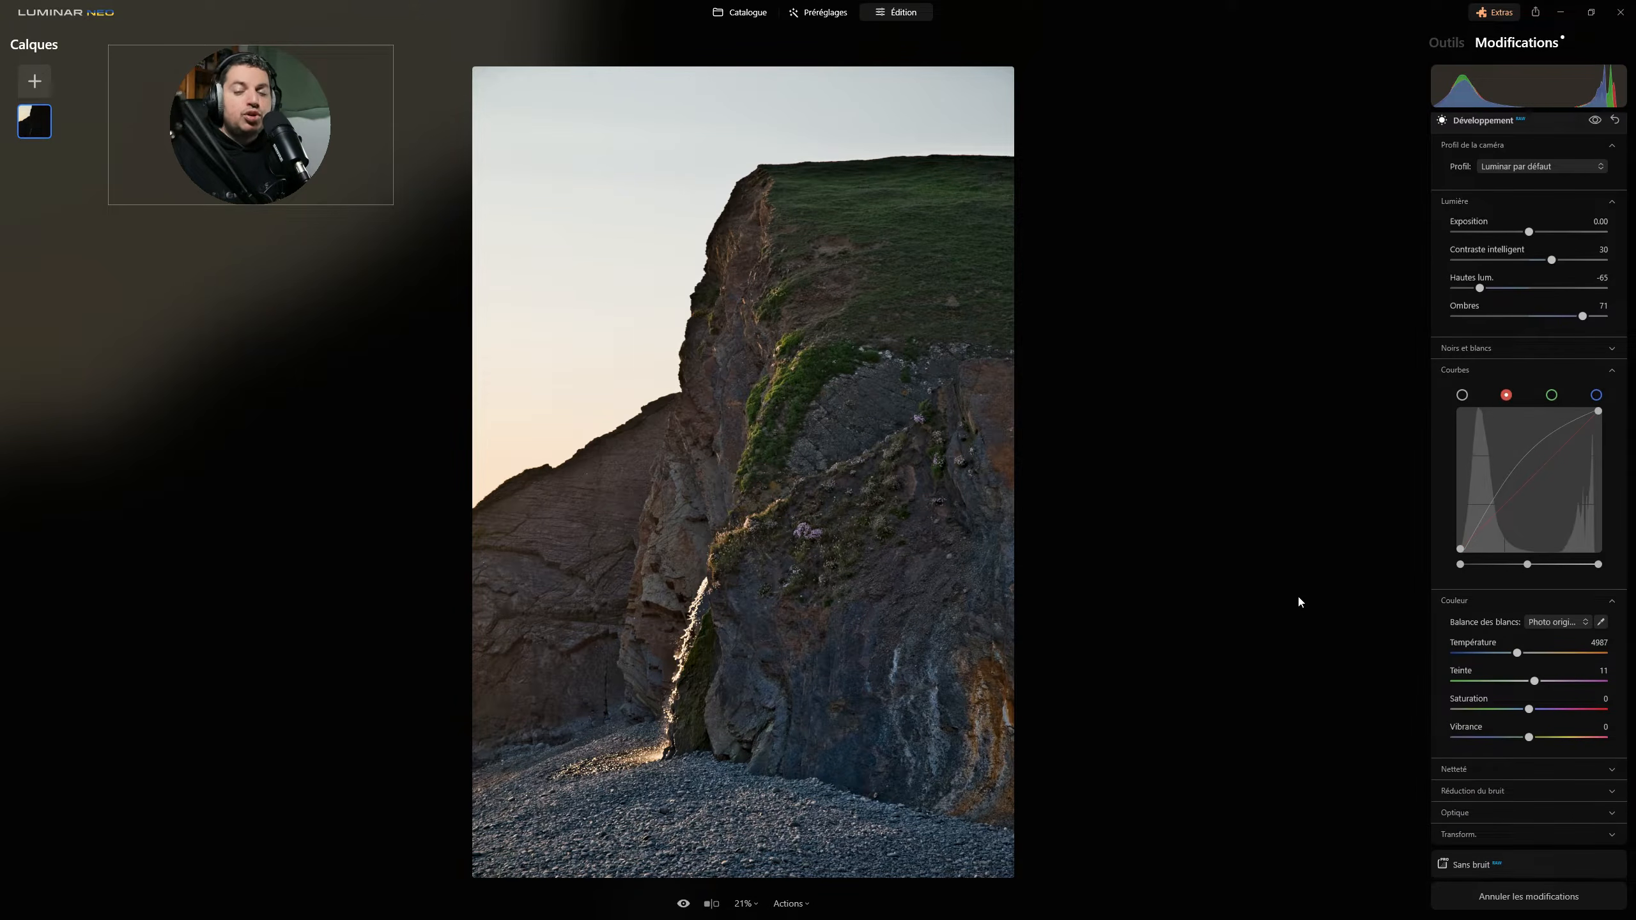
pyautogui.scroll(-1, 1494, 629)
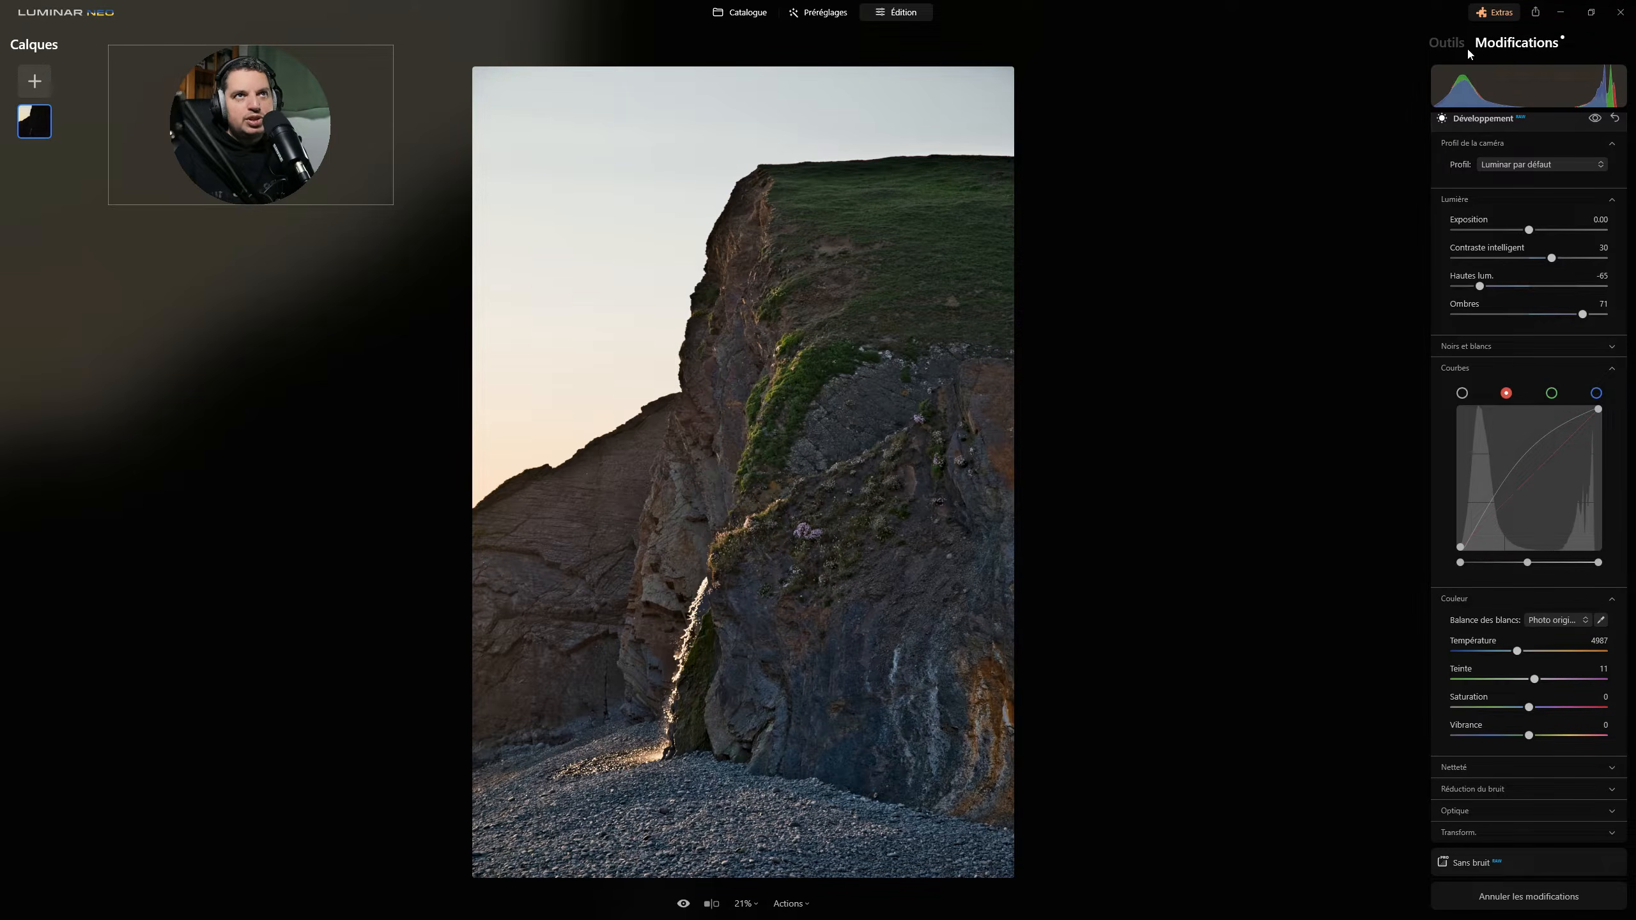
# - Examine the colour balance settings and tonal range choices of the Harmonie de couleurs tool, and close the tool again
pyautogui.click(1447, 43)
pyautogui.scroll(-5, 1504, 562)
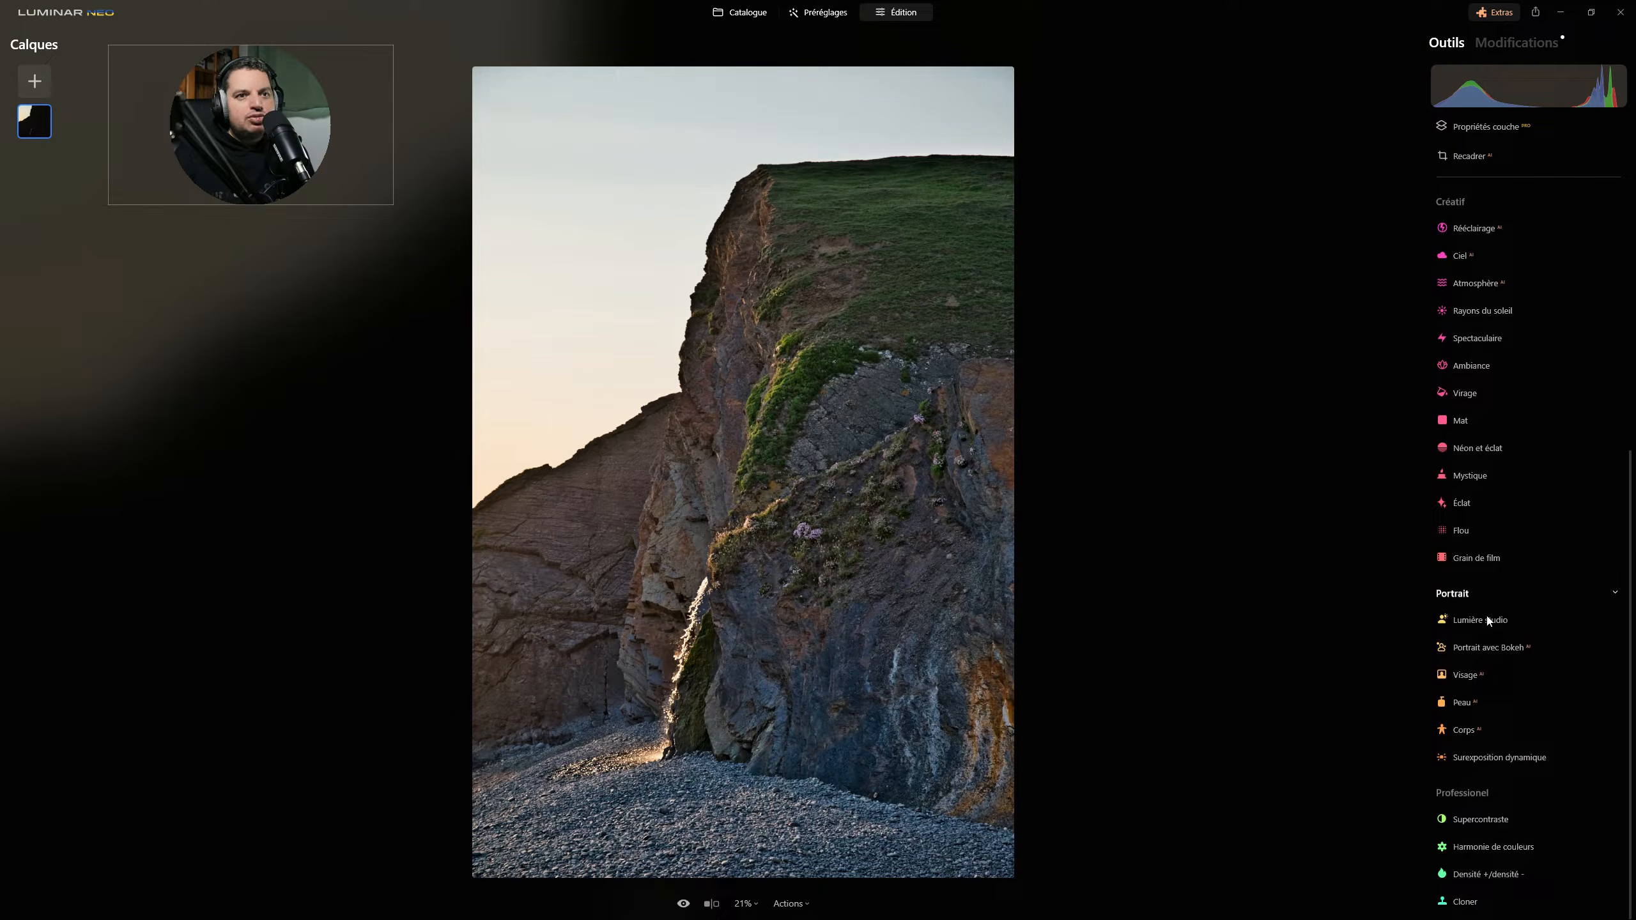
pyautogui.click(1483, 847)
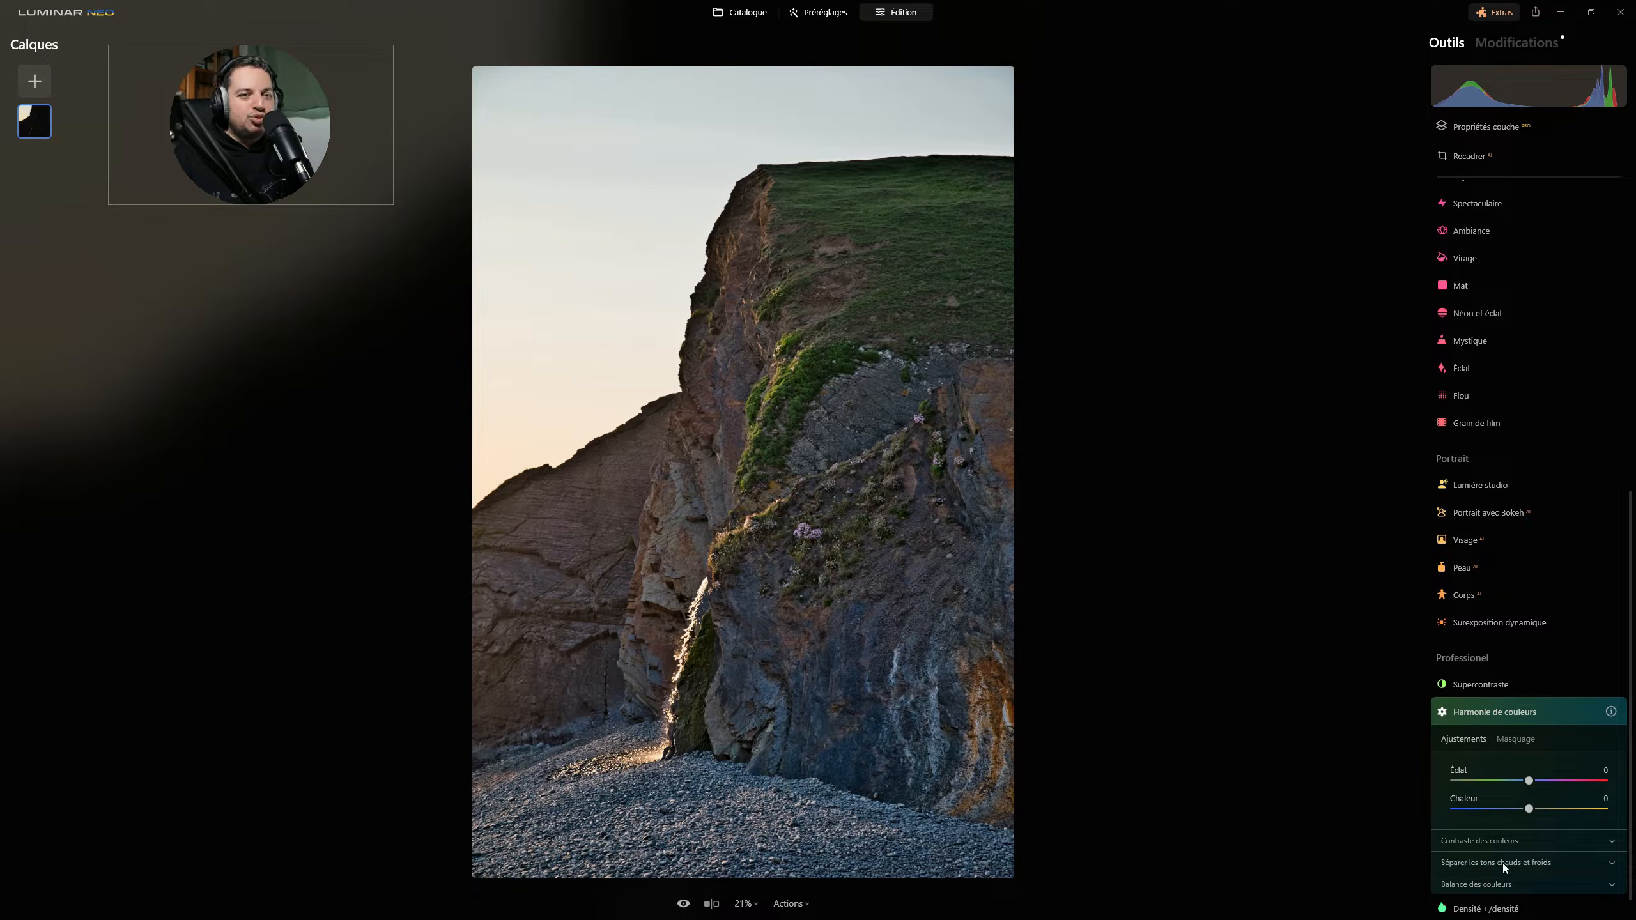
pyautogui.click(1491, 885)
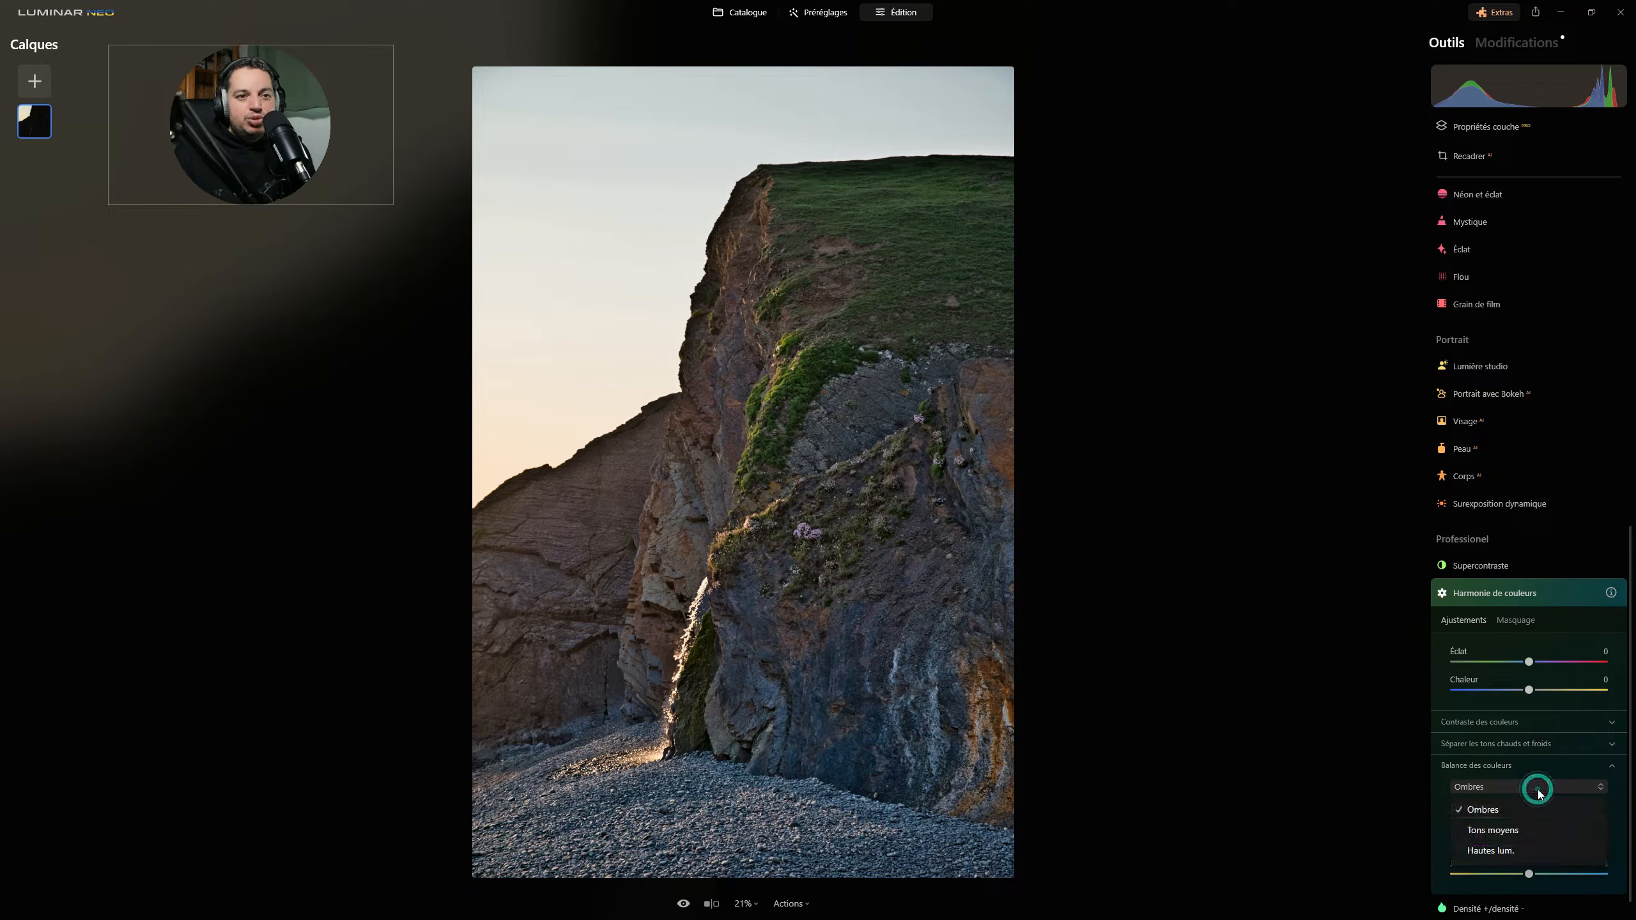
pyautogui.click(1156, 716)
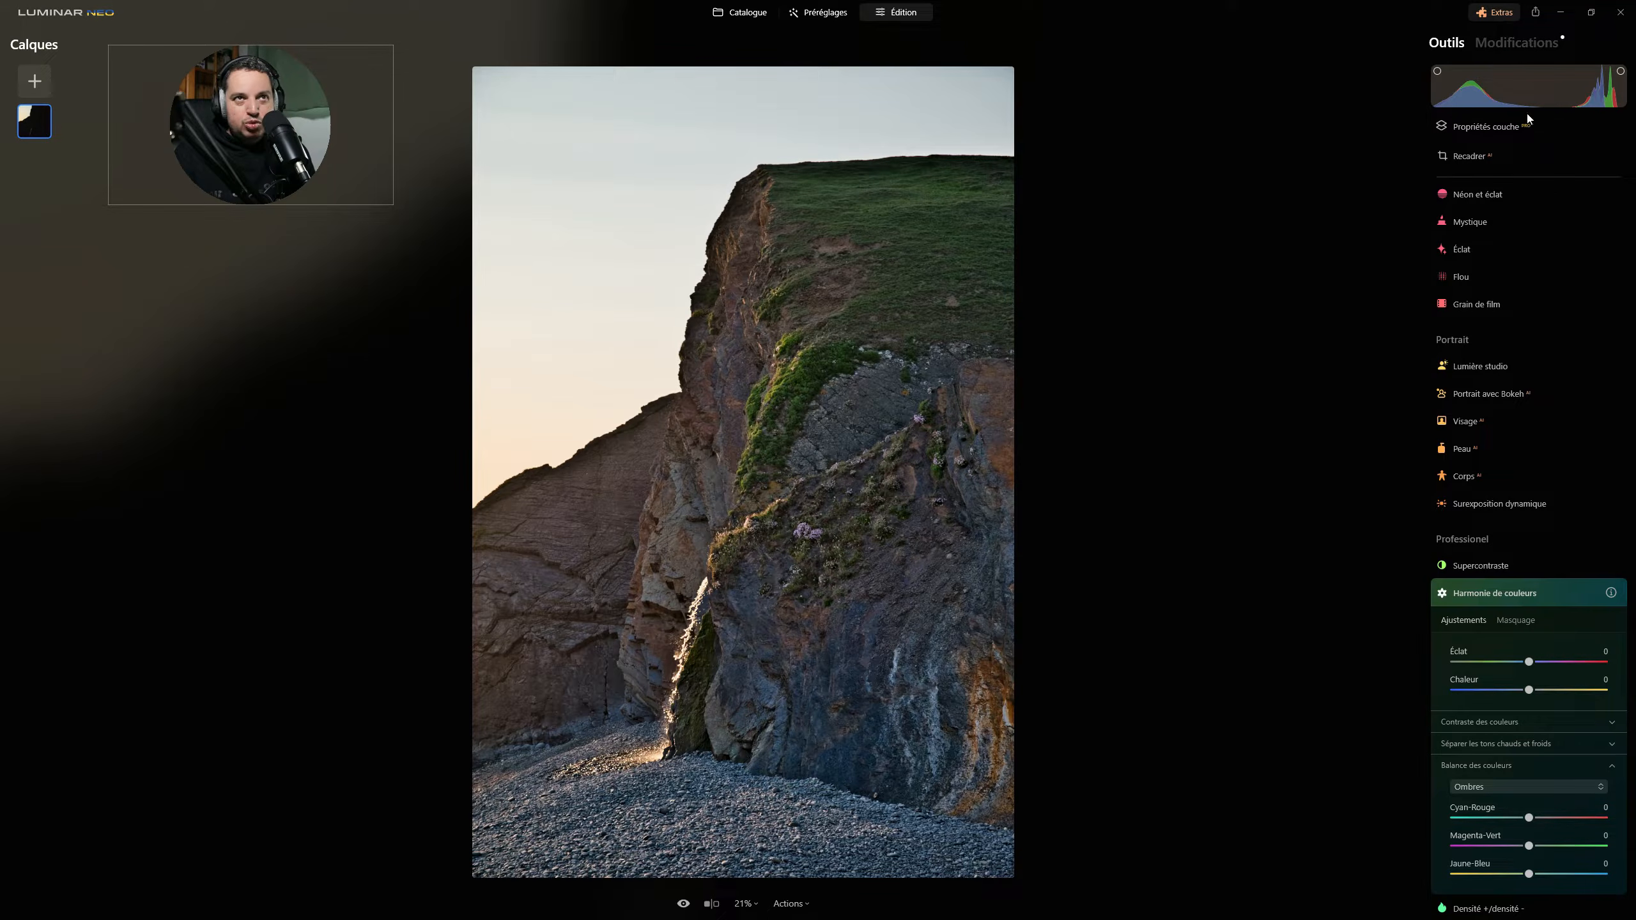
pyautogui.scroll(-1, 1547, 517)
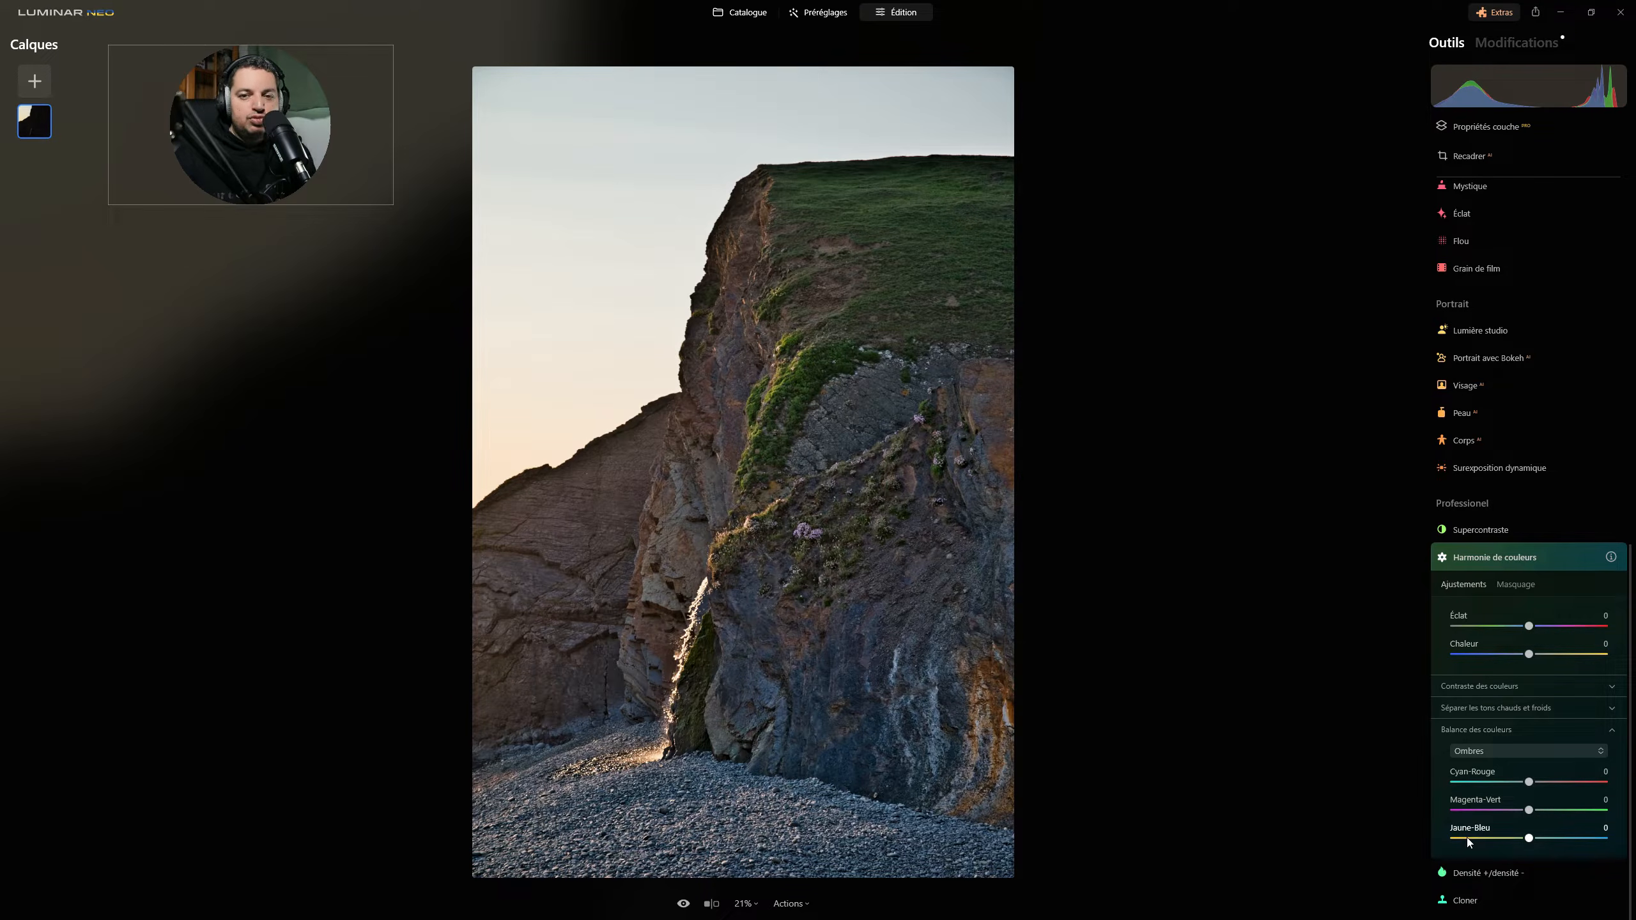
pyautogui.click(1466, 556)
# - Add a midpoint to the red curve of the RAW Développement edit, try it raised, and bring it back near the diagonal
pyautogui.click(1519, 42)
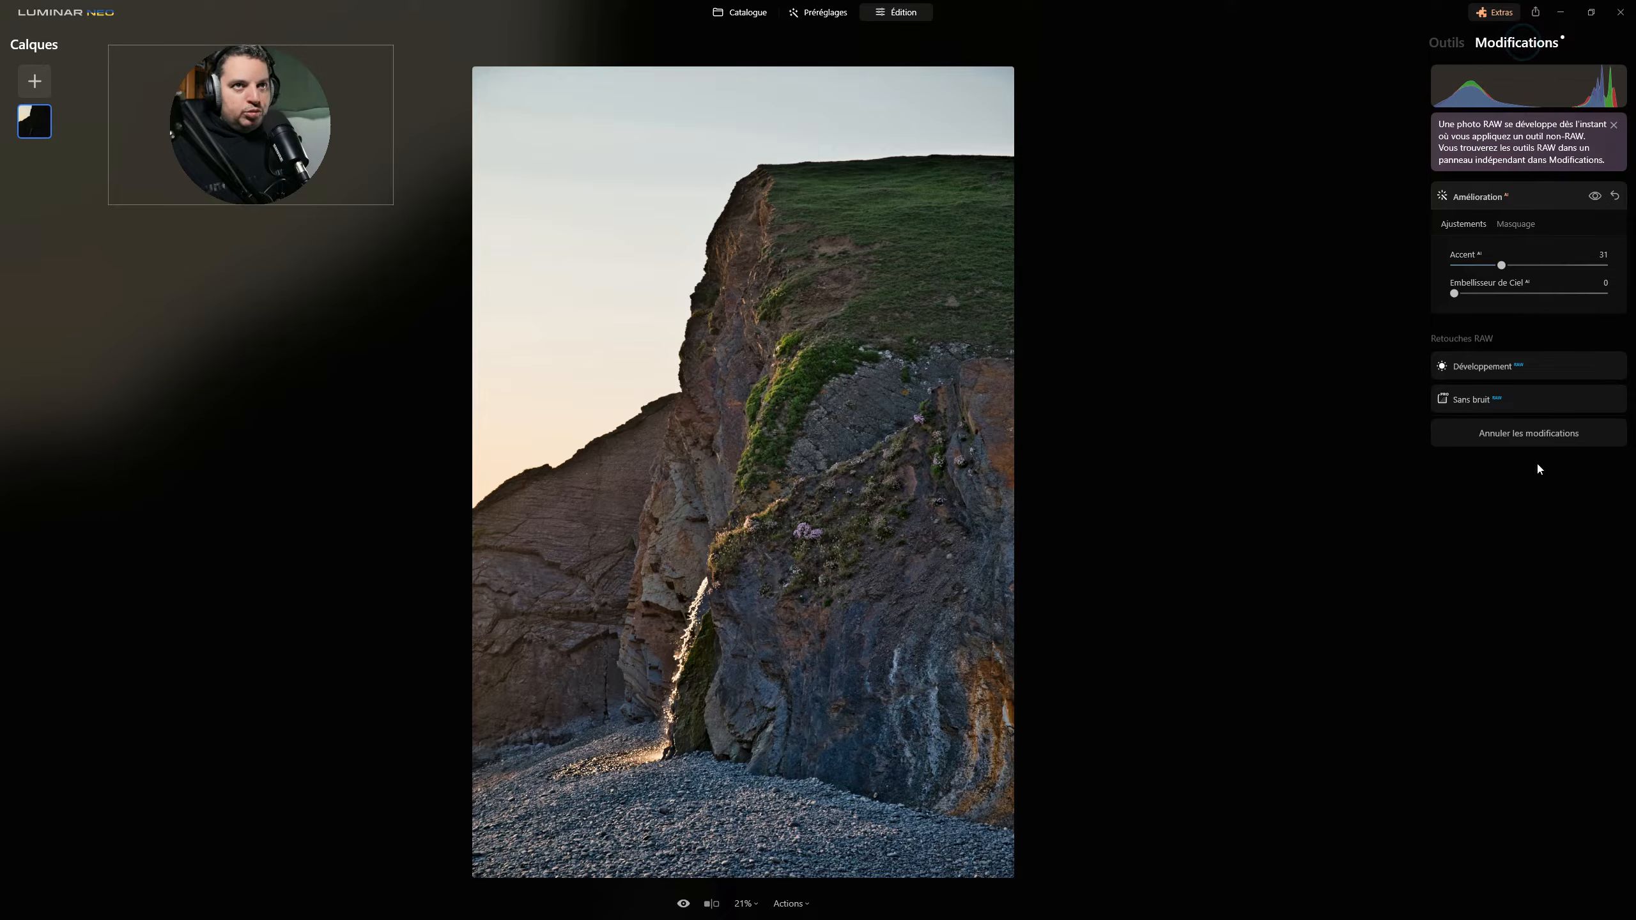
pyautogui.click(1476, 366)
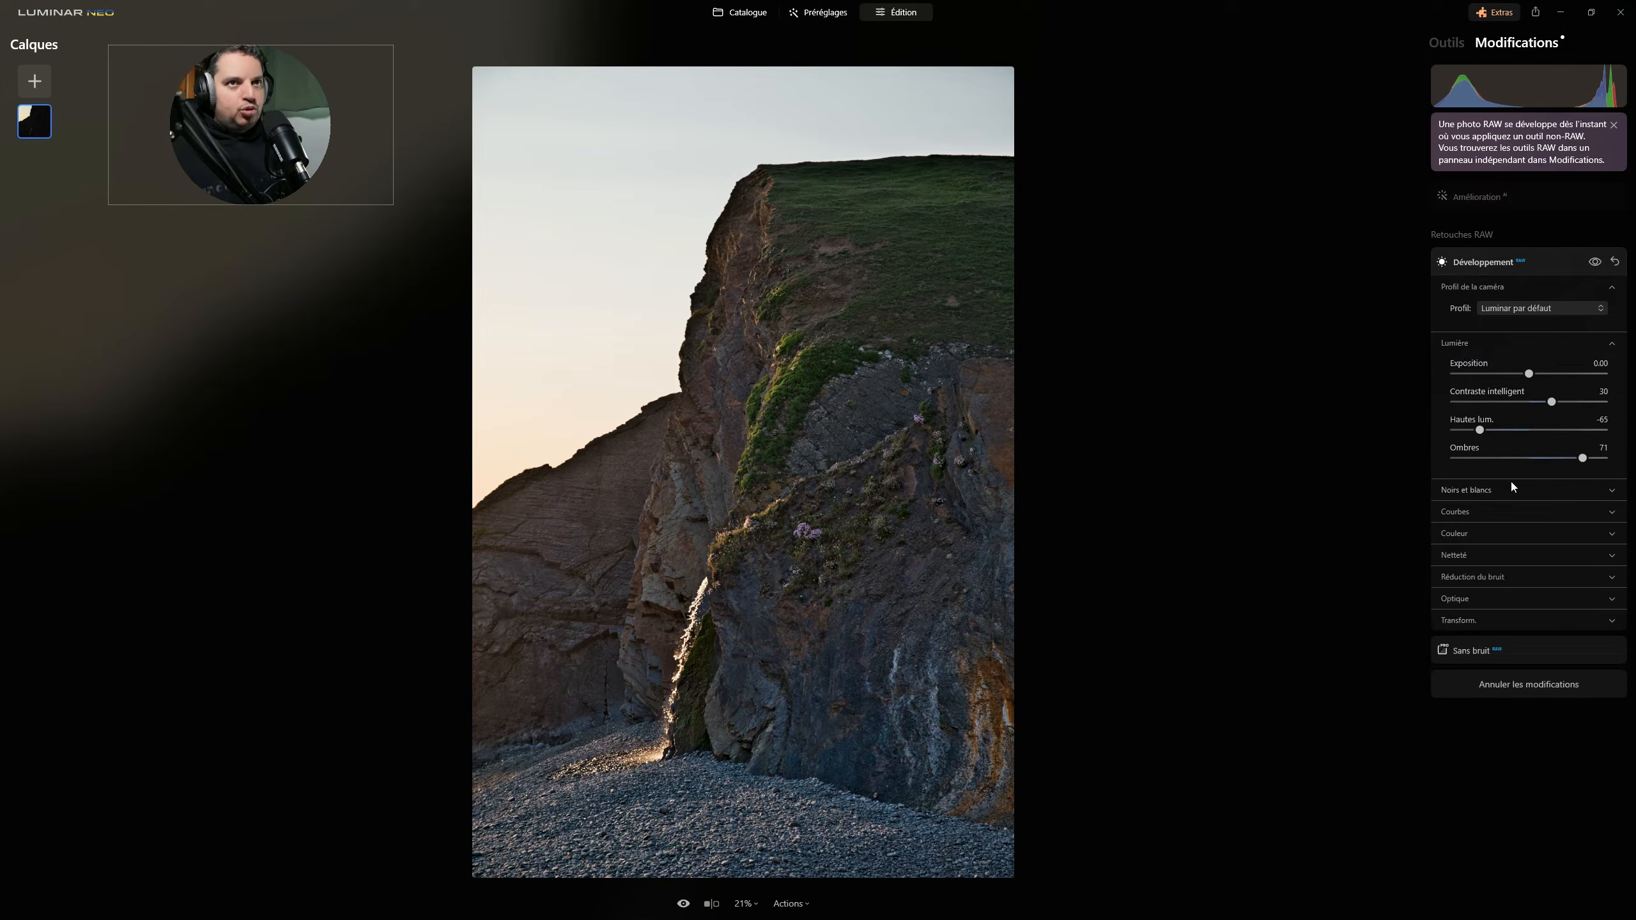
pyautogui.click(1490, 515)
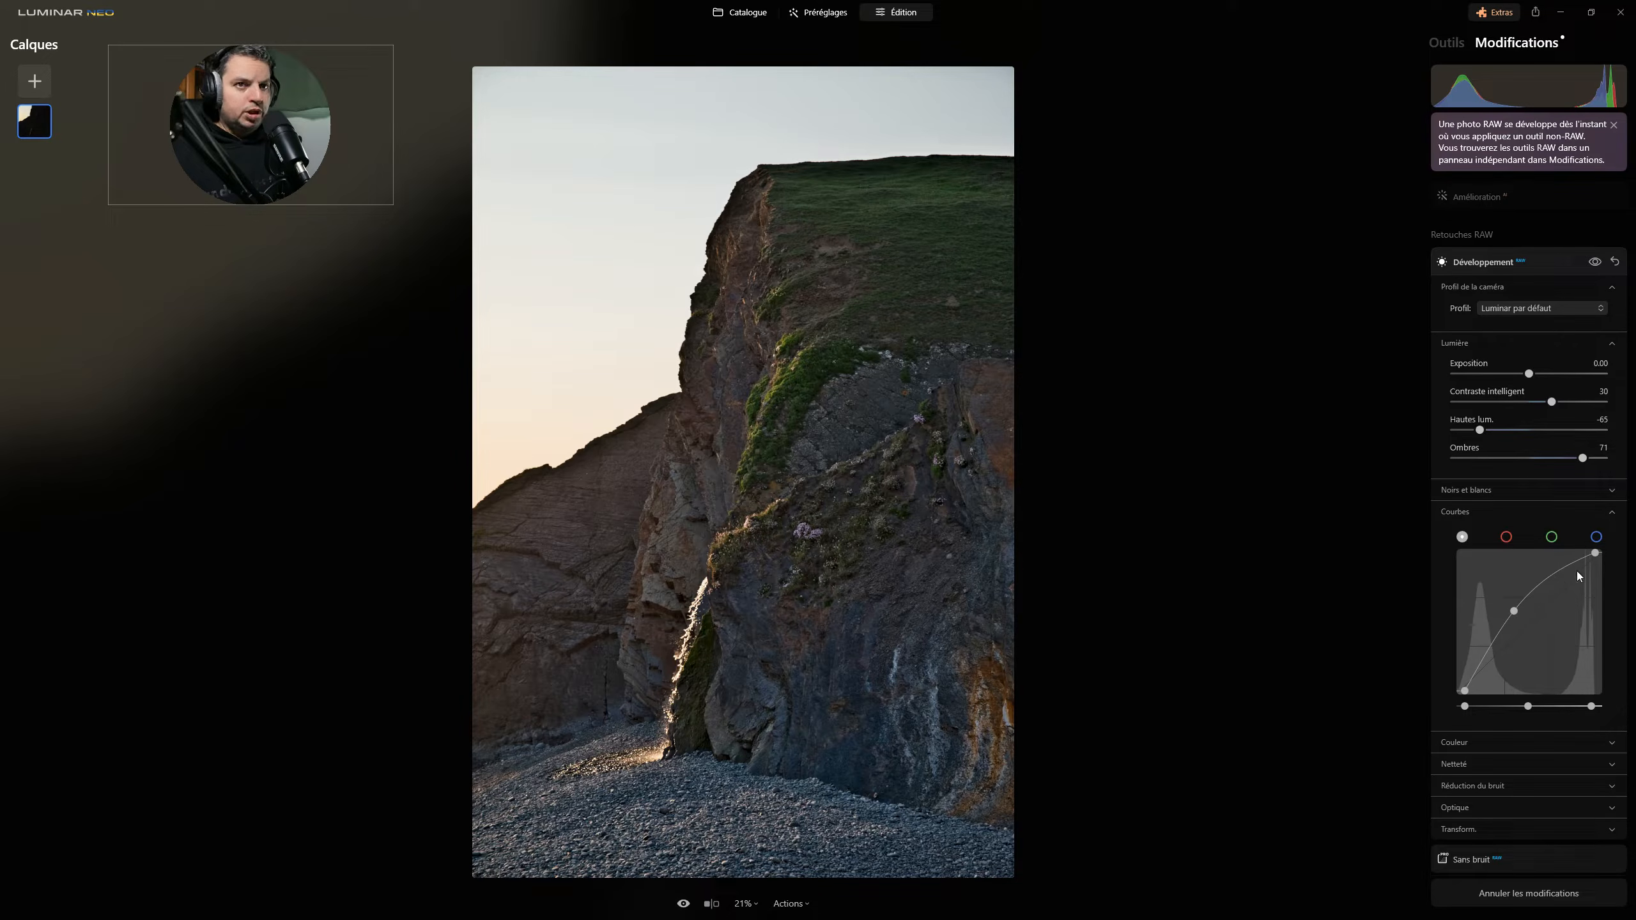
pyautogui.click(1506, 536)
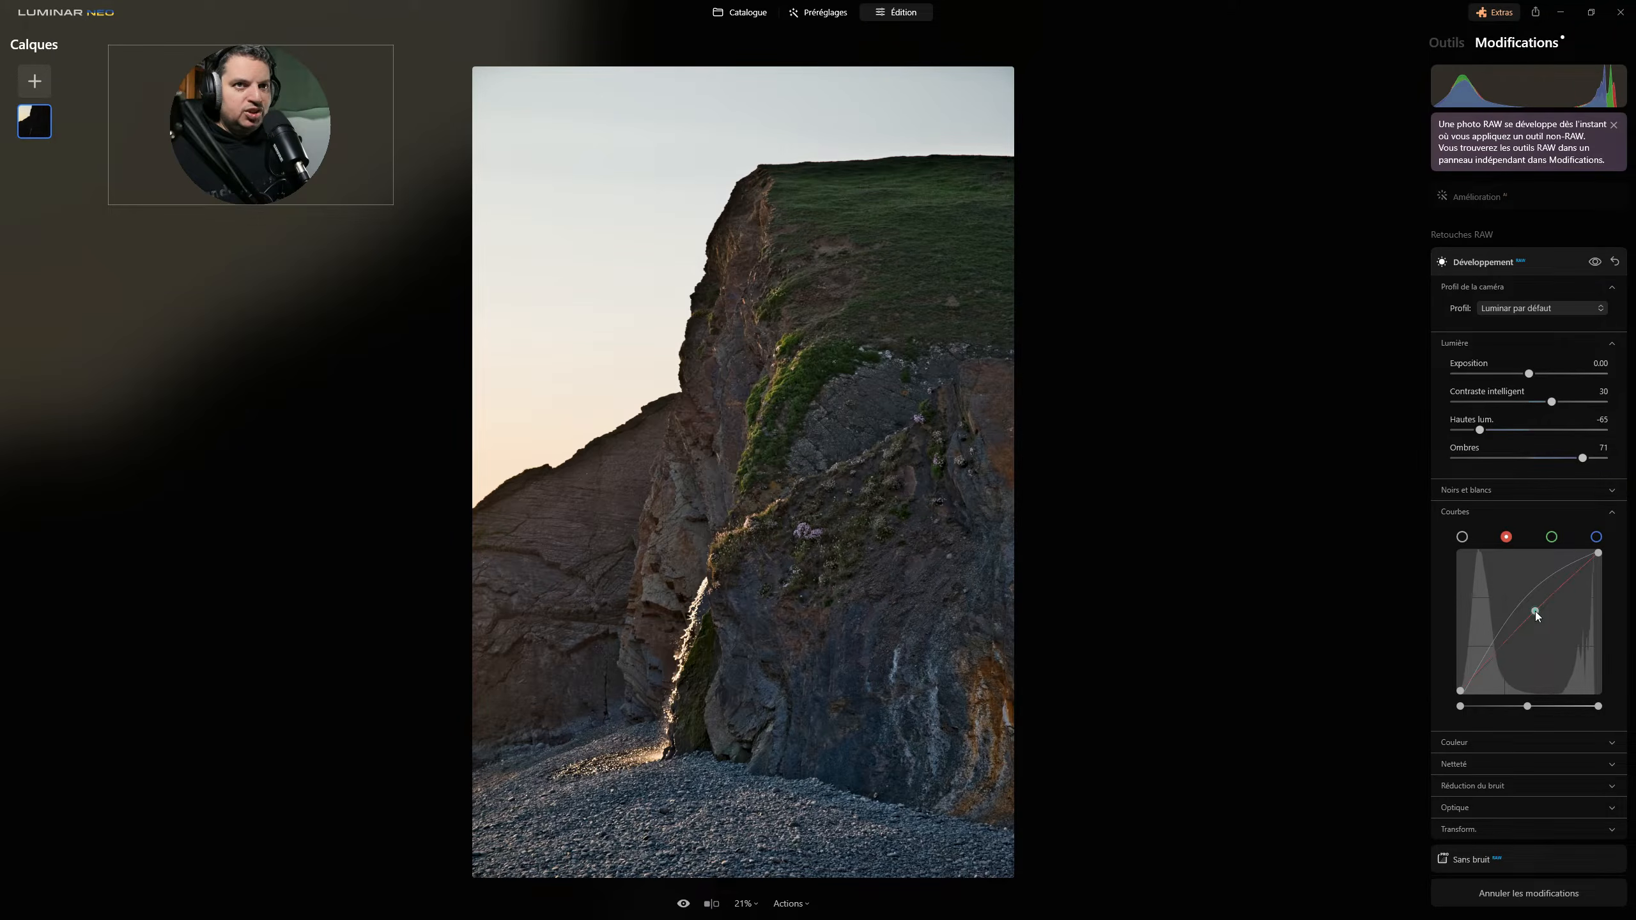
pyautogui.moveTo(1536, 611)
pyautogui.mouseDown()
pyautogui.moveTo(1559, 642)
pyautogui.moveTo(1529, 609)
pyautogui.mouseUp()
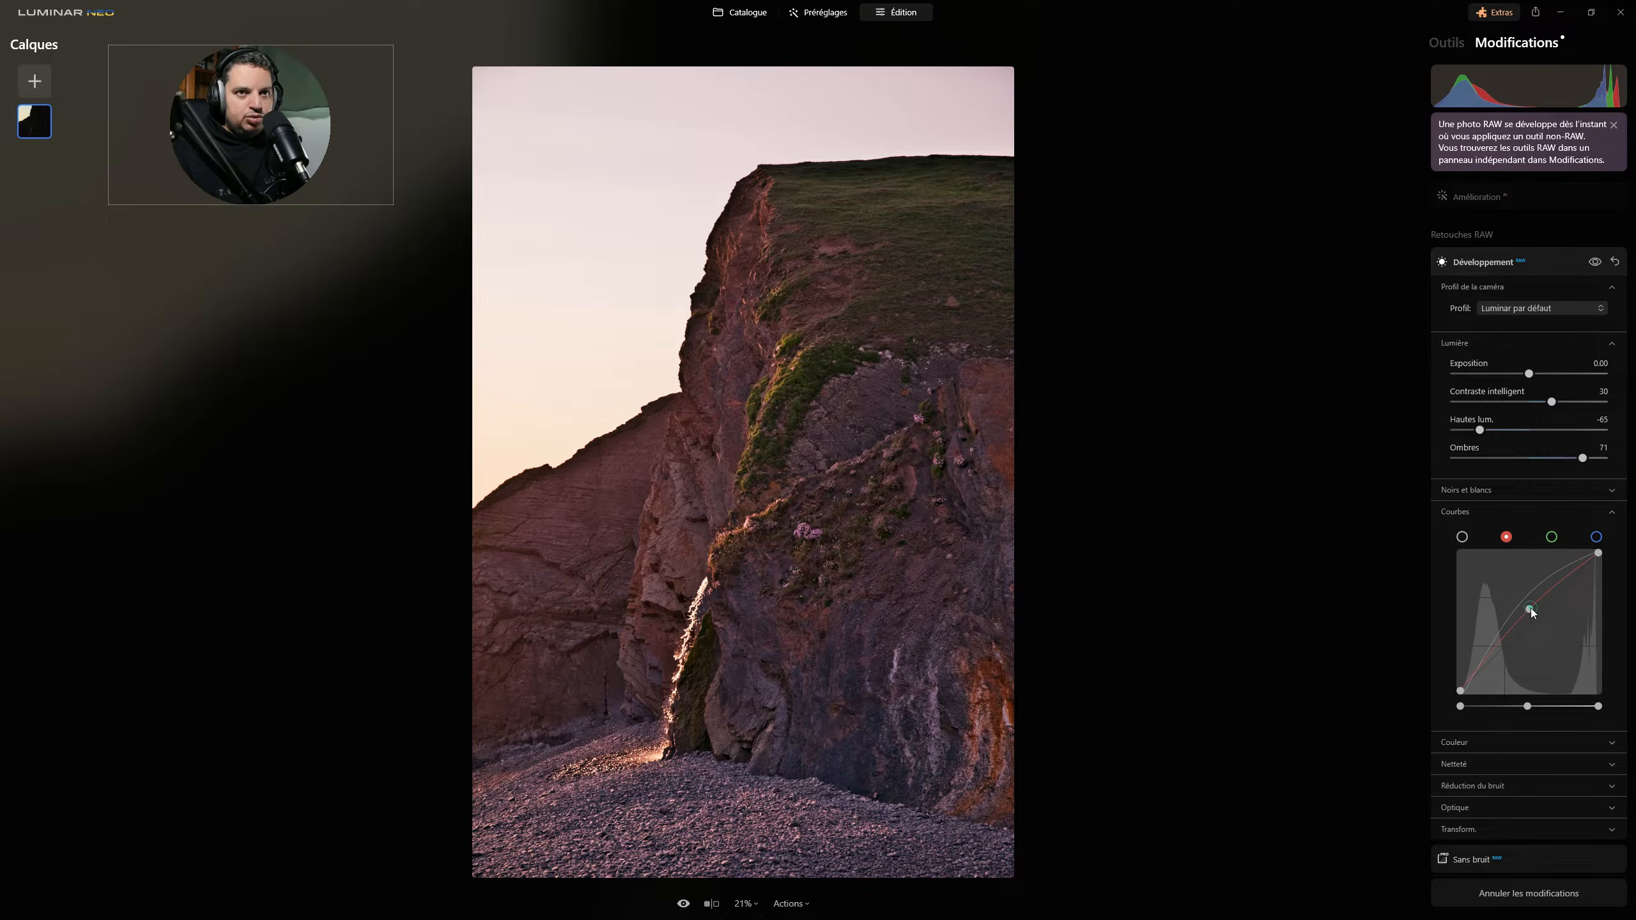
pyautogui.moveTo(1531, 609)
pyautogui.mouseDown()
pyautogui.moveTo(1536, 622)
pyautogui.moveTo(1526, 610)
pyautogui.mouseUp()
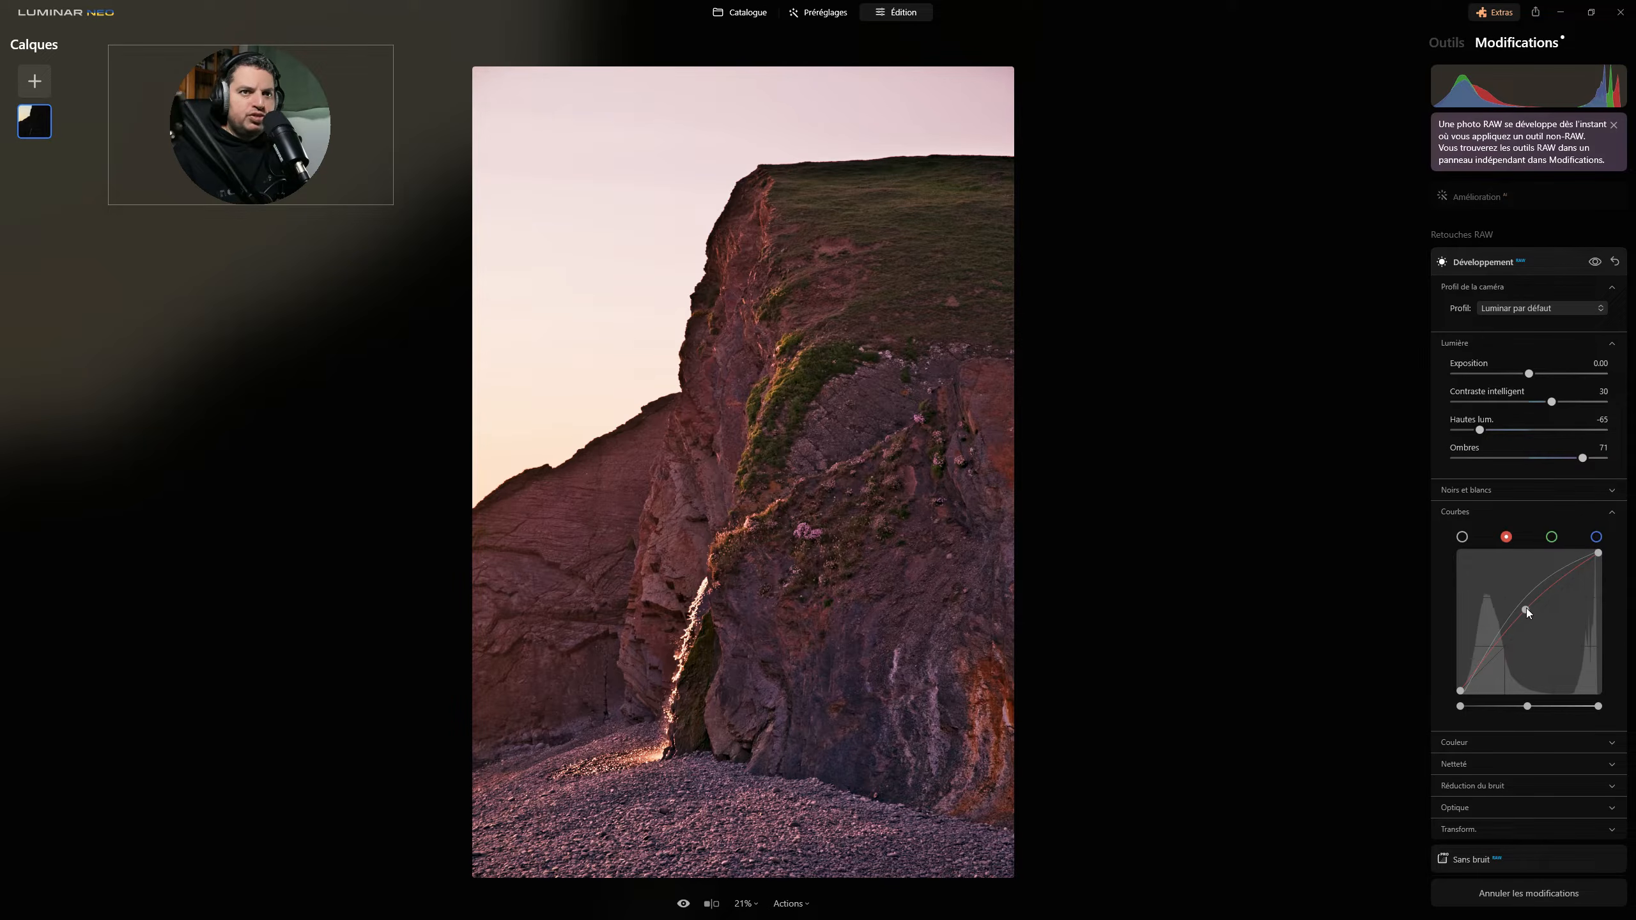
pyautogui.moveTo(1526, 609); pyautogui.dragTo(1528, 619)
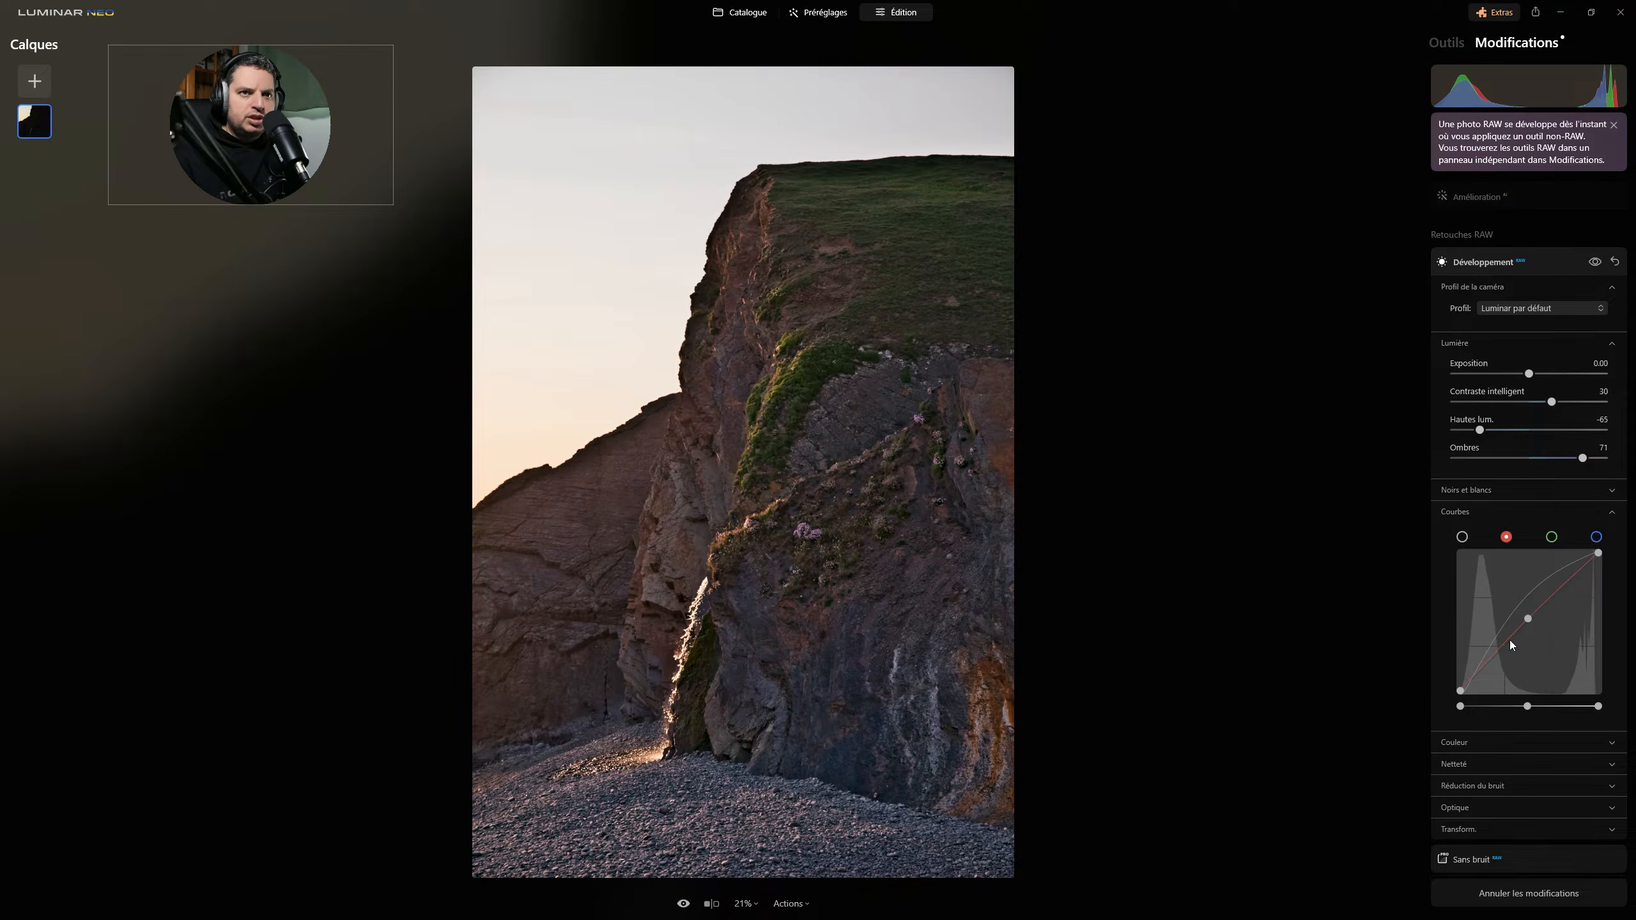
# - Add anchor points to the red curve in the shadows, lower midtones and highlights, and fine-tune the highlight point's position
pyautogui.click(1496, 651)
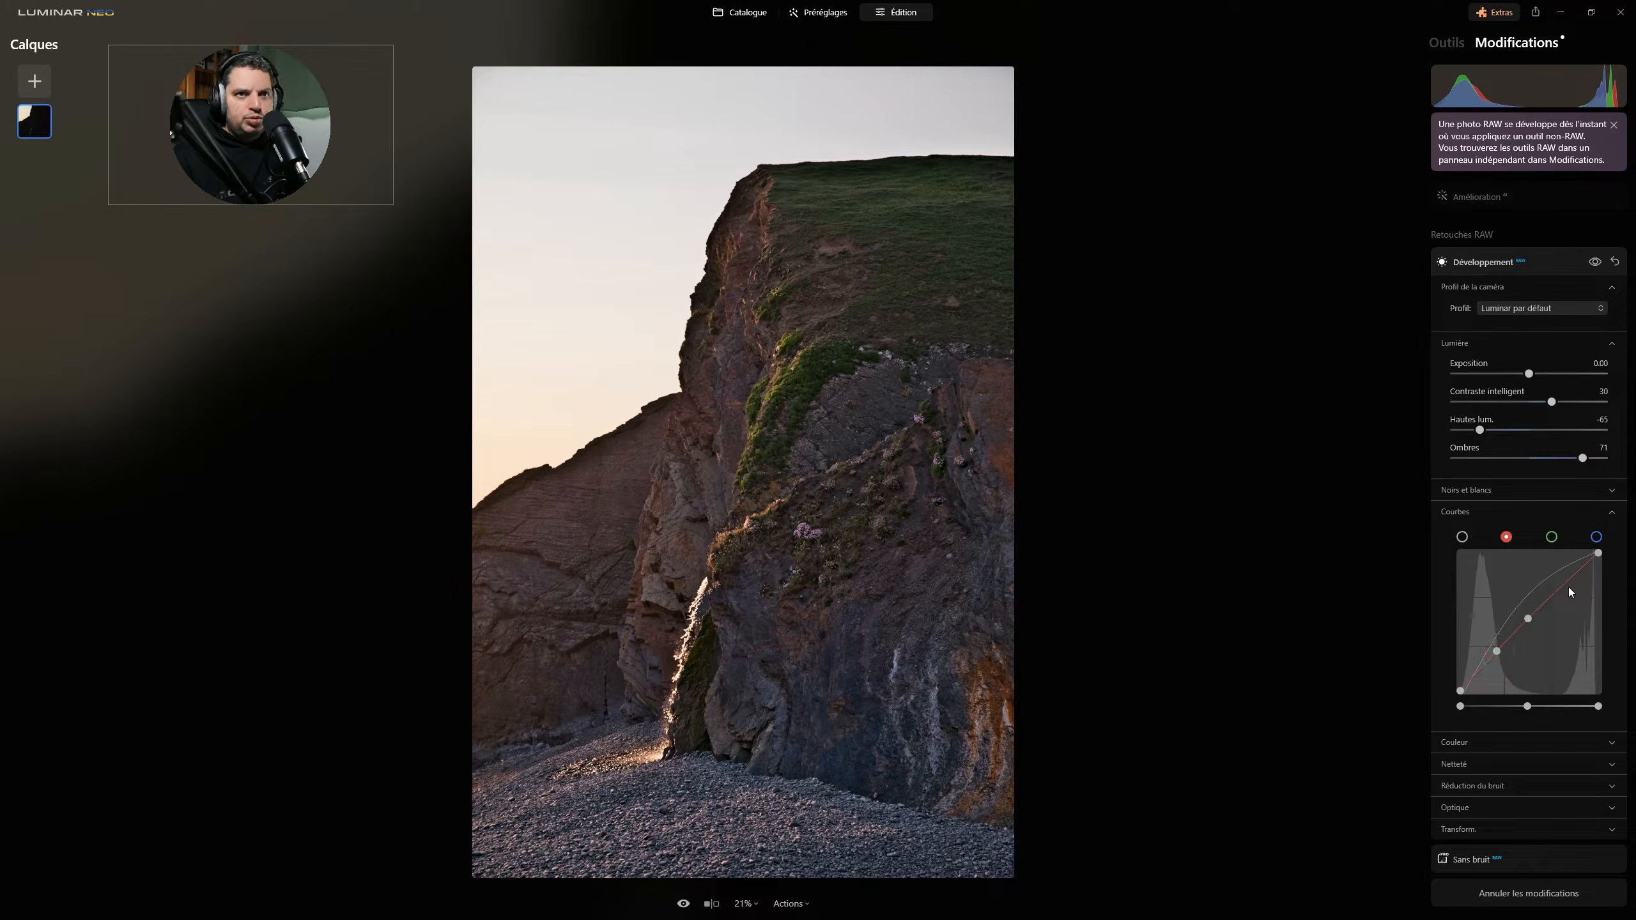
pyautogui.moveTo(1561, 586)
pyautogui.mouseDown()
pyautogui.moveTo(1547, 583)
pyautogui.moveTo(1566, 600)
pyautogui.moveTo(1559, 589)
pyautogui.mouseUp()
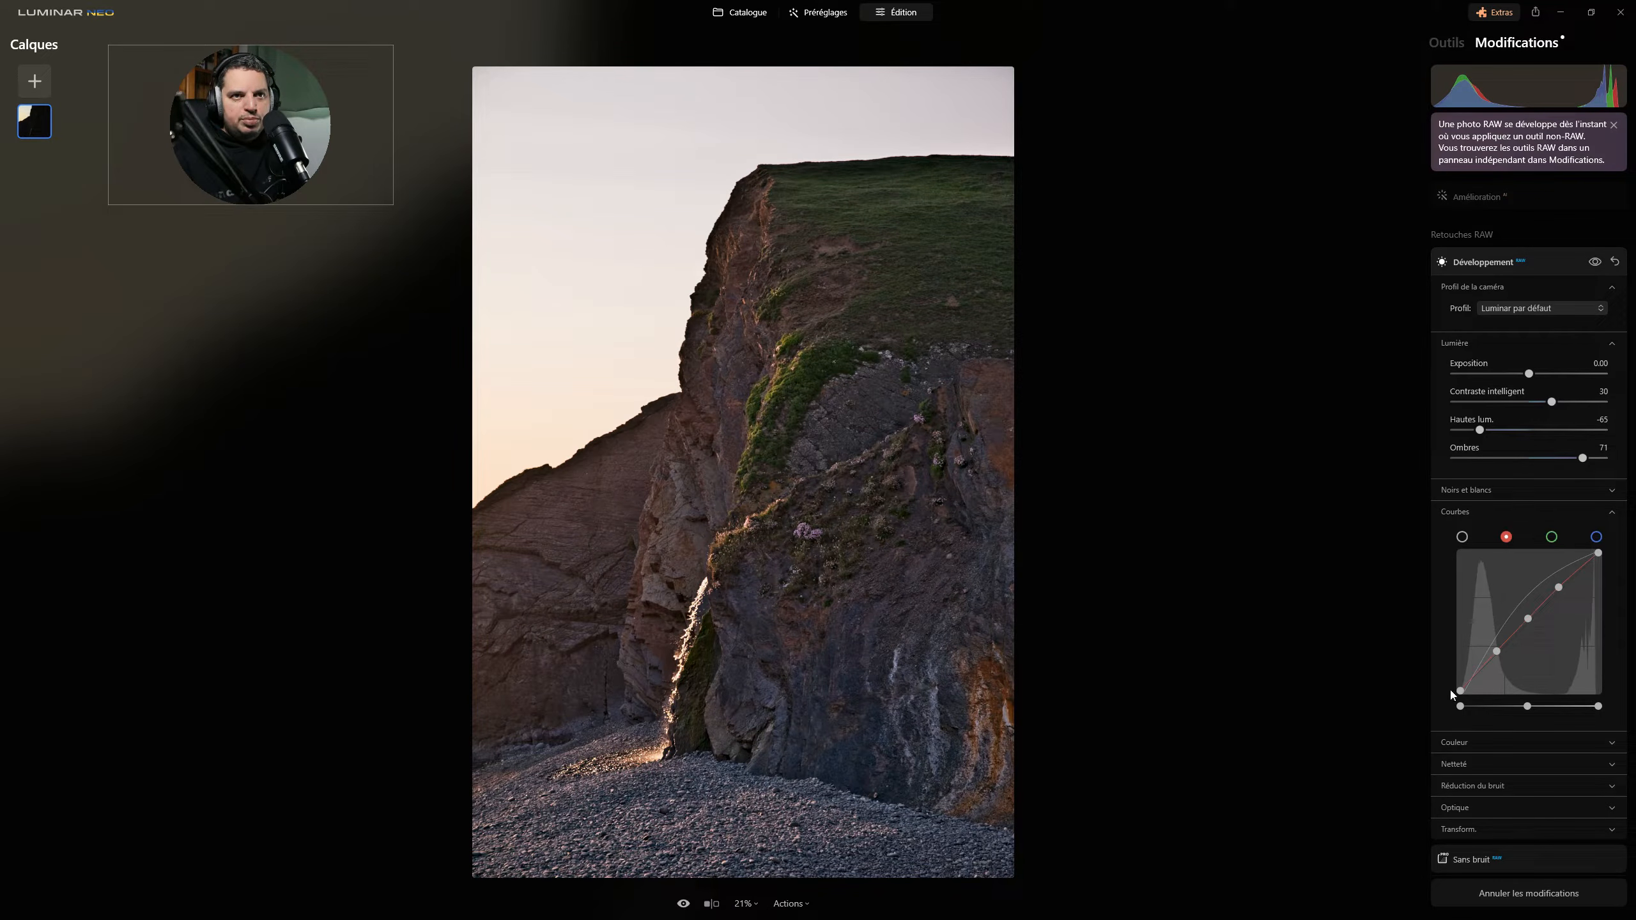
pyautogui.click(1512, 634)
pyautogui.click(1477, 672)
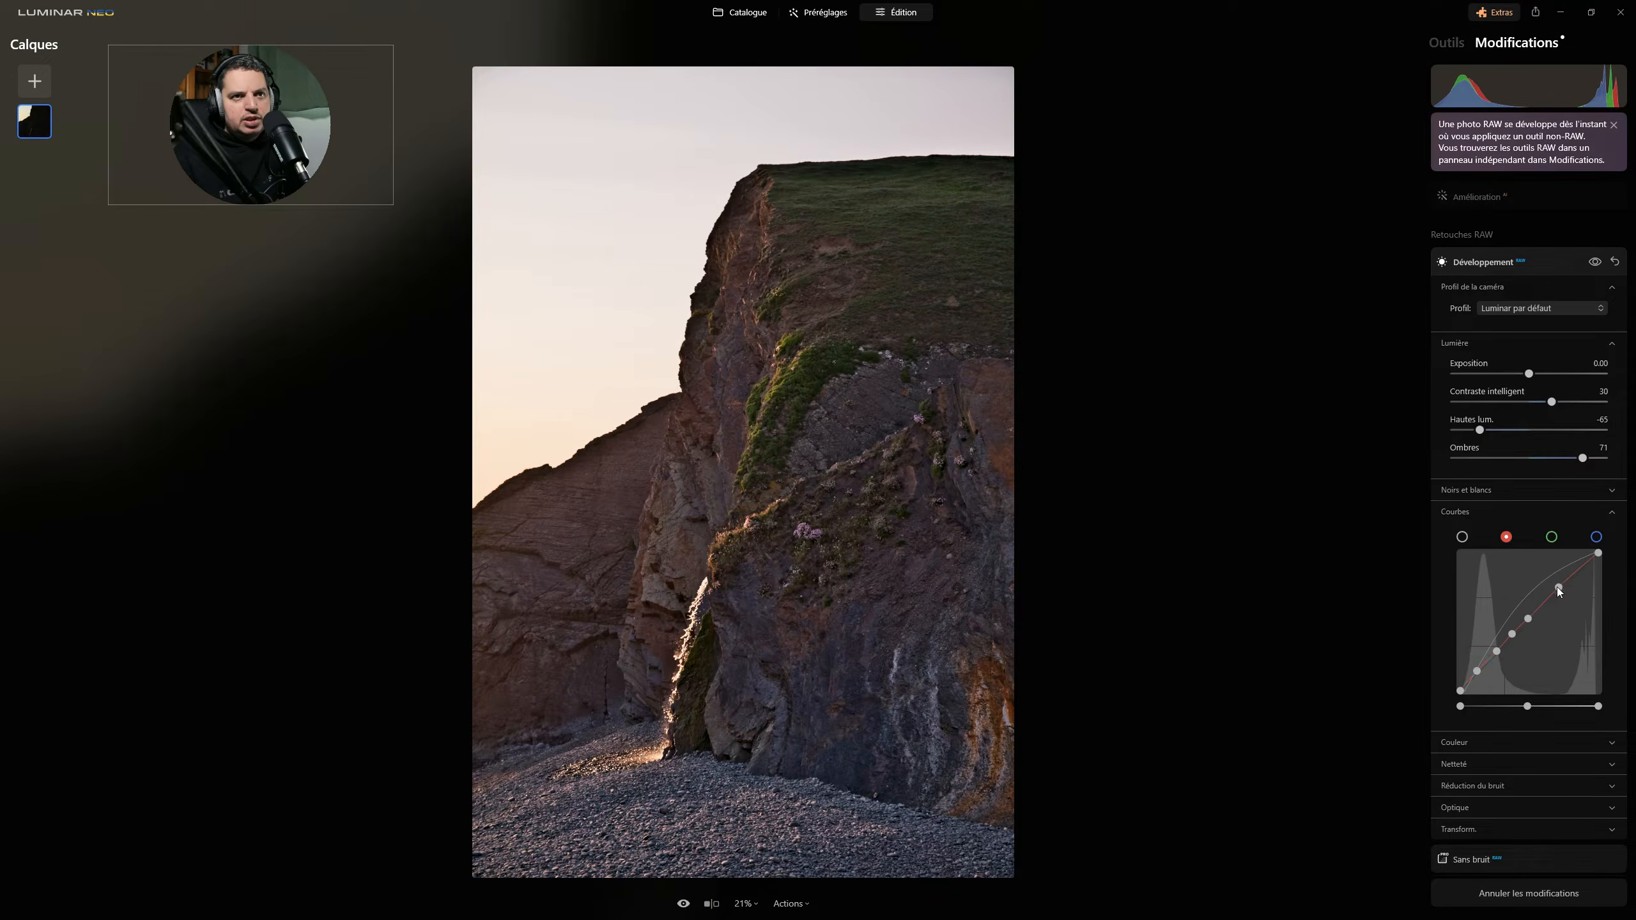
pyautogui.moveTo(1562, 589); pyautogui.dragTo(1554, 591)
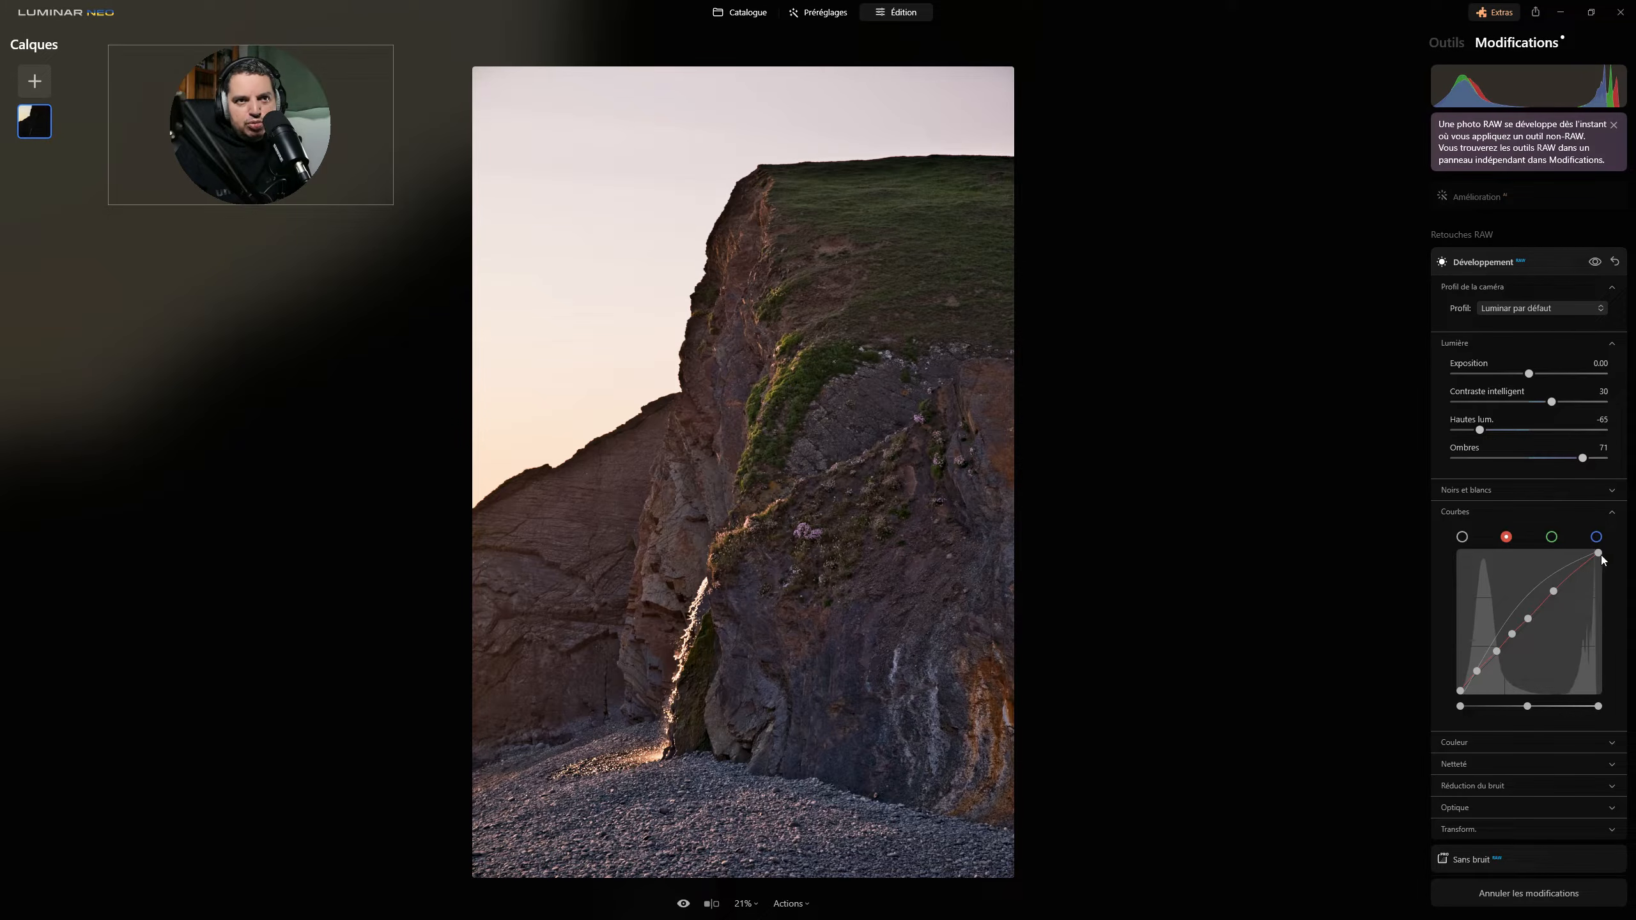
pyautogui.moveTo(1552, 592); pyautogui.dragTo(1557, 592)
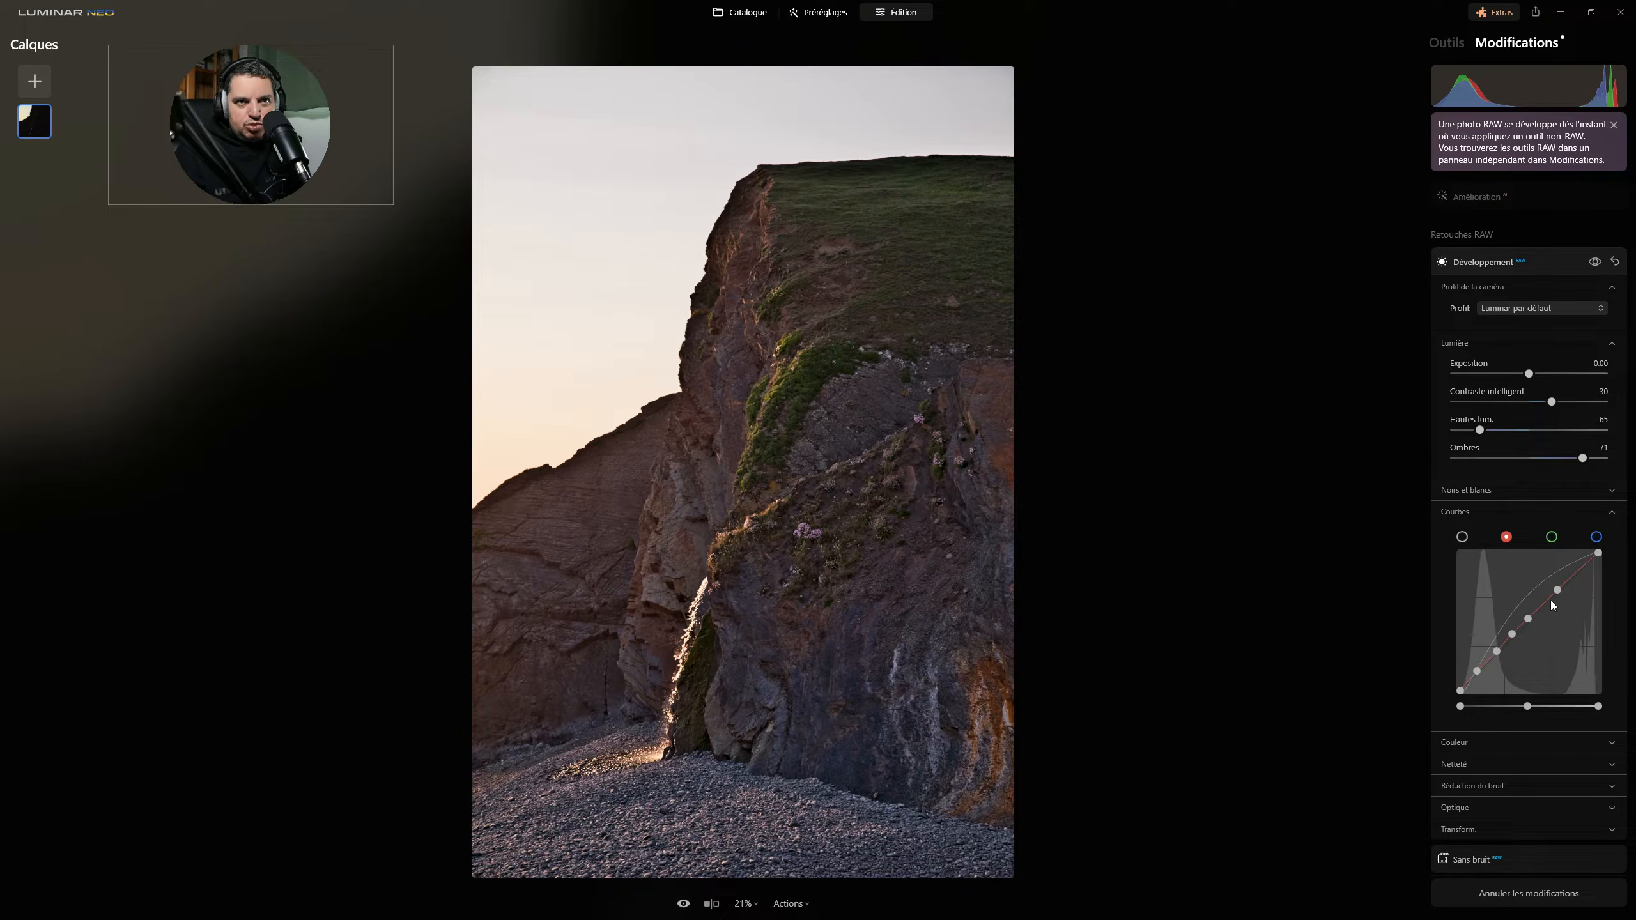
# - Add three more anchor points along the upper part of the red curve
pyautogui.click(1546, 596)
pyautogui.click(1580, 569)
pyautogui.click(1570, 580)
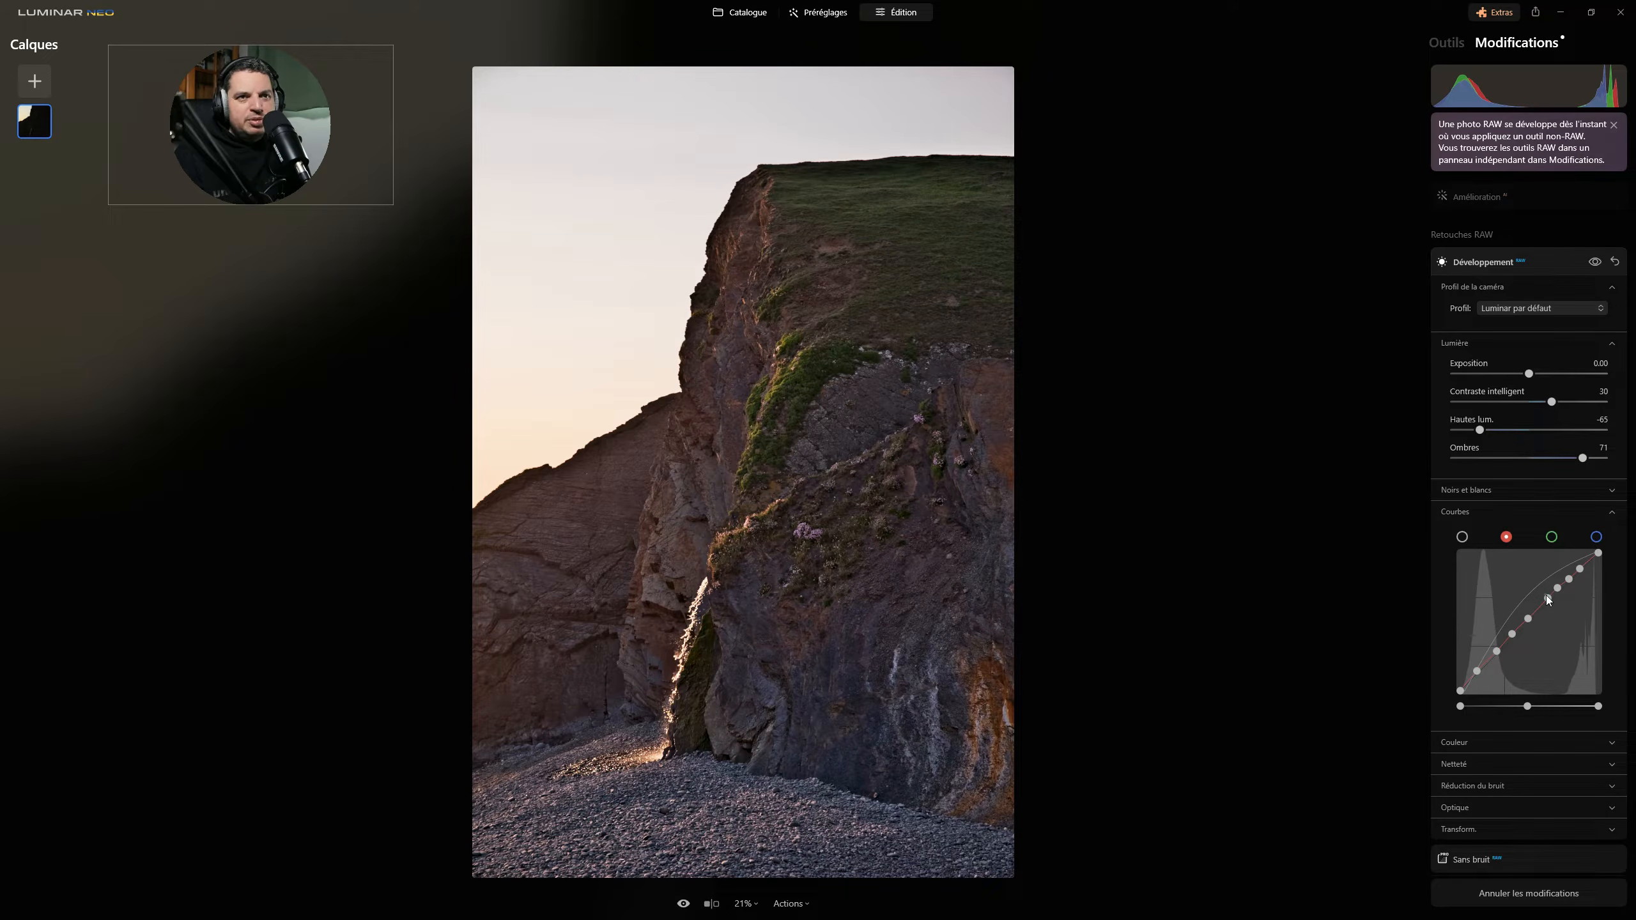
# - Remove all the added anchor points from the red curve, keeping only its two endpoints
pyautogui.click(1559, 584)
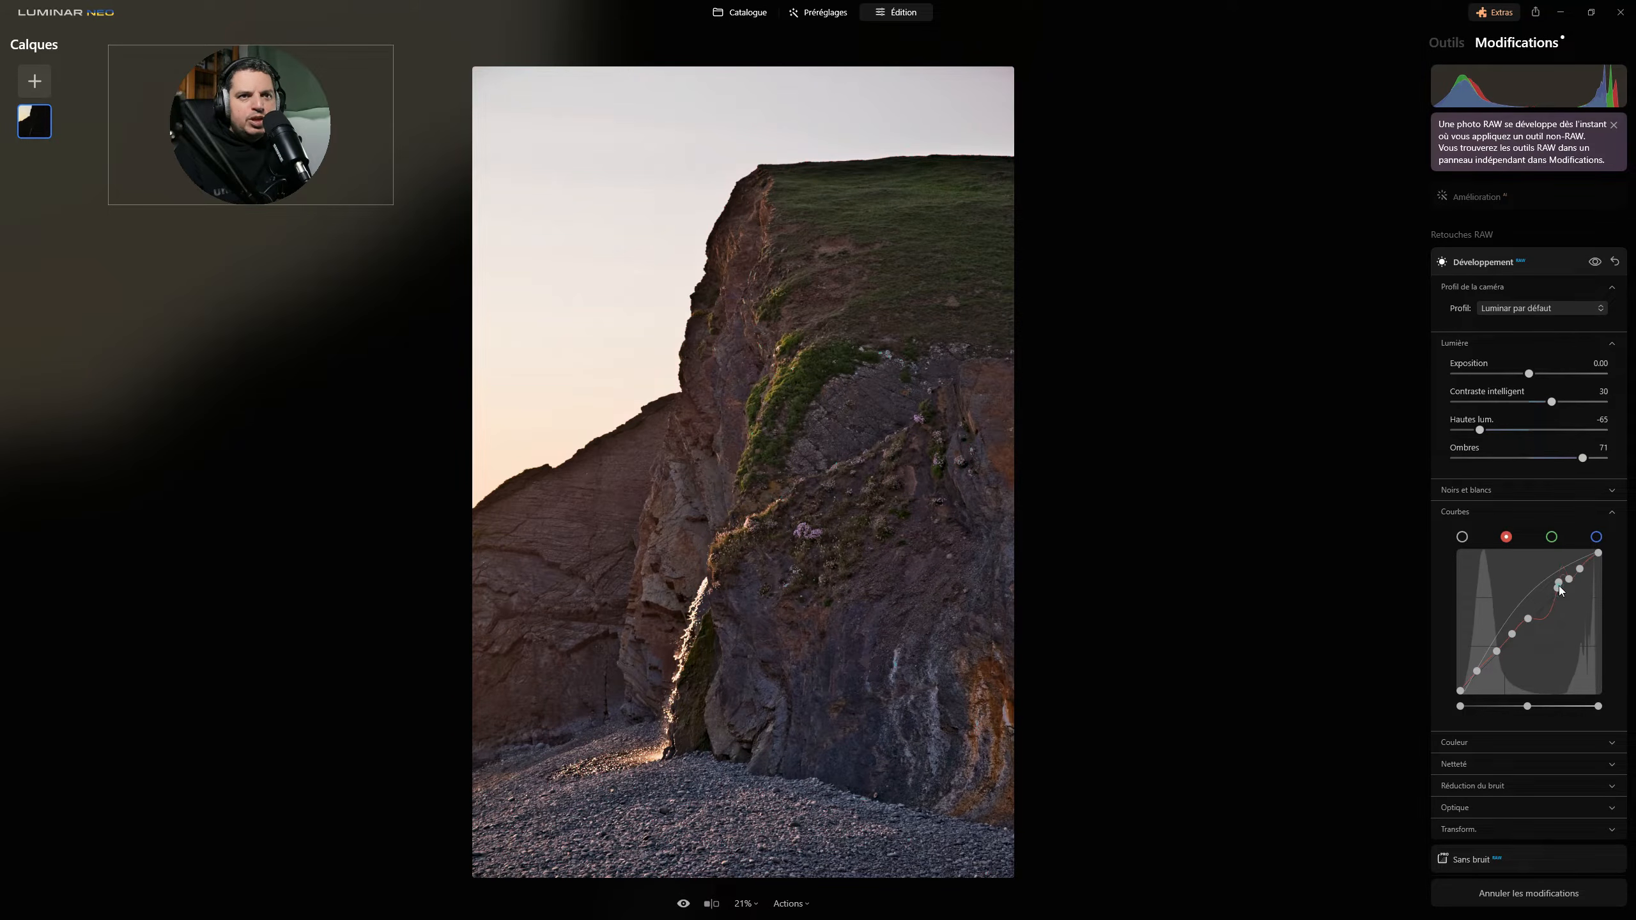
pyautogui.doubleClick(1559, 584)
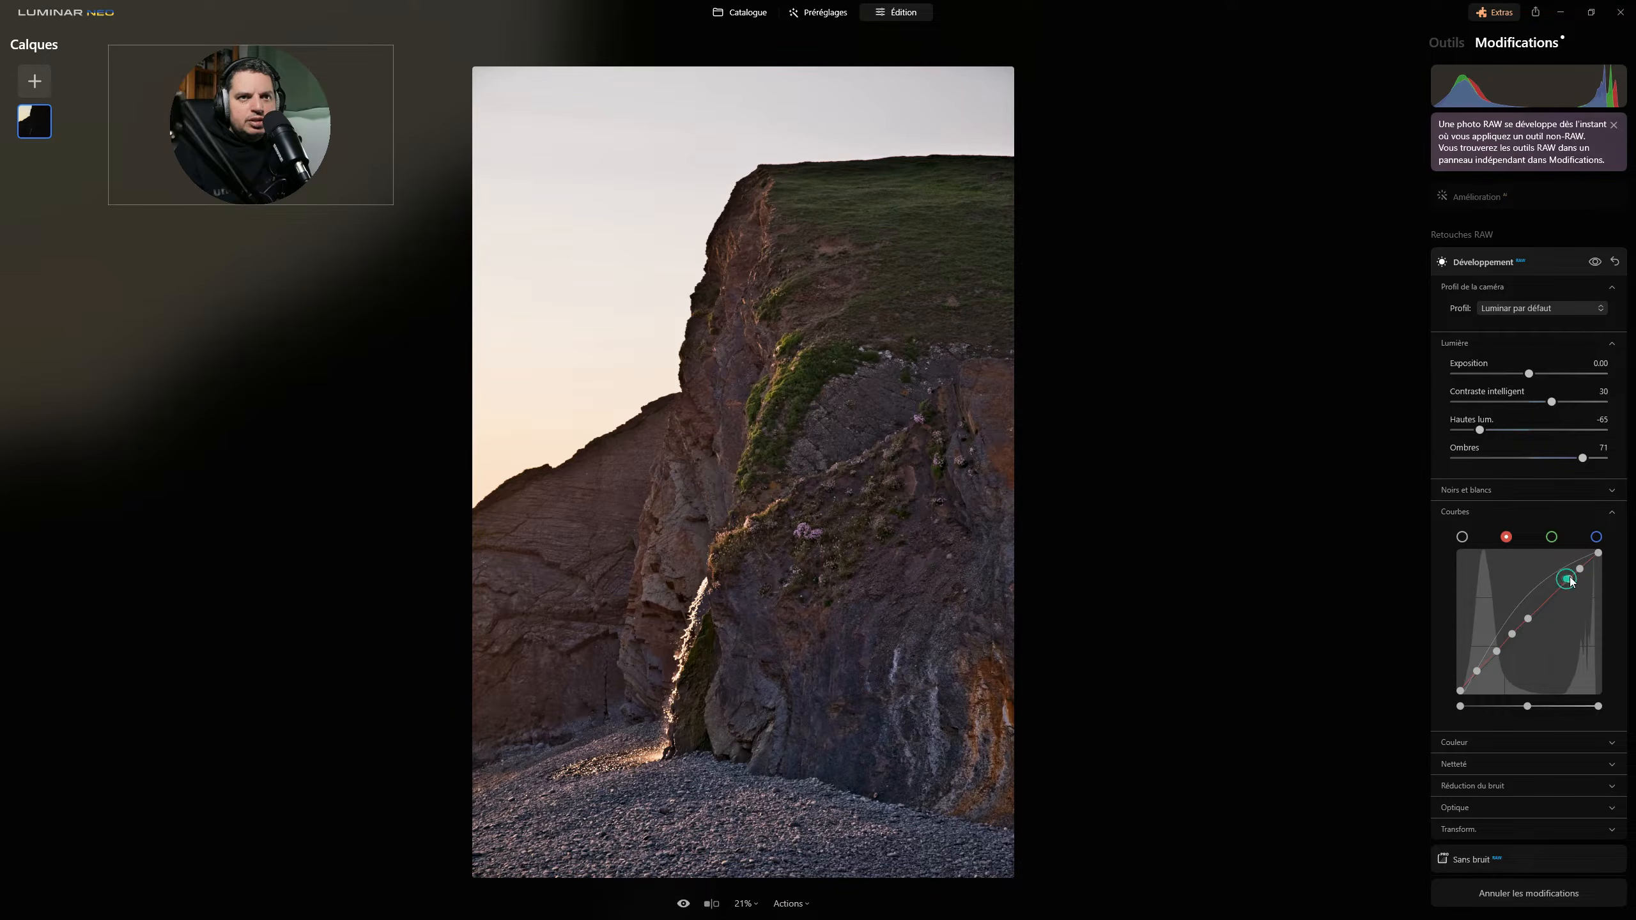
pyautogui.doubleClick(1579, 568)
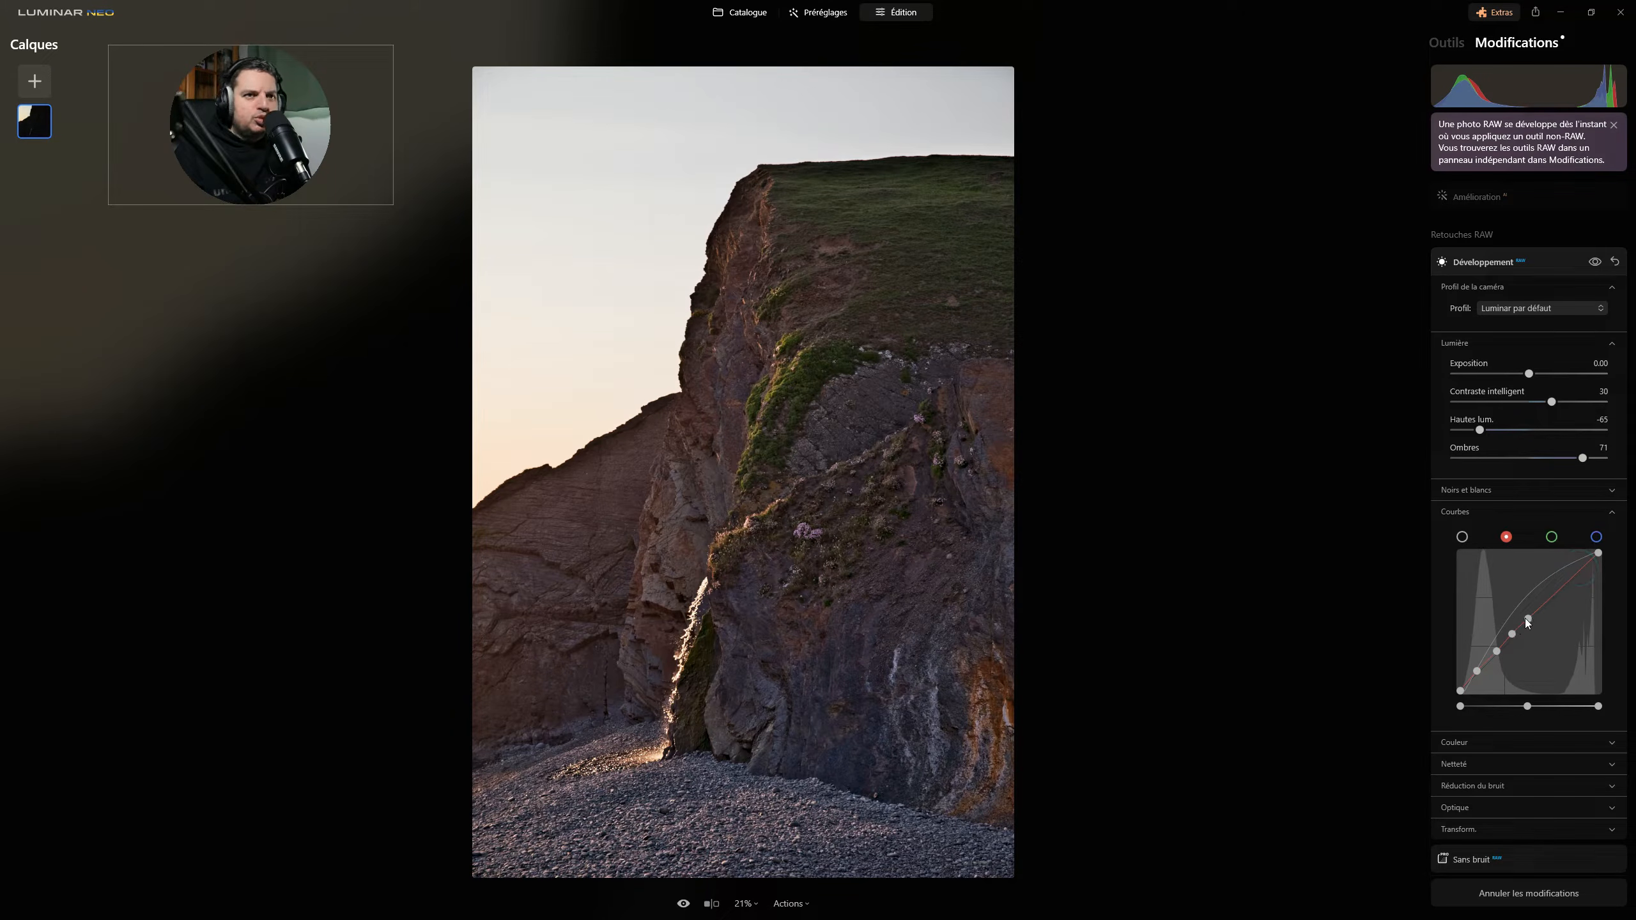
pyautogui.doubleClick(1527, 616)
pyautogui.doubleClick(1509, 635)
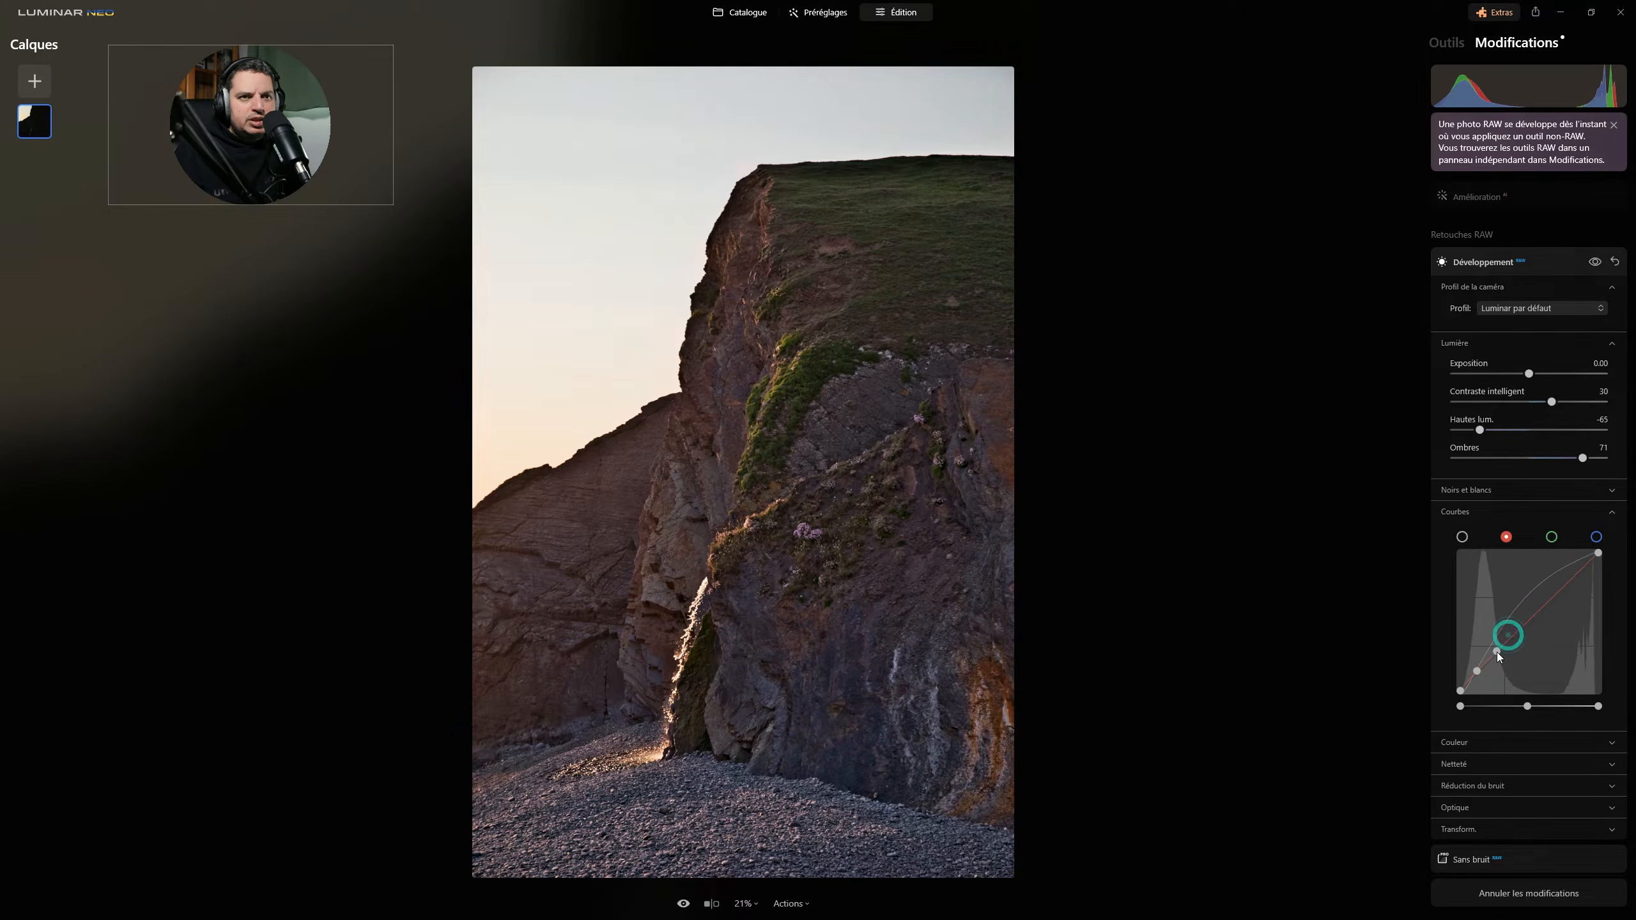
pyautogui.doubleClick(1477, 671)
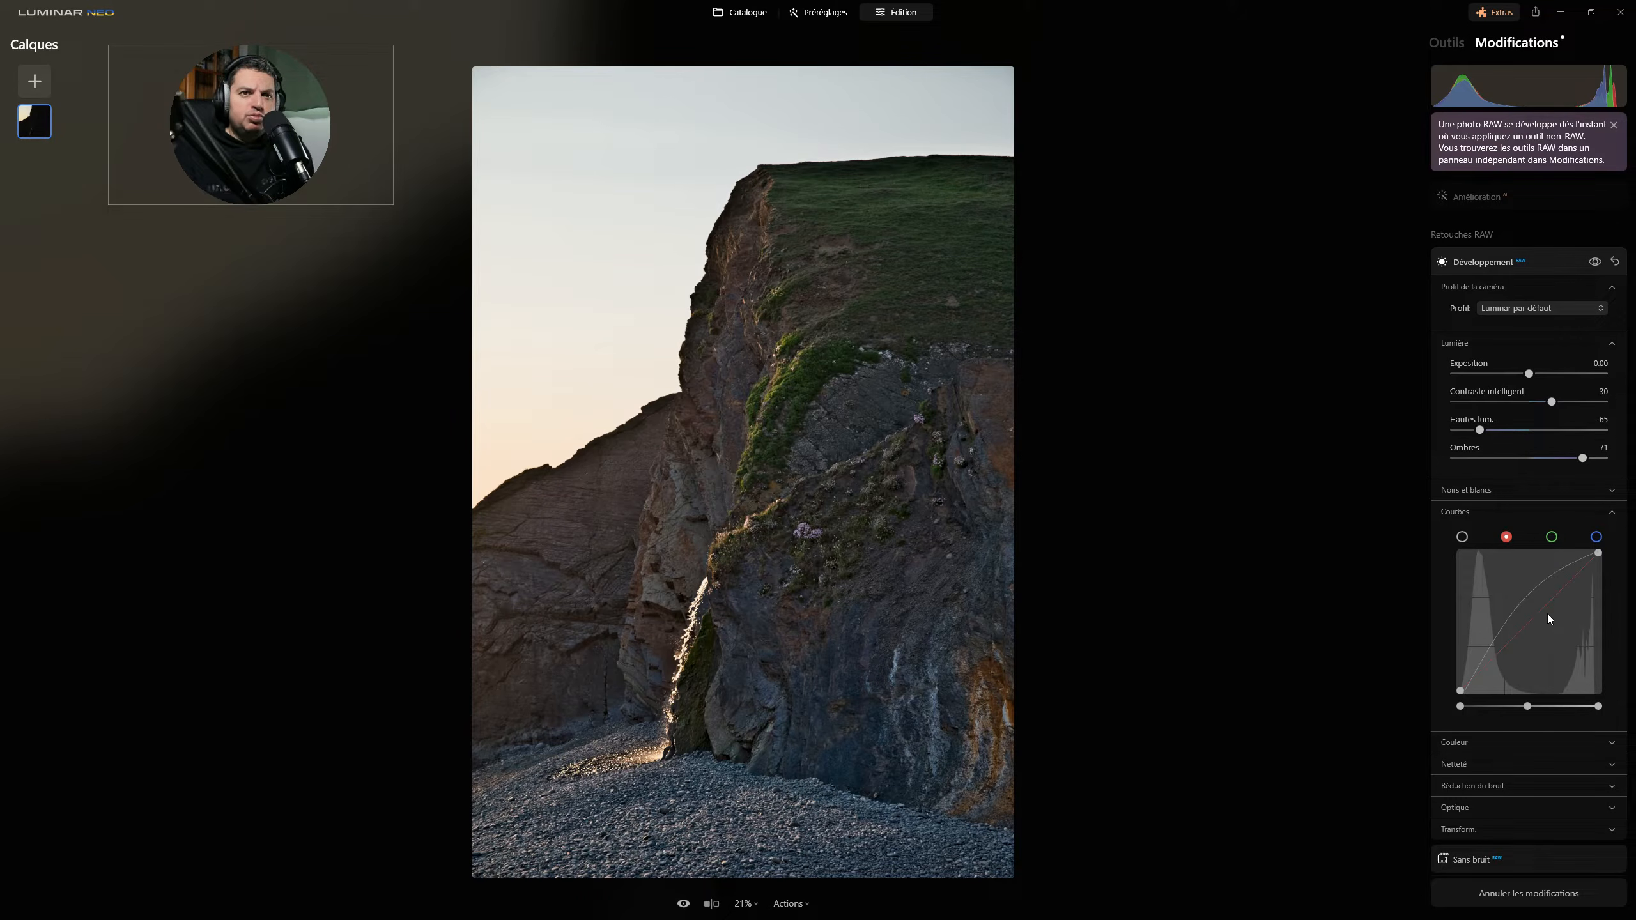
# - Try anchor points in the midtones, highlights and shadows of the red curve, and remove them again
pyautogui.click(1531, 617)
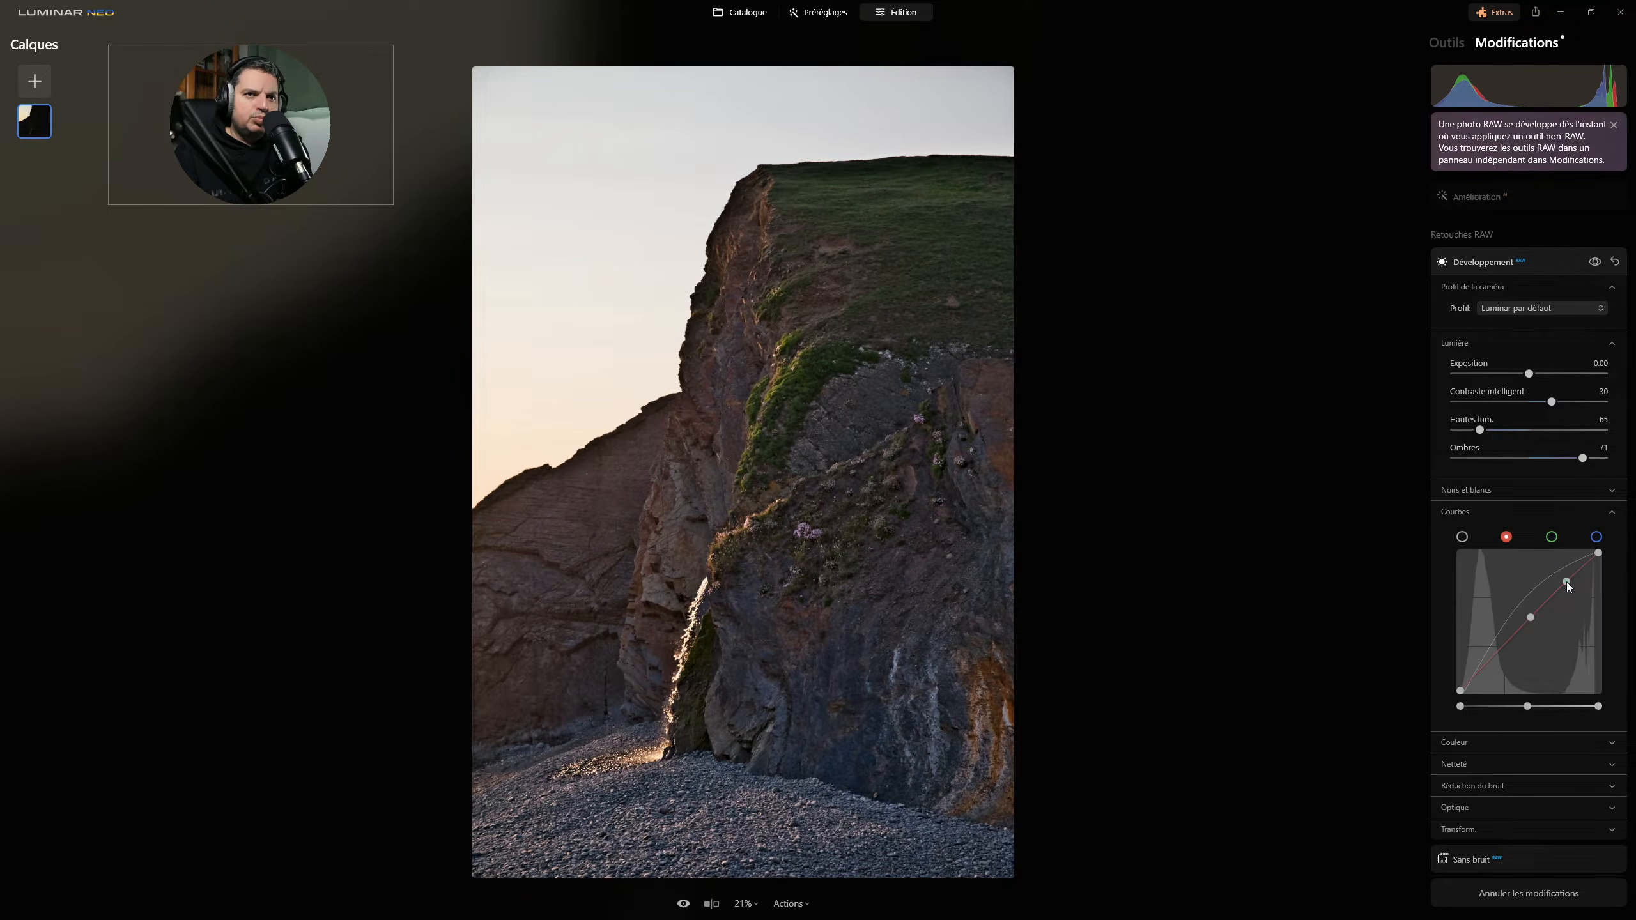
pyautogui.click(1566, 582)
pyautogui.click(1491, 653)
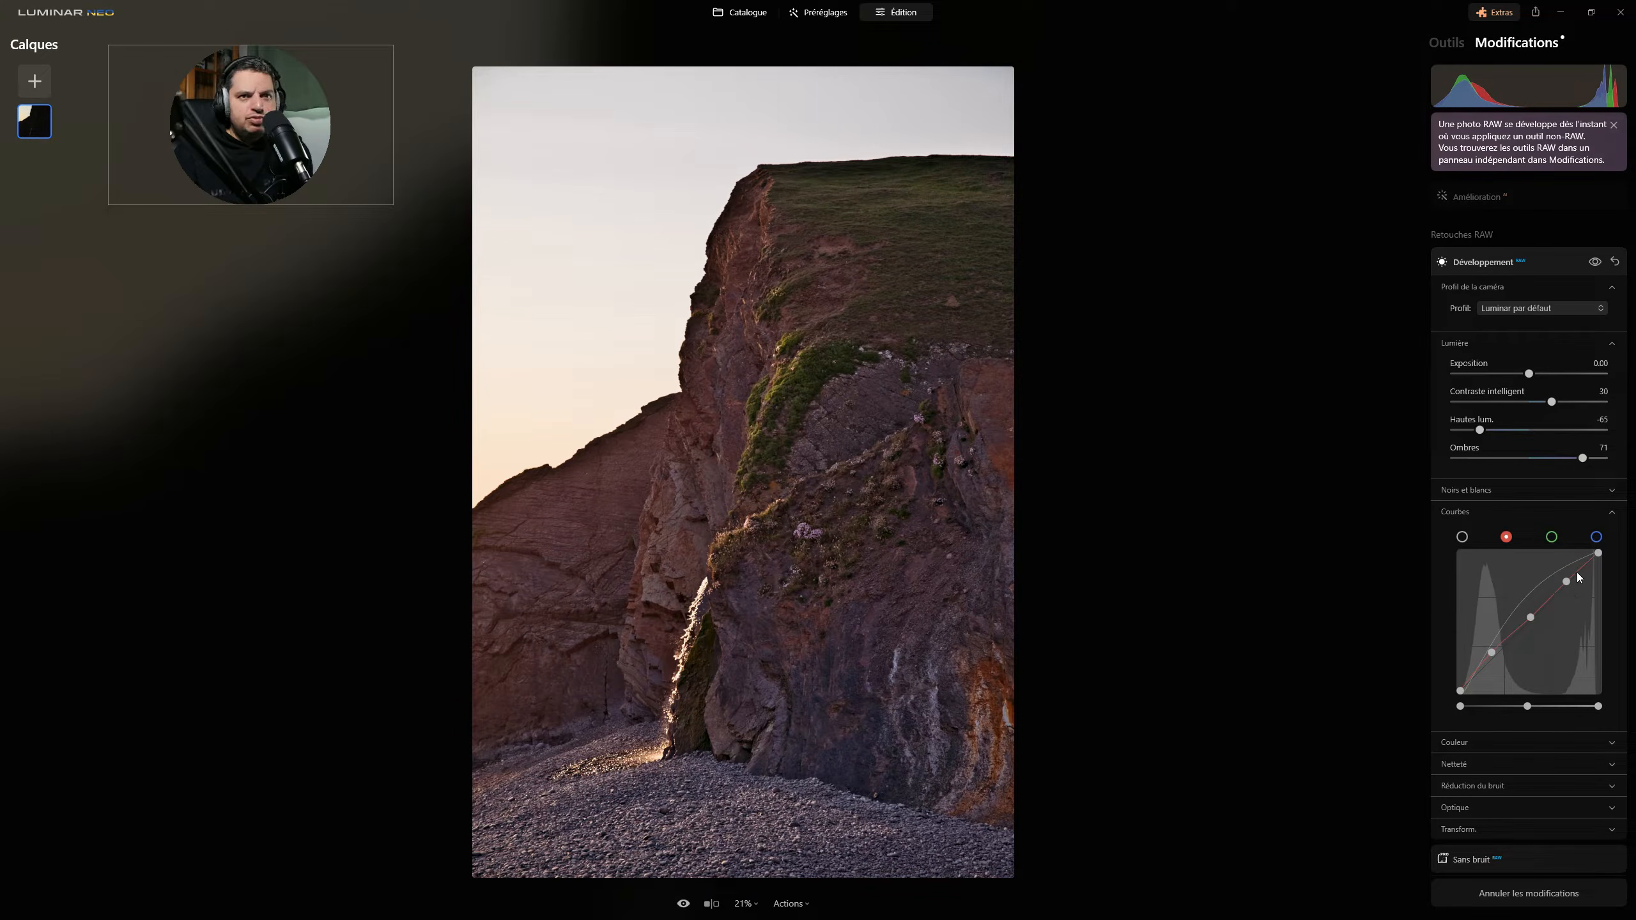
pyautogui.doubleClick(1532, 617)
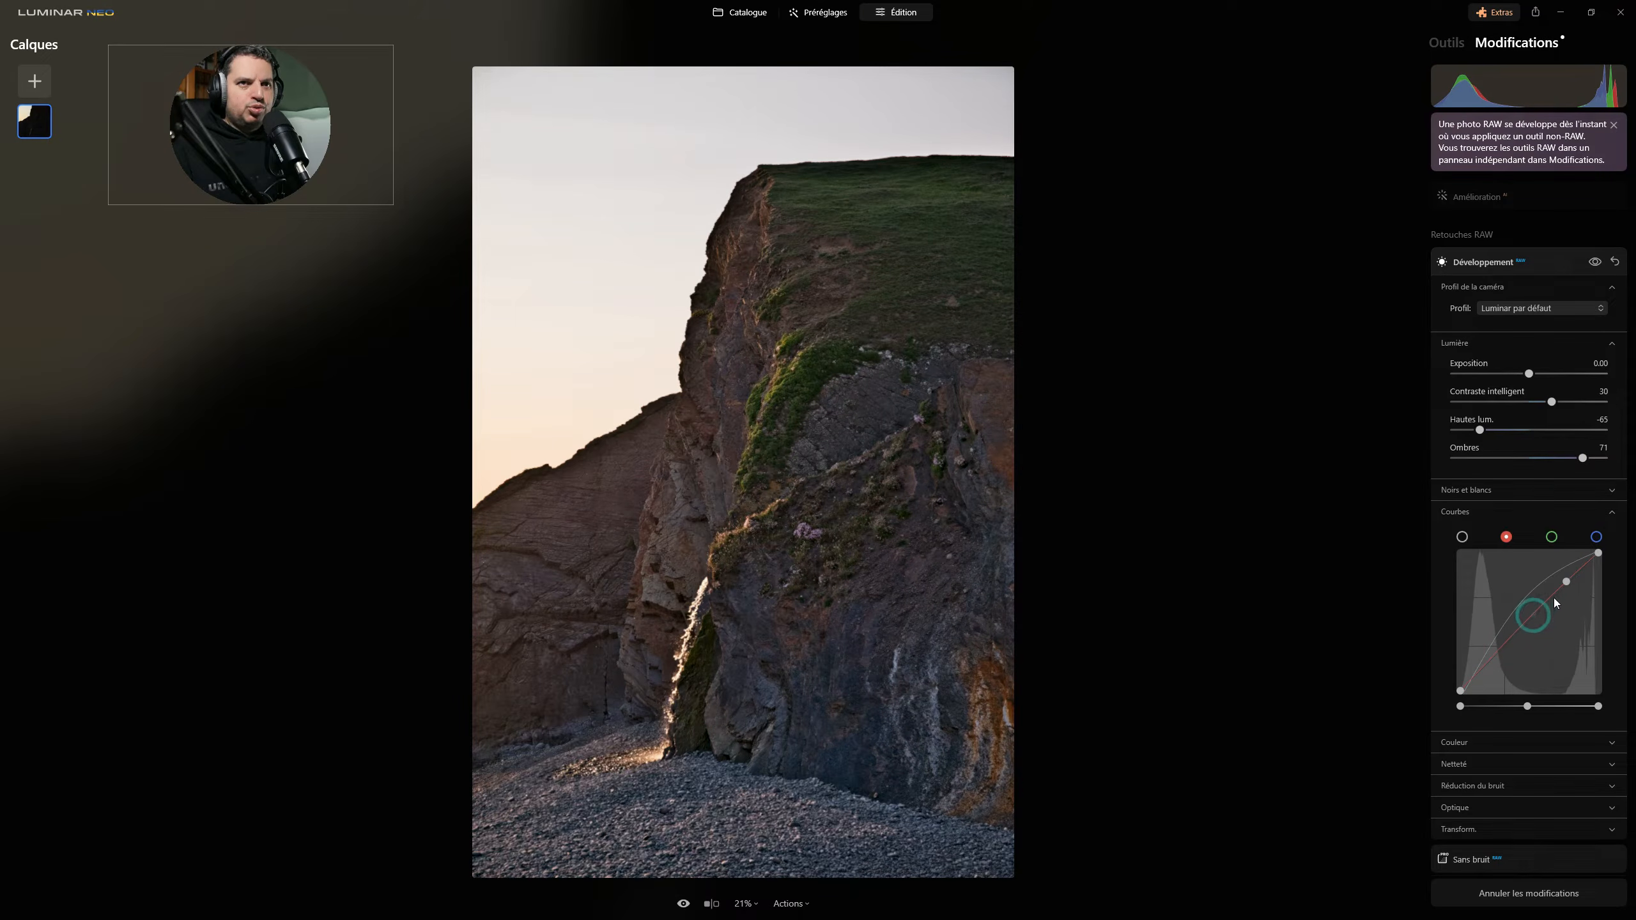
pyautogui.doubleClick(1567, 583)
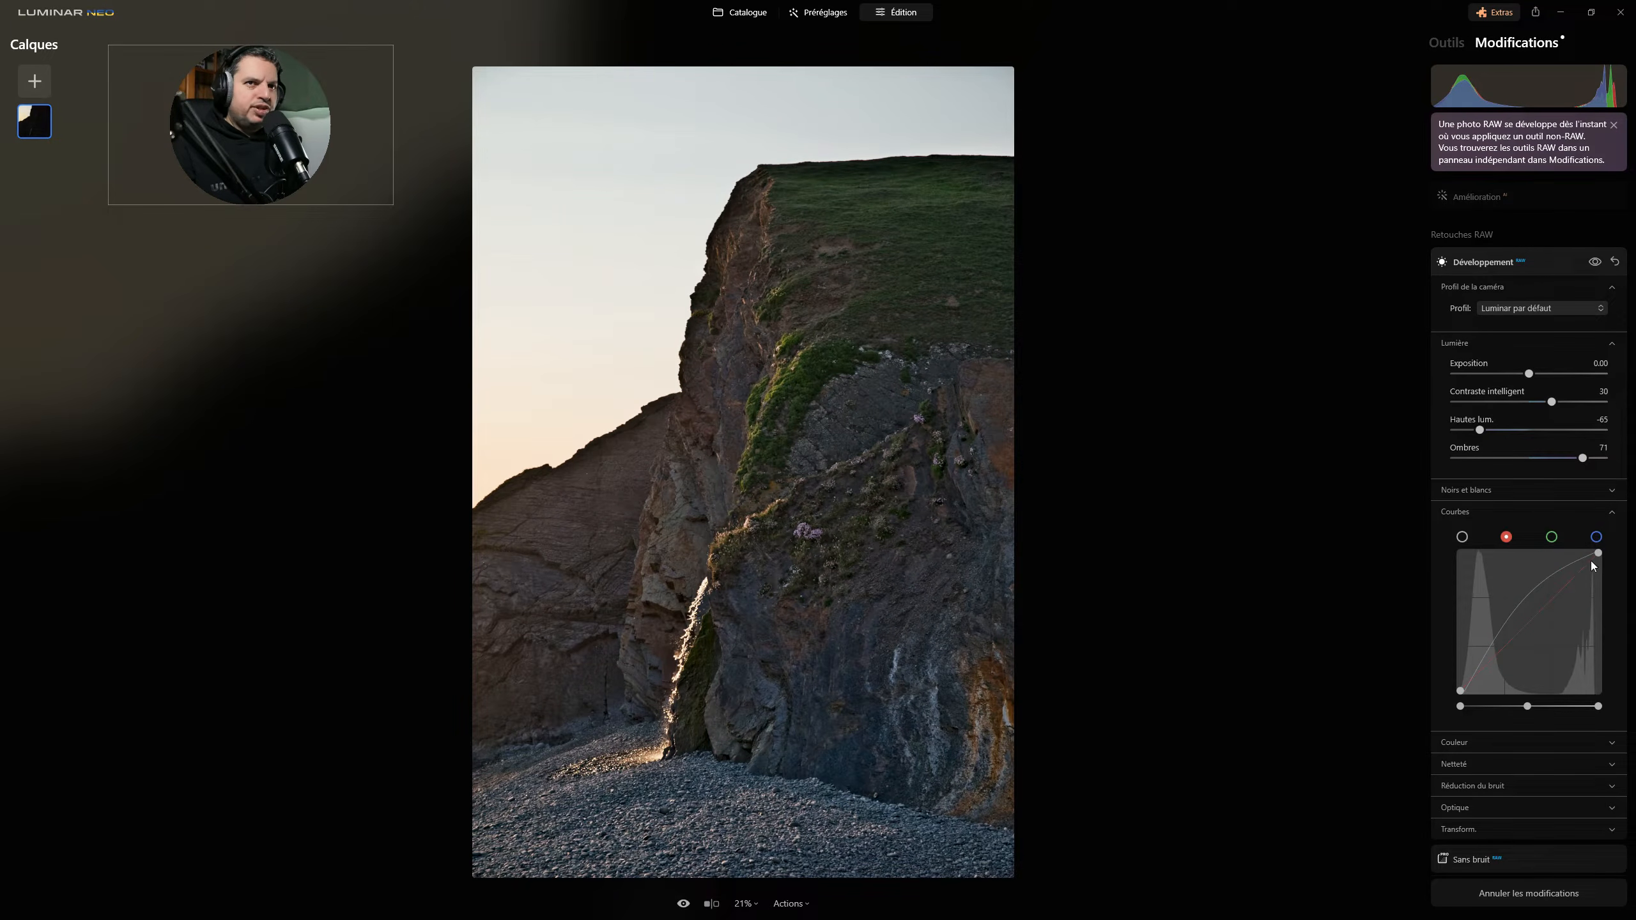
# - Try inverting the red curve by swapping the heights of its endpoints, and restore its original diagonal
pyautogui.moveTo(1602, 555); pyautogui.dragTo(1599, 701)
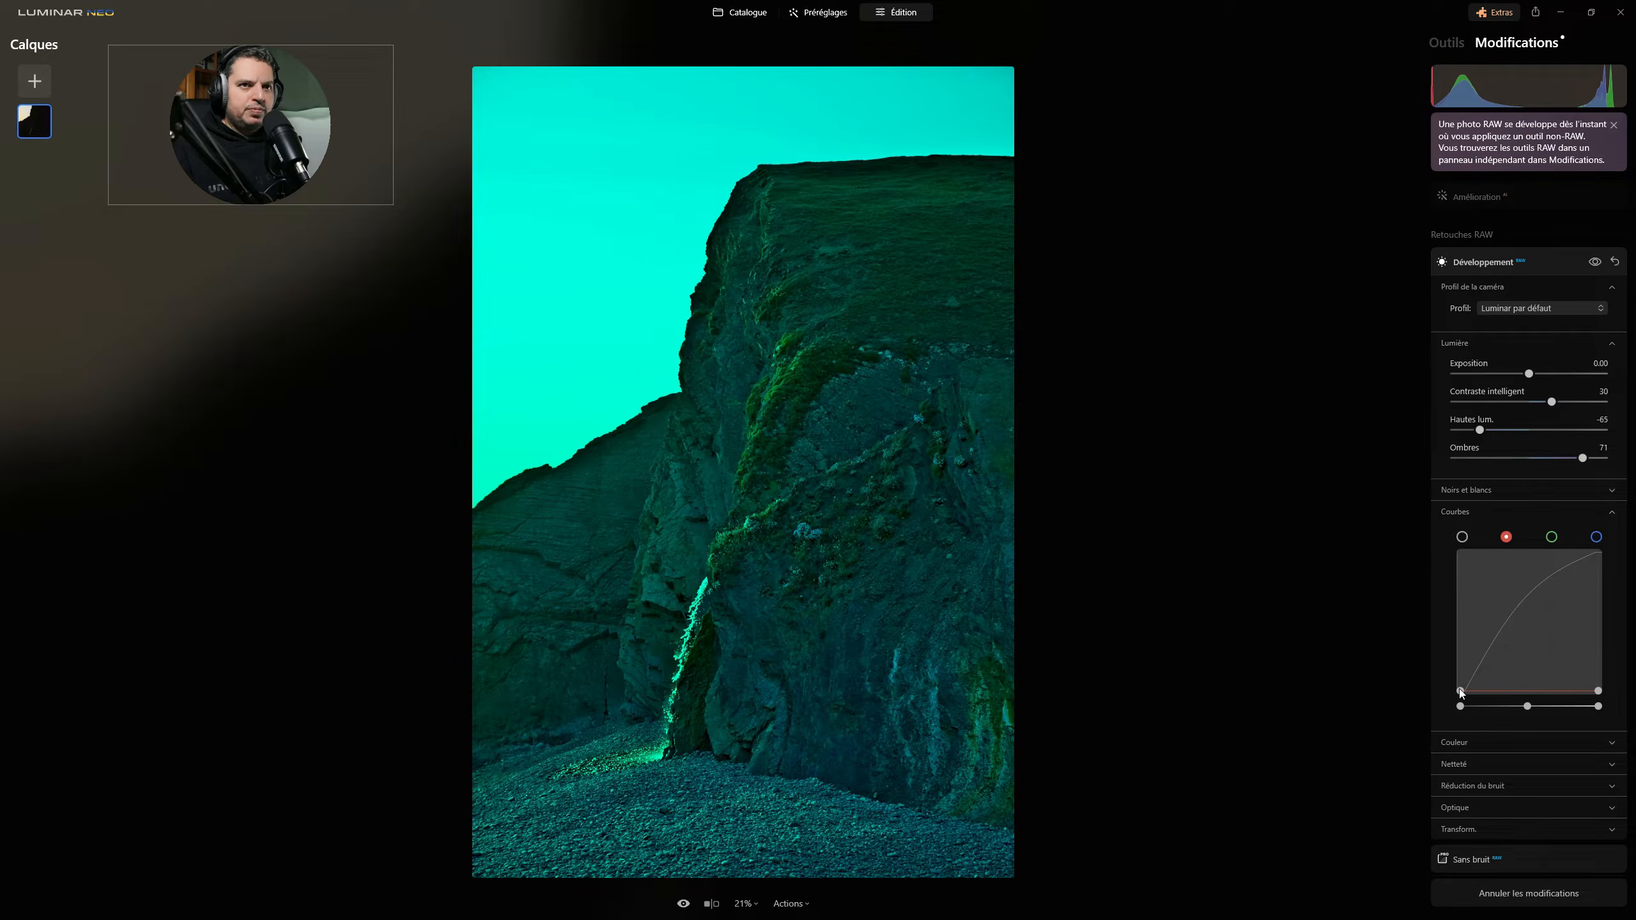
pyautogui.moveTo(1462, 691); pyautogui.dragTo(1449, 522)
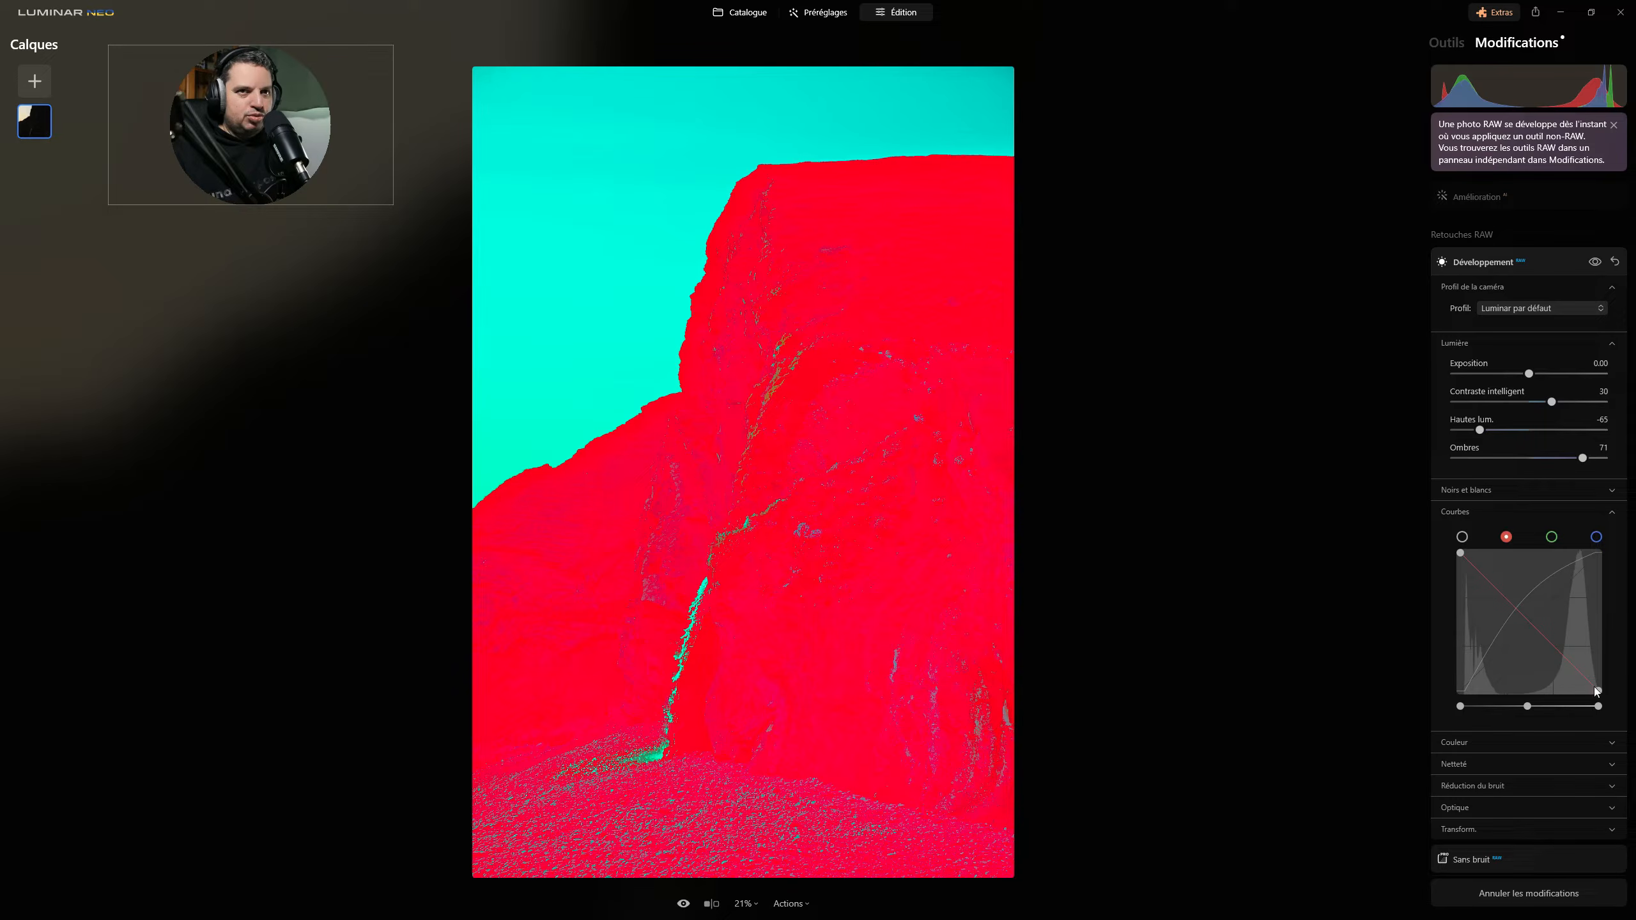
pyautogui.moveTo(1597, 692); pyautogui.dragTo(1598, 553)
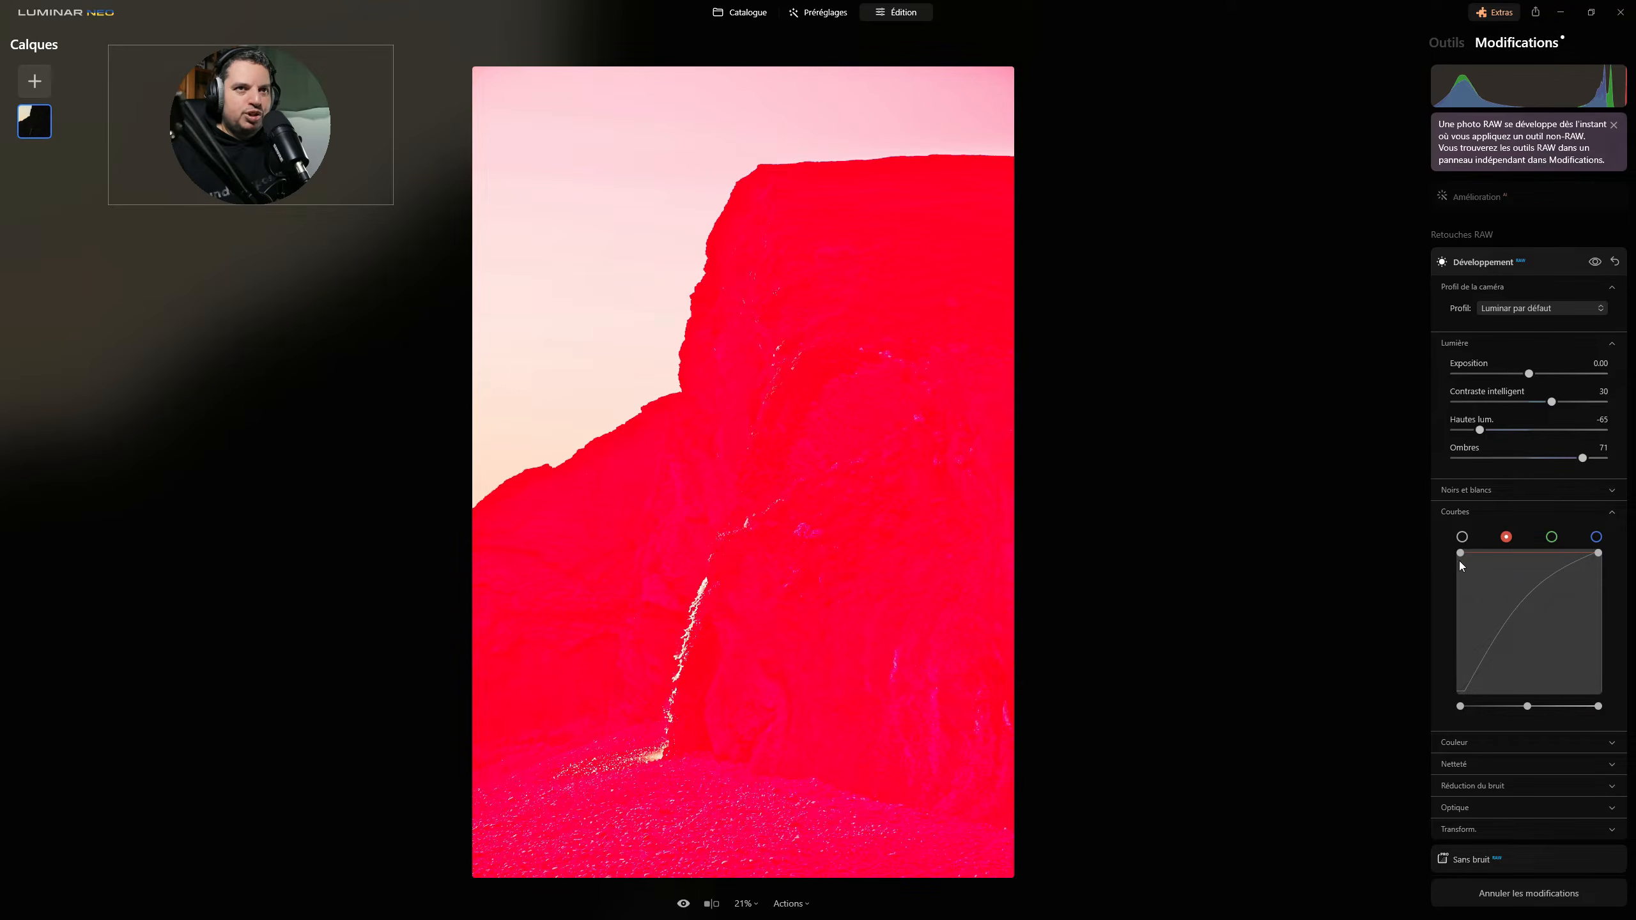
pyautogui.moveTo(1457, 552); pyautogui.dragTo(1440, 726)
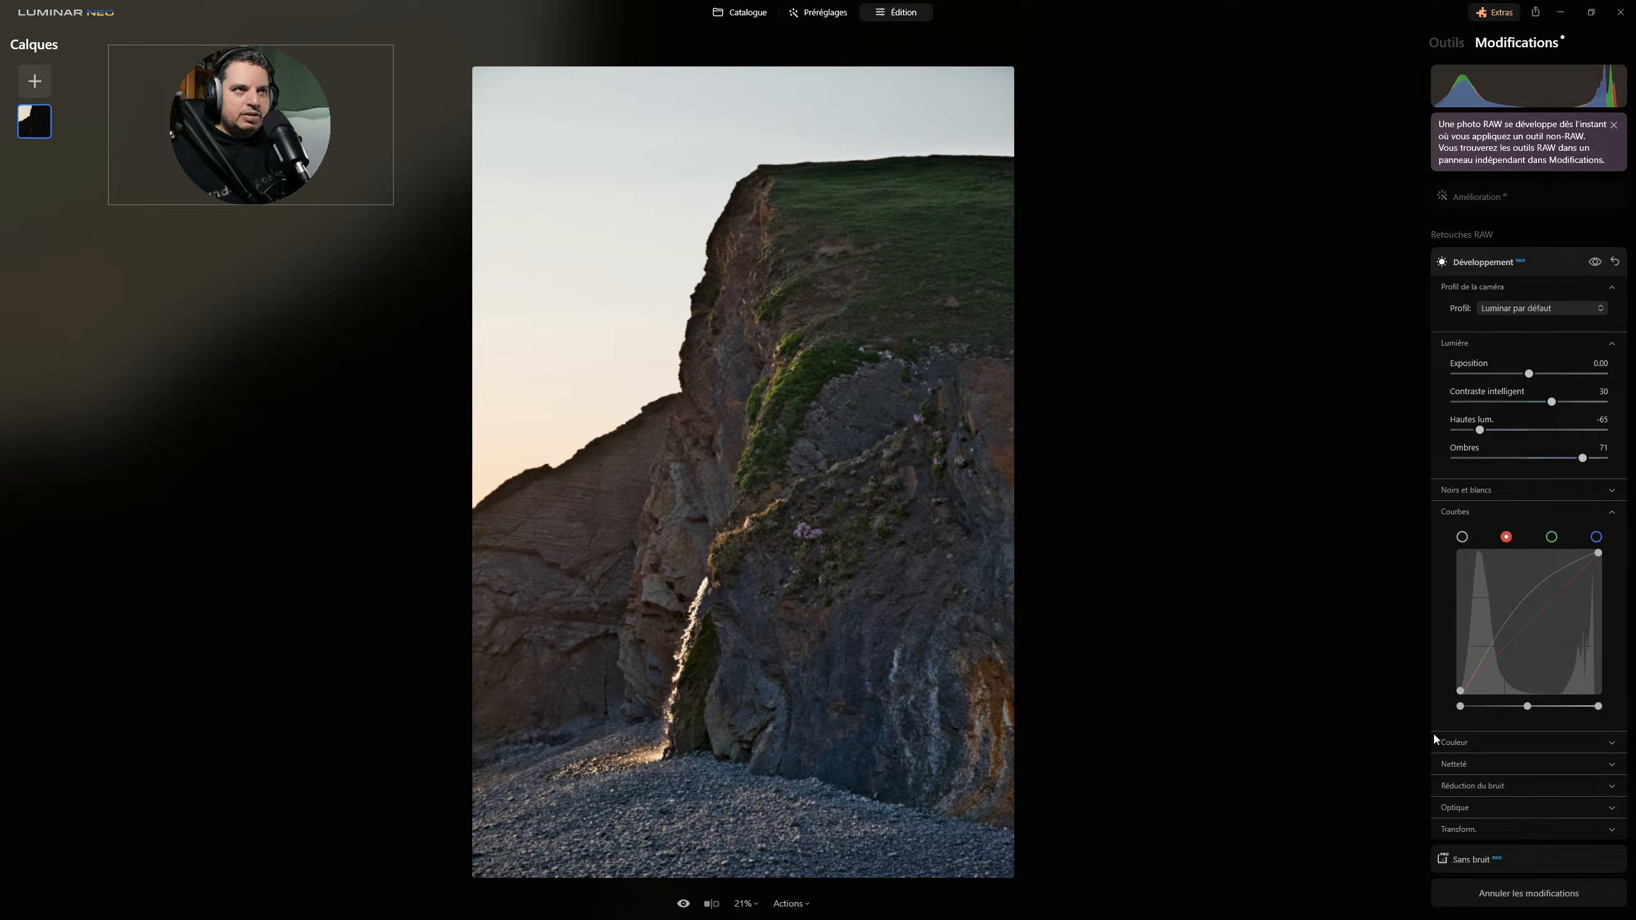
# - Remove the main curve's midpoint, and try inverting the curve through its endpoints before restoring the rising diagonal
pyautogui.click(1462, 536)
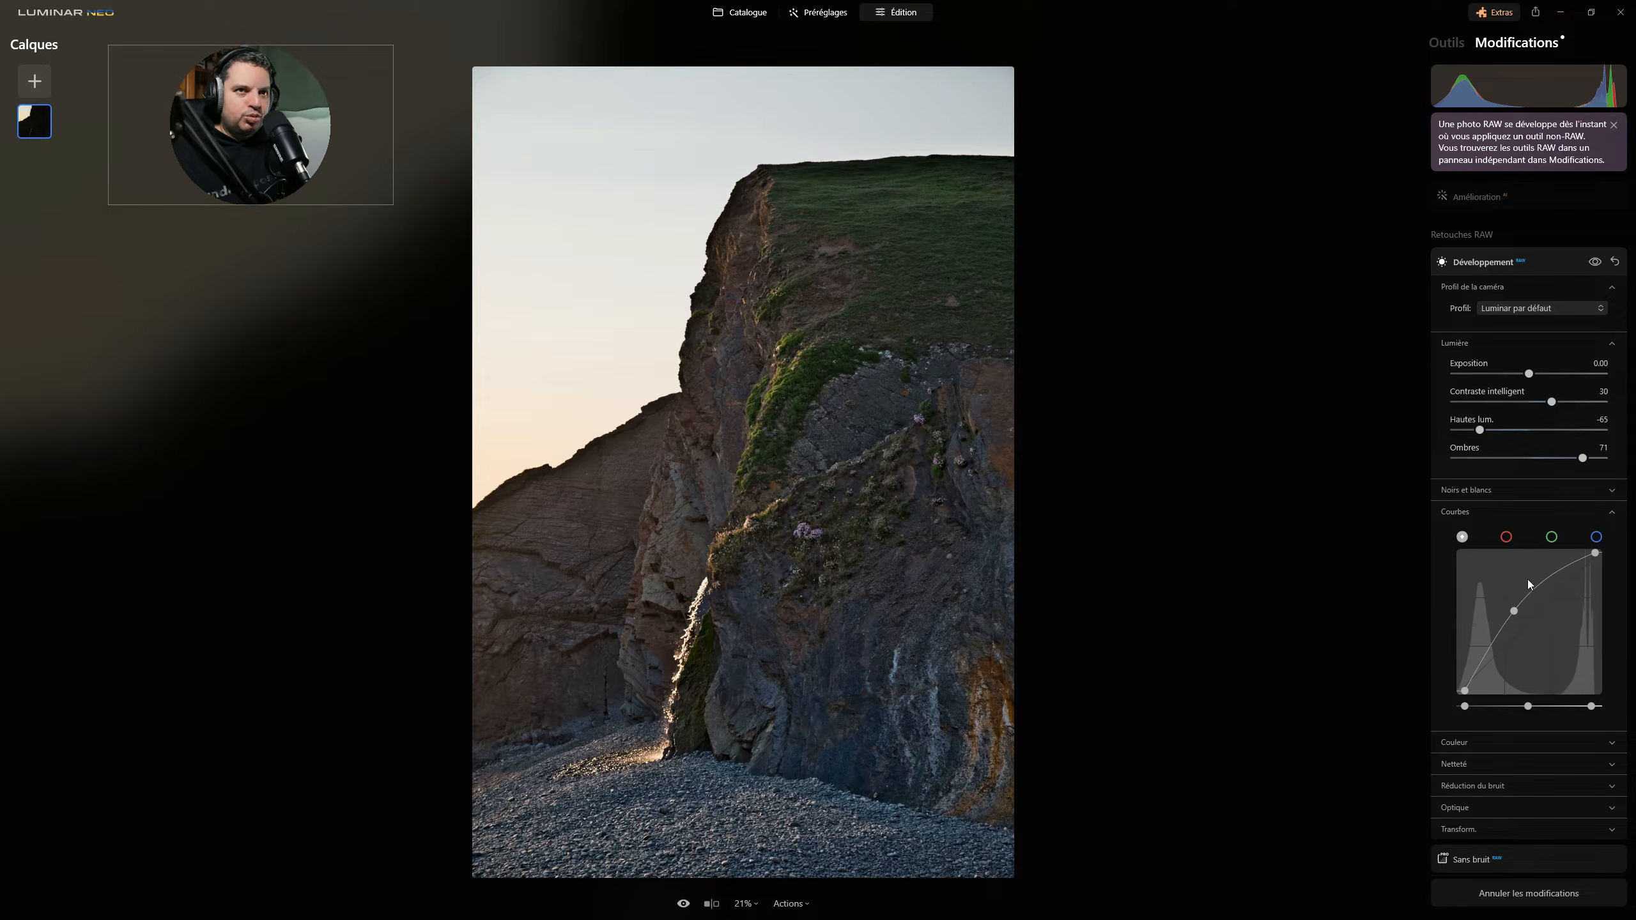
pyautogui.doubleClick(1514, 610)
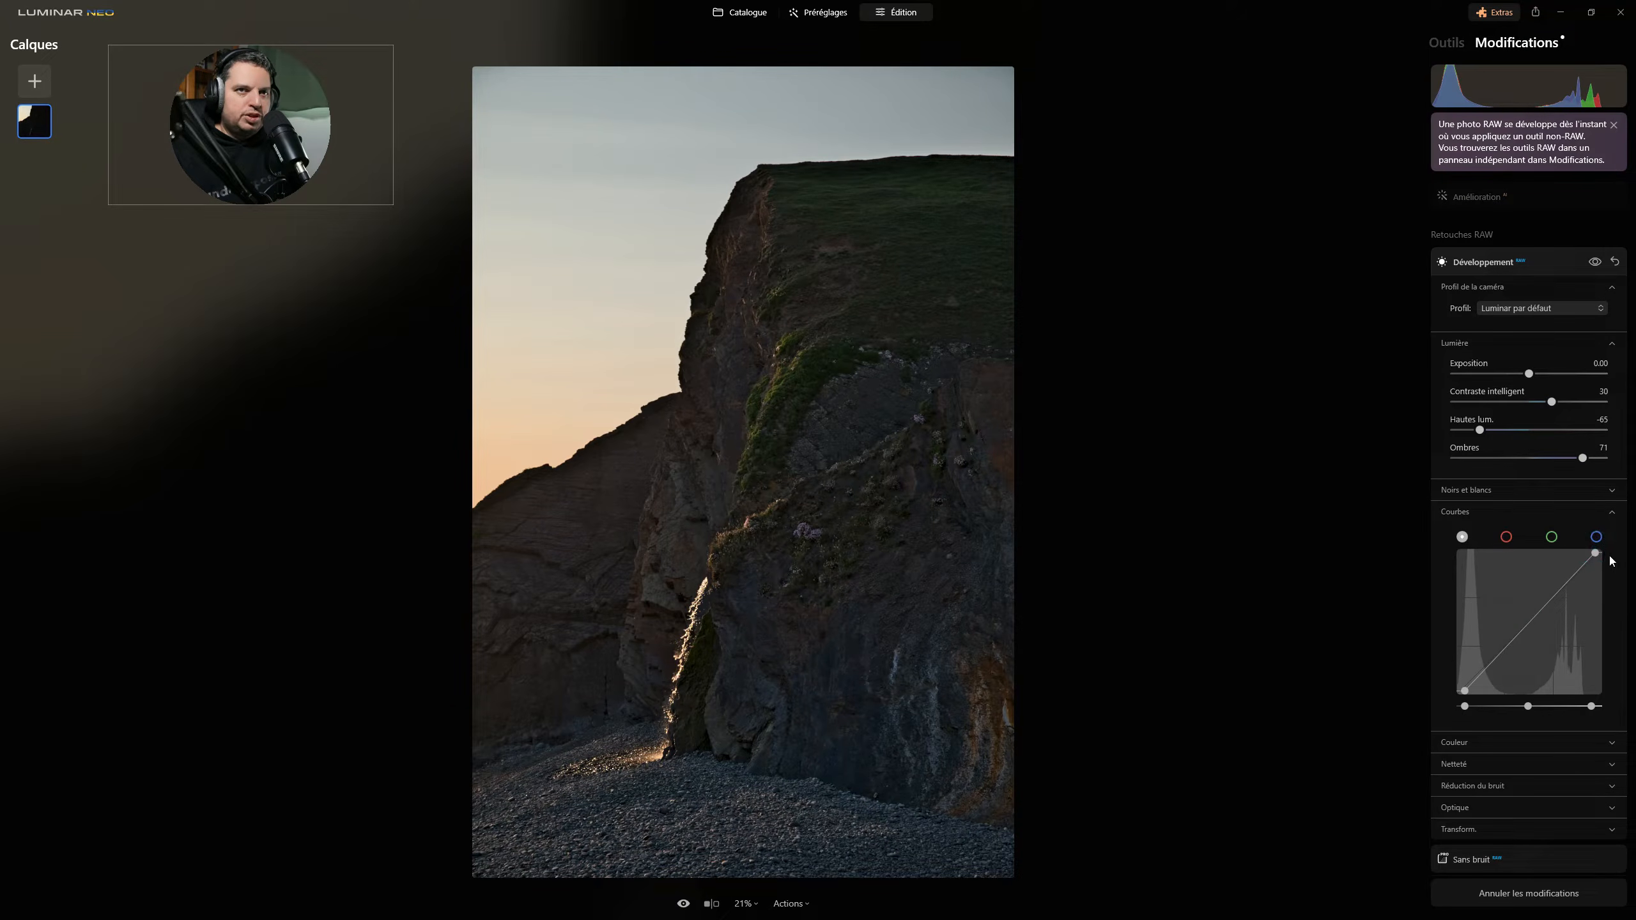
pyautogui.moveTo(1594, 555); pyautogui.dragTo(1618, 737)
pyautogui.moveTo(1463, 691); pyautogui.dragTo(1444, 523)
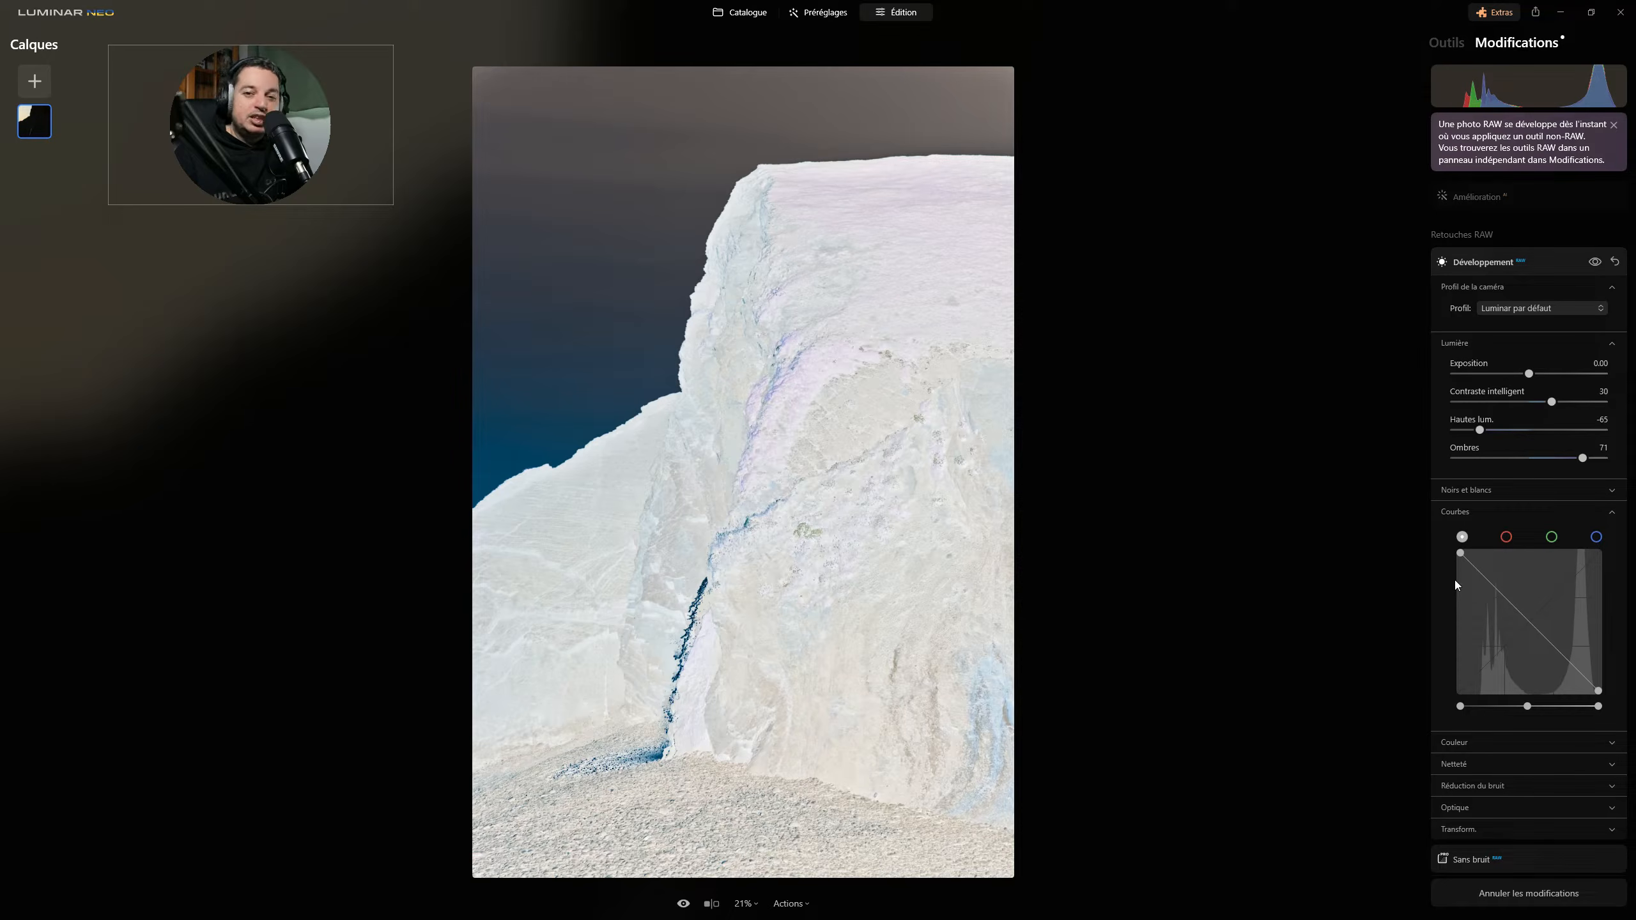
pyautogui.moveTo(1460, 552); pyautogui.dragTo(1441, 733)
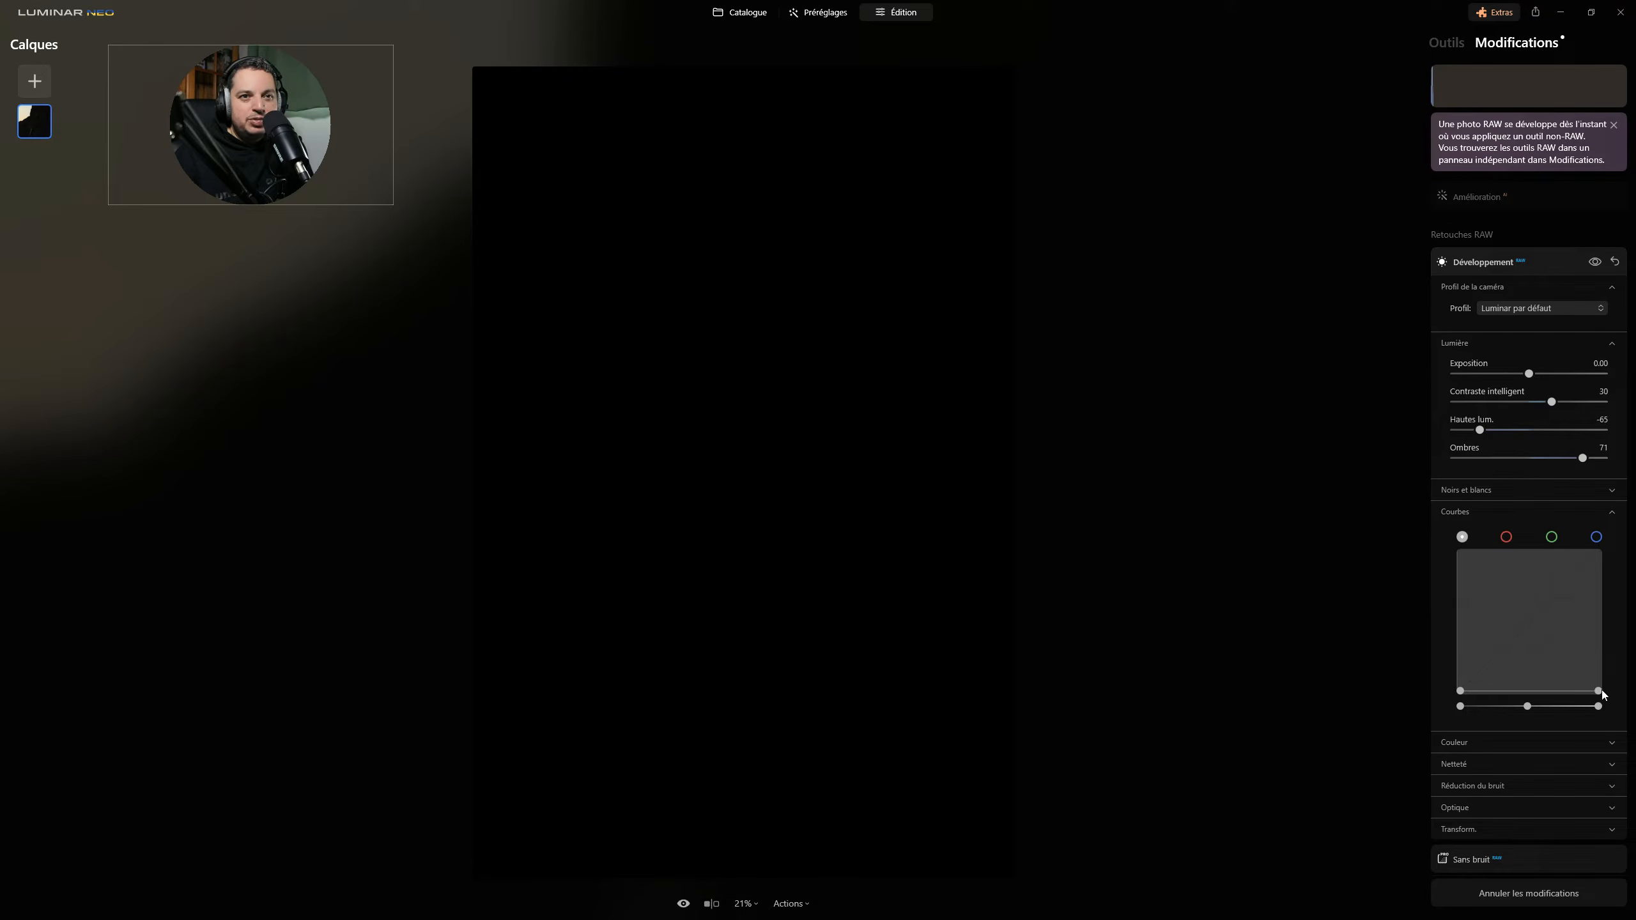
pyautogui.moveTo(1602, 691); pyautogui.dragTo(1606, 552)
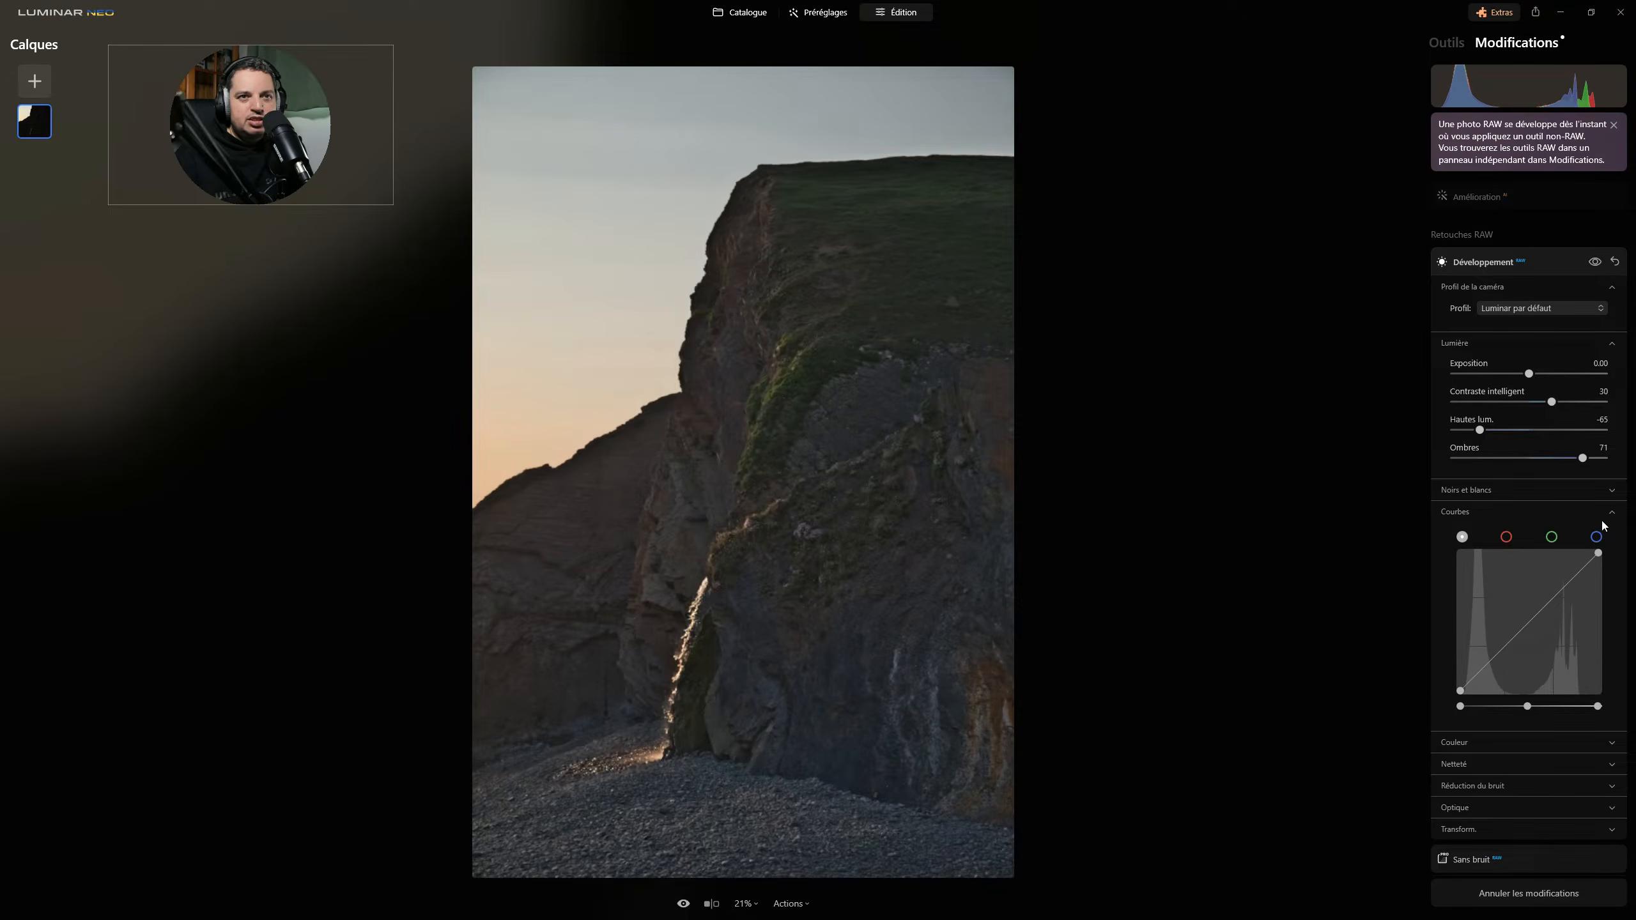
# - Add a slightly raised midpoint to the main curve and fine-tune its black and white limits
pyautogui.click(1522, 621)
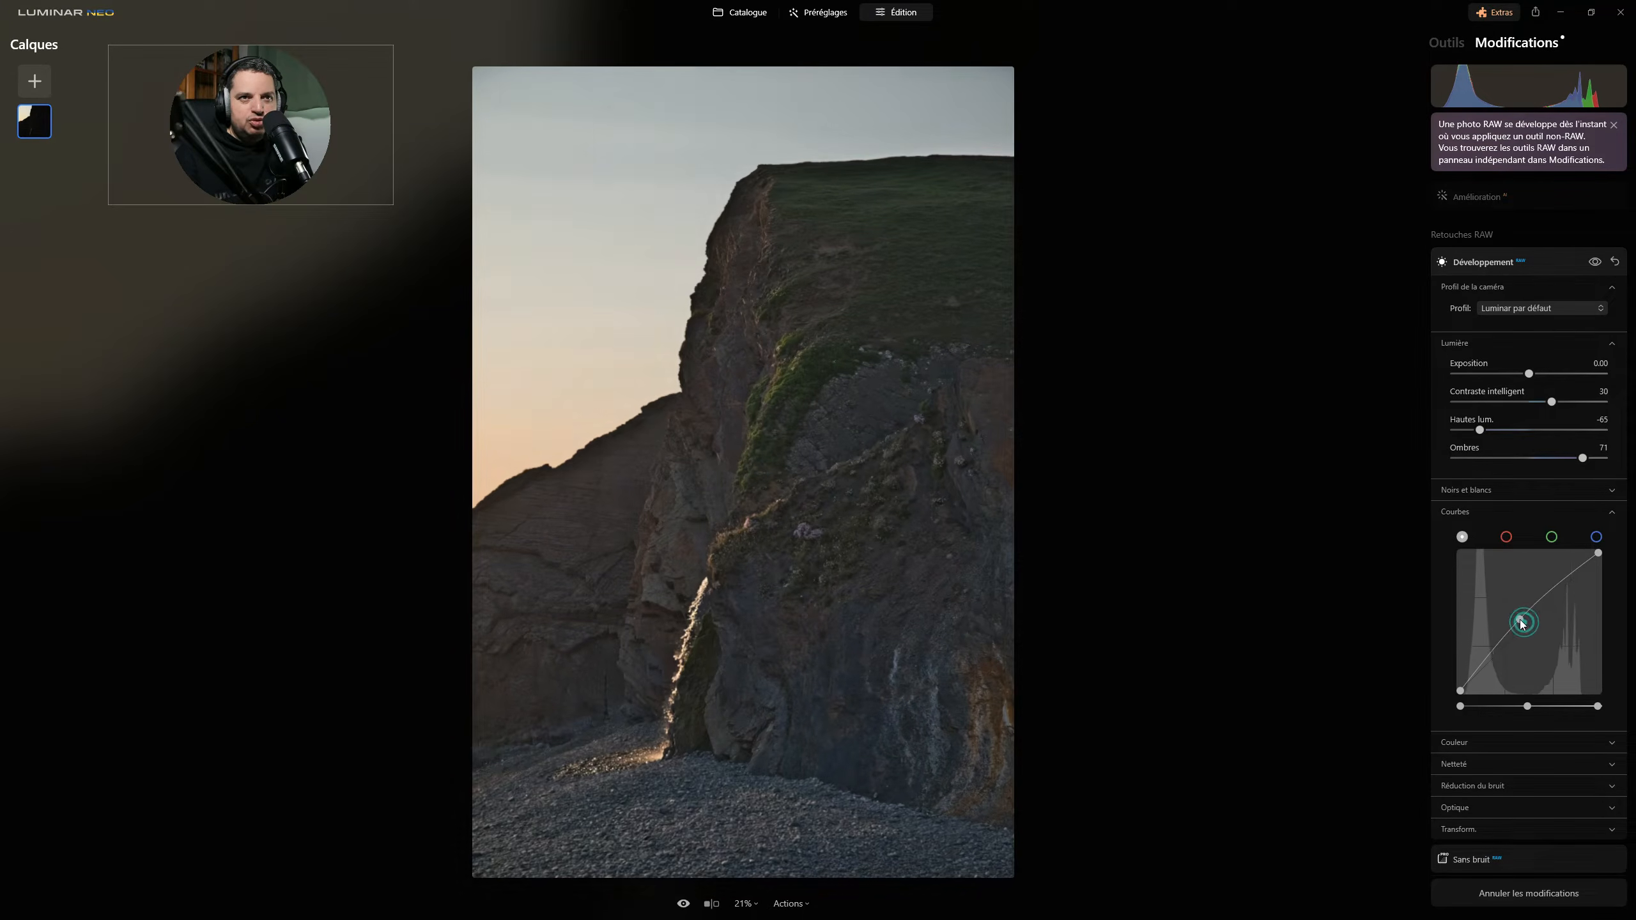
pyautogui.moveTo(1464, 708); pyautogui.dragTo(1457, 704)
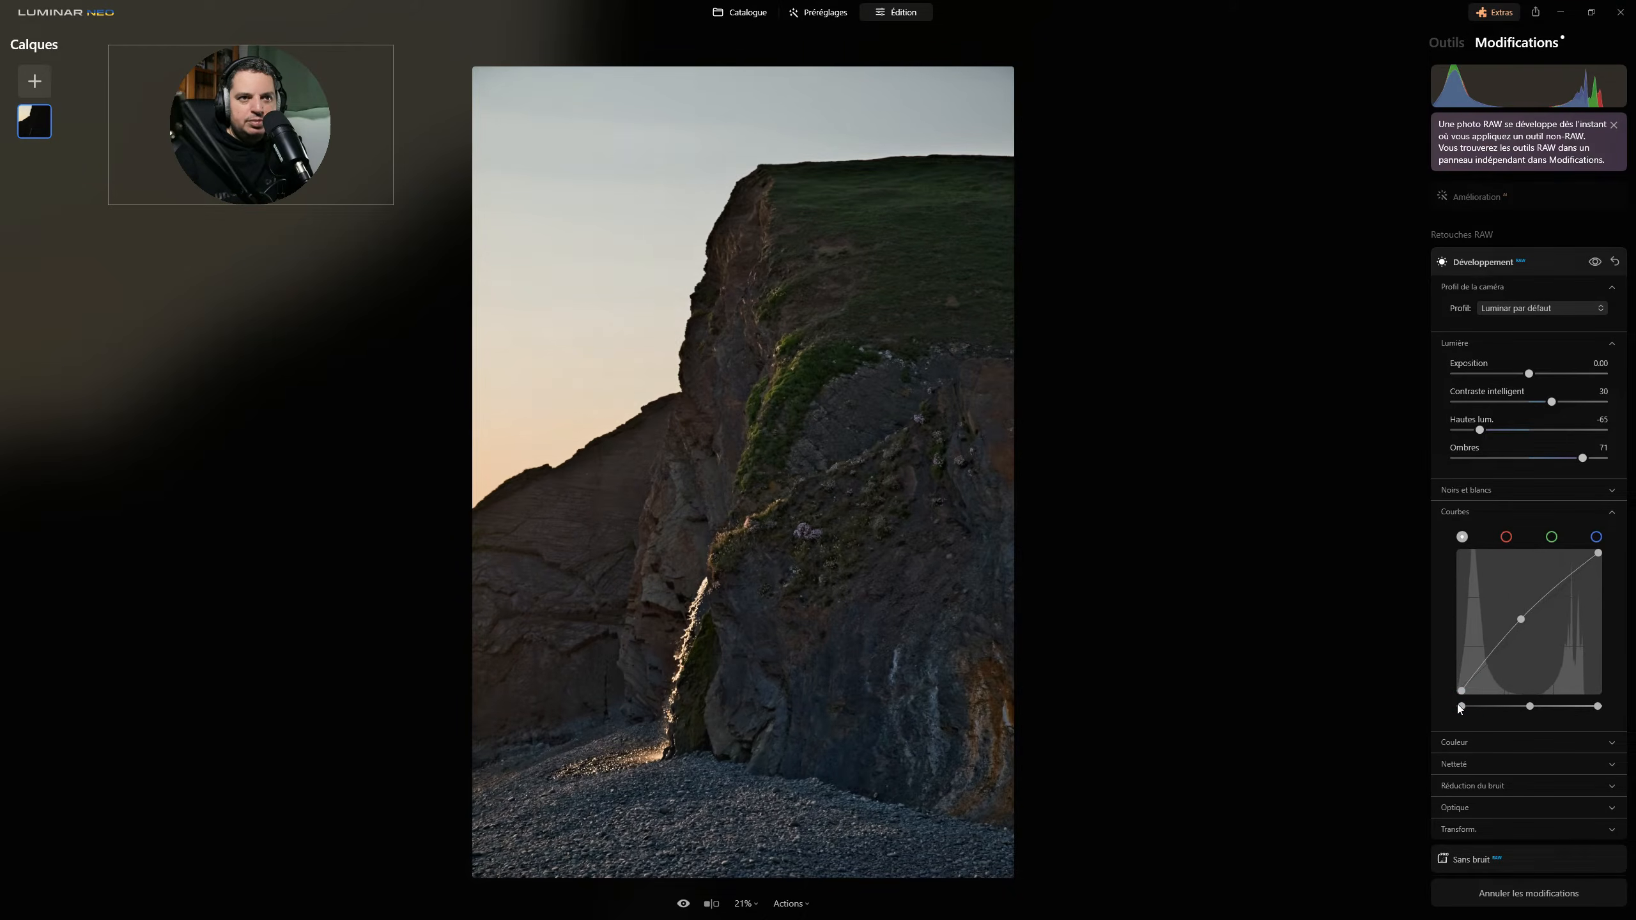
pyautogui.moveTo(1598, 706); pyautogui.dragTo(1593, 707)
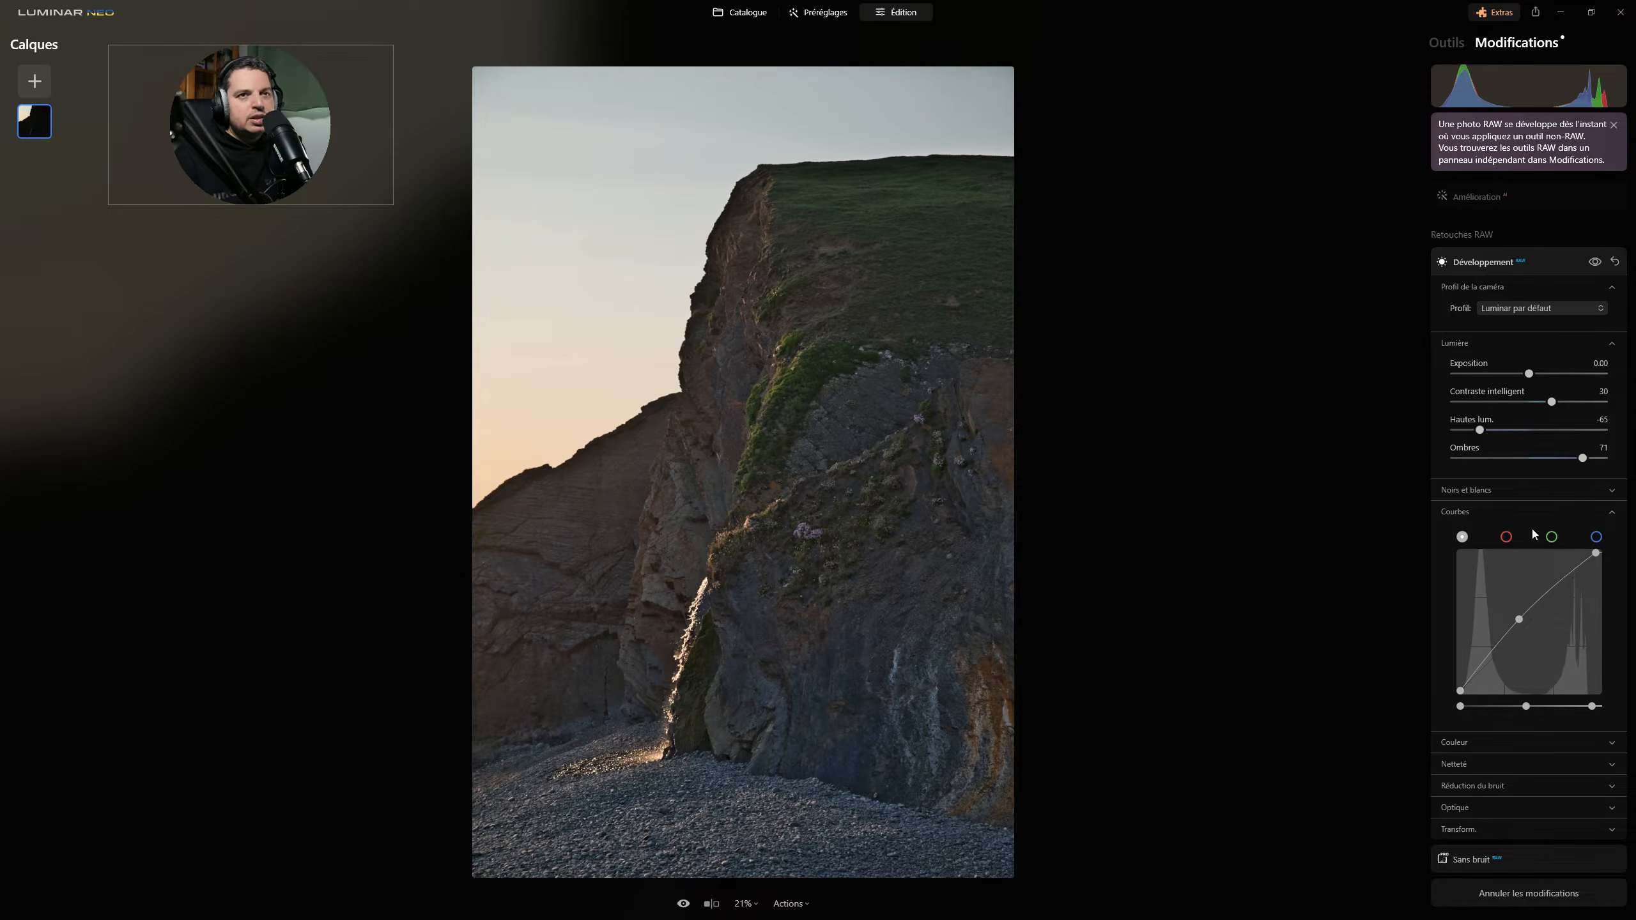
# - Invert the red curve by raising its black endpoint to the maximum and lowering its white endpoint to zero
pyautogui.click(1505, 537)
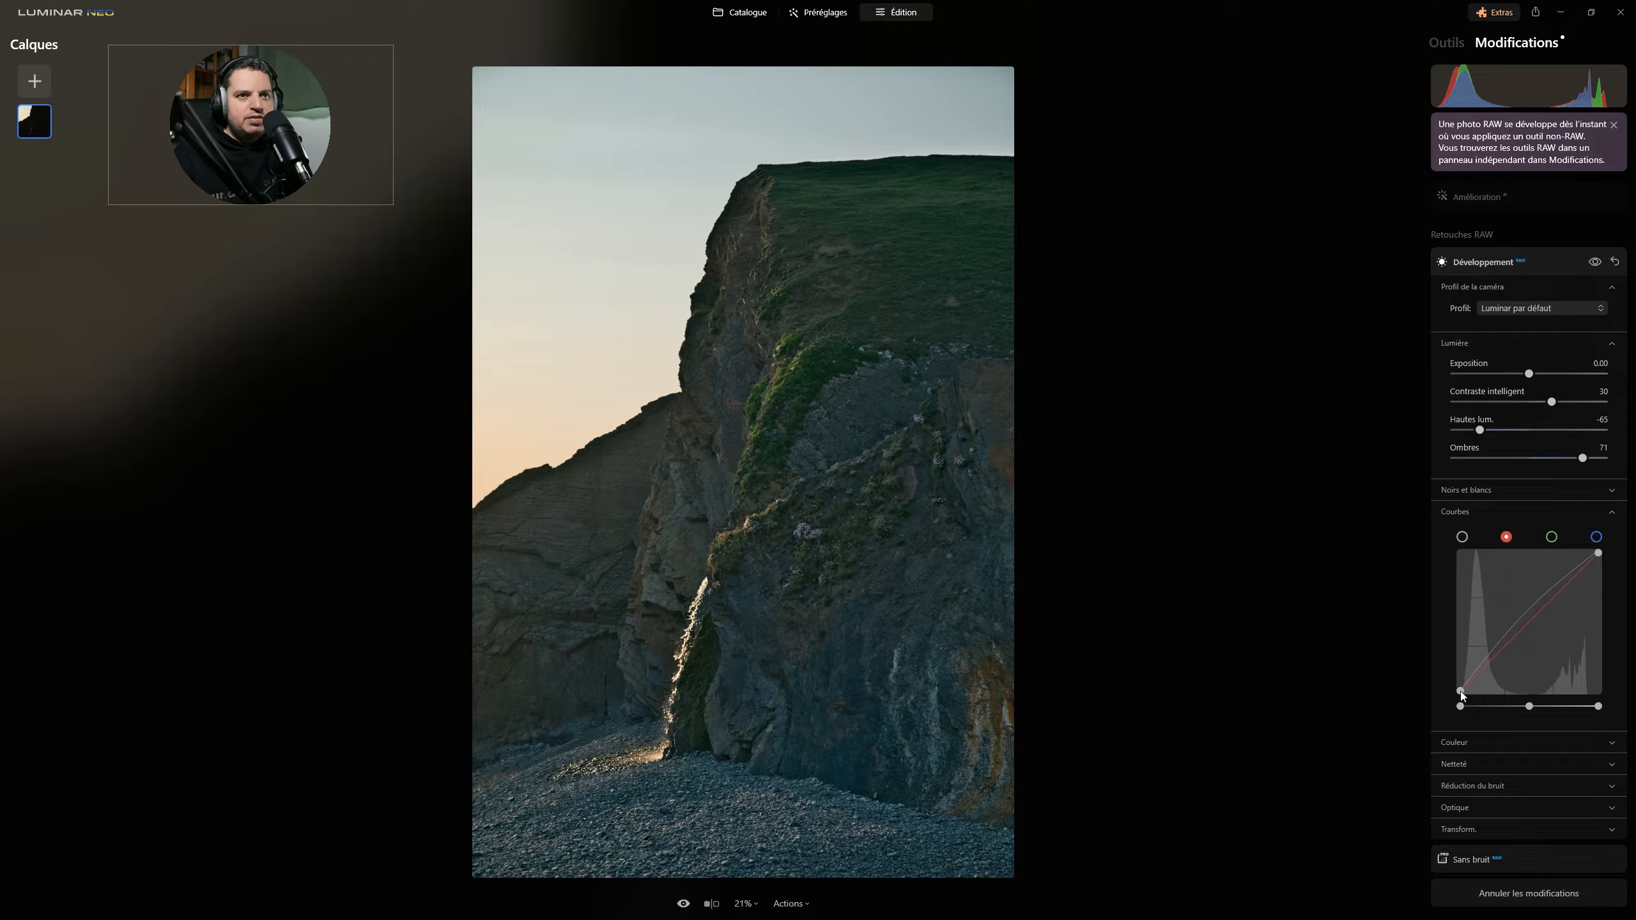
pyautogui.moveTo(1459, 691); pyautogui.dragTo(1420, 517)
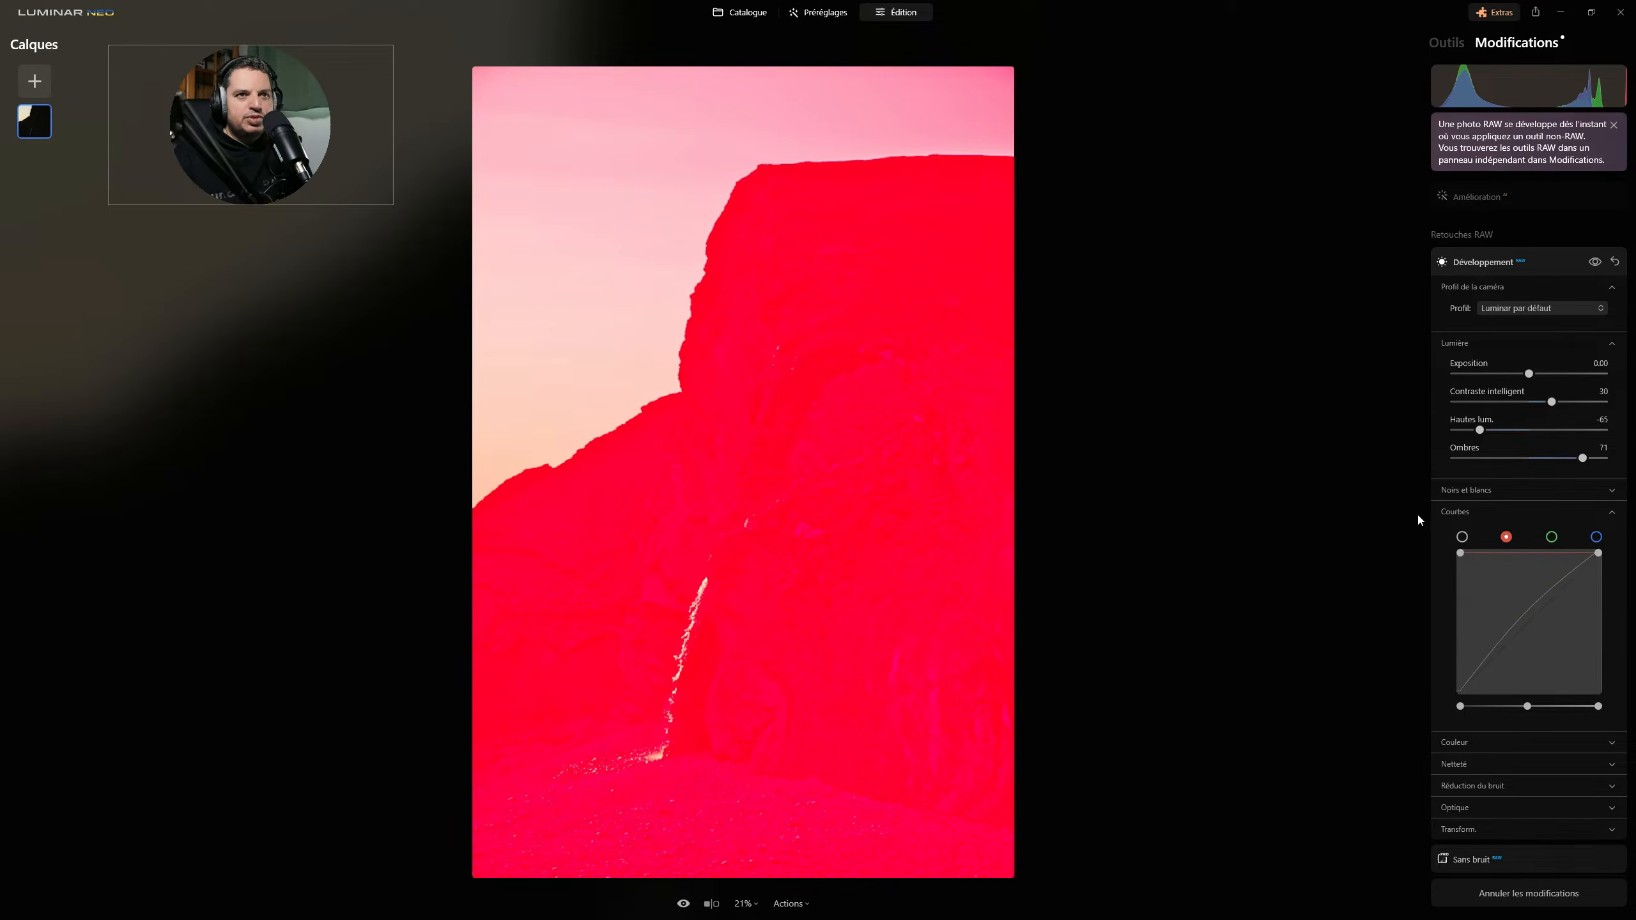
pyautogui.moveTo(1600, 556); pyautogui.dragTo(1606, 731)
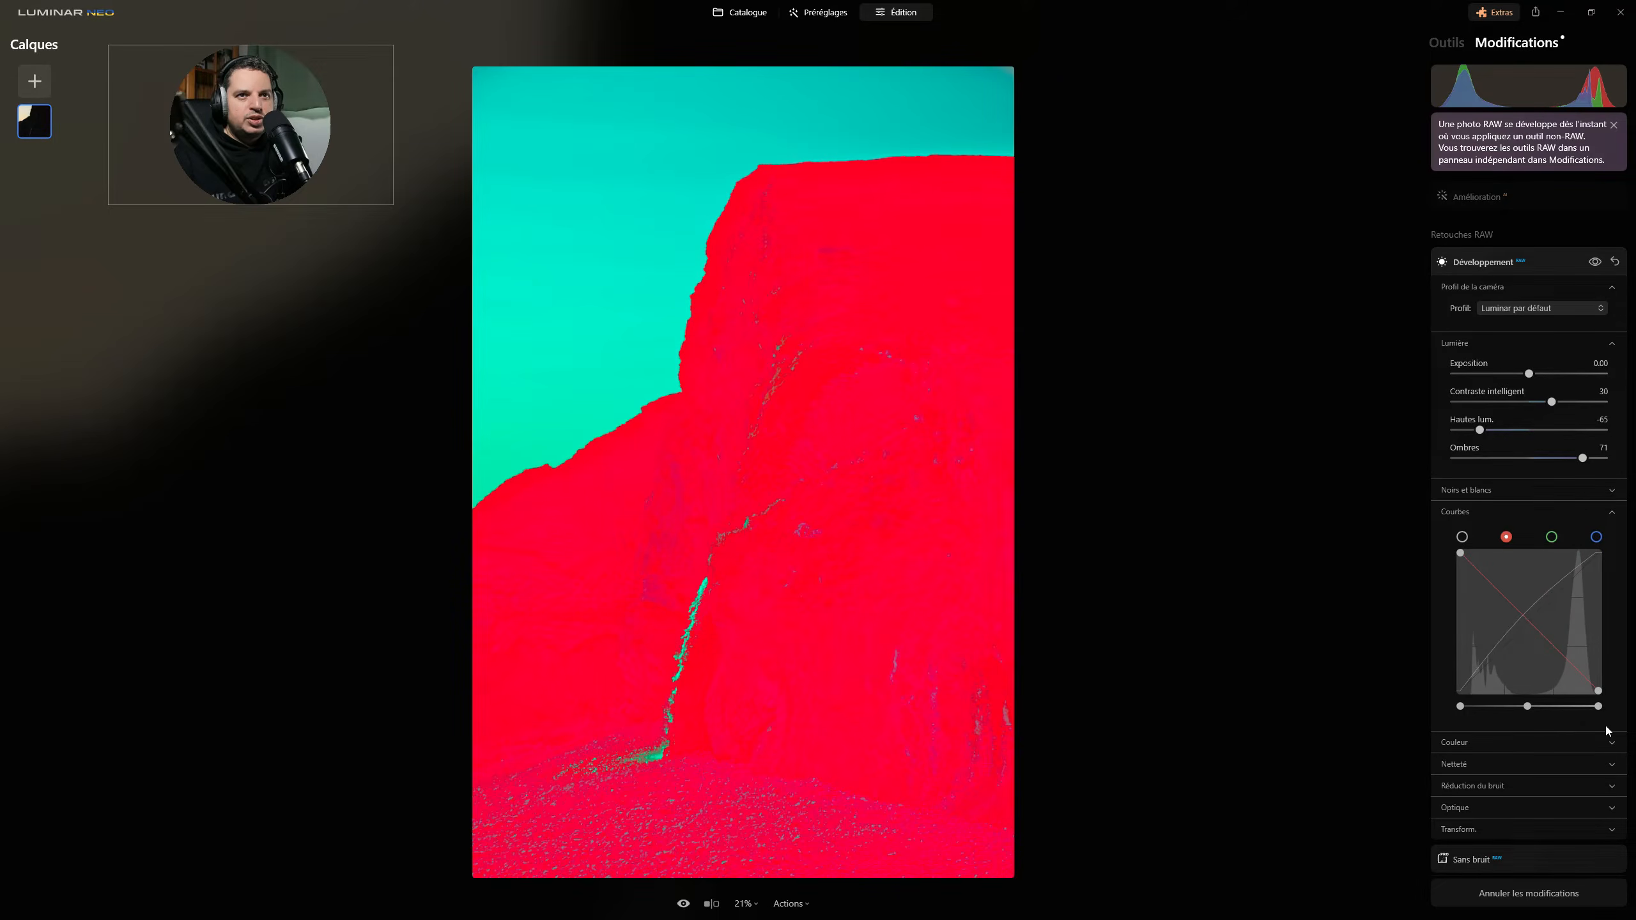
# - Invert the blue curve by lowering its white endpoint to zero and raising its black endpoint to the maximum
pyautogui.click(1550, 539)
pyautogui.click(1596, 537)
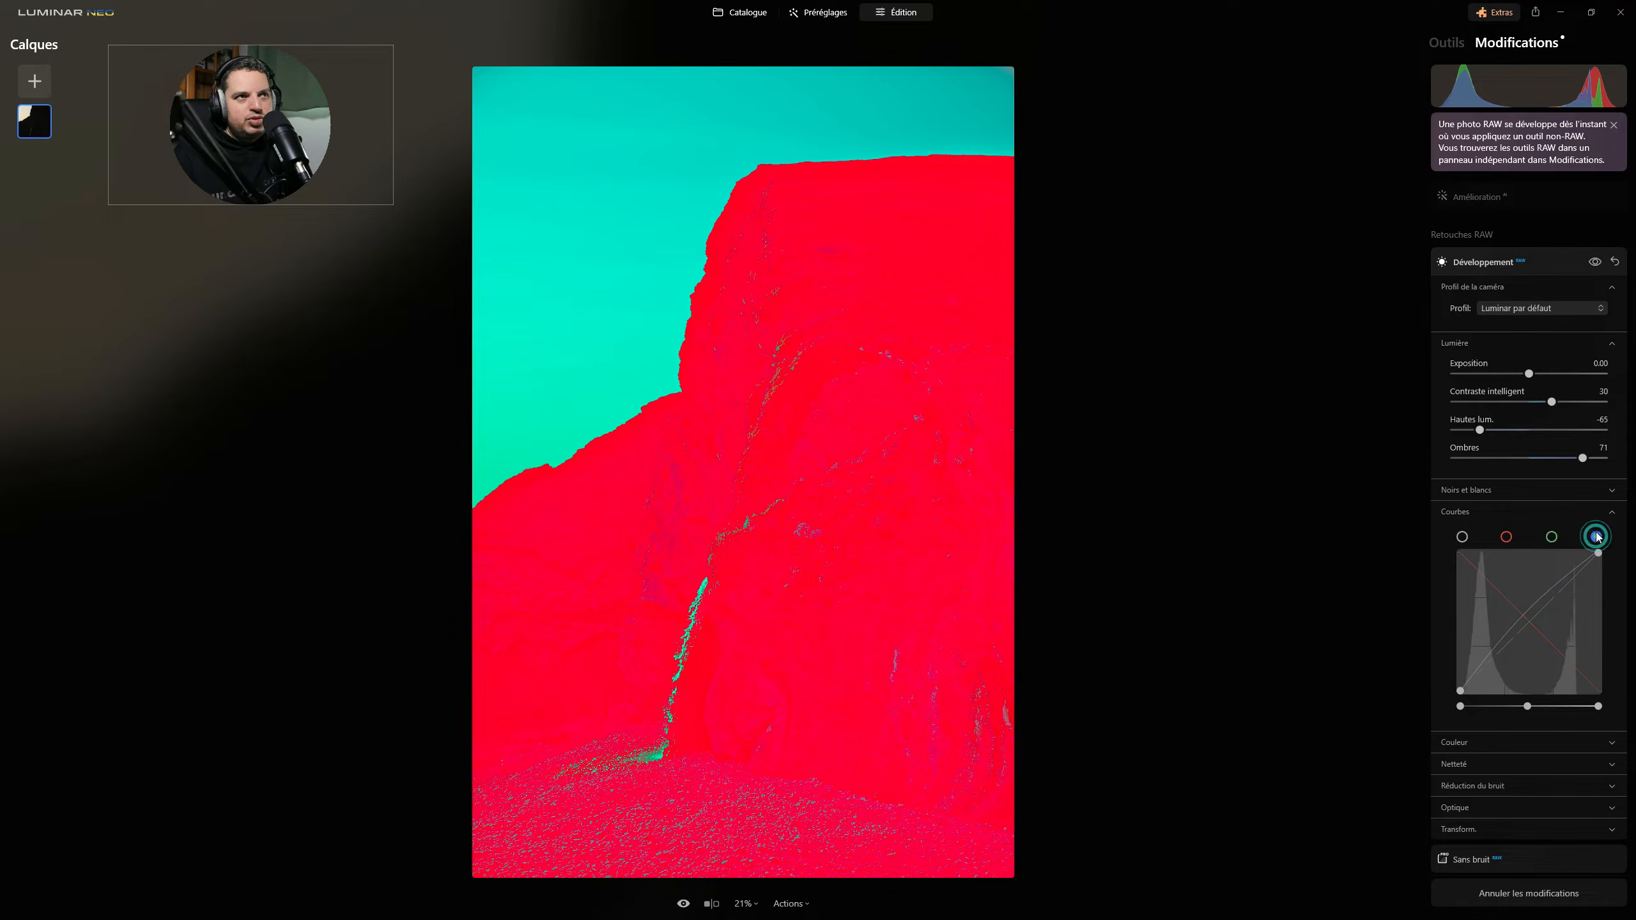
pyautogui.moveTo(1599, 557); pyautogui.dragTo(1622, 703)
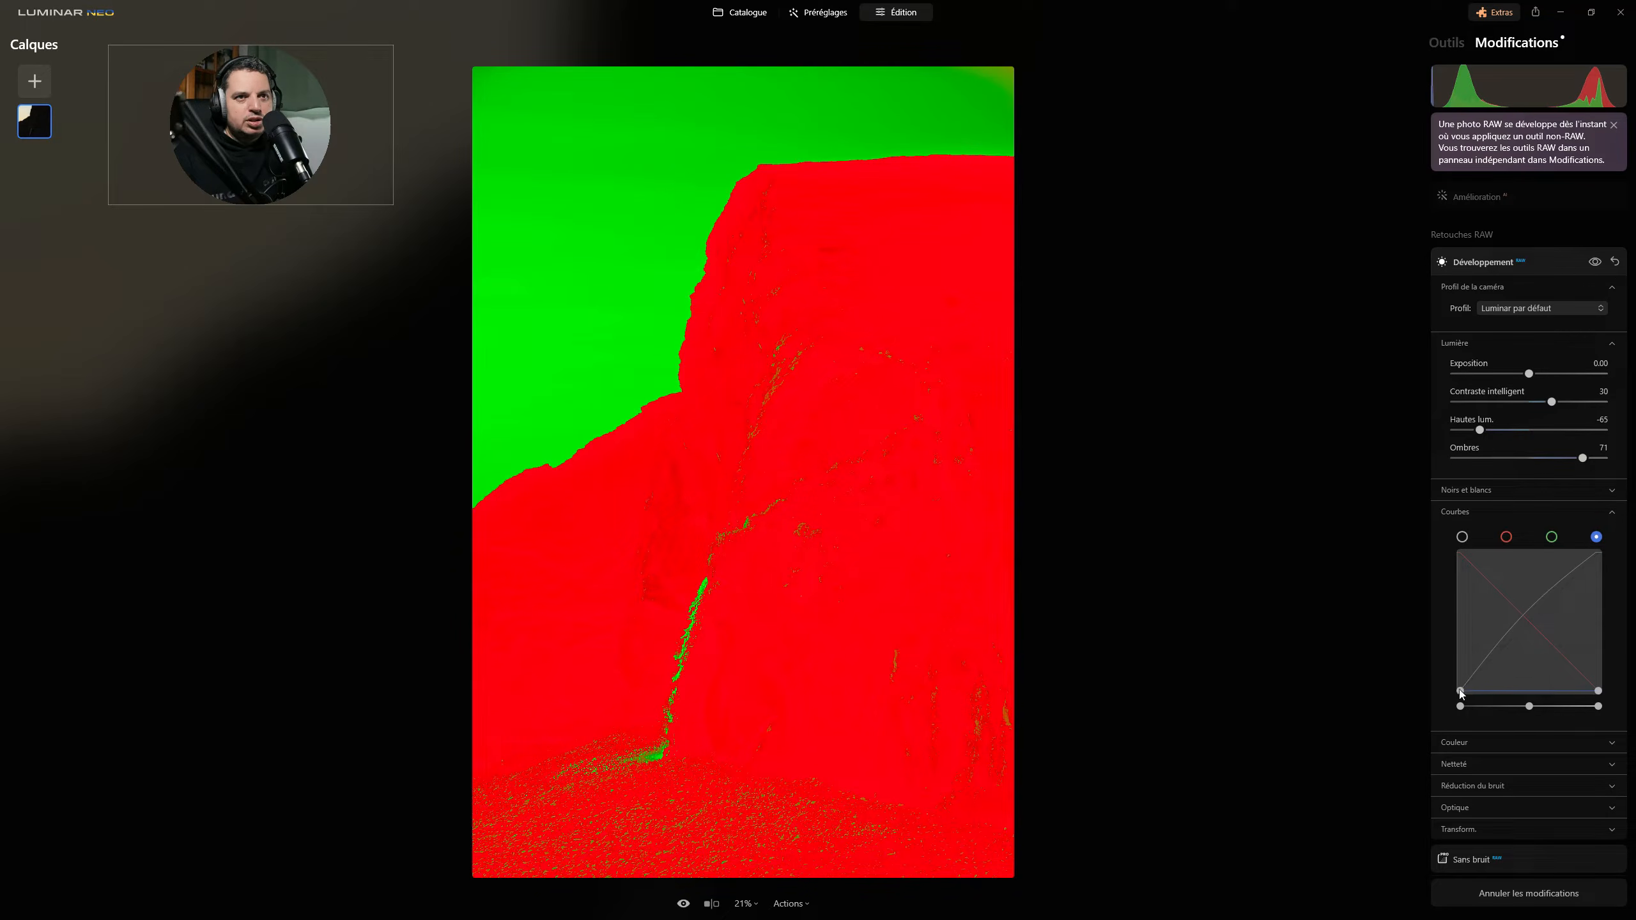
pyautogui.moveTo(1462, 690); pyautogui.dragTo(1442, 530)
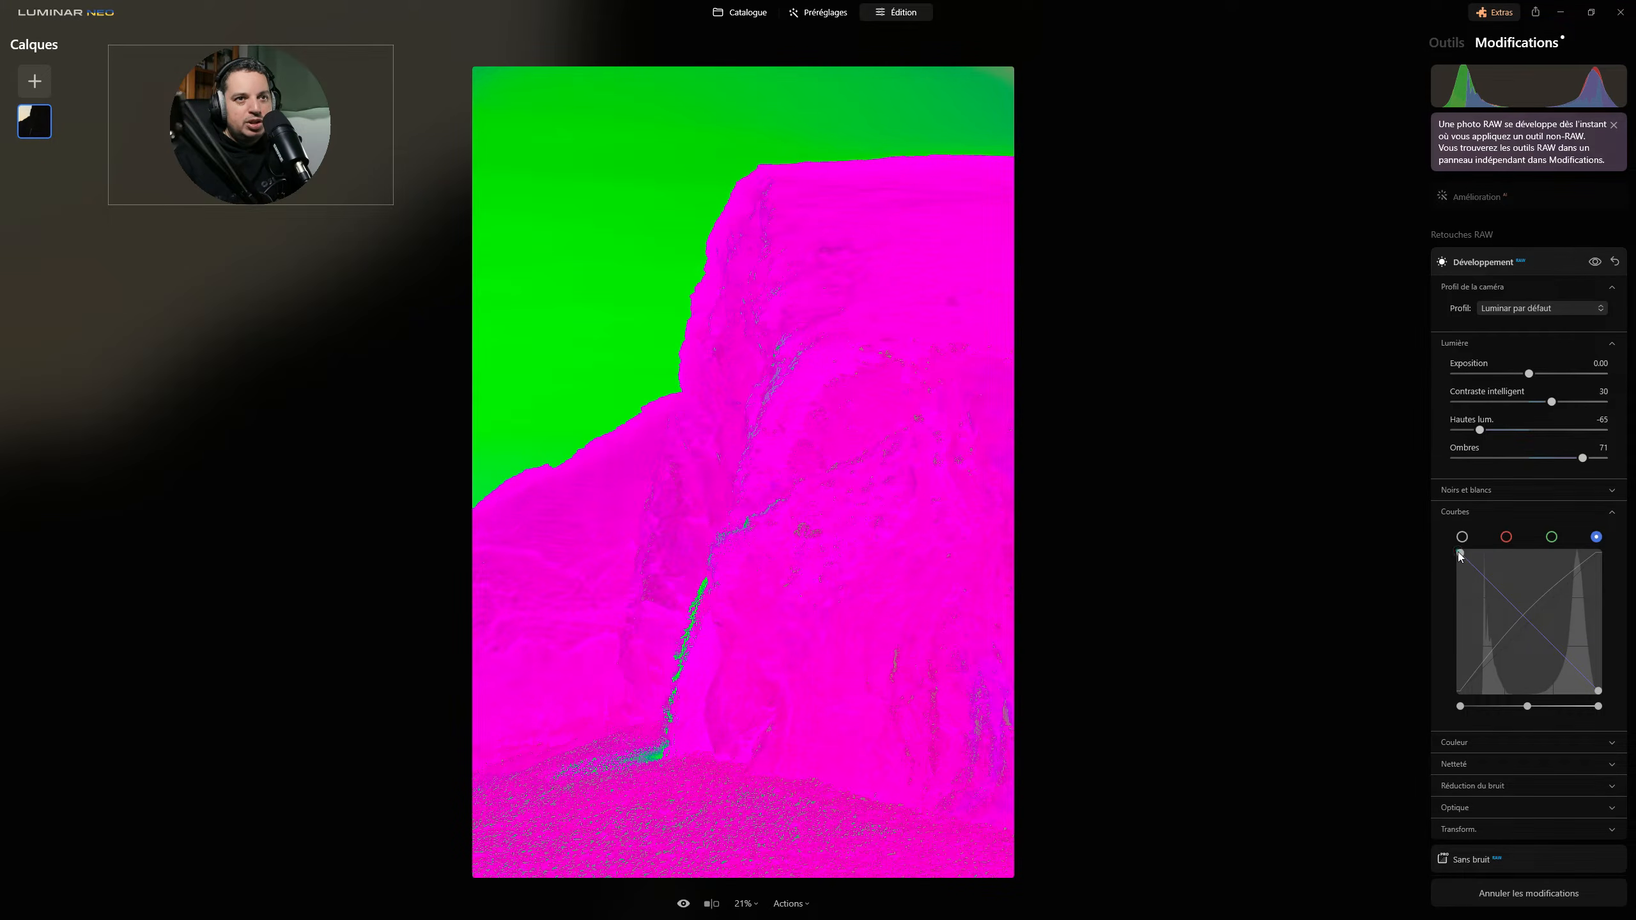
# - Lower the black endpoints of the inverted blue and red curves, bringing the blue one down further than the red
pyautogui.moveTo(1460, 552); pyautogui.dragTo(1456, 590)
pyautogui.moveTo(1451, 600); pyautogui.dragTo(1446, 604)
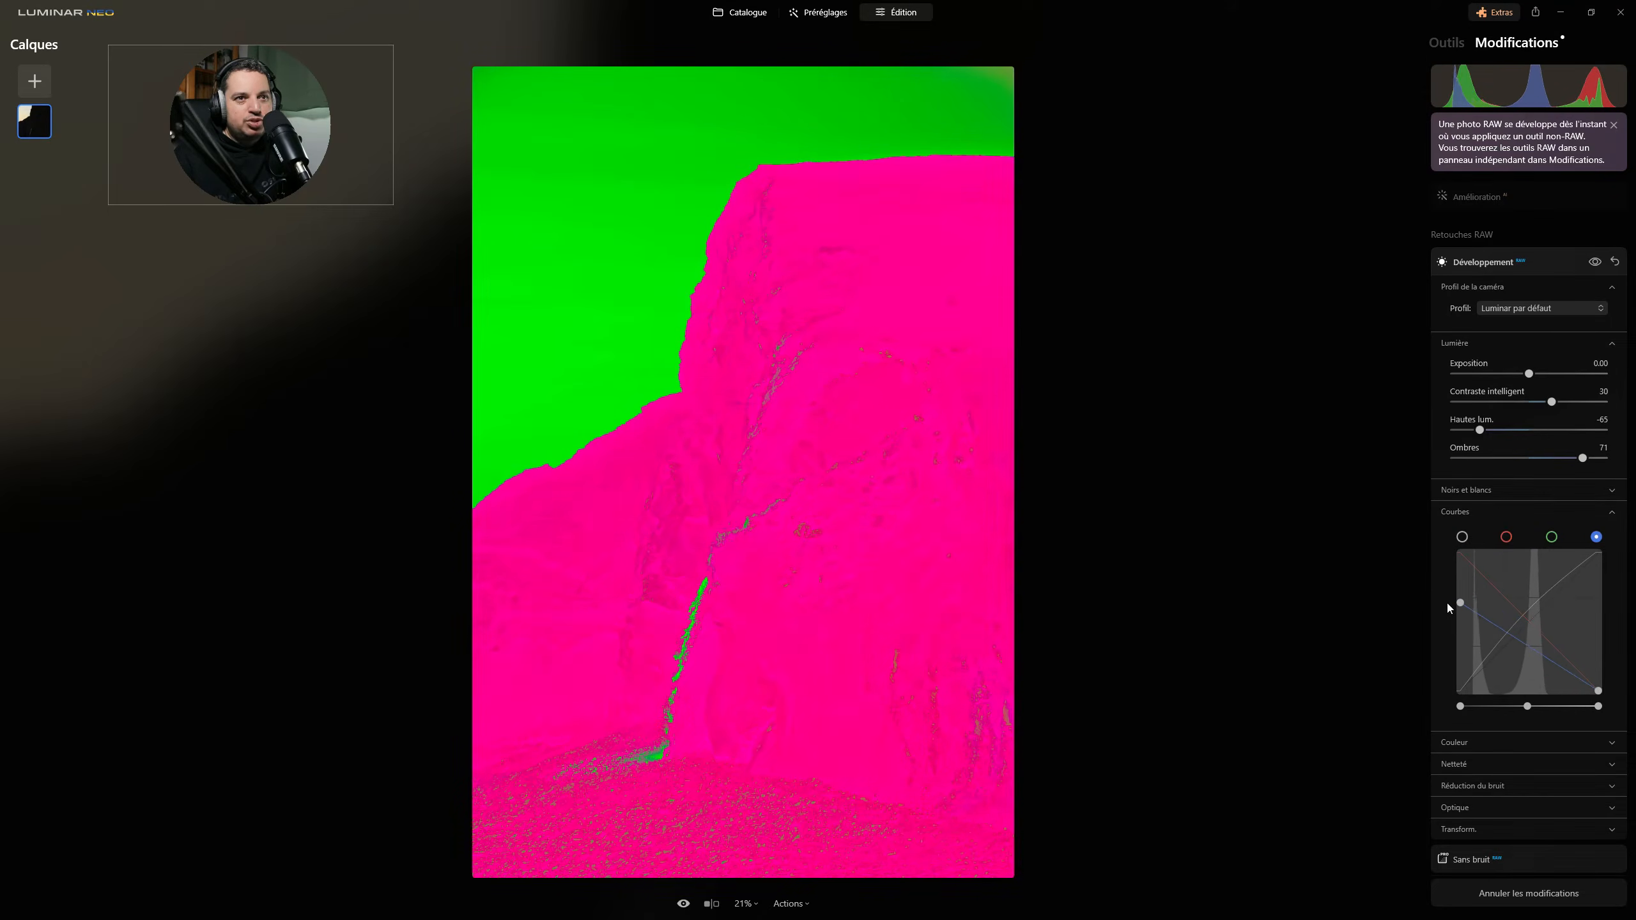
pyautogui.click(1506, 537)
pyautogui.moveTo(1458, 551); pyautogui.dragTo(1441, 576)
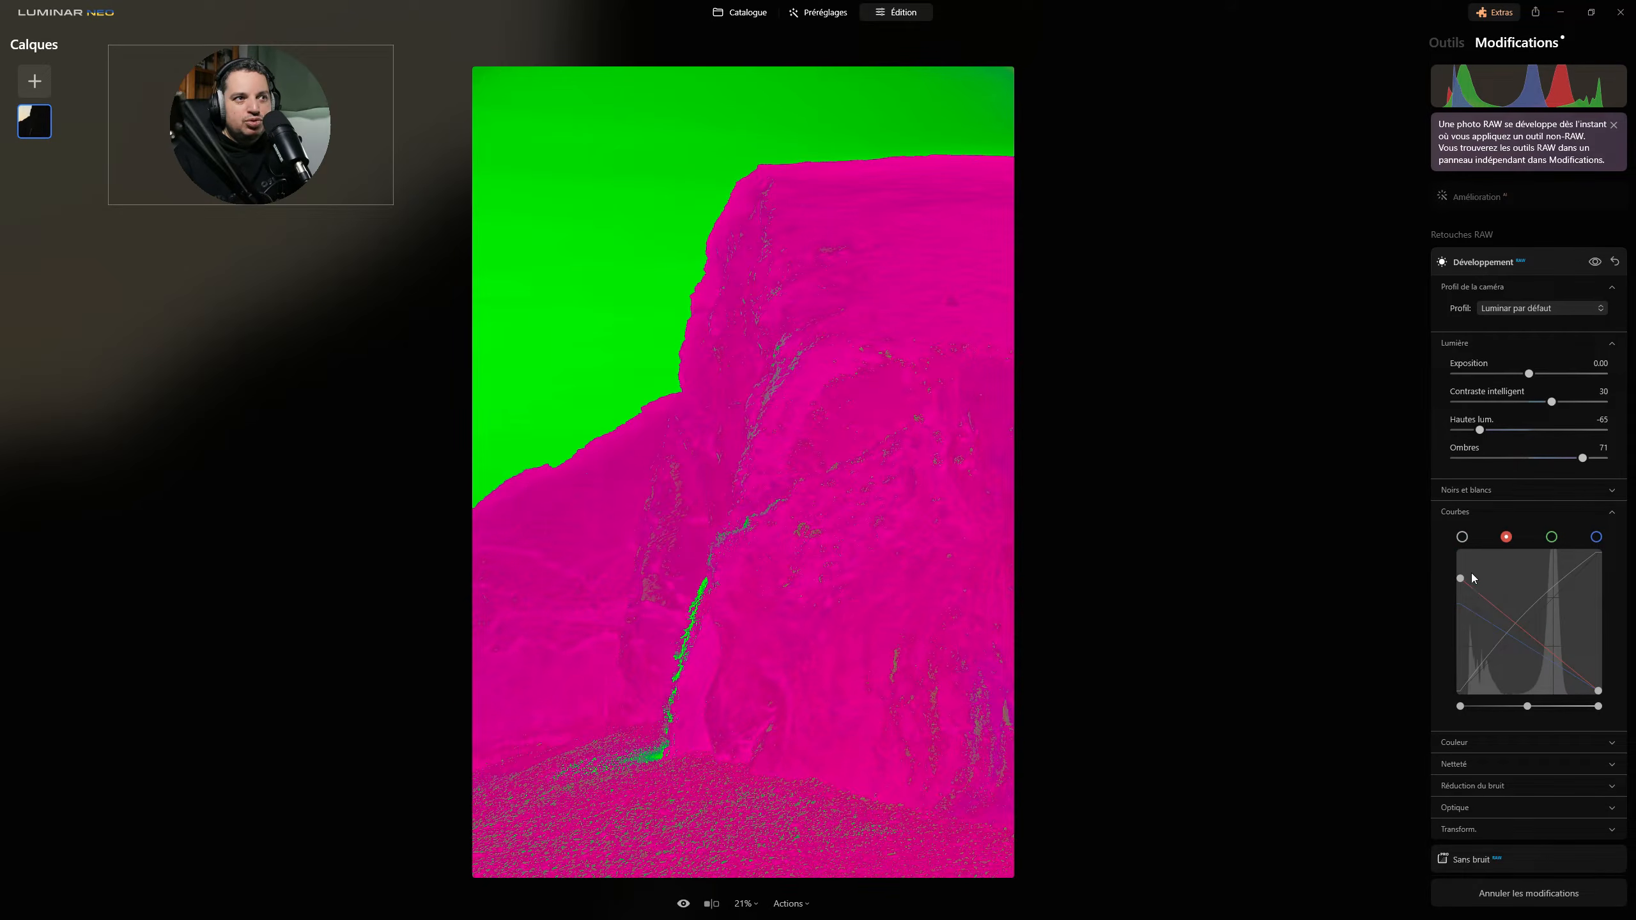
# - Invert the green curve through its two endpoints, and lower its black endpoint to between those of red and blue
pyautogui.click(1552, 537)
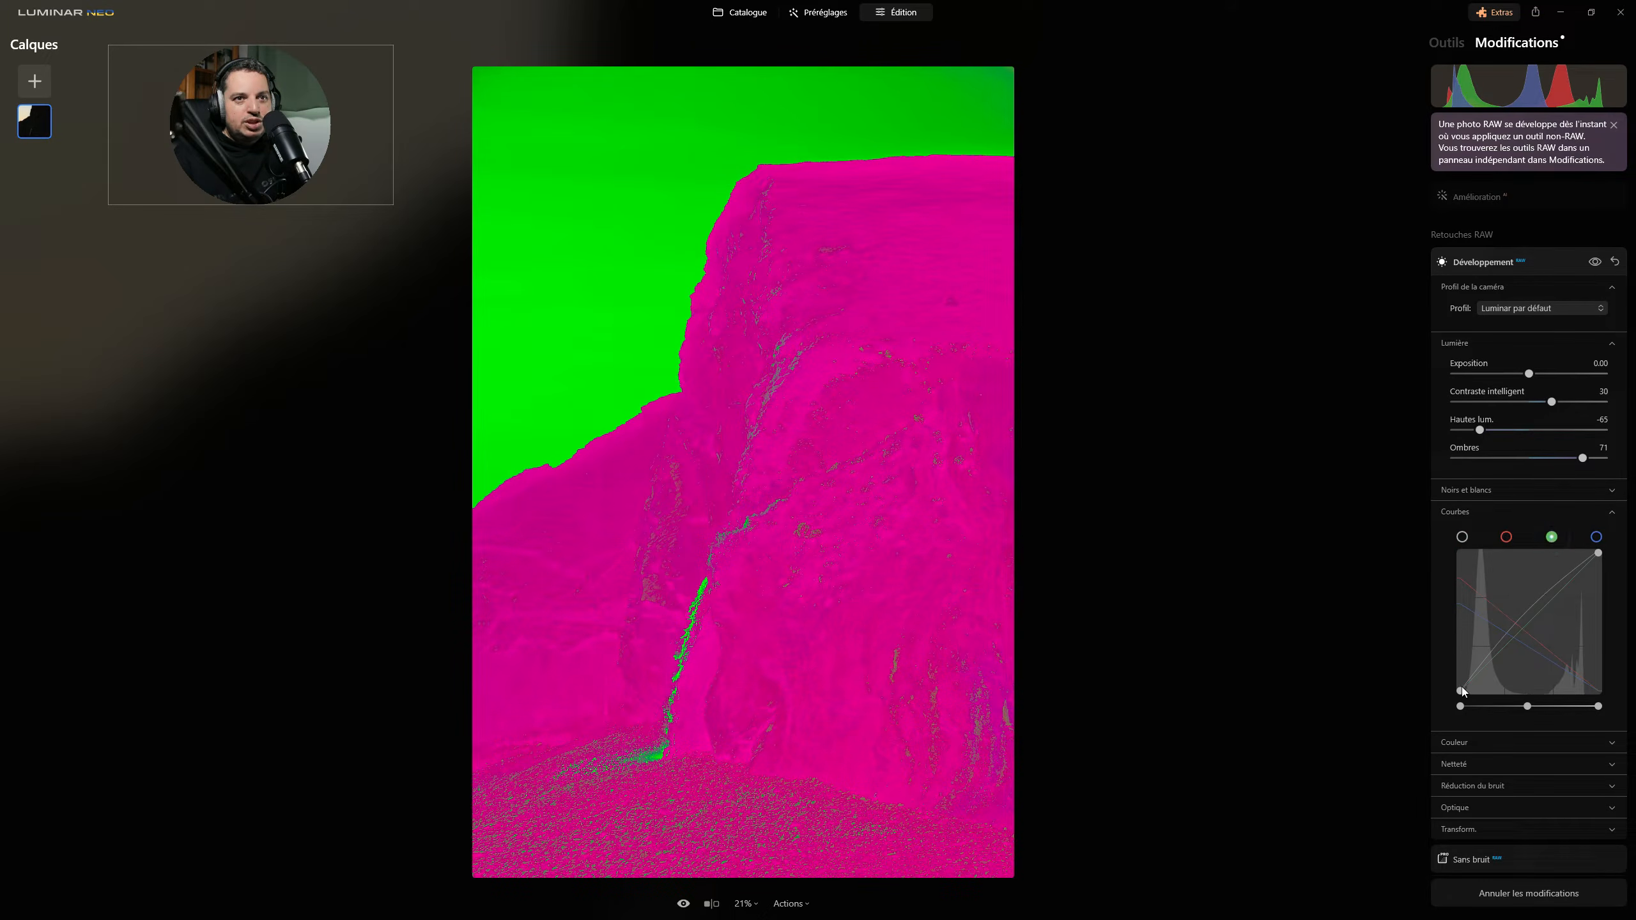
pyautogui.moveTo(1461, 683); pyautogui.dragTo(1419, 511)
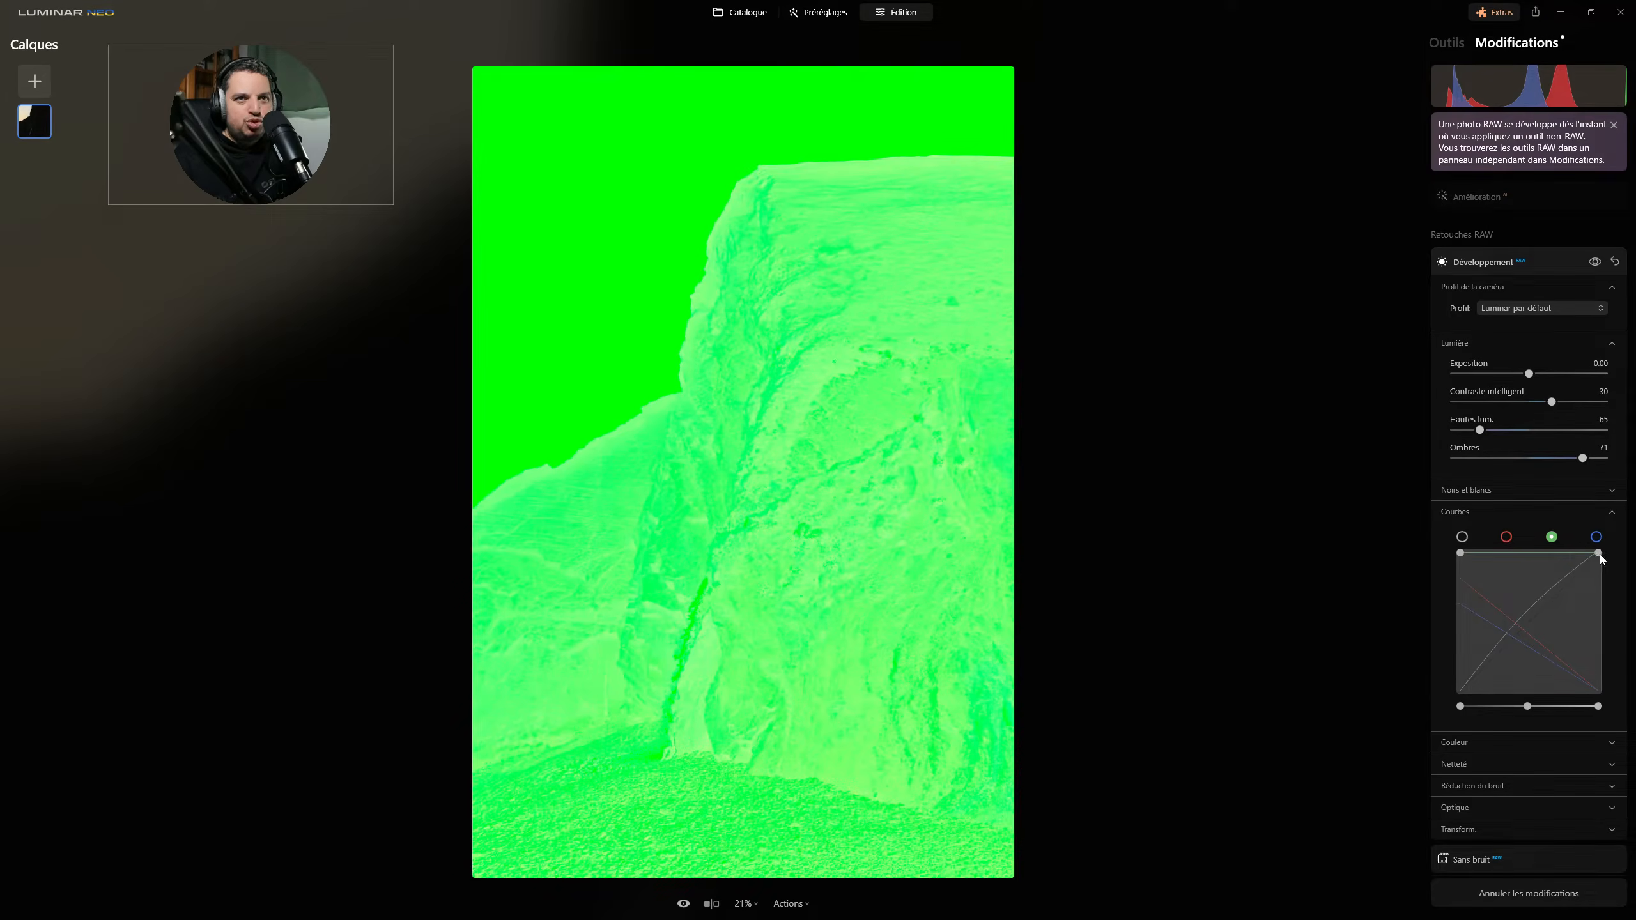
pyautogui.moveTo(1598, 554); pyautogui.dragTo(1600, 693)
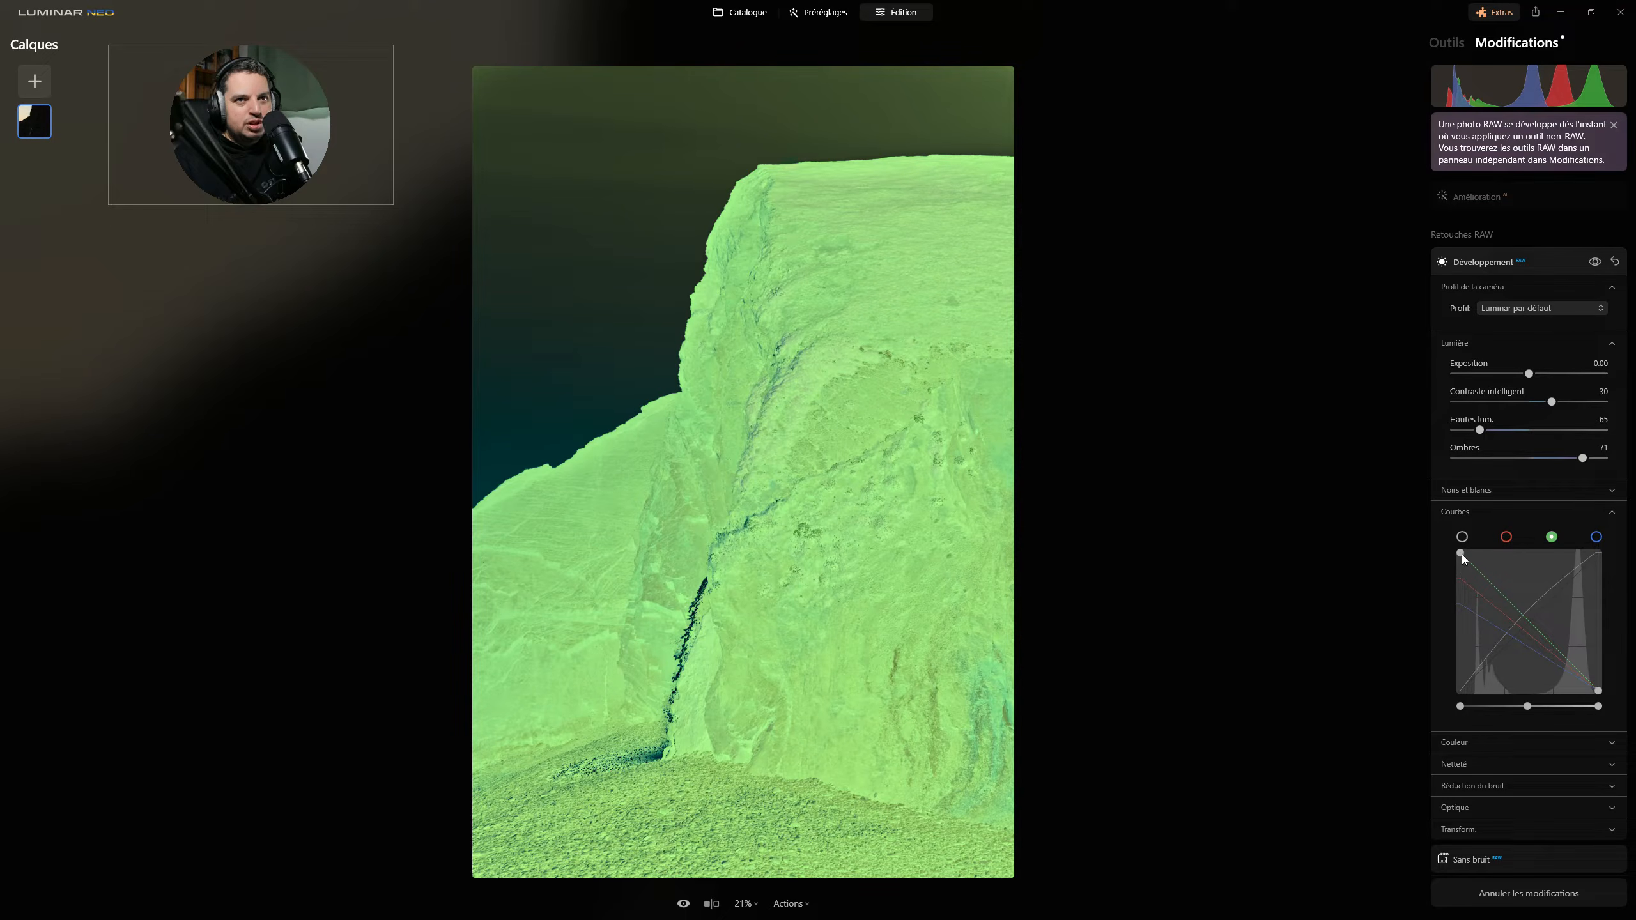
pyautogui.moveTo(1460, 552); pyautogui.dragTo(1429, 590)
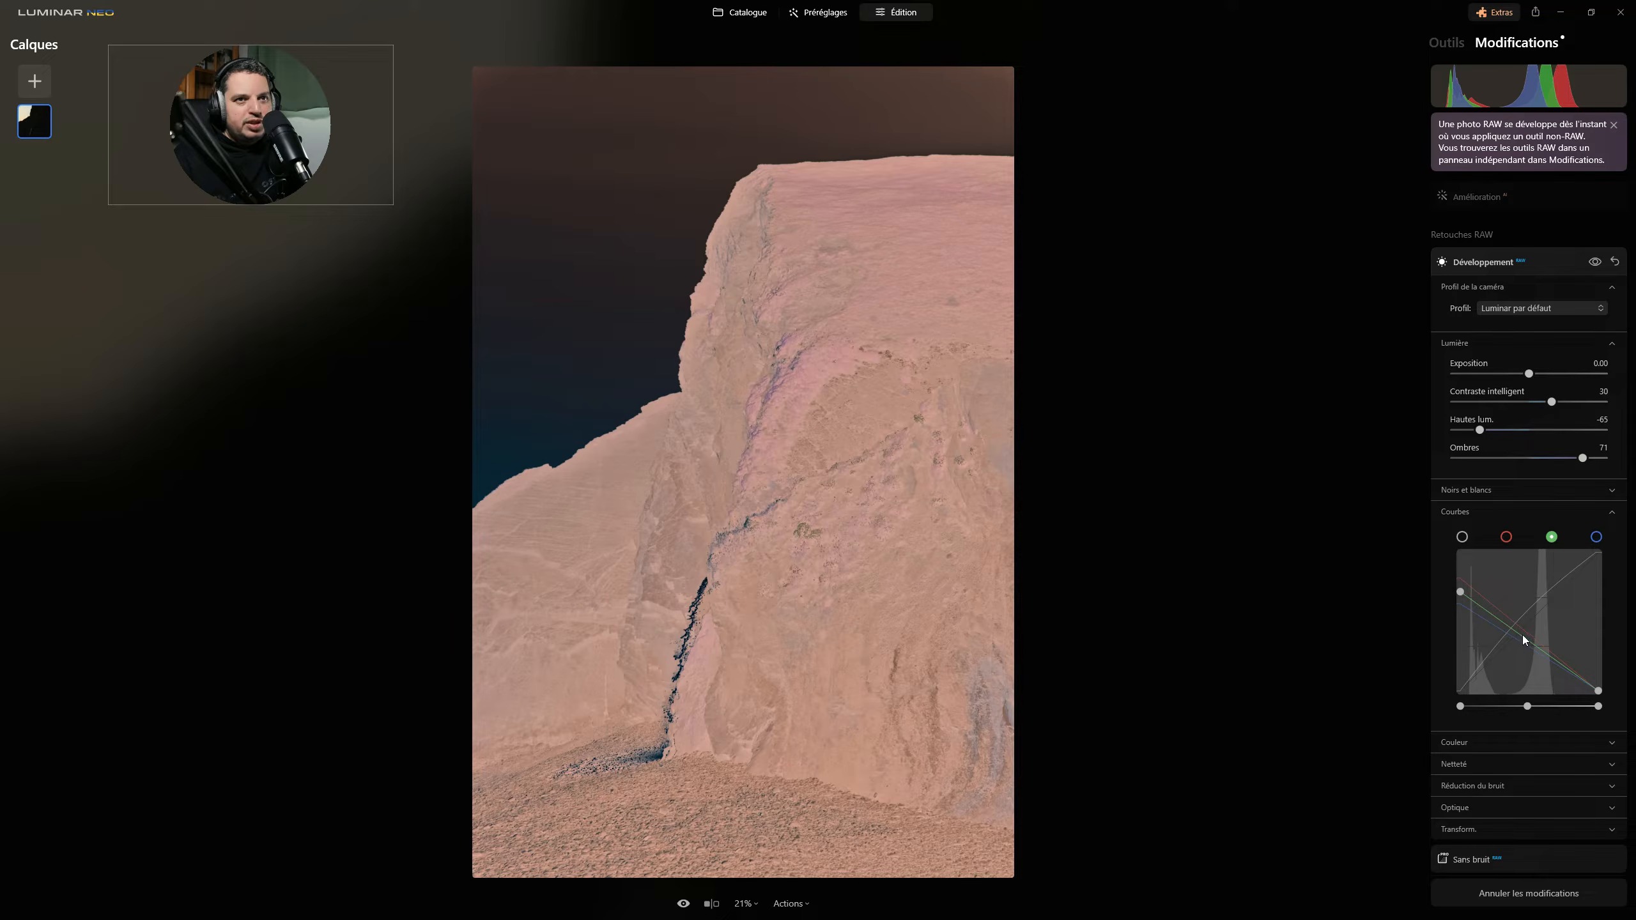
# - Shape the inverted green curve with a midpoint, a slightly lowered point on its dark side and a raised point on its bright side
pyautogui.click(1524, 635)
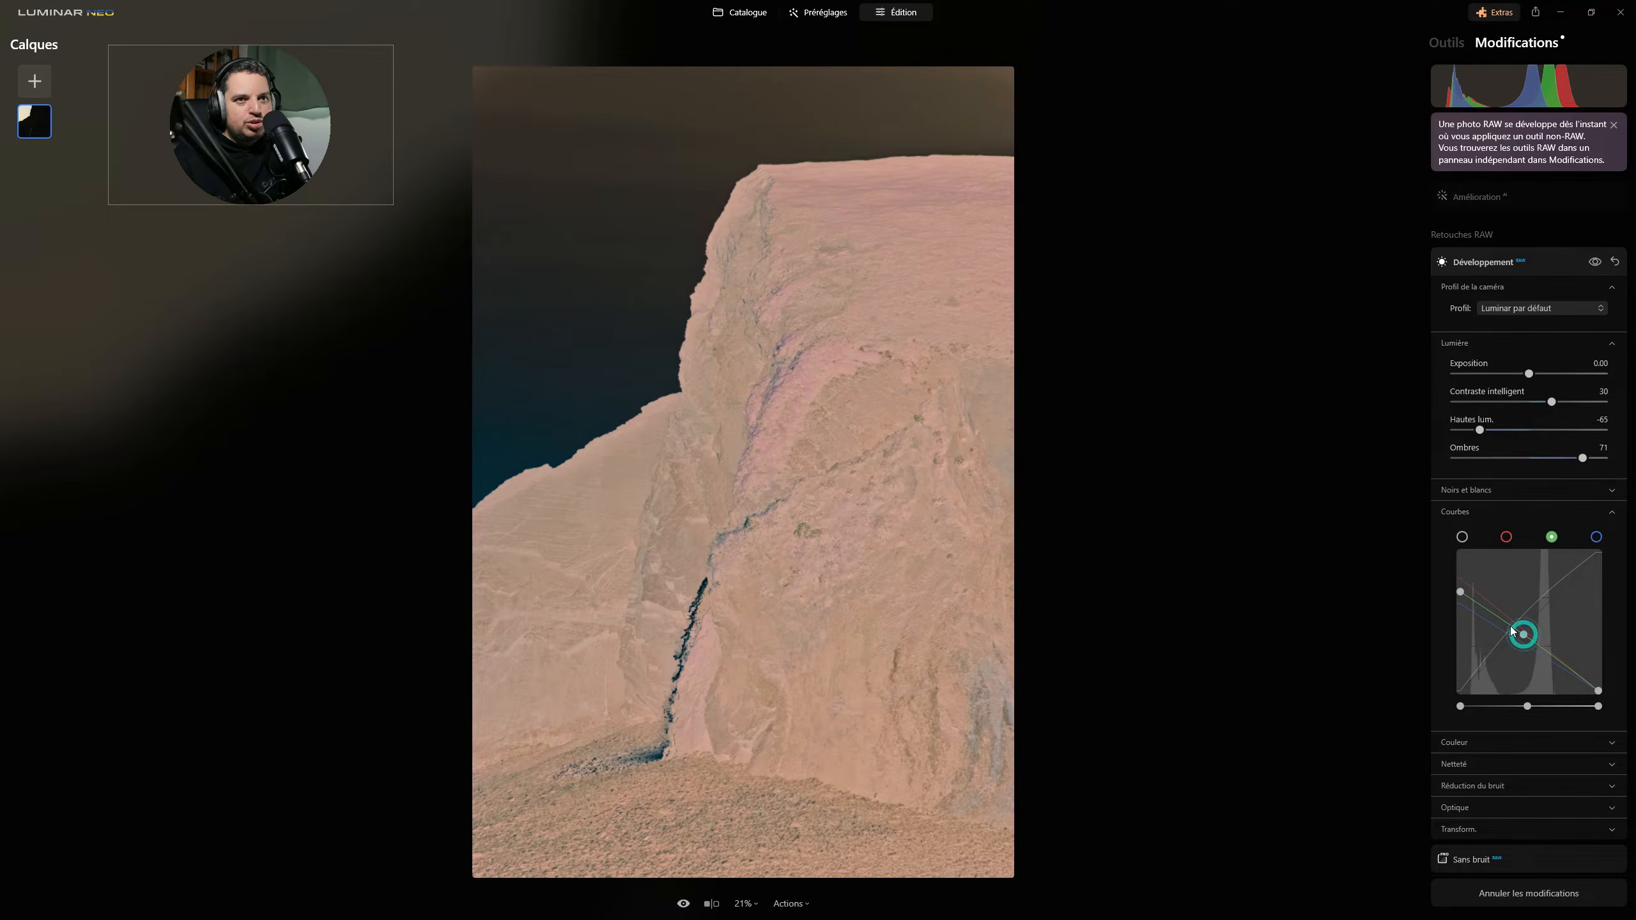
pyautogui.moveTo(1483, 611)
pyautogui.mouseDown()
pyautogui.moveTo(1493, 596)
pyautogui.moveTo(1481, 616)
pyautogui.mouseUp()
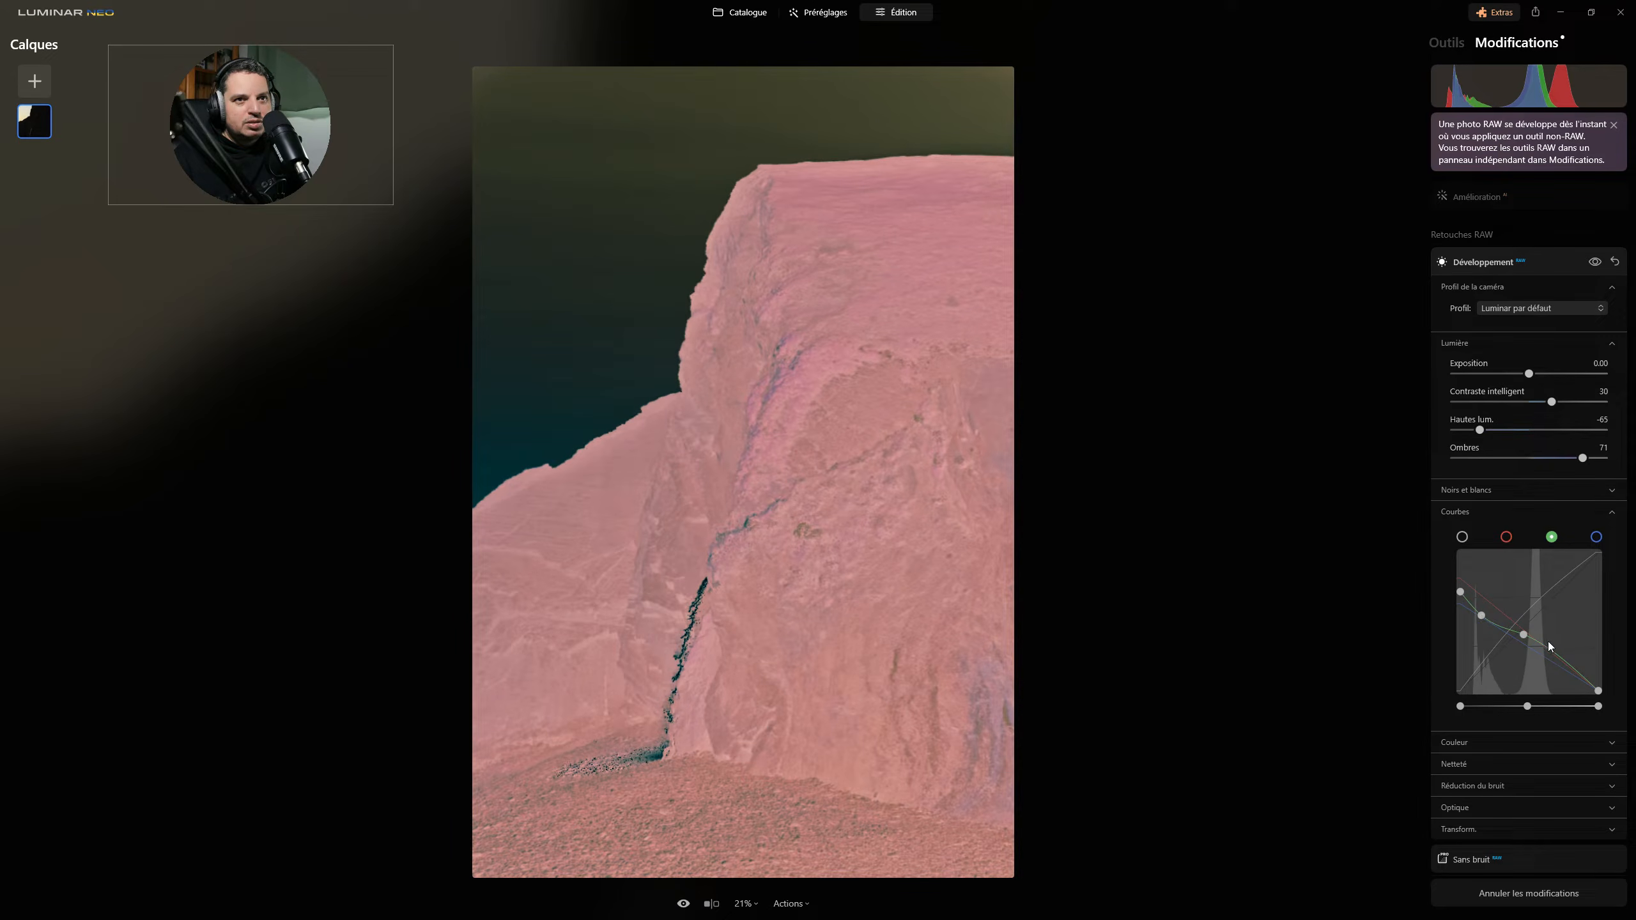
pyautogui.moveTo(1560, 658); pyautogui.dragTo(1568, 650)
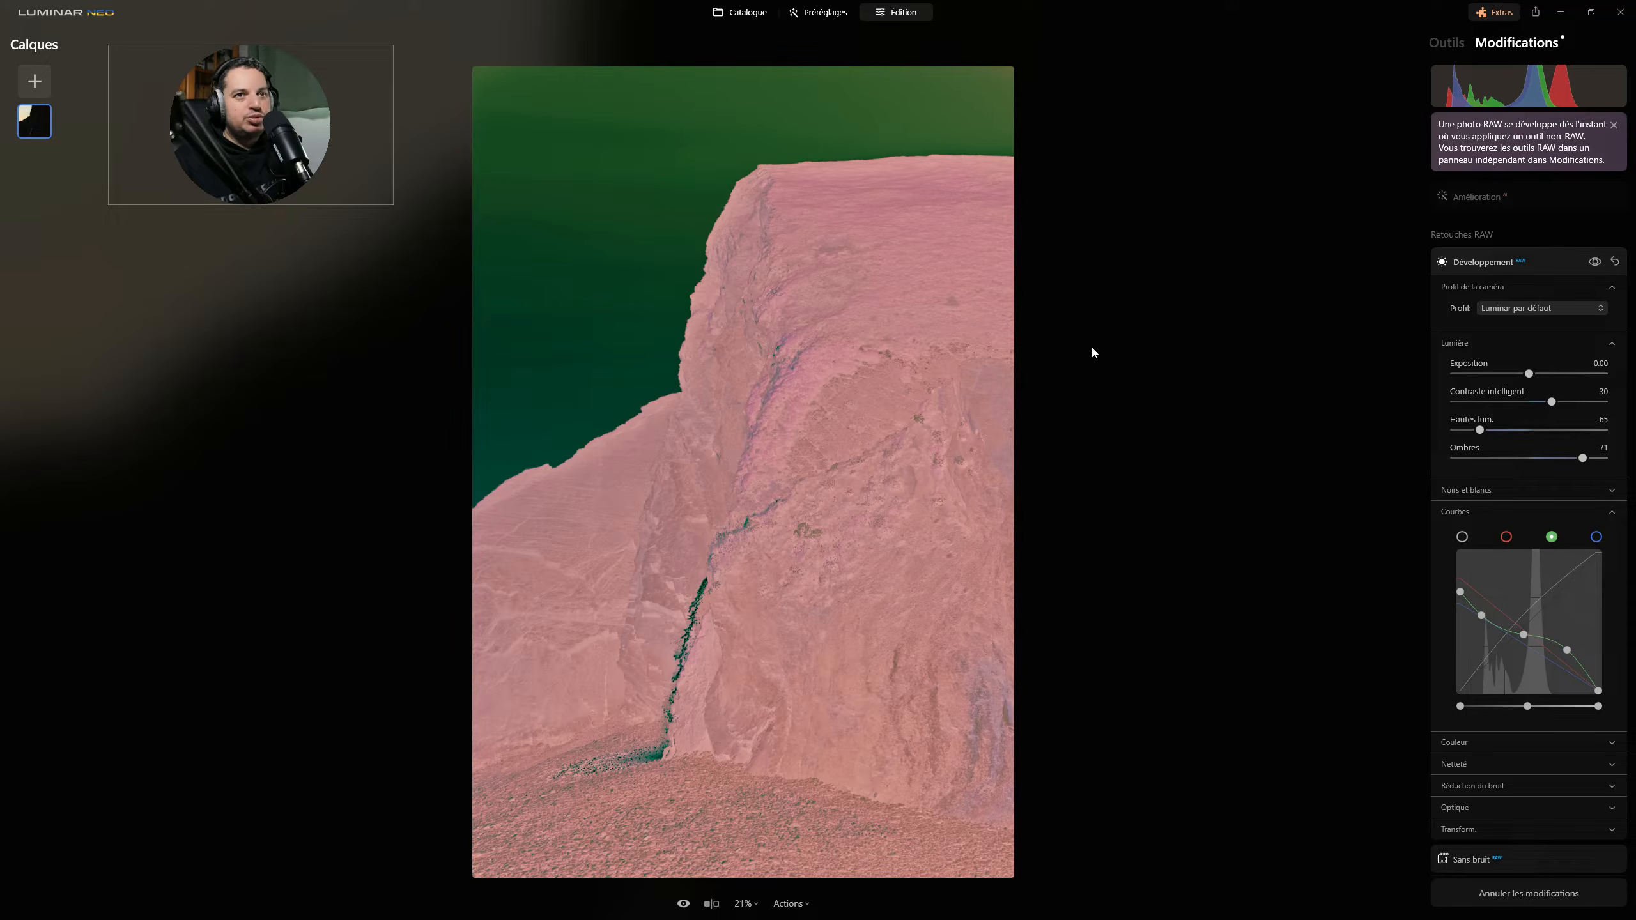
# - Reset the RAW development settings, and set Ombres to 52 and Hautes lum. to -64
pyautogui.click(1617, 260)
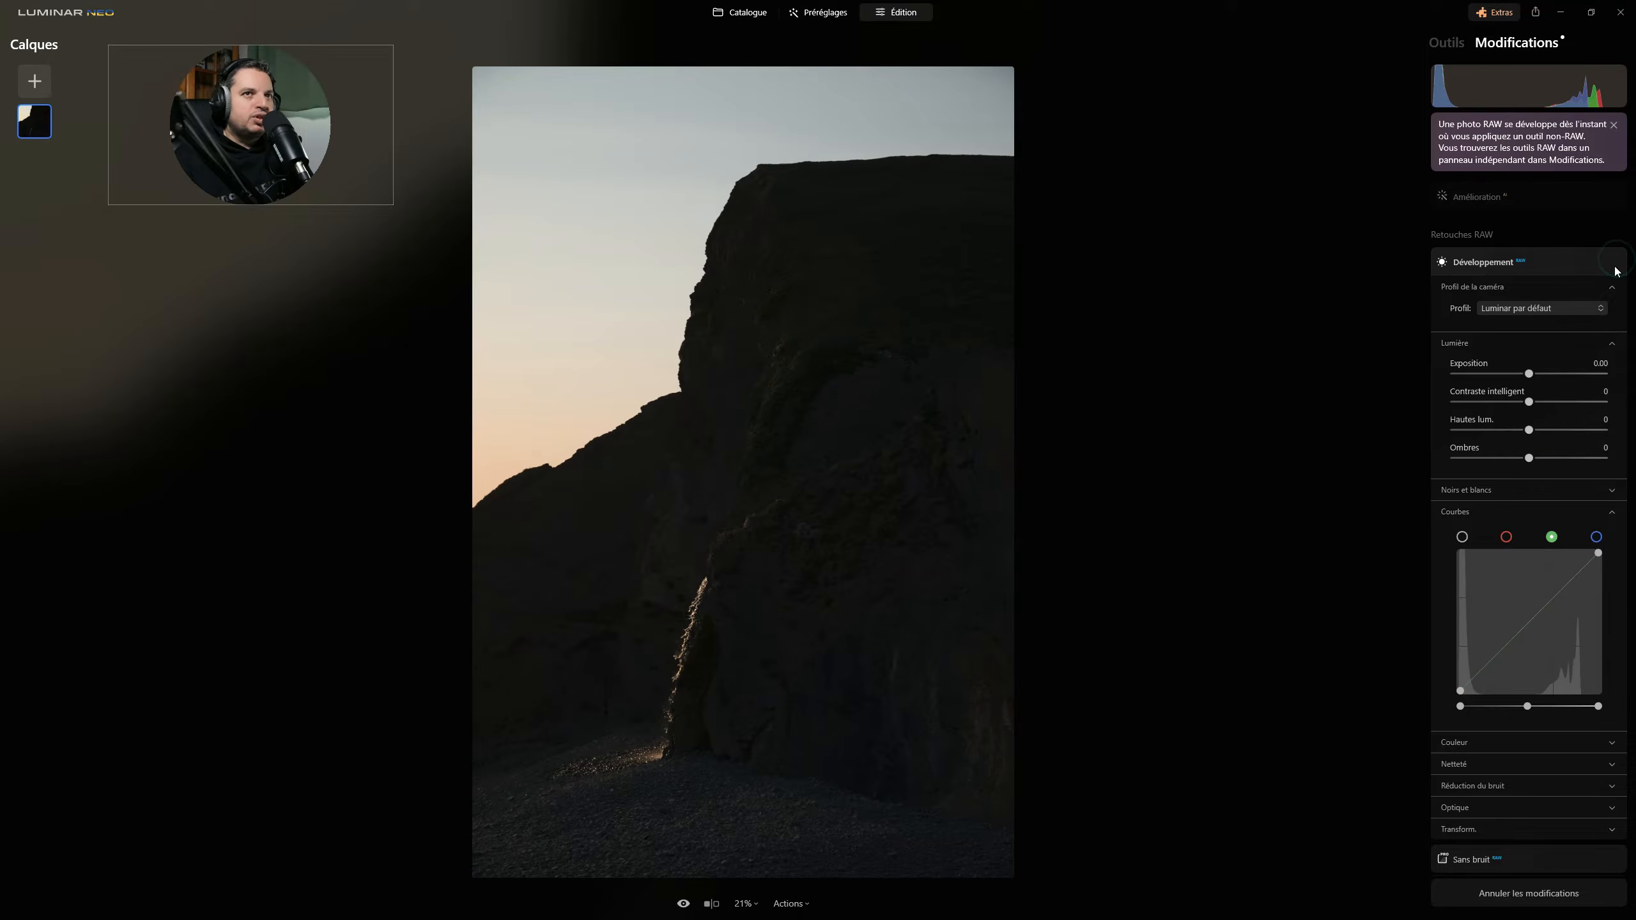
pyautogui.moveTo(1530, 461); pyautogui.dragTo(1479, 427)
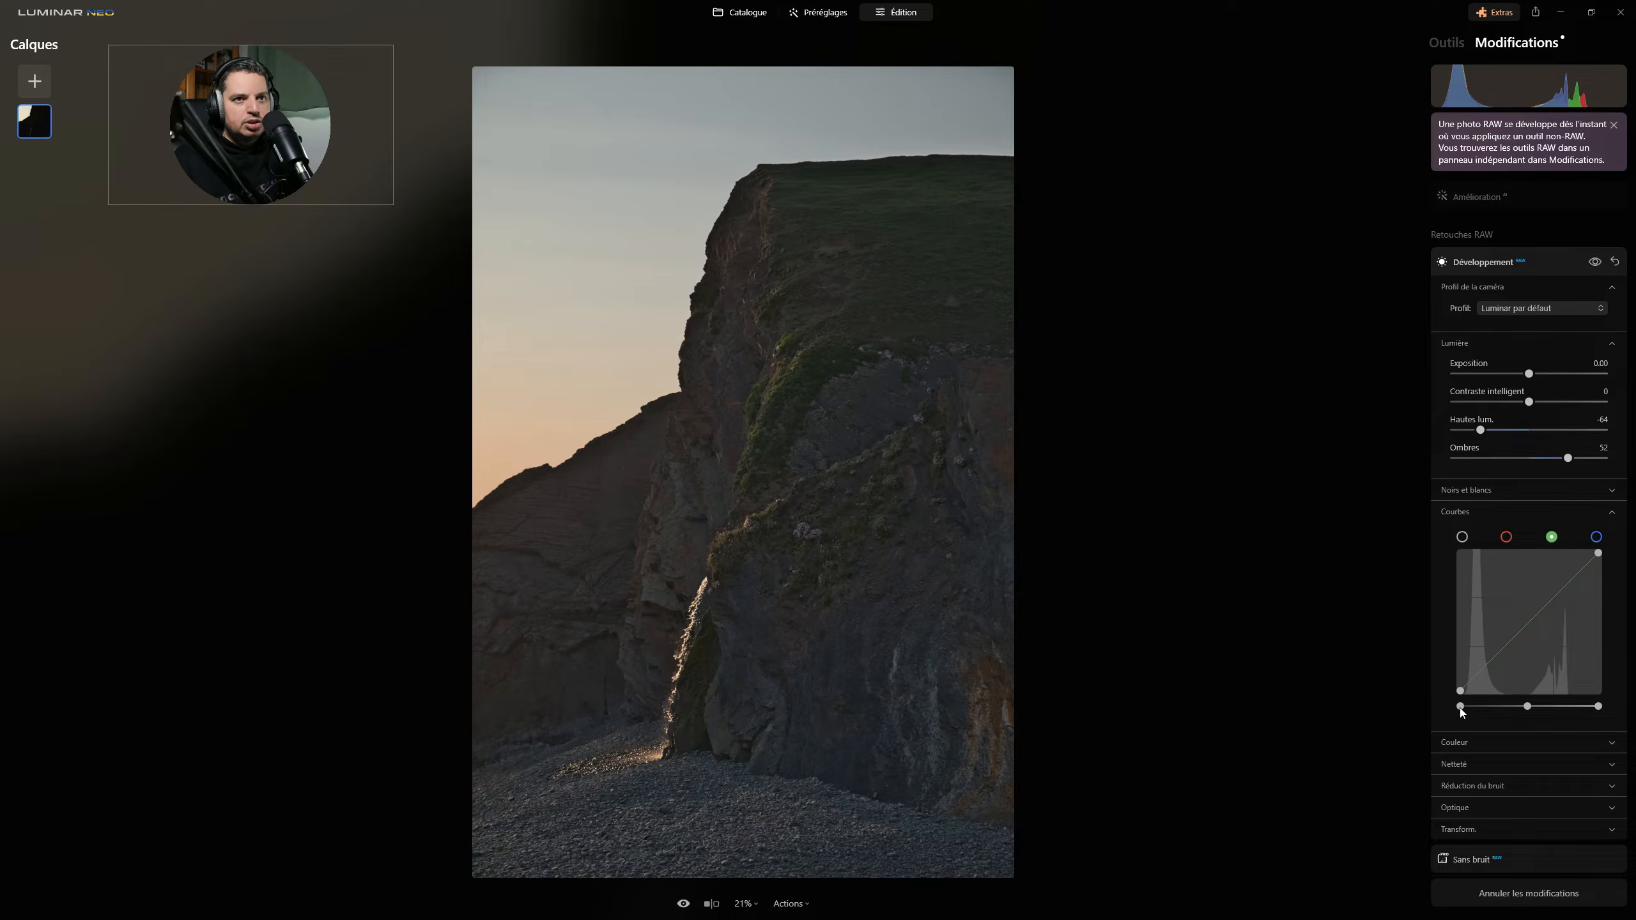
# - Raise the midtones of the main curve and move its black and white input points slightly inward
pyautogui.click(1462, 537)
pyautogui.moveTo(1524, 626); pyautogui.dragTo(1524, 616)
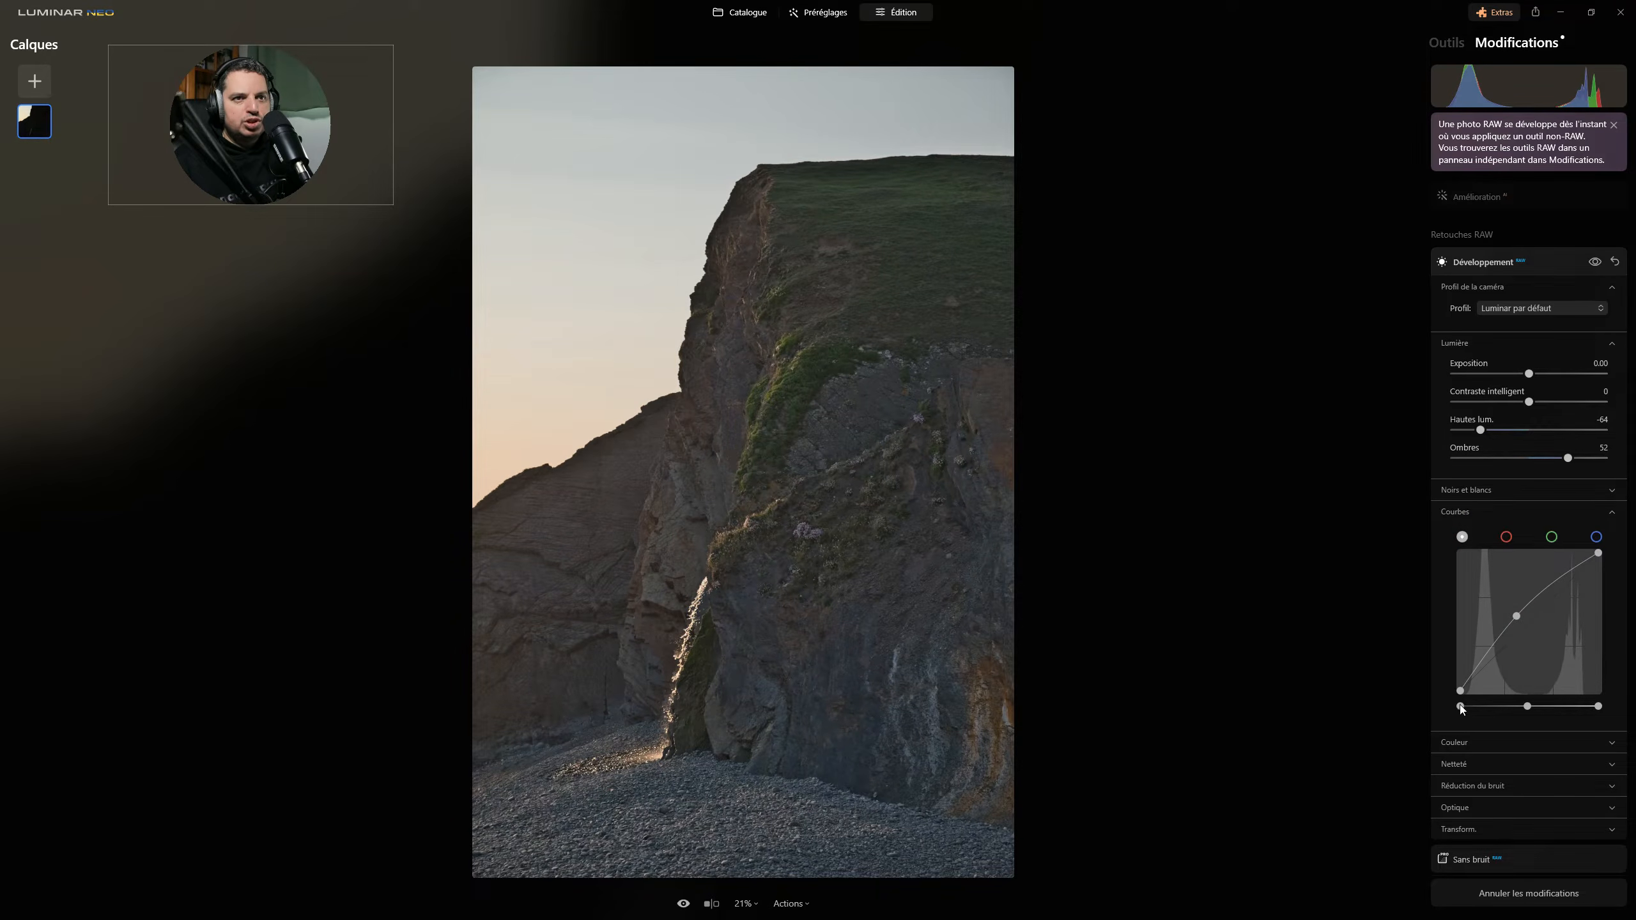
pyautogui.moveTo(1460, 706); pyautogui.dragTo(1463, 706)
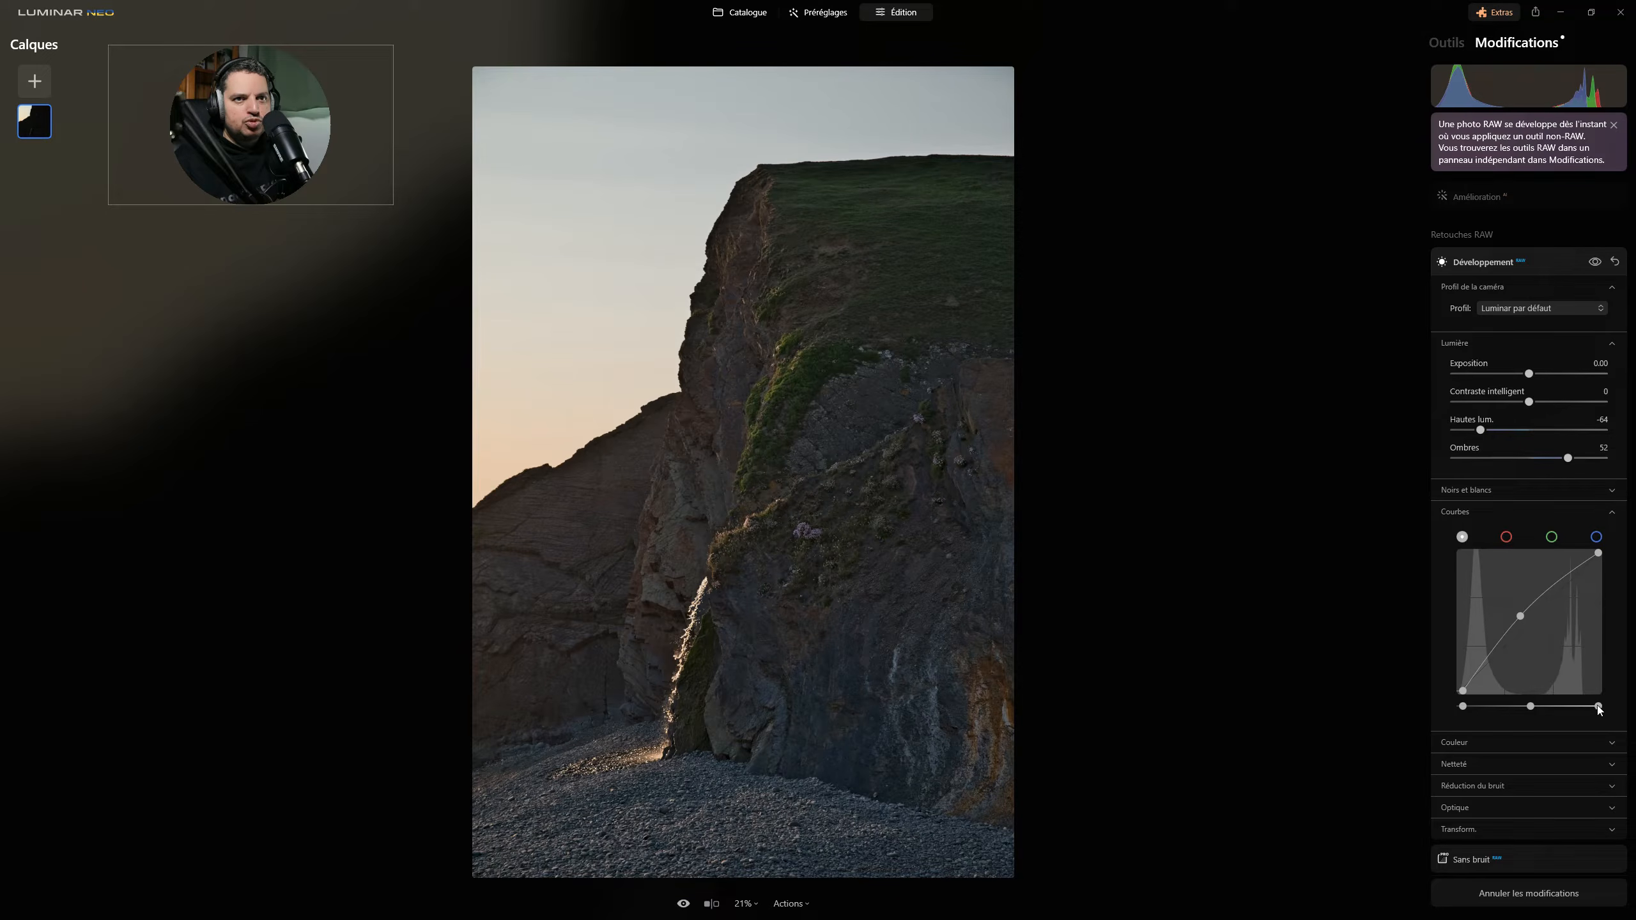
pyautogui.moveTo(1598, 706); pyautogui.dragTo(1595, 706)
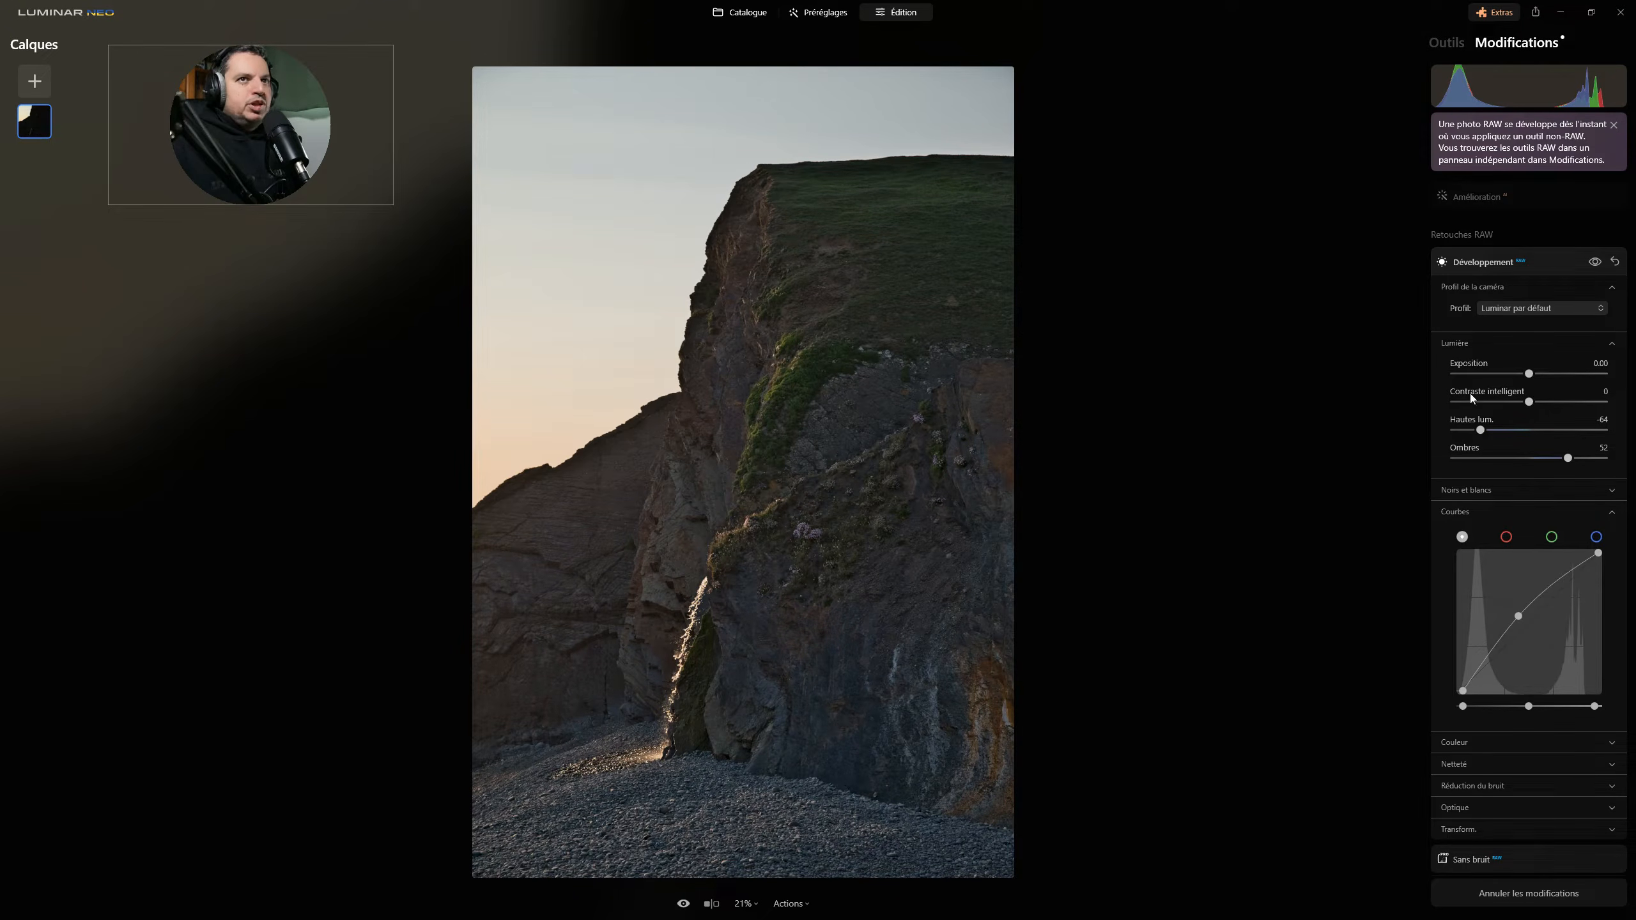
# - Change the RAW camera profile to Camera Flat
pyautogui.click(1515, 307)
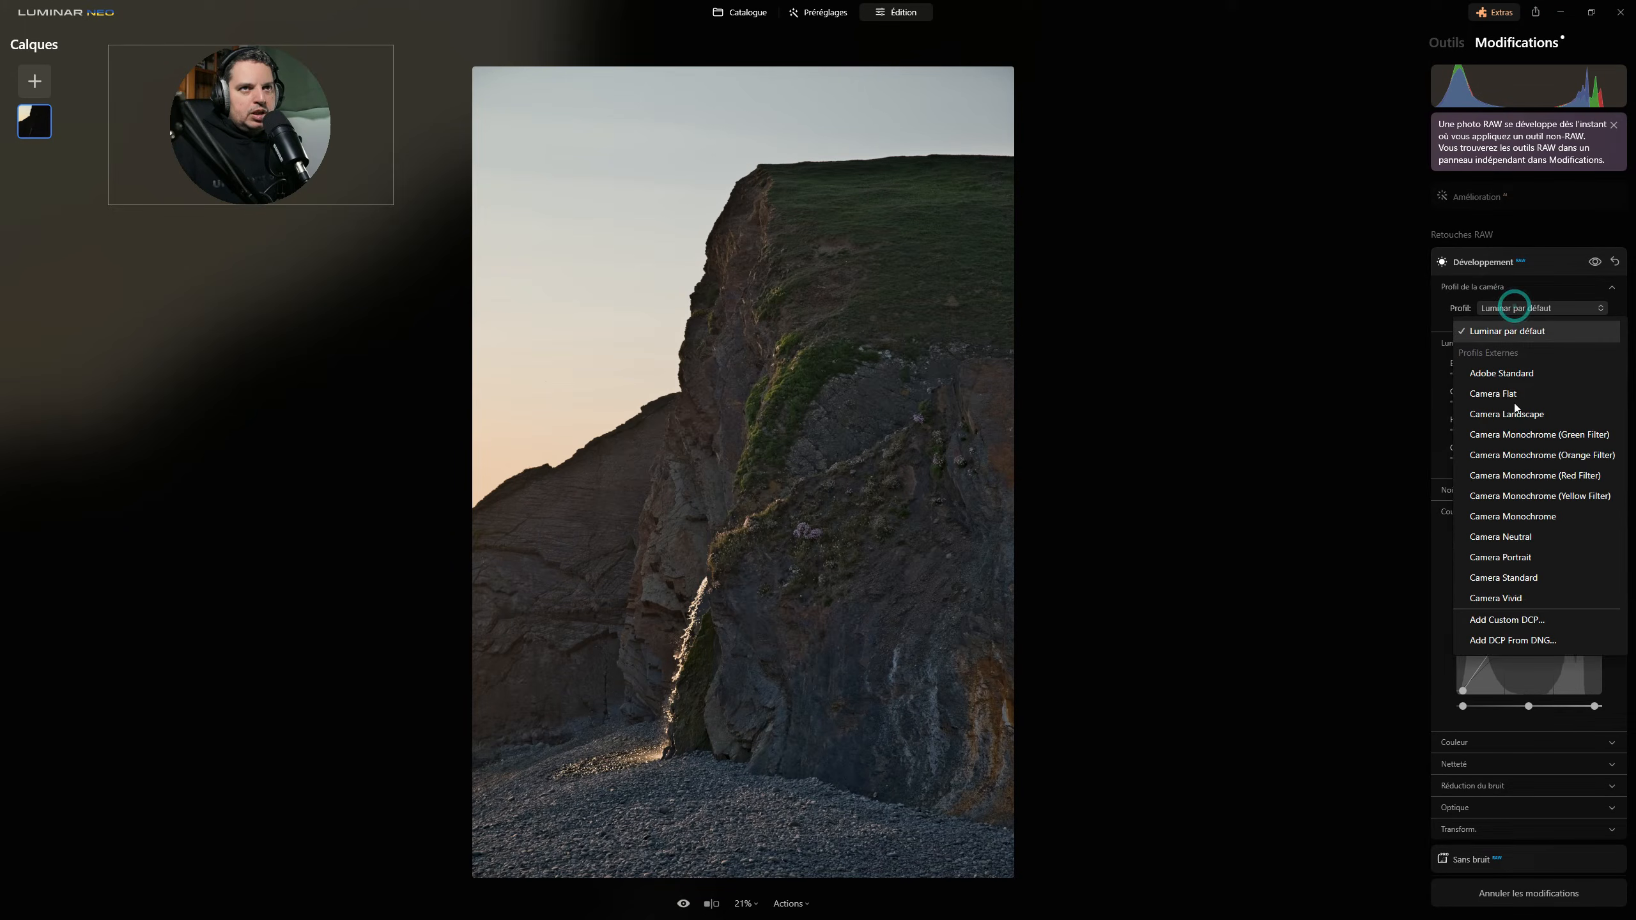
pyautogui.click(1514, 396)
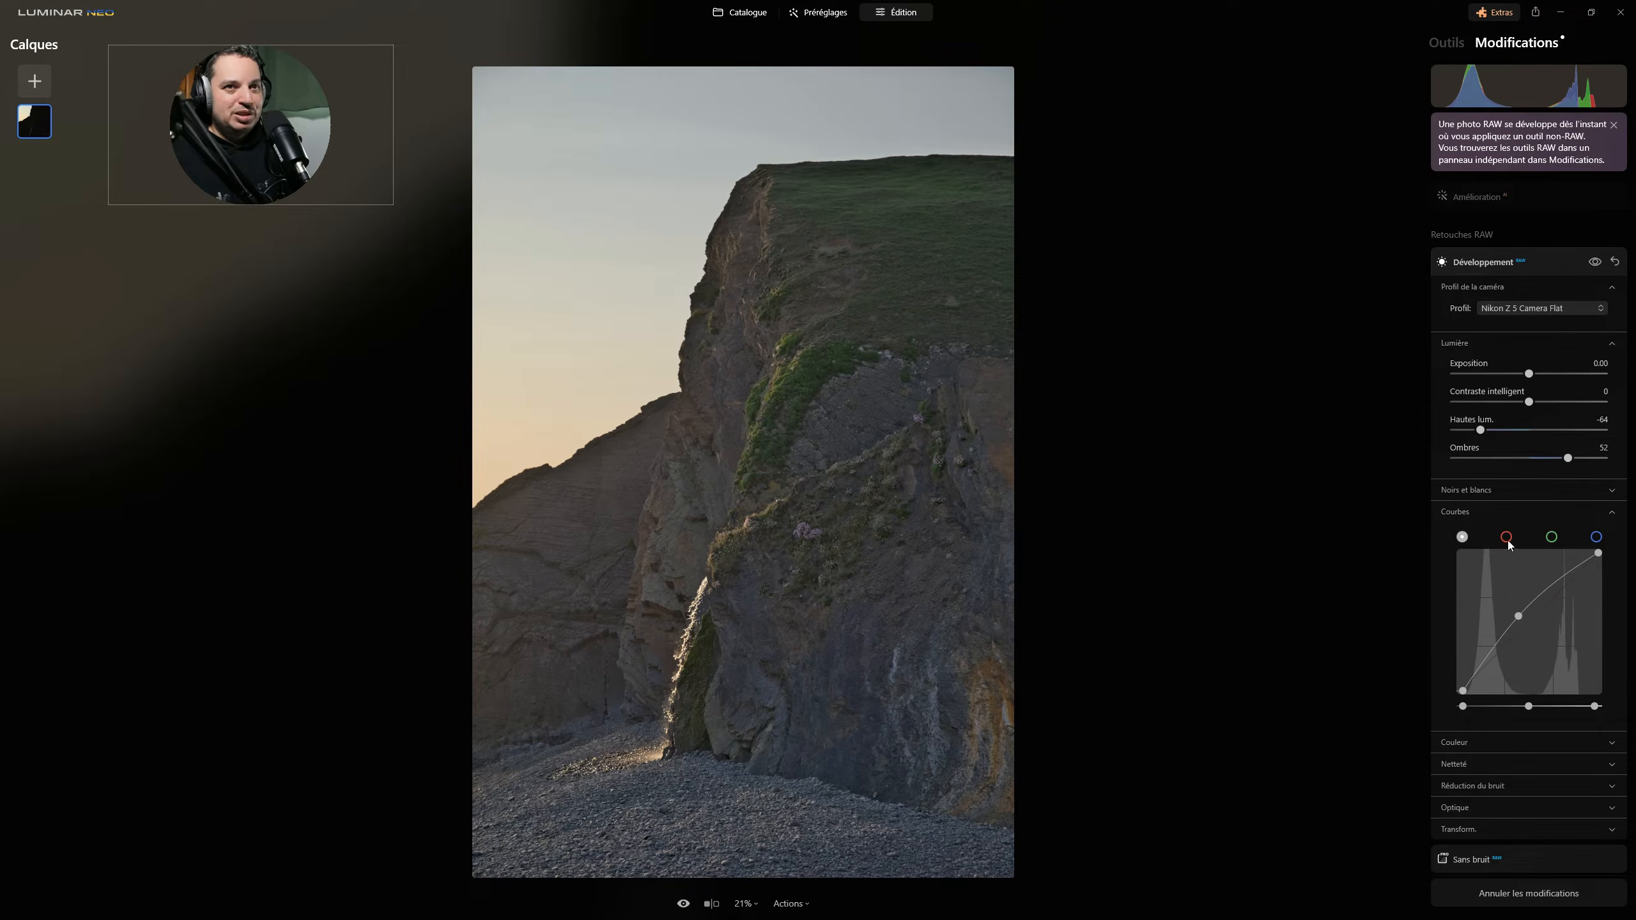
# - Add a midpoint to the blue channel curve and pull it slightly below the diagonal
pyautogui.click(1507, 539)
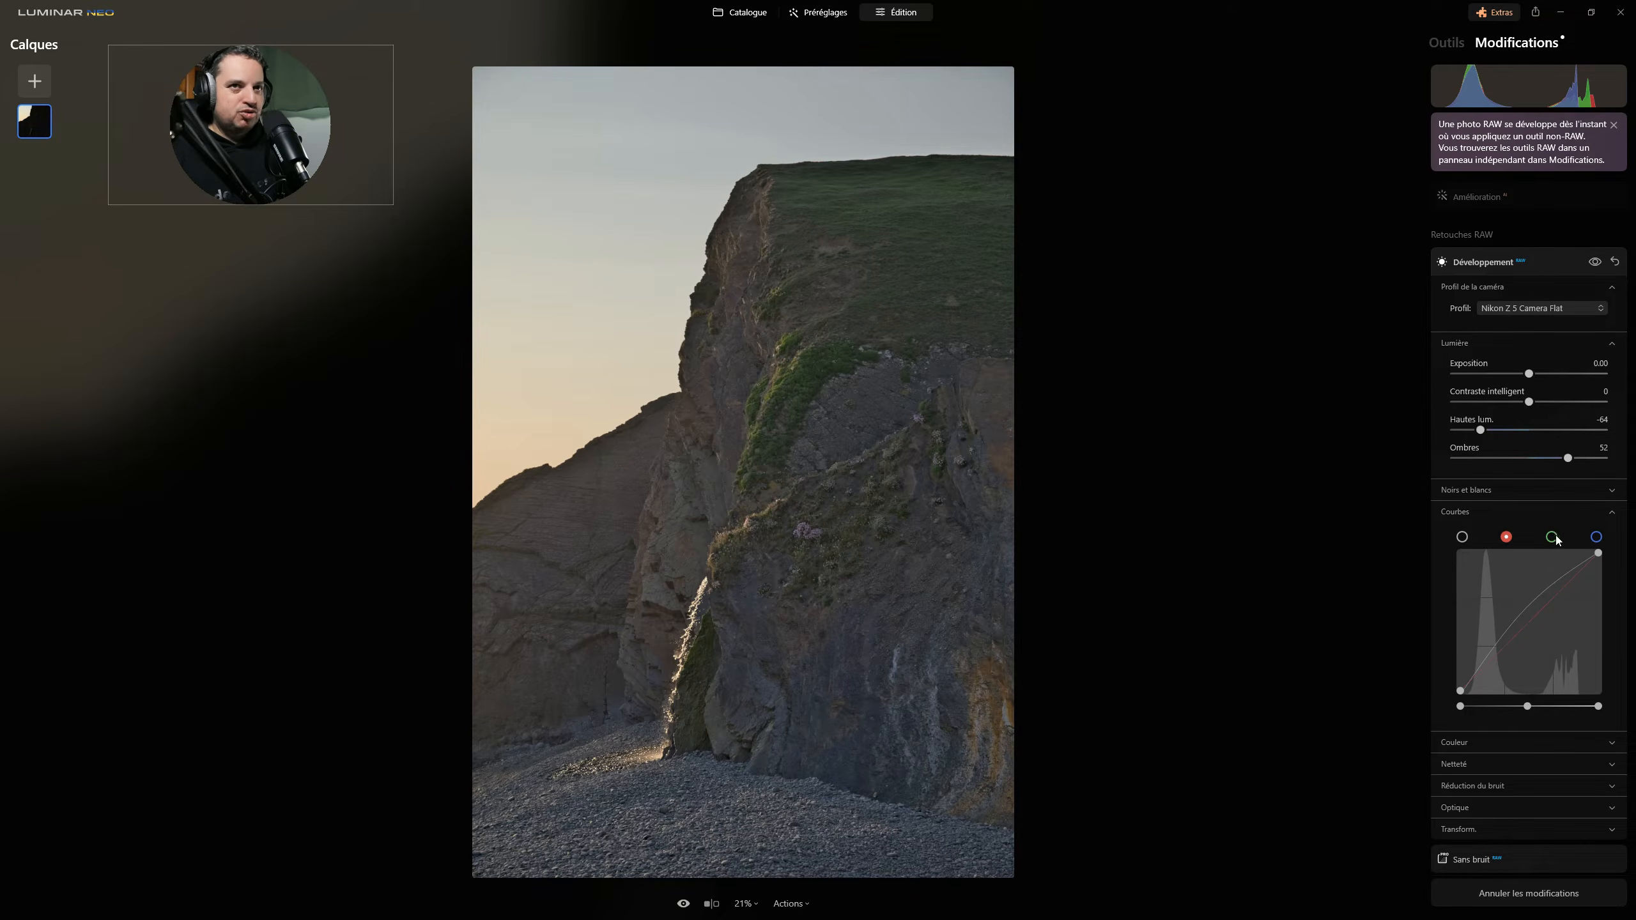
pyautogui.click(1597, 538)
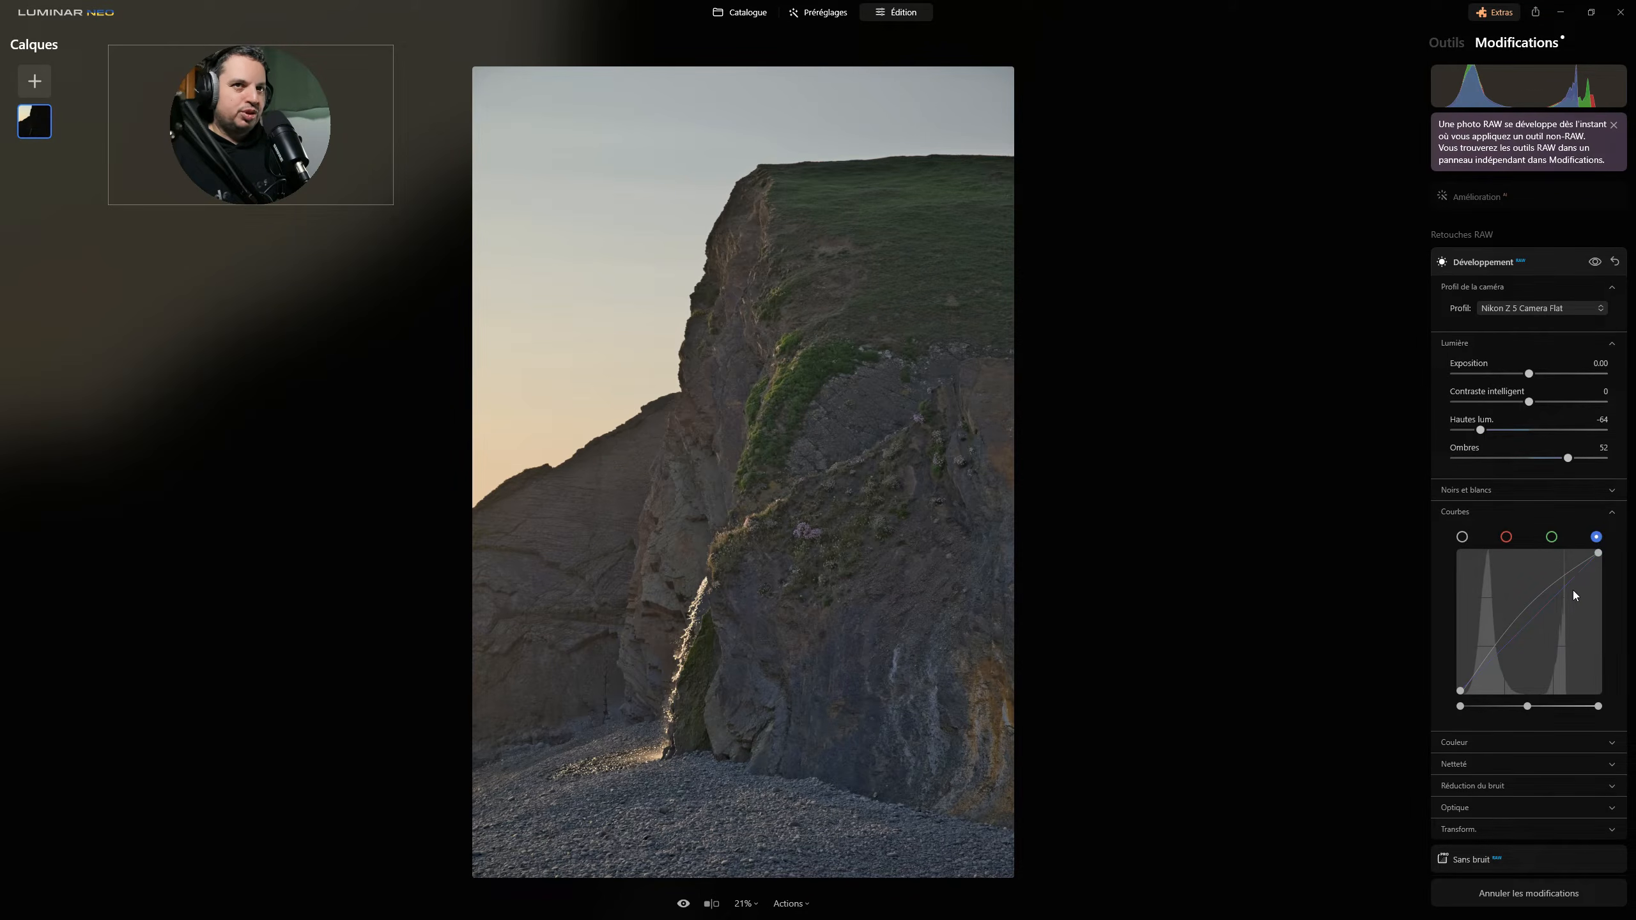
pyautogui.click(1527, 620)
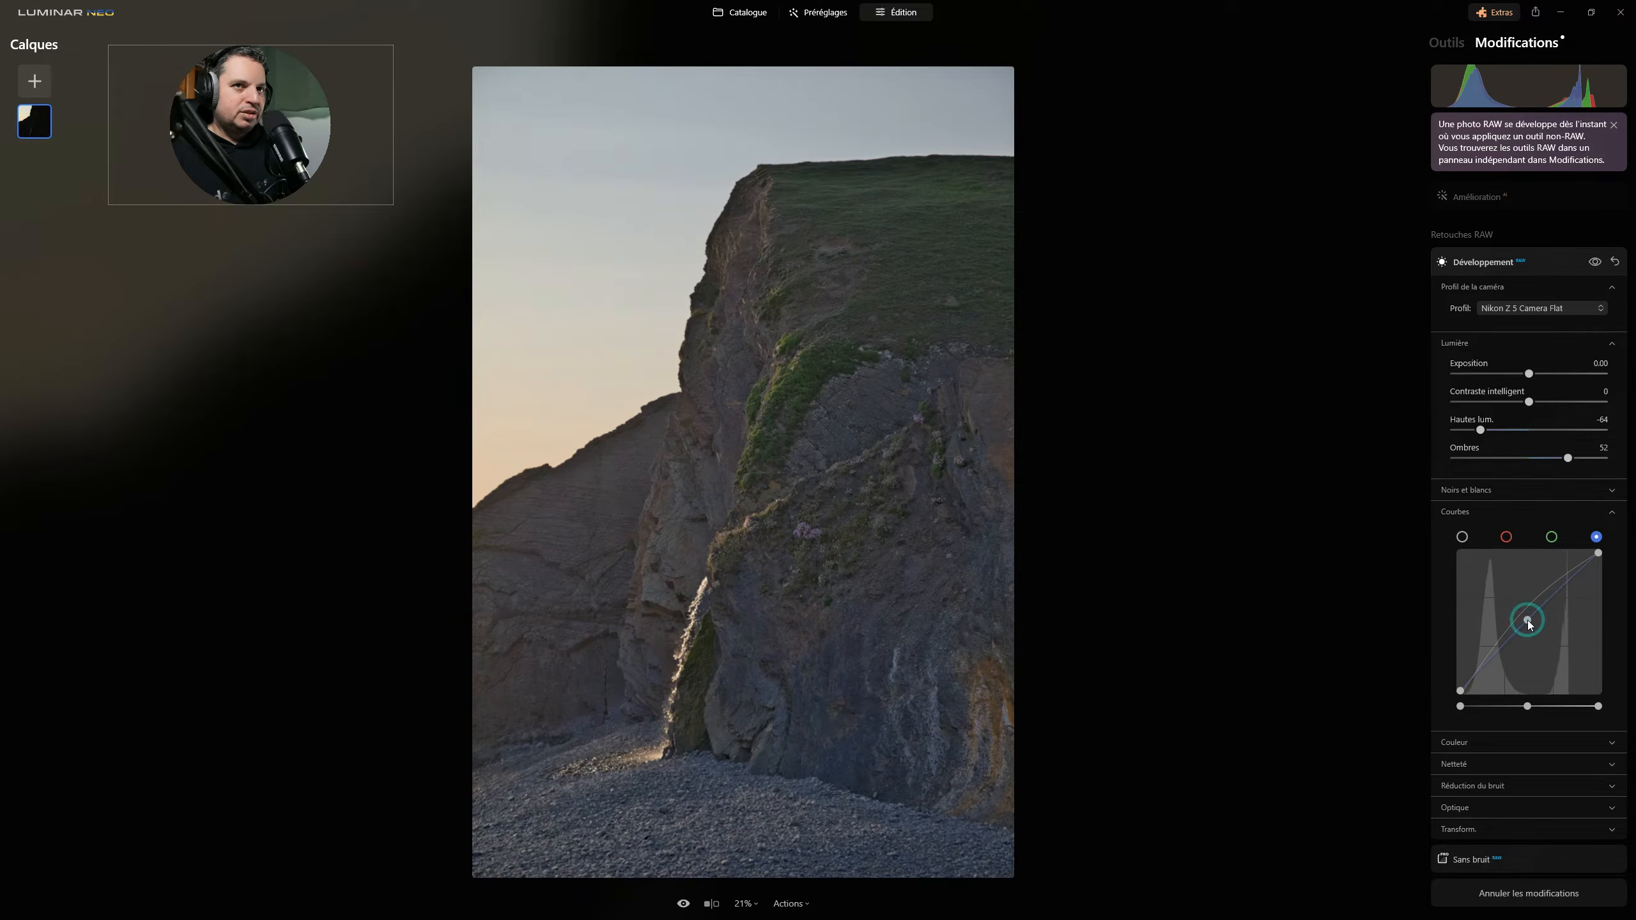
pyautogui.moveTo(1528, 621); pyautogui.dragTo(1533, 626)
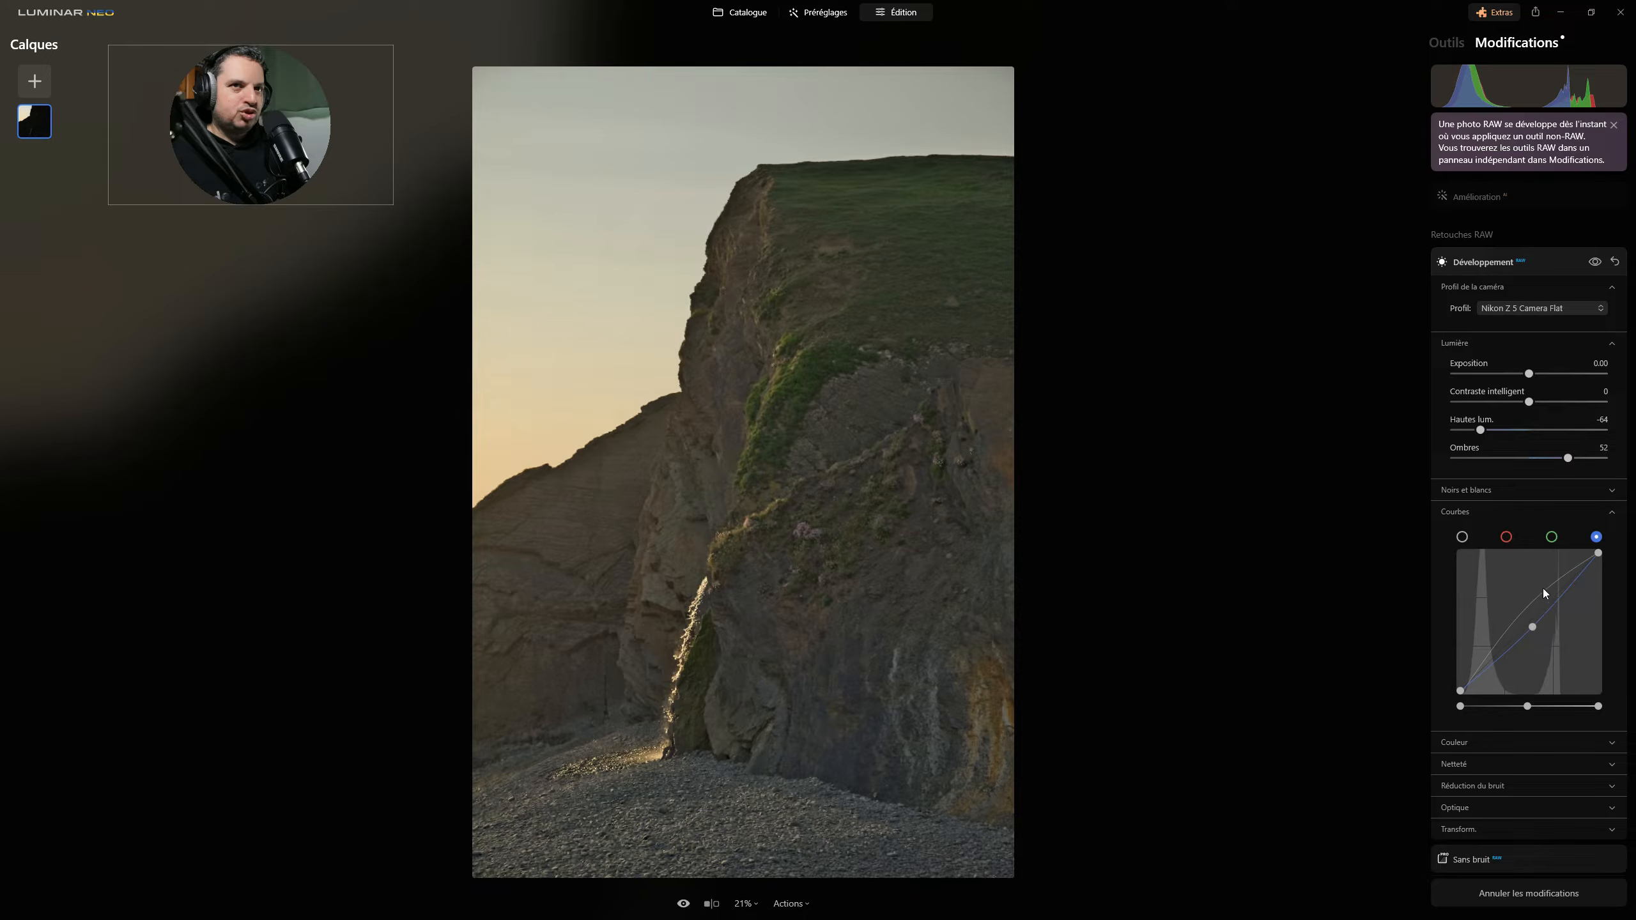
# - Lower the midtones of the green curve slightly below the diagonal, and raise those of the red curve slightly
pyautogui.click(1551, 537)
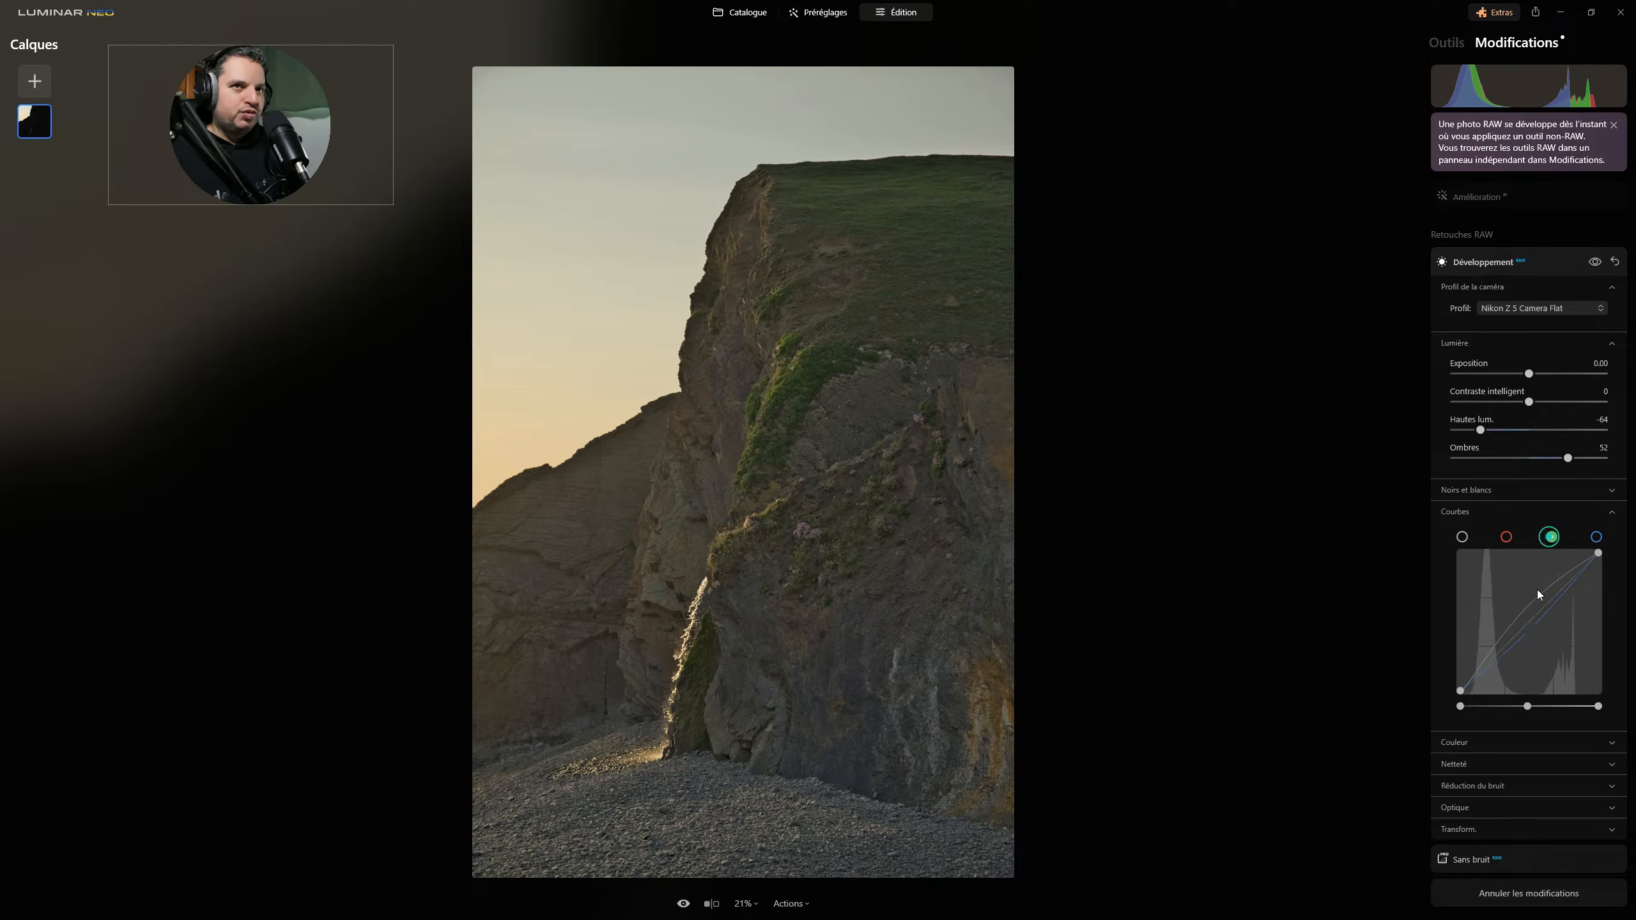
pyautogui.click(1532, 622)
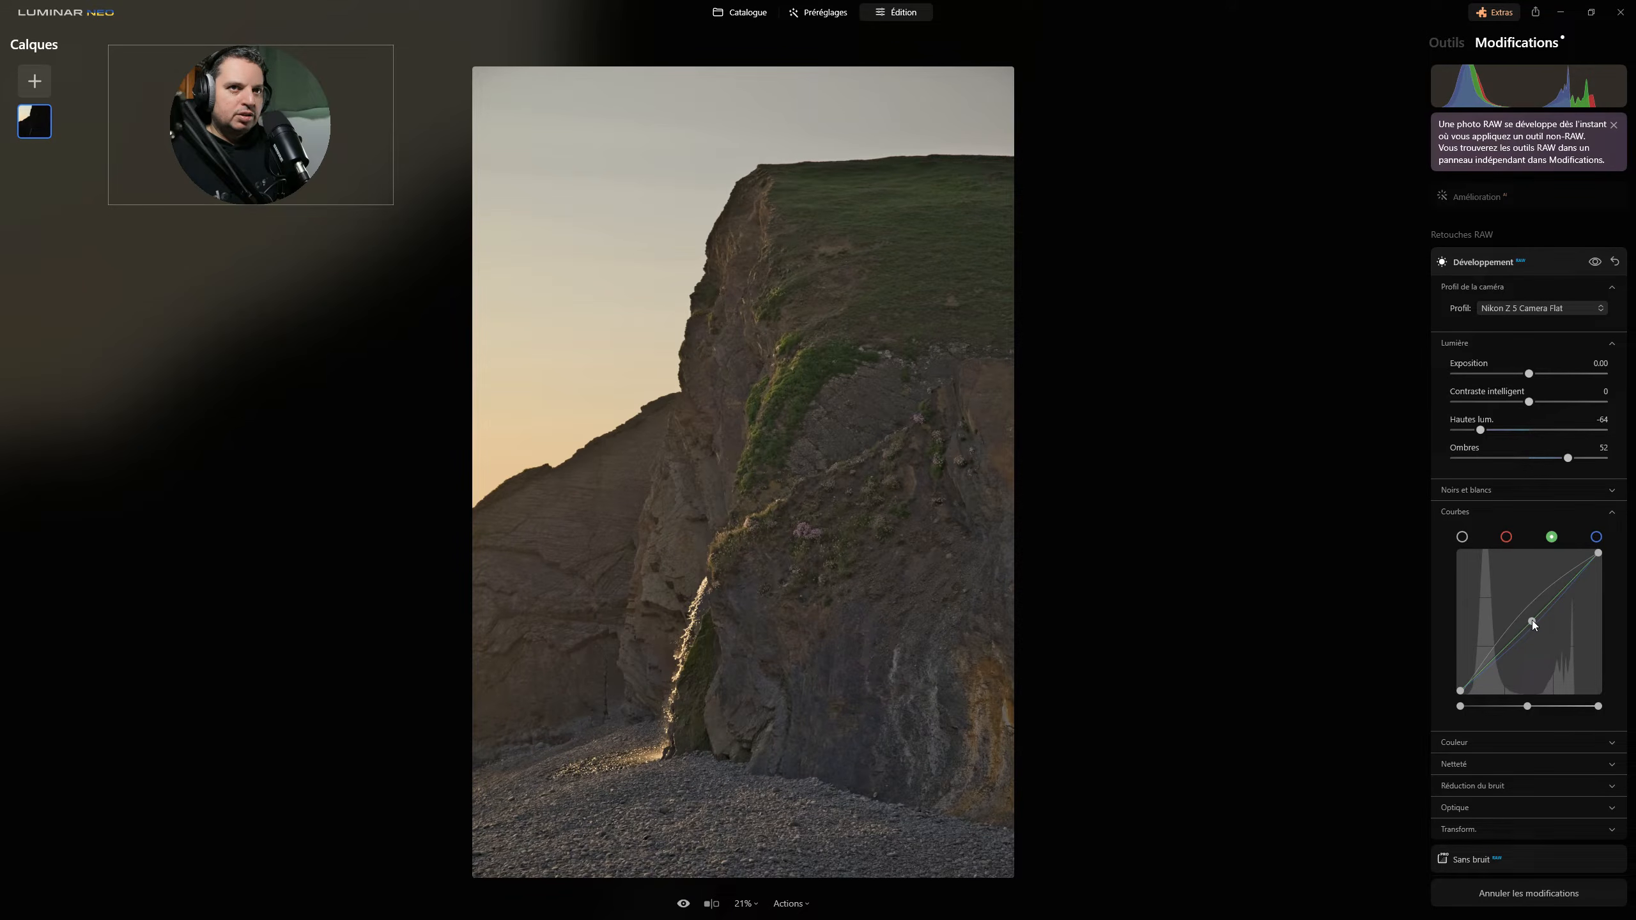
pyautogui.moveTo(1531, 620); pyautogui.dragTo(1537, 624)
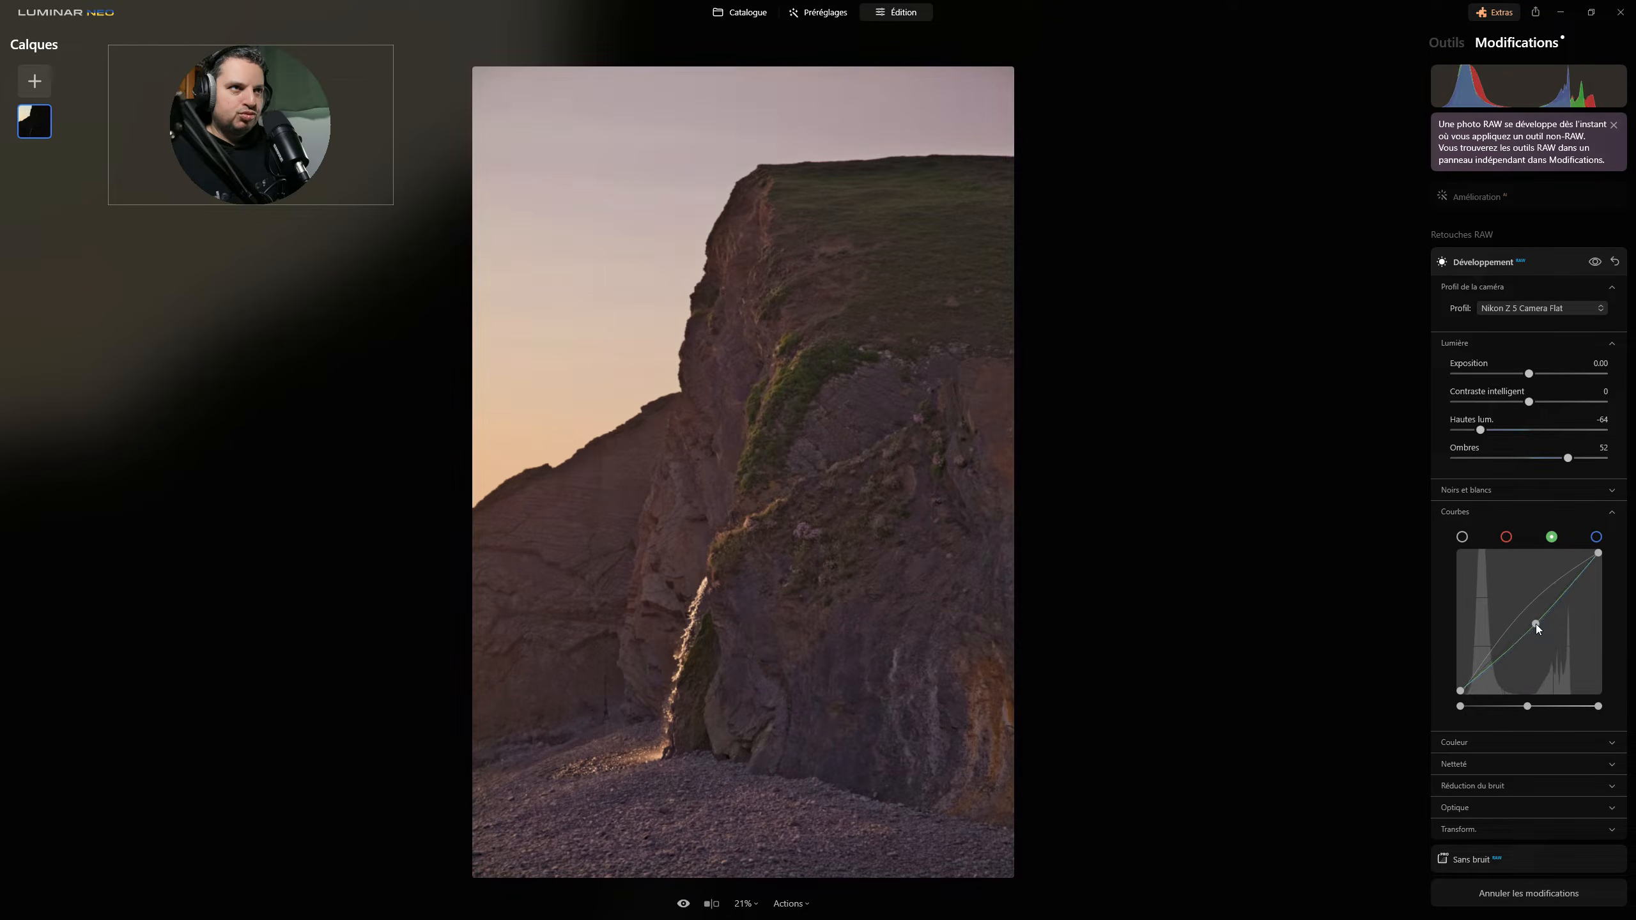
pyautogui.click(1505, 538)
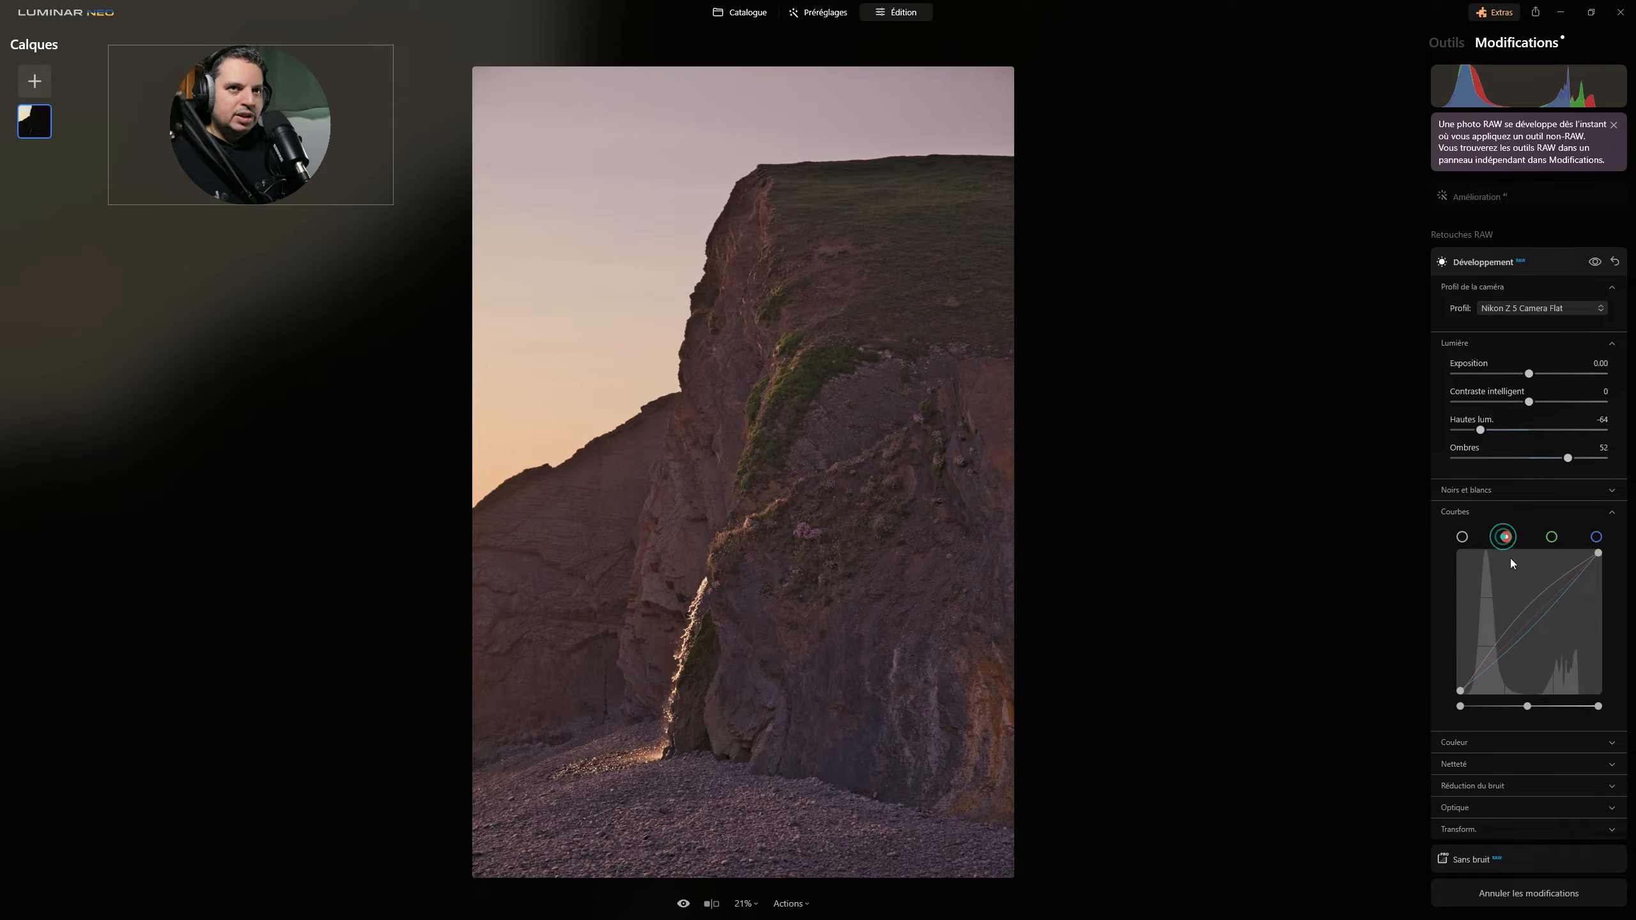
pyautogui.click(1528, 620)
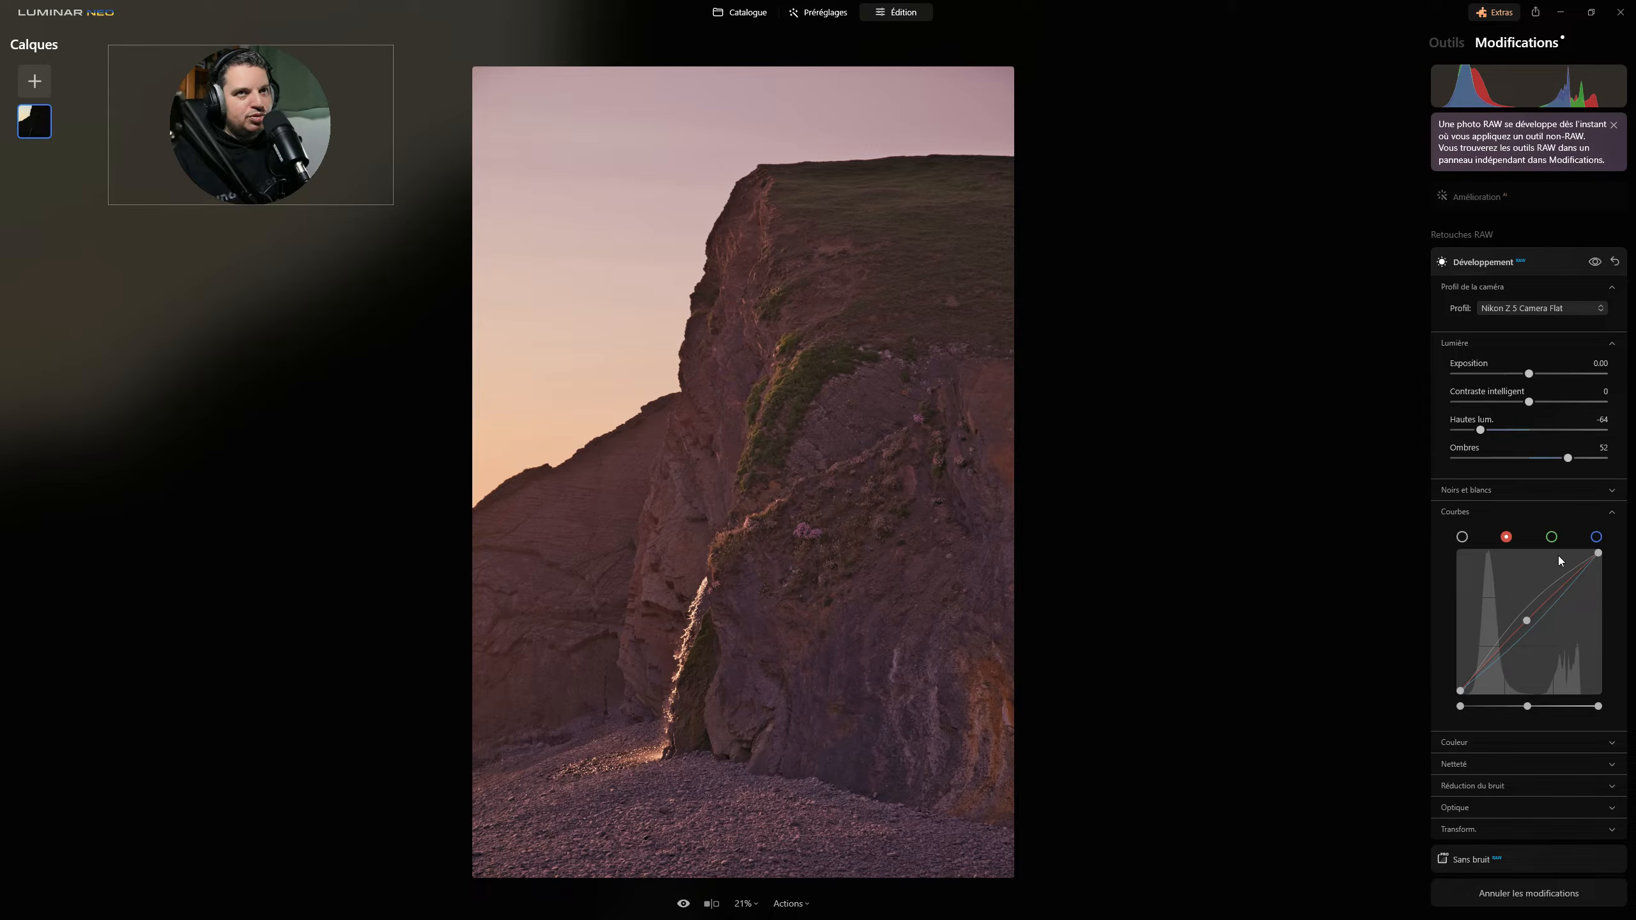
# - Soften the colour grading by raising the blue and green curve midpoints slightly and lowering the red one a little
pyautogui.click(1596, 536)
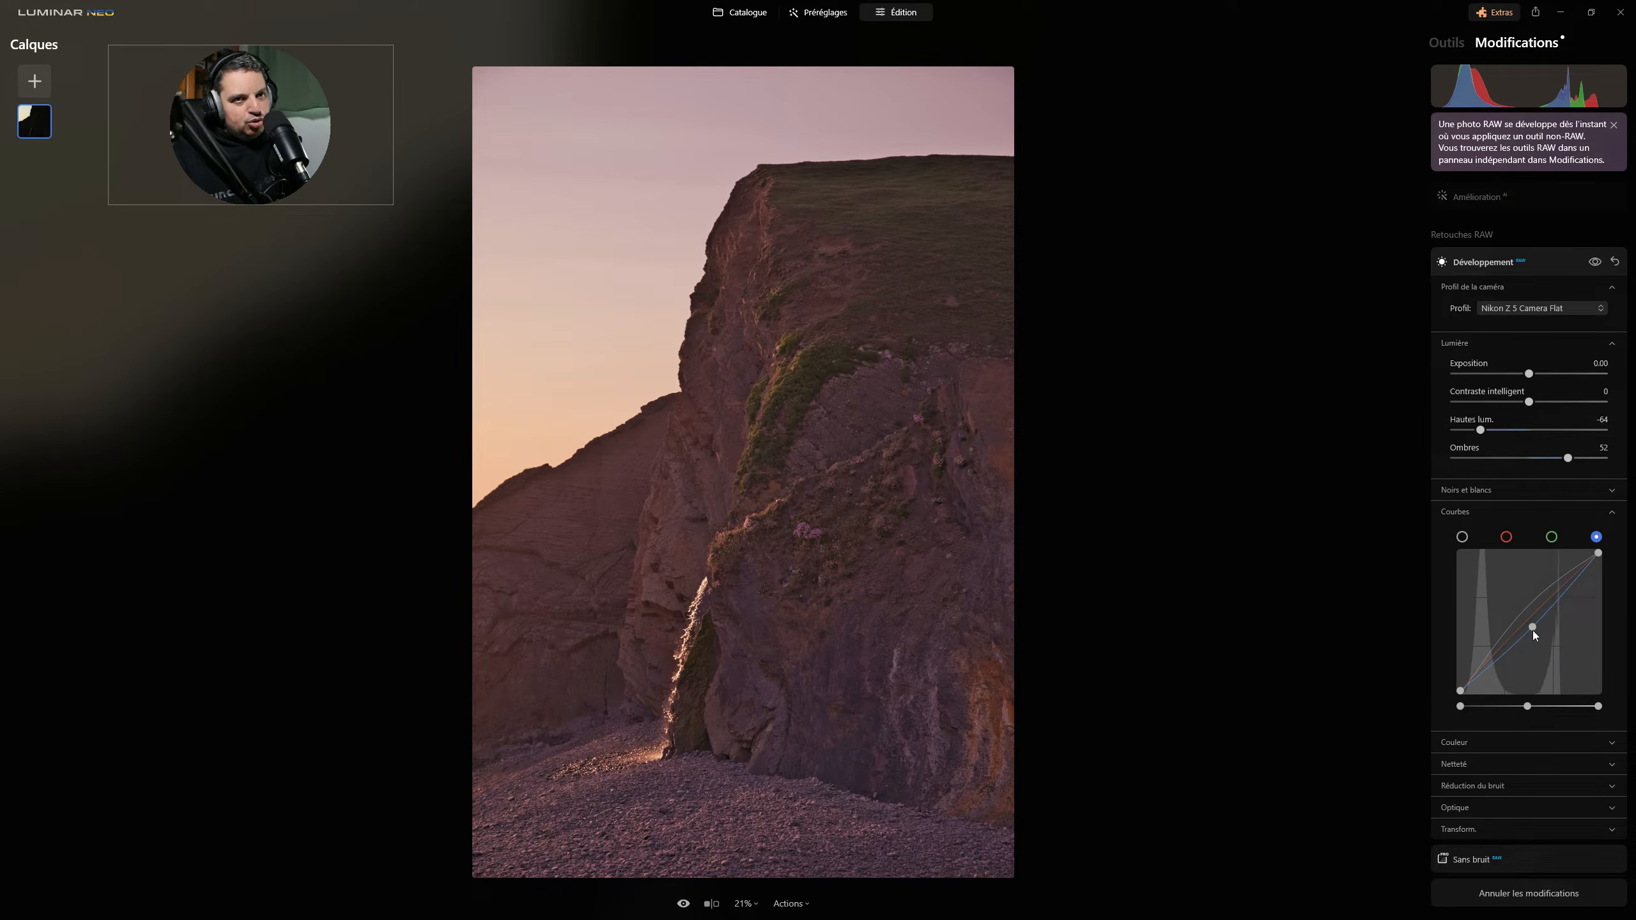
pyautogui.moveTo(1533, 628); pyautogui.dragTo(1531, 627)
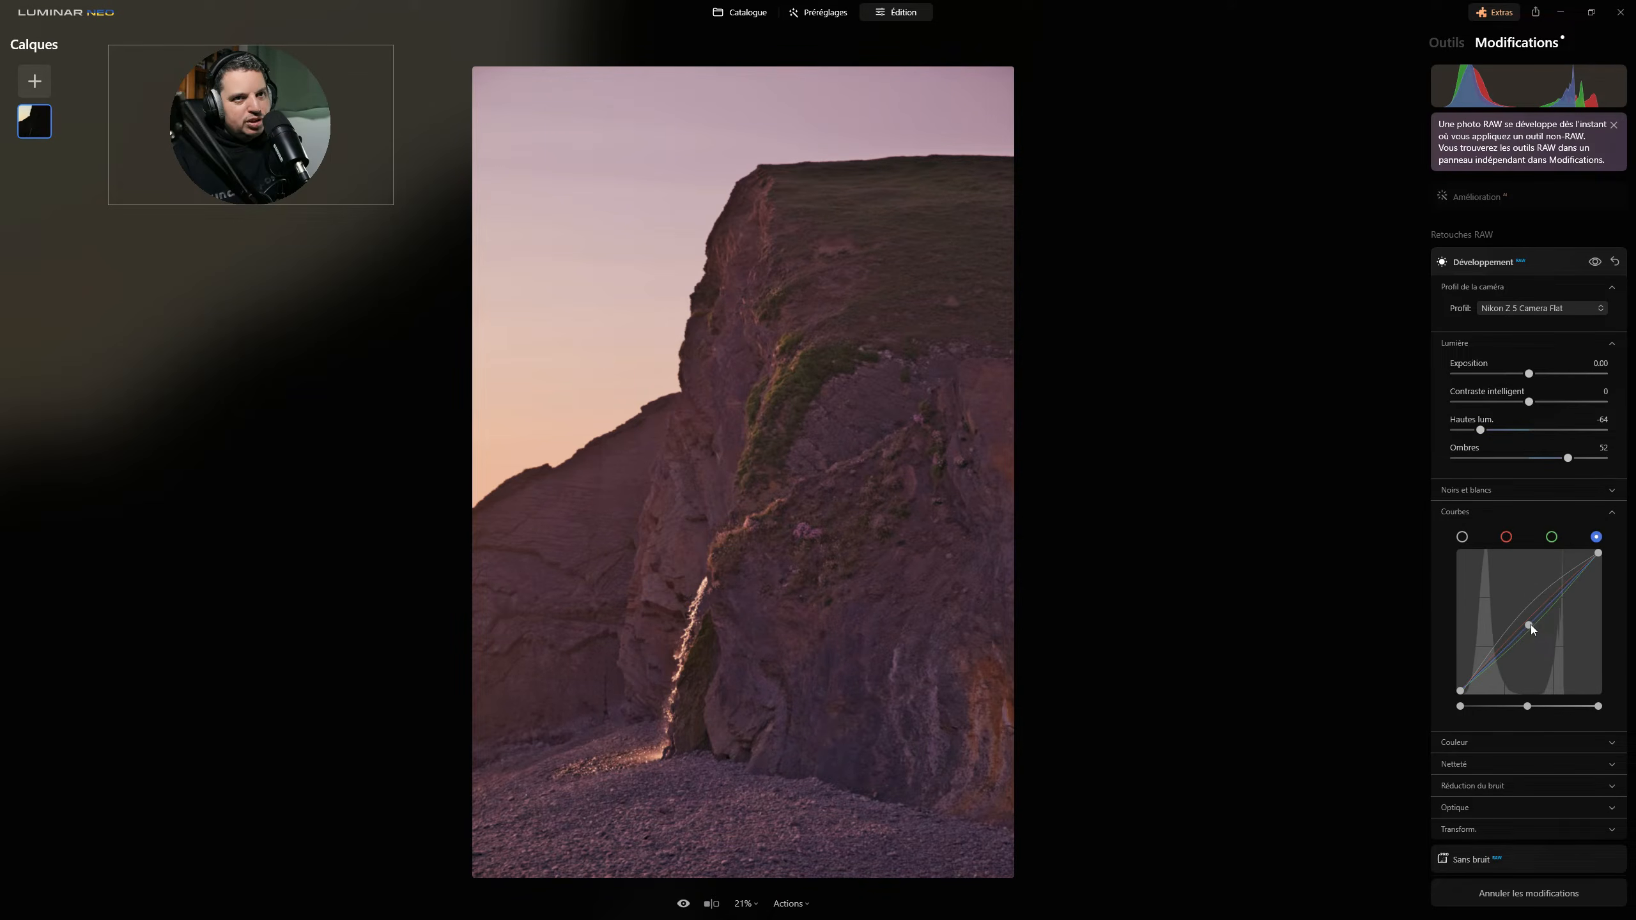
pyautogui.click(1552, 537)
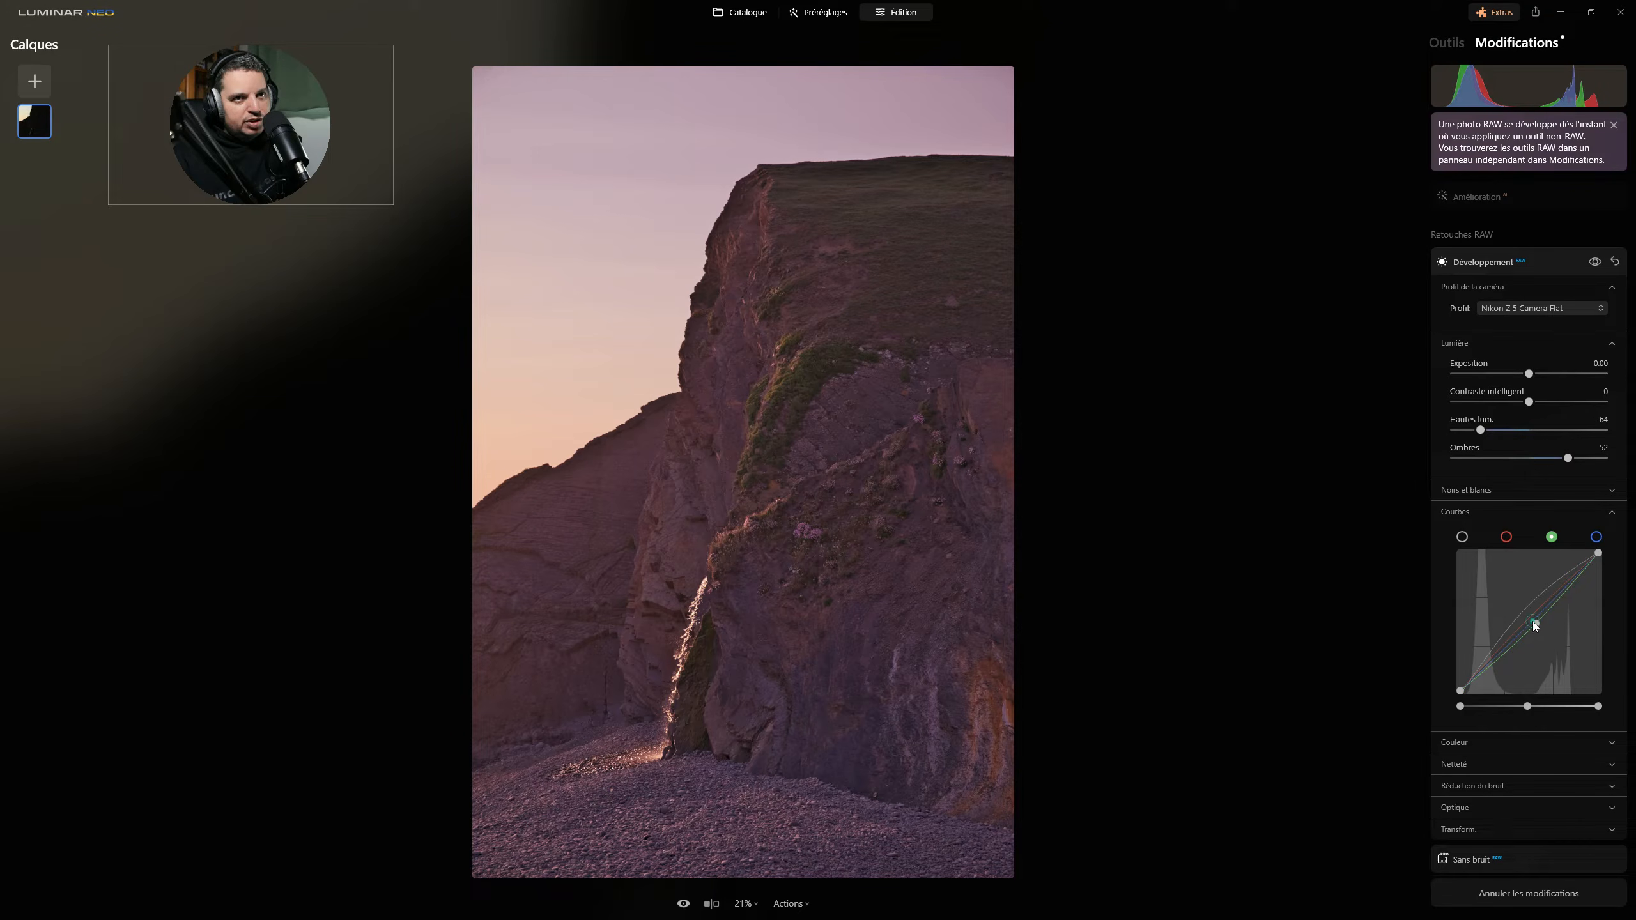
pyautogui.moveTo(1537, 624); pyautogui.dragTo(1534, 622)
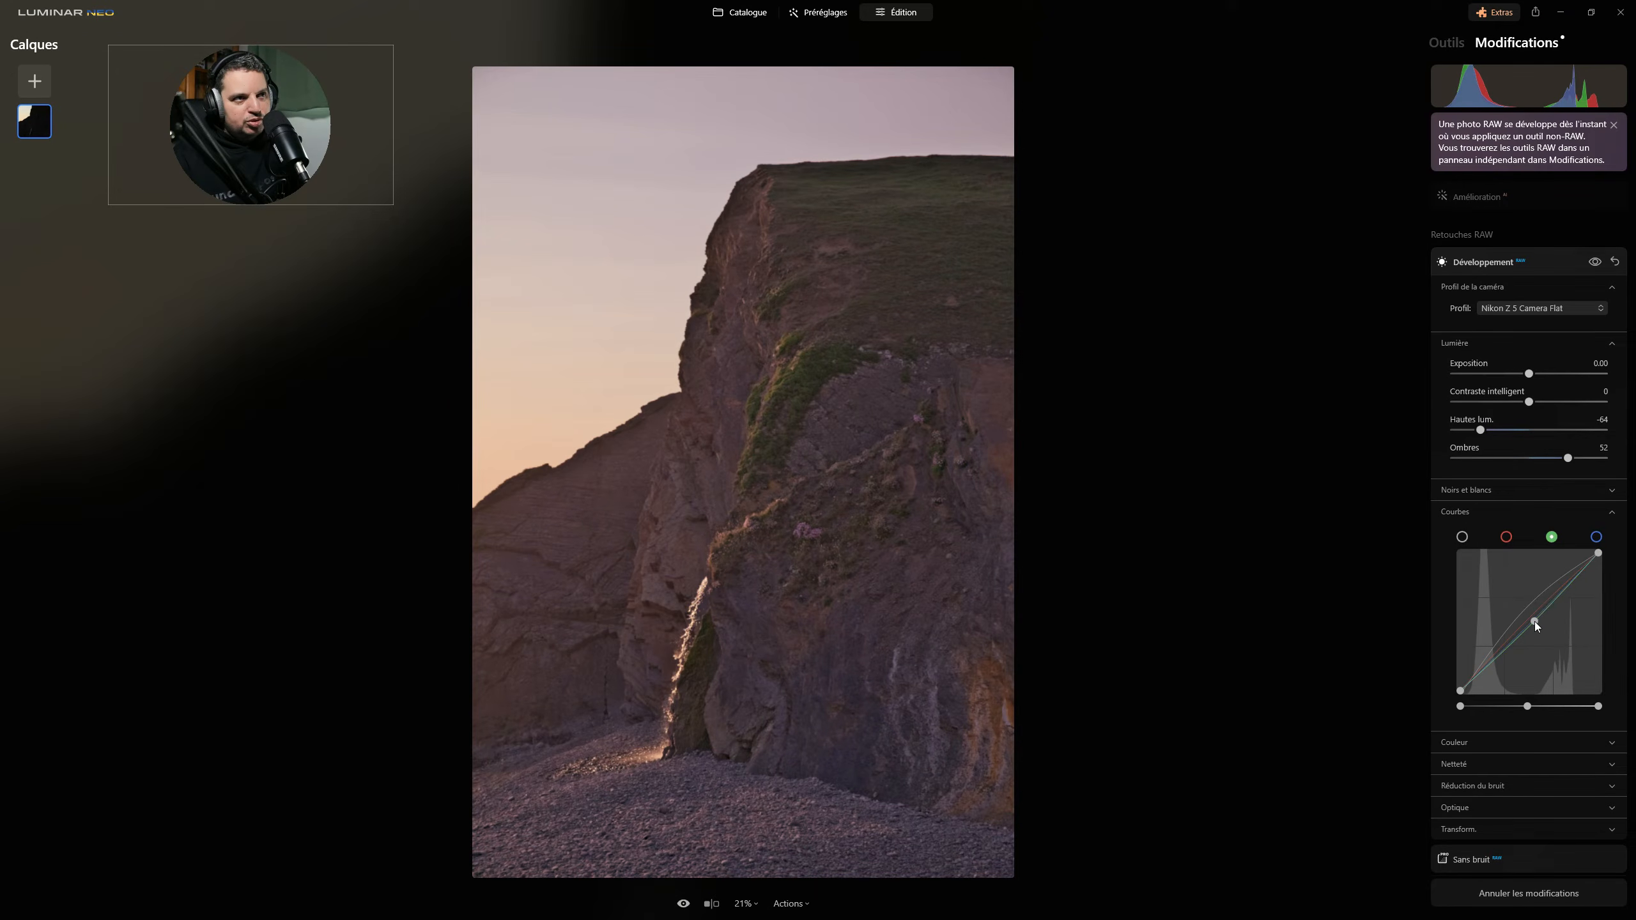
pyautogui.click(1506, 537)
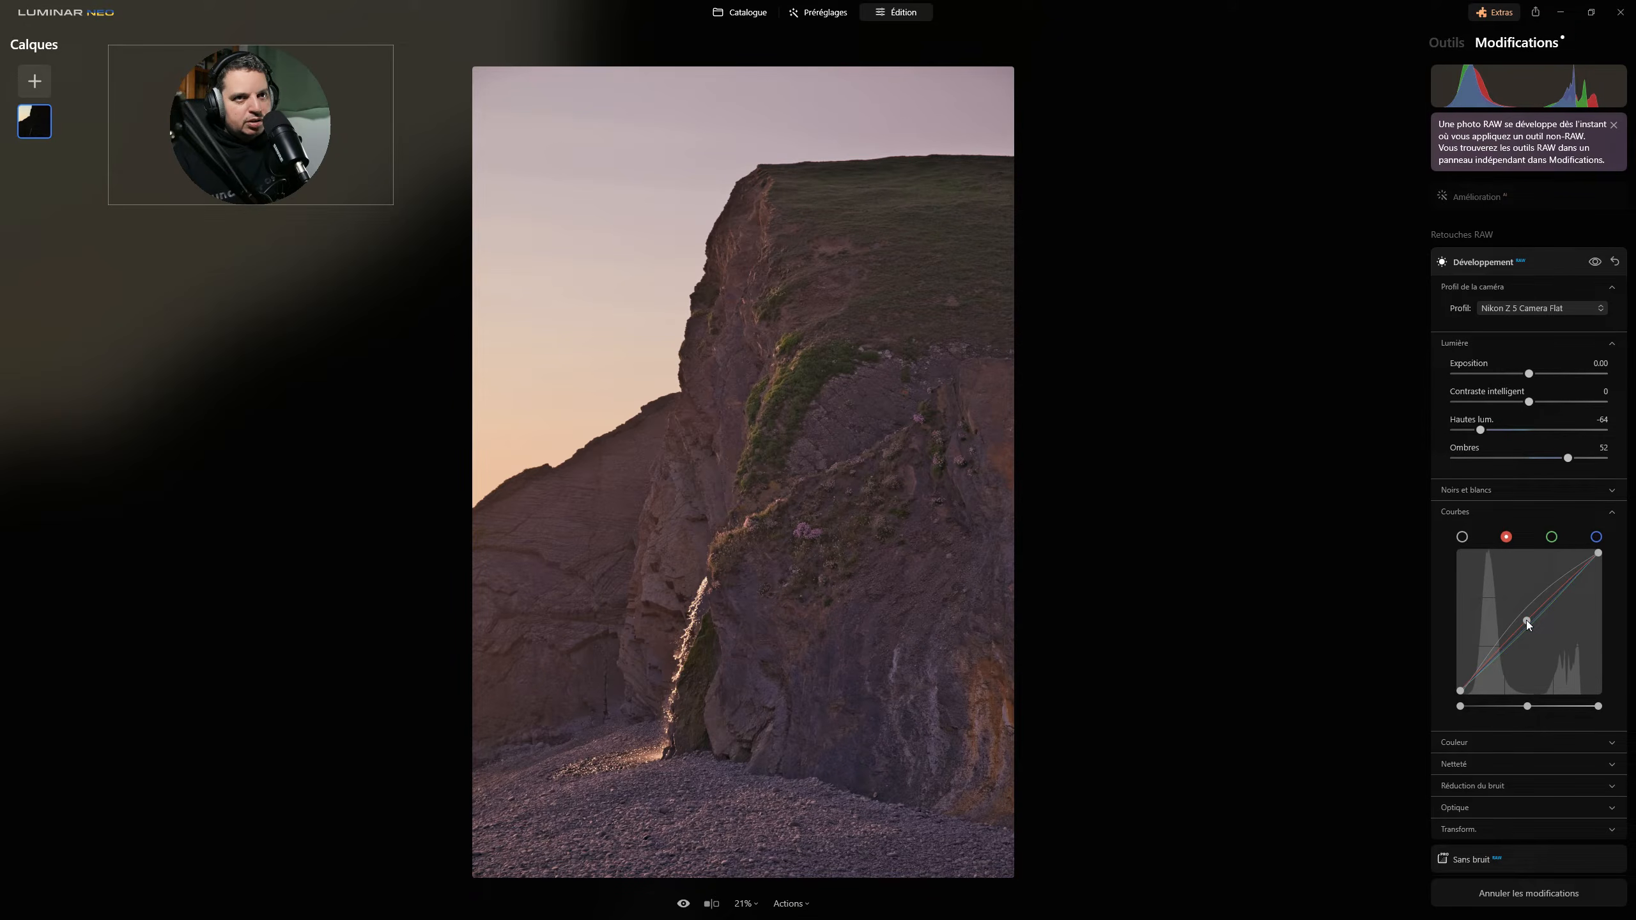
pyautogui.moveTo(1528, 620); pyautogui.dragTo(1530, 621)
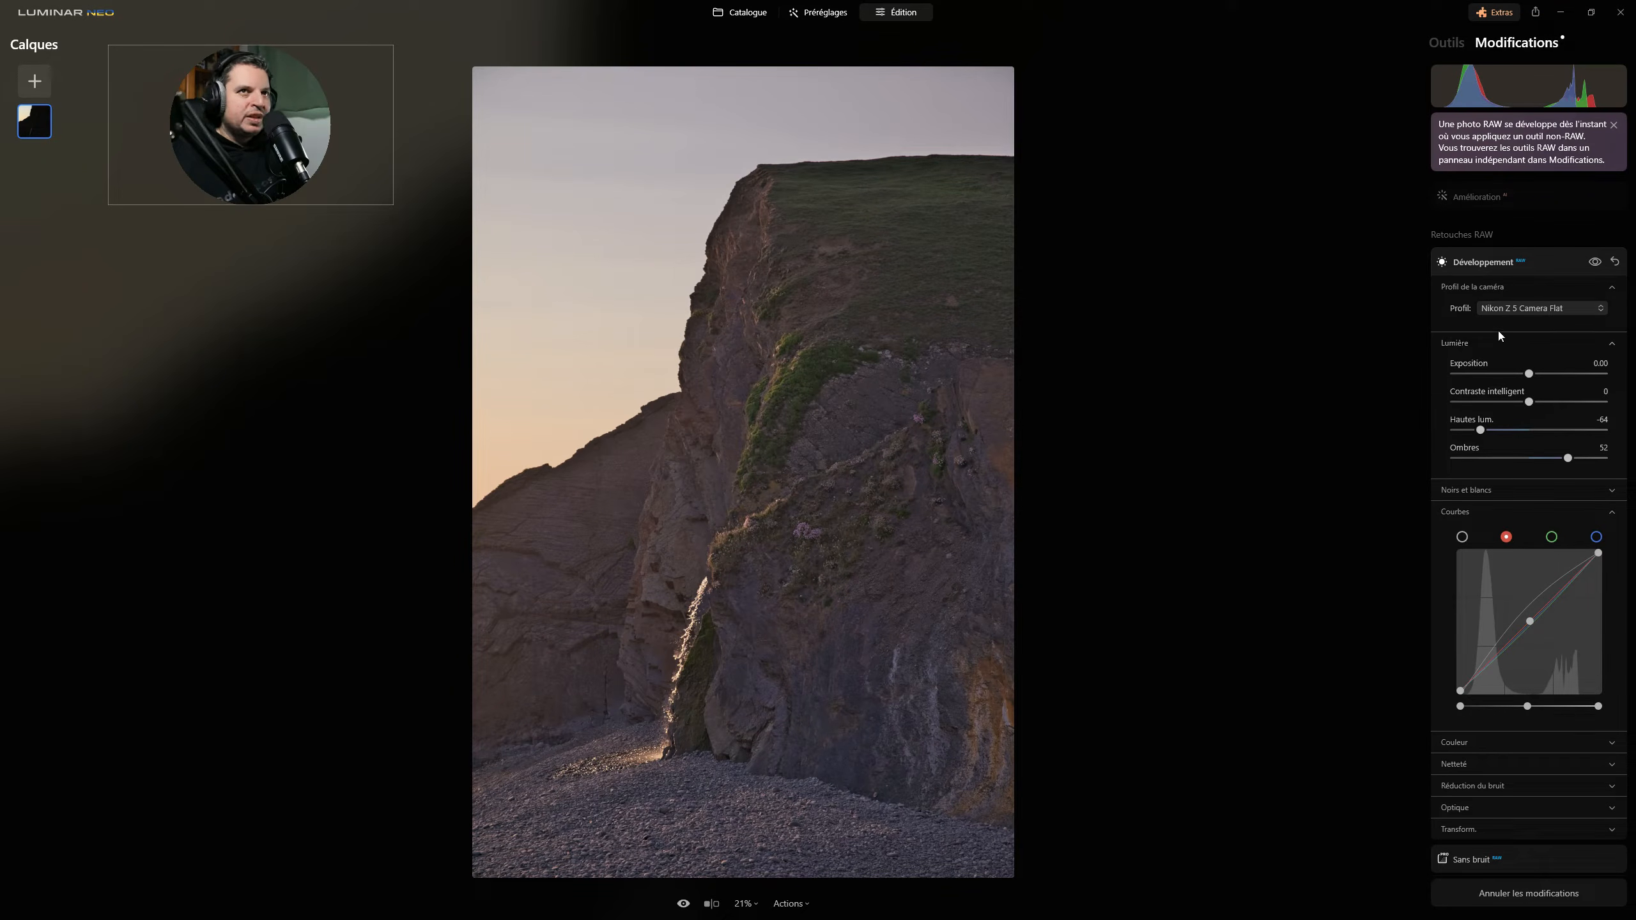
# - Set Accent to 44 in the Amélioration adjustments
pyautogui.click(1497, 196)
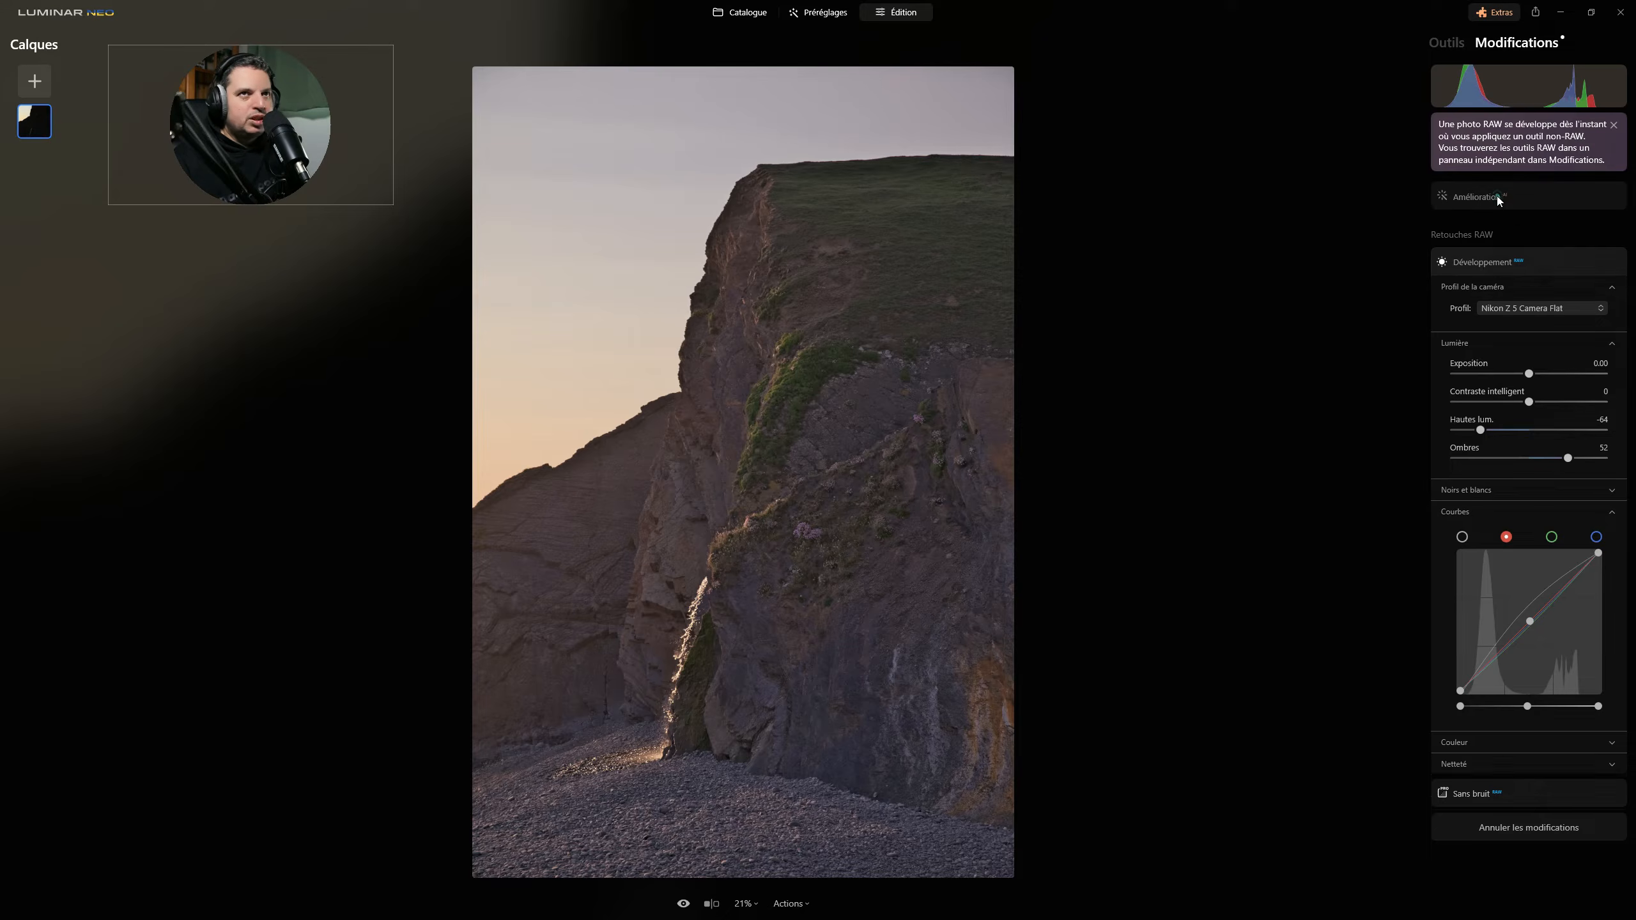
pyautogui.moveTo(1501, 265)
pyautogui.mouseDown()
pyautogui.moveTo(1543, 265)
pyautogui.moveTo(1481, 267)
pyautogui.moveTo(1526, 268)
pyautogui.mouseUp()
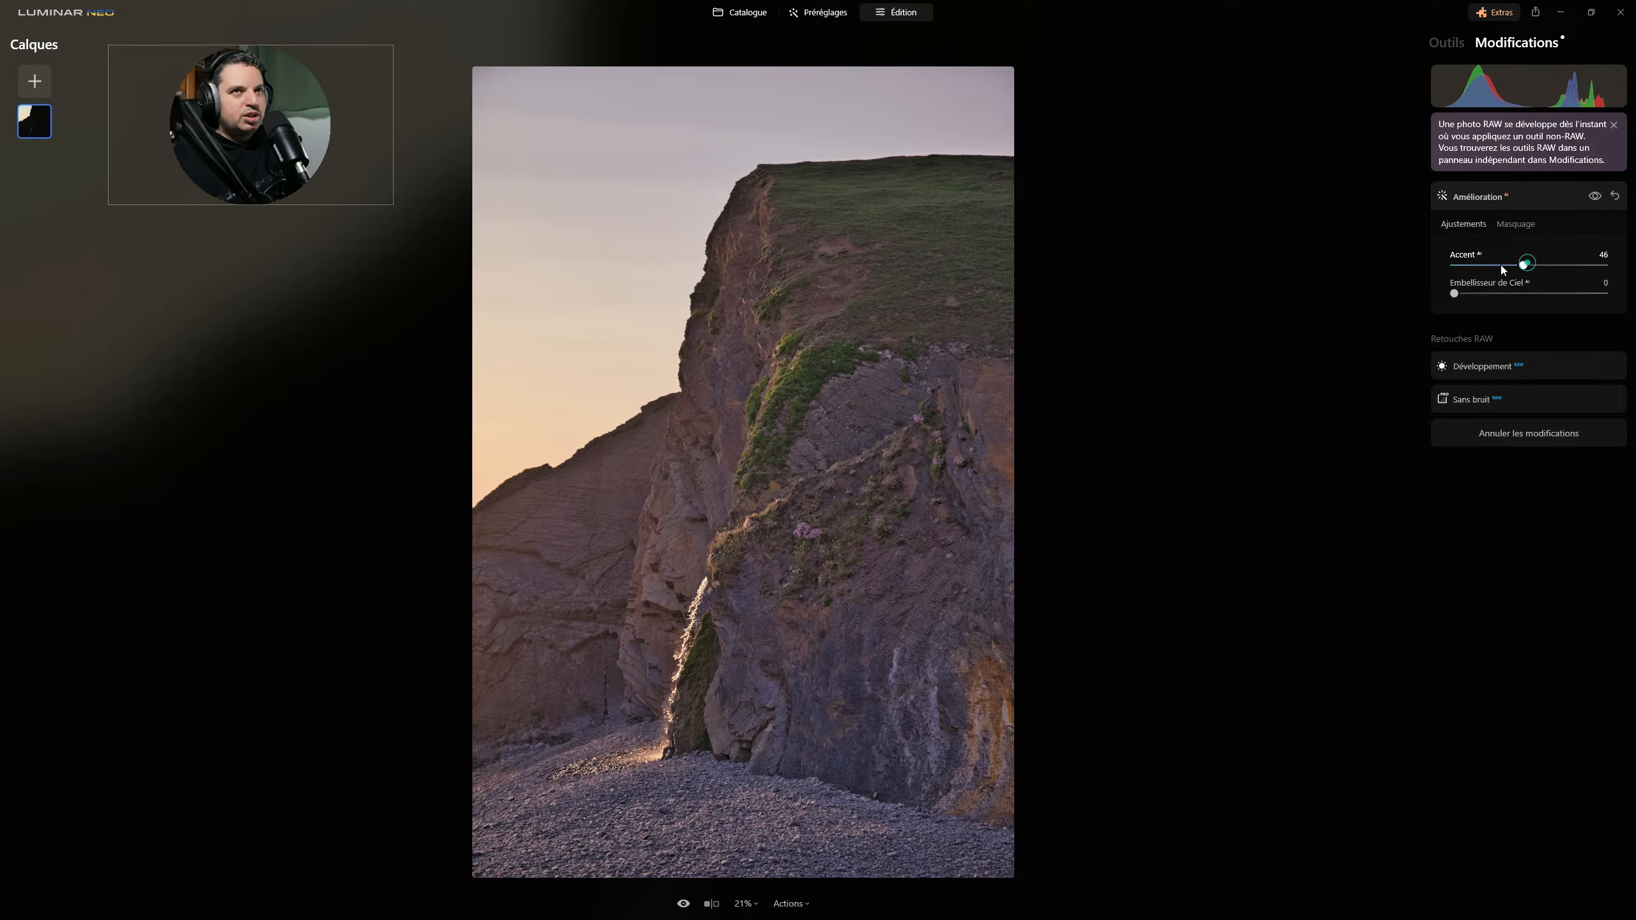
pyautogui.moveTo(1500, 269); pyautogui.dragTo(1480, 265)
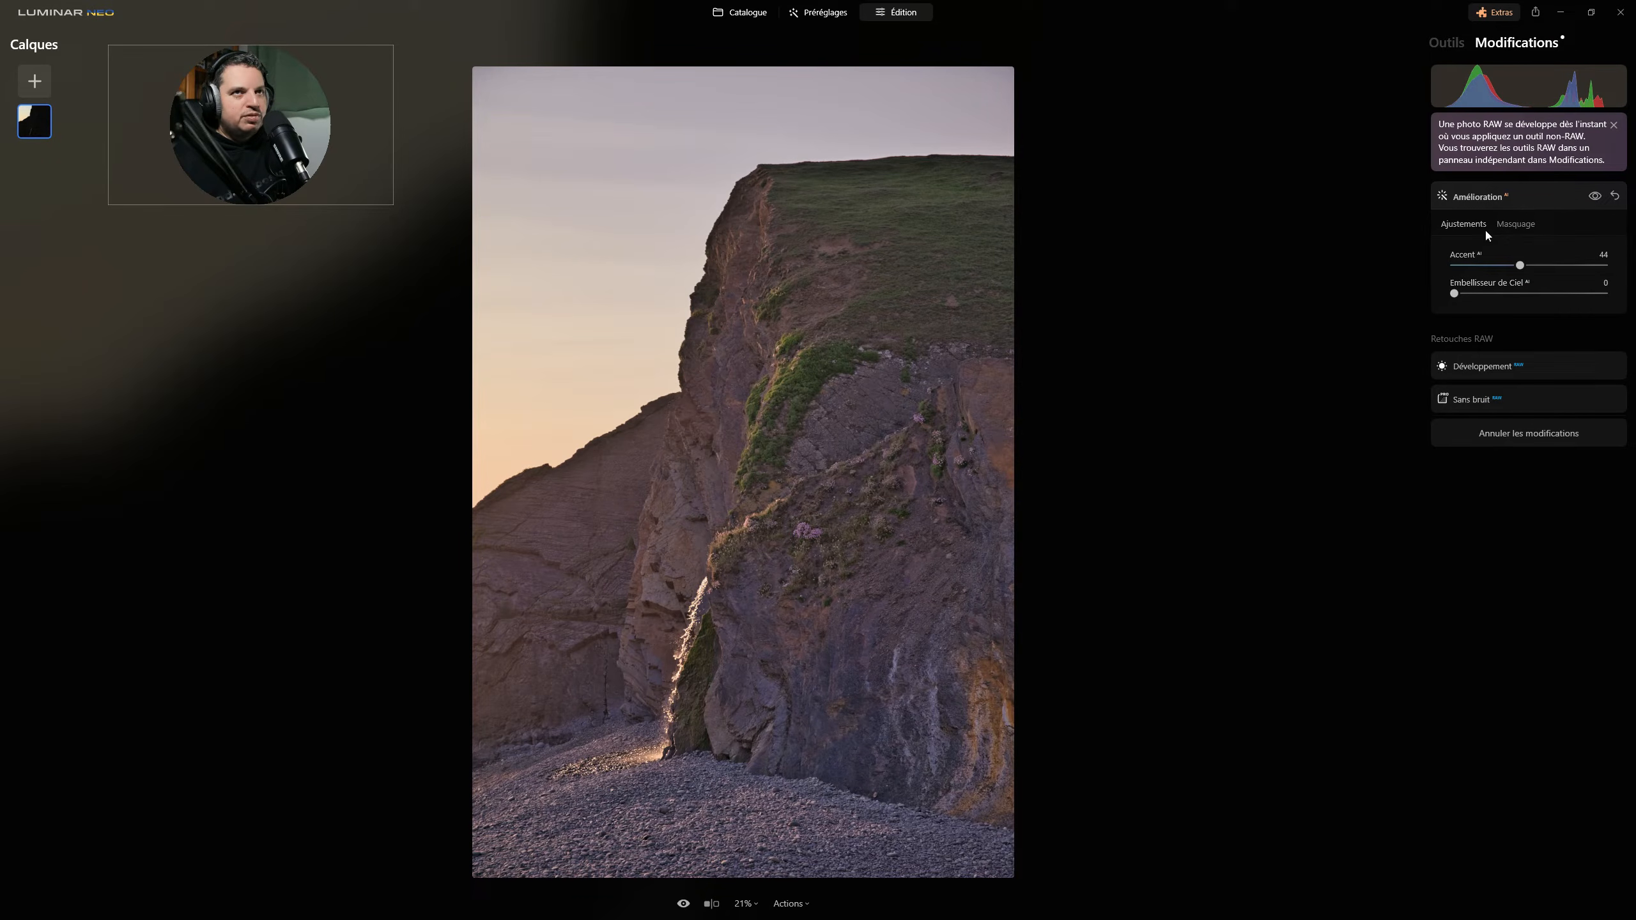
# - In Supercontraste, set contrast and balance to 16 and 18 for highlights, 16 and 17 for midtones, and 22 and 13 for shadows
pyautogui.click(1447, 46)
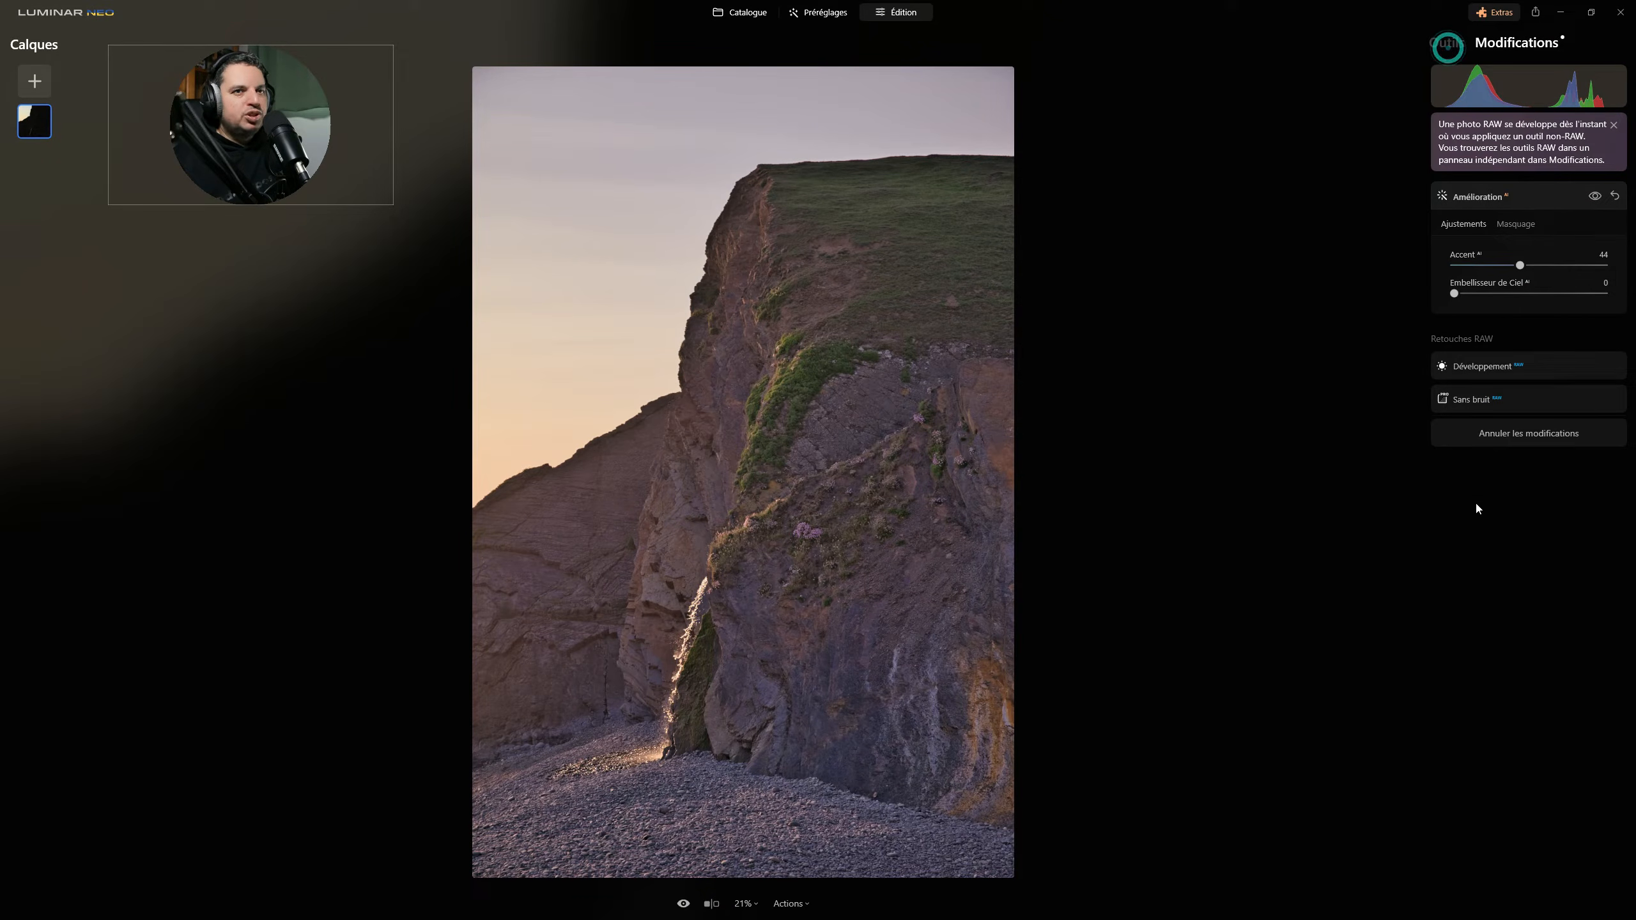
pyautogui.click(1480, 818)
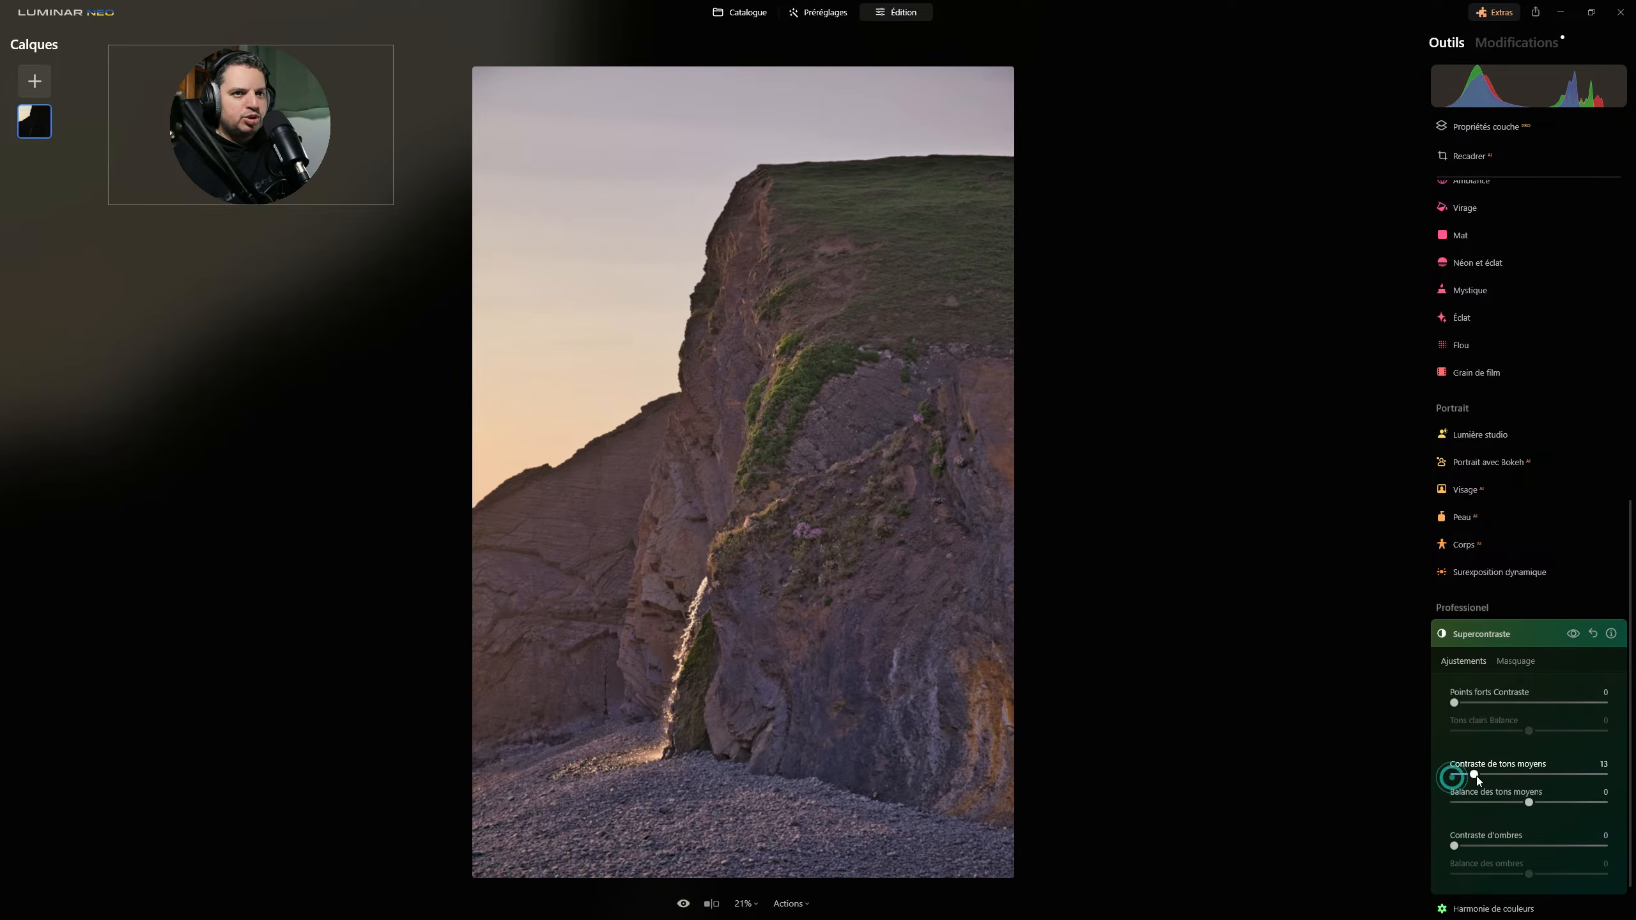
pyautogui.moveTo(1454, 776); pyautogui.dragTo(1548, 800)
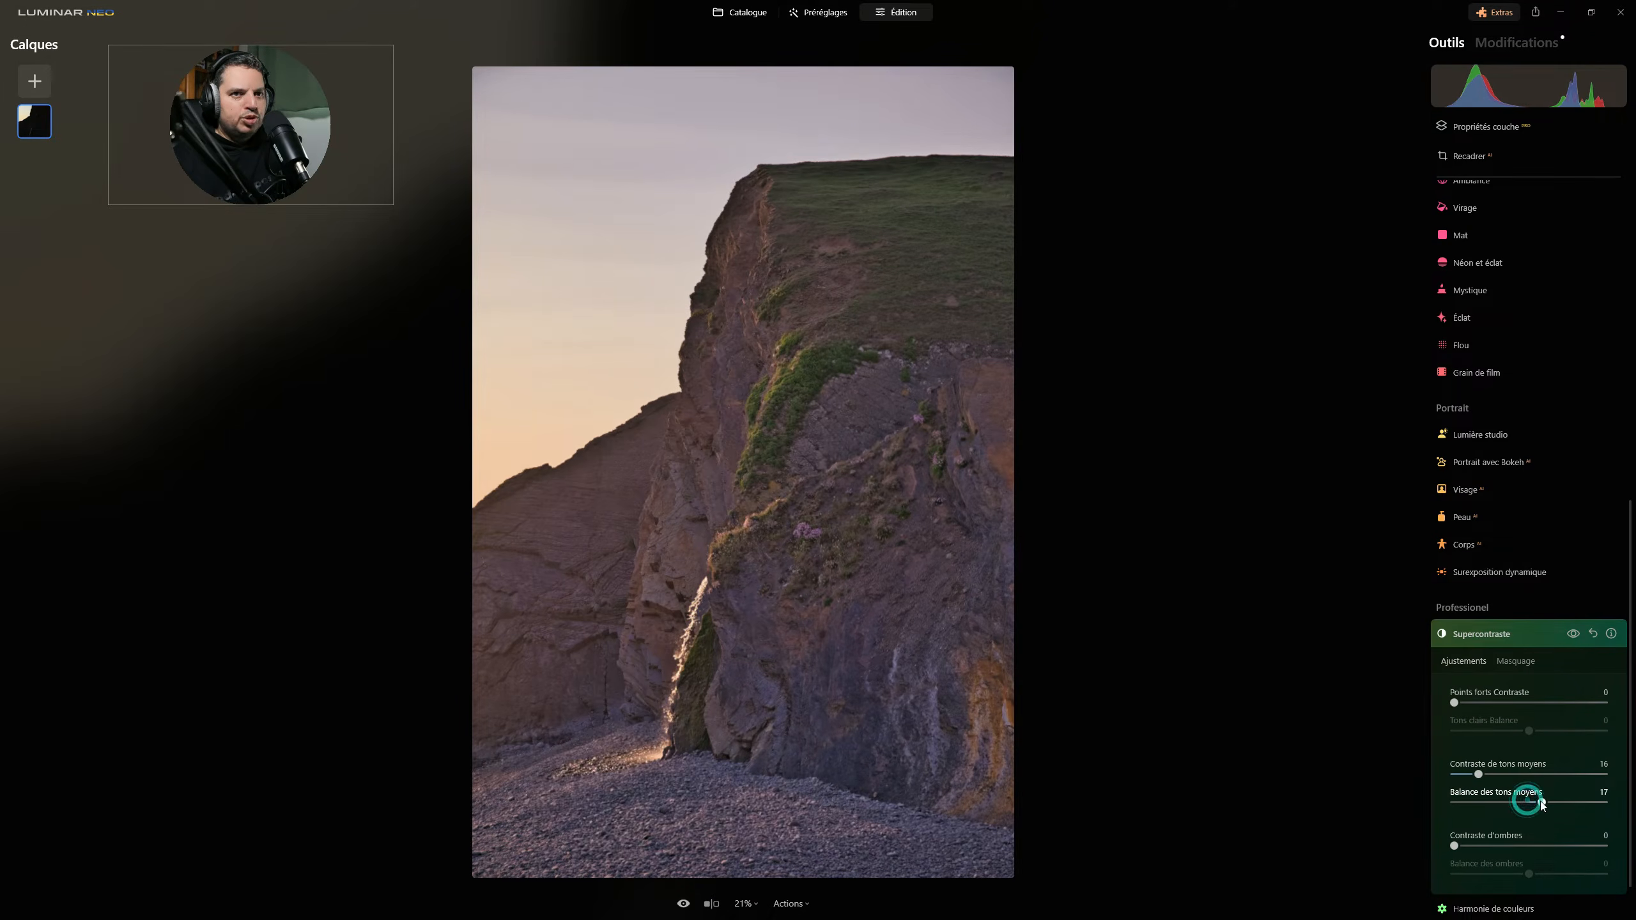
pyautogui.moveTo(1454, 846); pyautogui.dragTo(1540, 874)
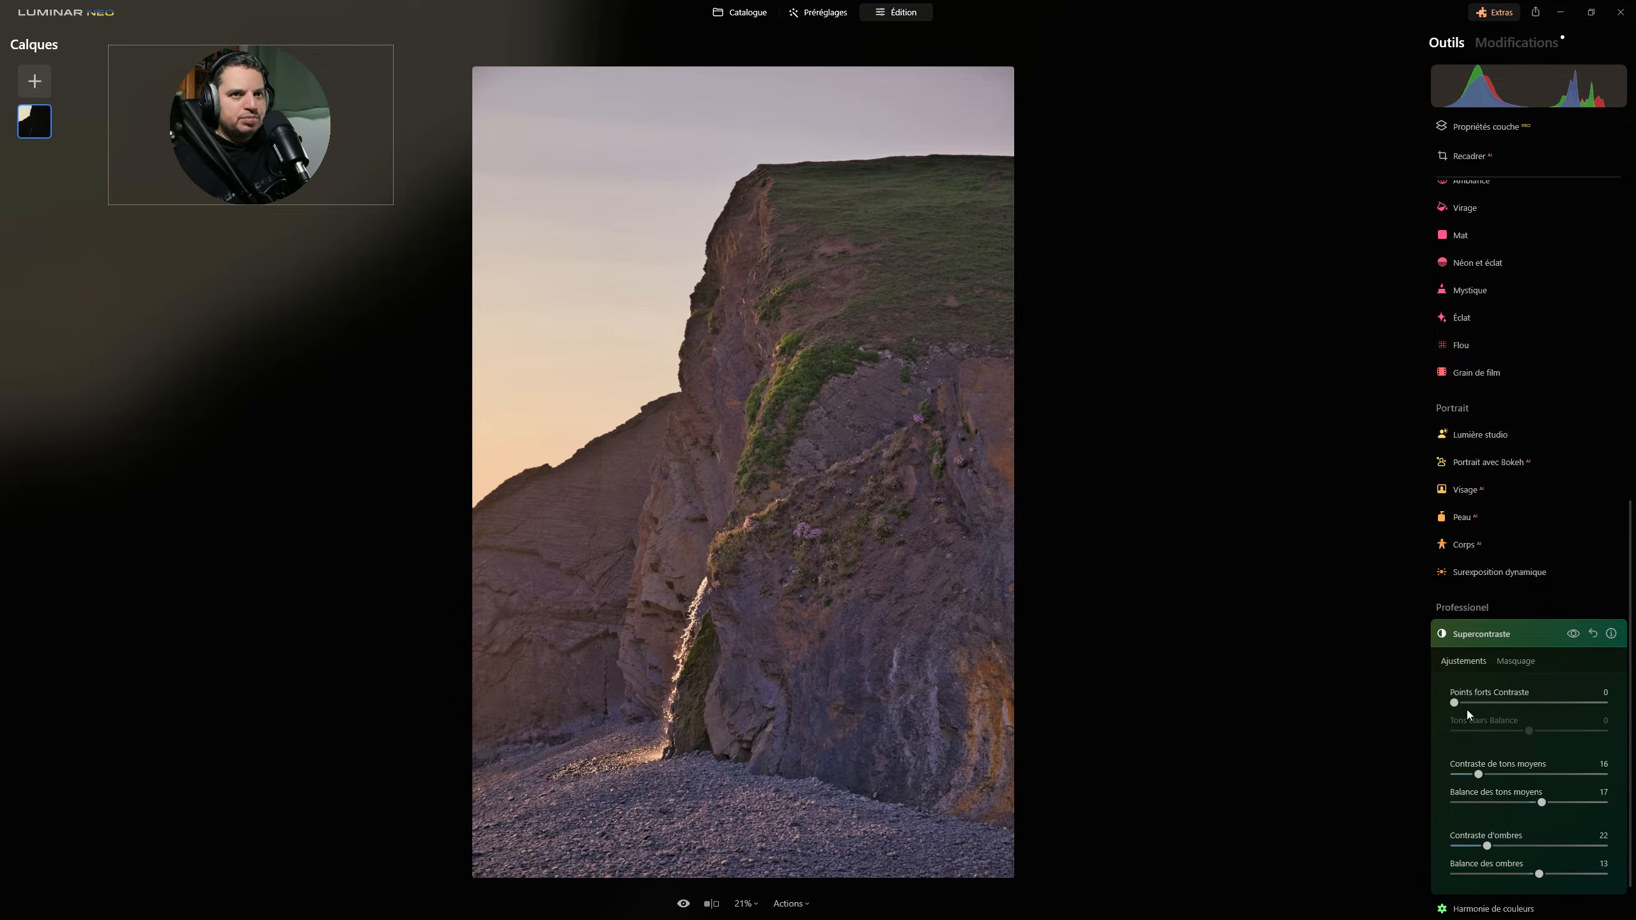
pyautogui.moveTo(1456, 703); pyautogui.dragTo(1544, 732)
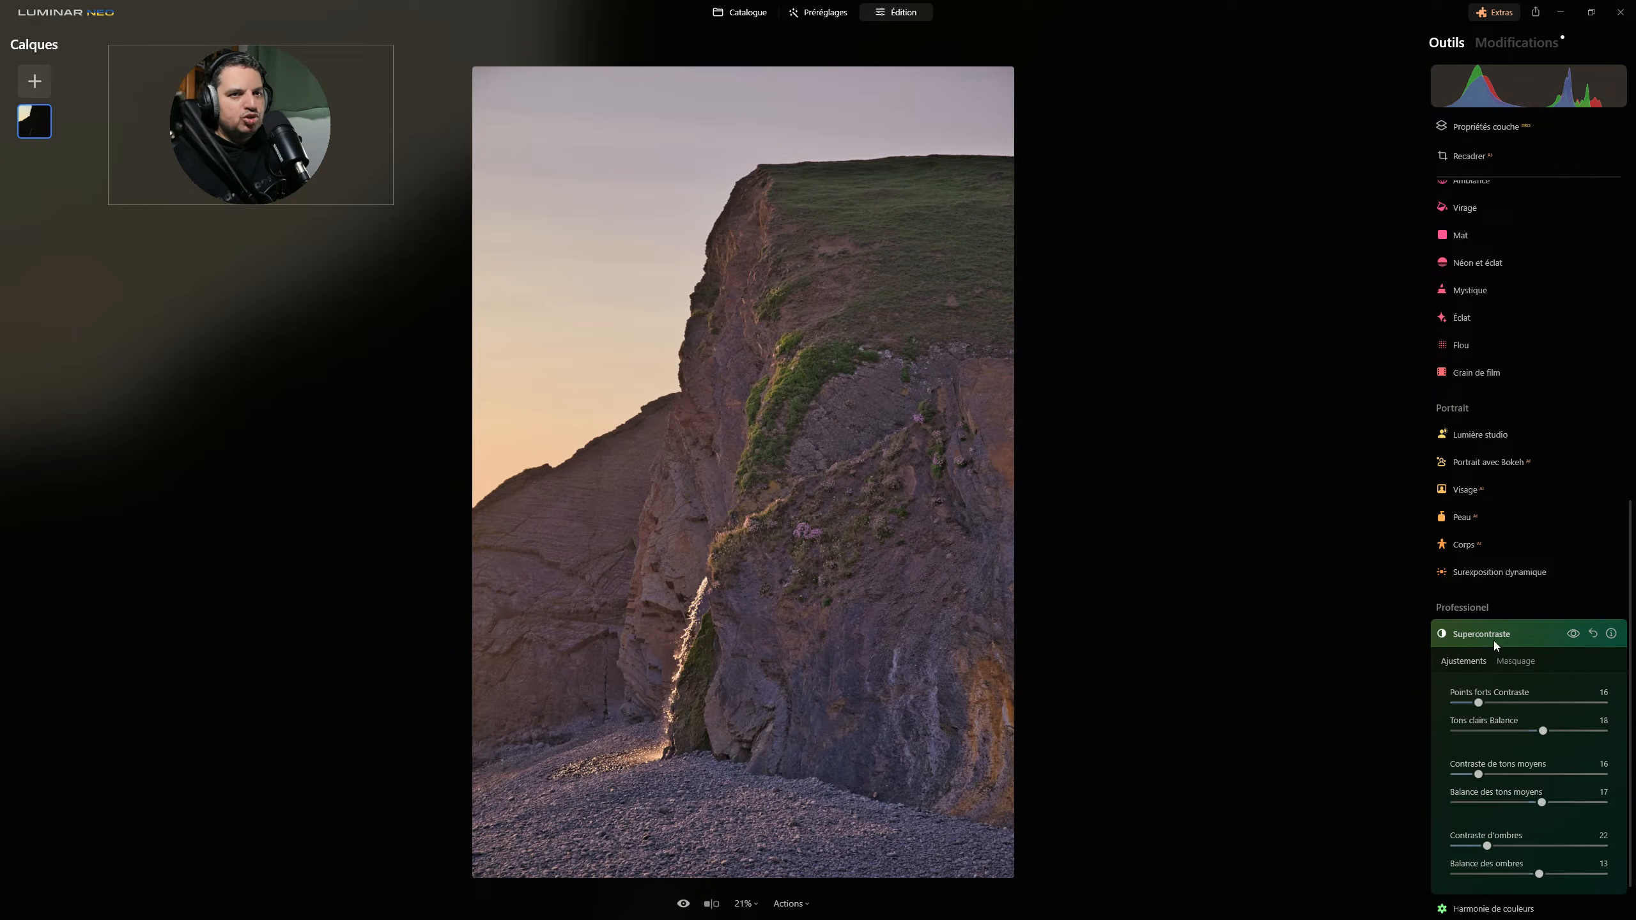
pyautogui.click(1521, 631)
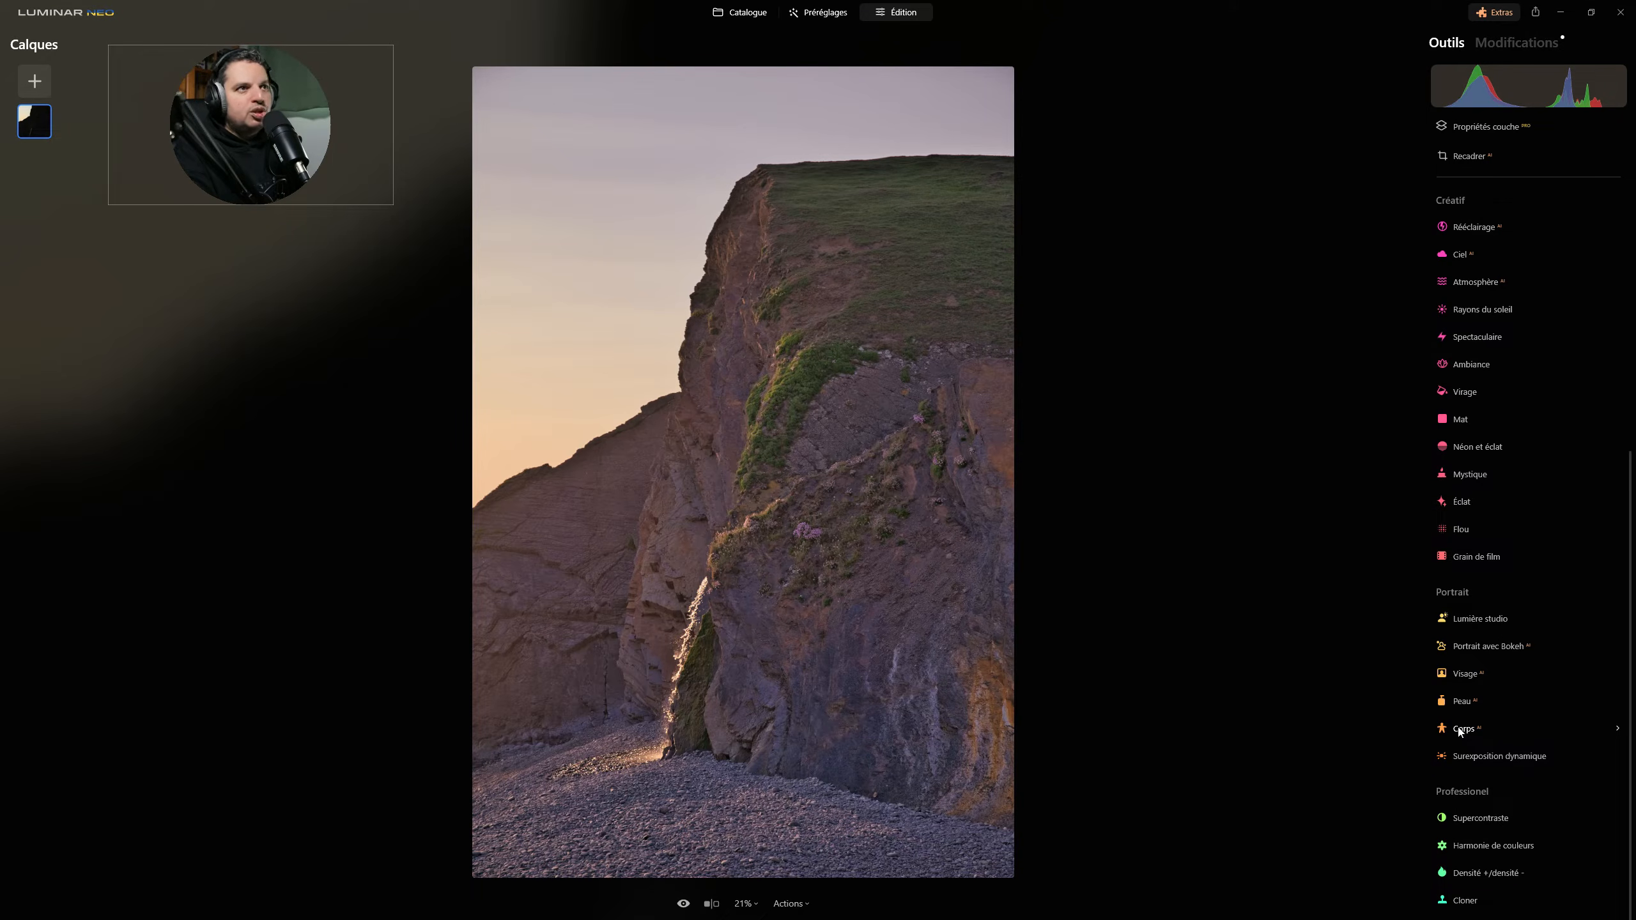
# - Apply the Éclat effect as Flou artistique with a Quantité of 22, and compare the photo with and without it
pyautogui.click(1458, 507)
pyautogui.moveTo(1453, 593); pyautogui.dragTo(1495, 591)
pyautogui.click(1573, 503)
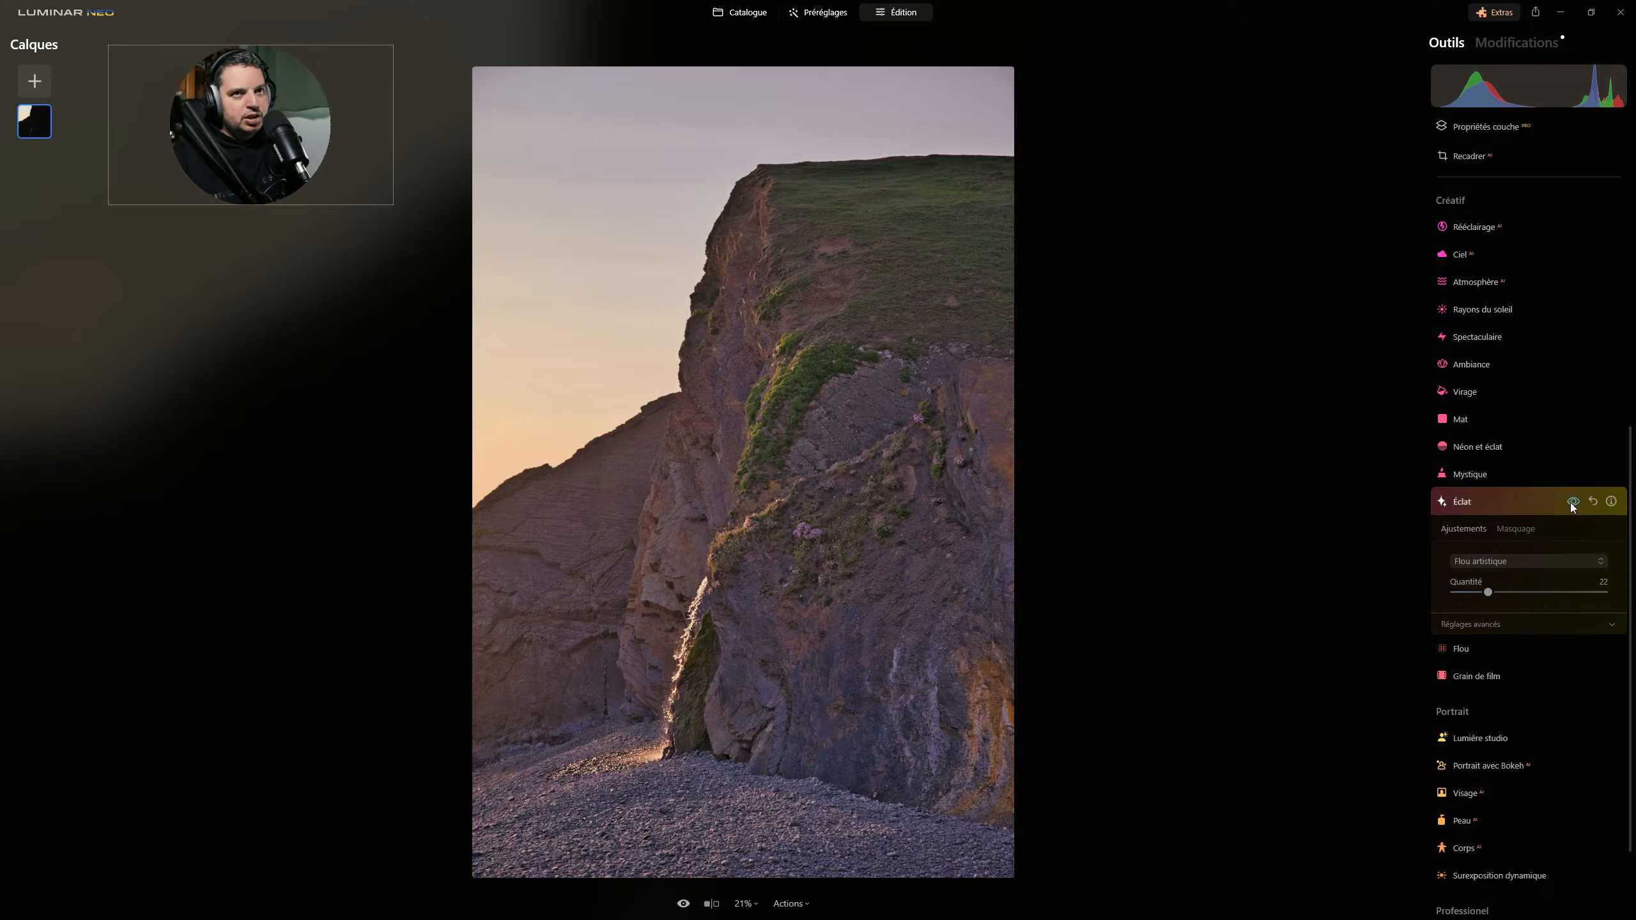
# - Try the Éclat and Effet Orton léger types for the Éclat effect, and settle on Effet Orton
pyautogui.click(1571, 504)
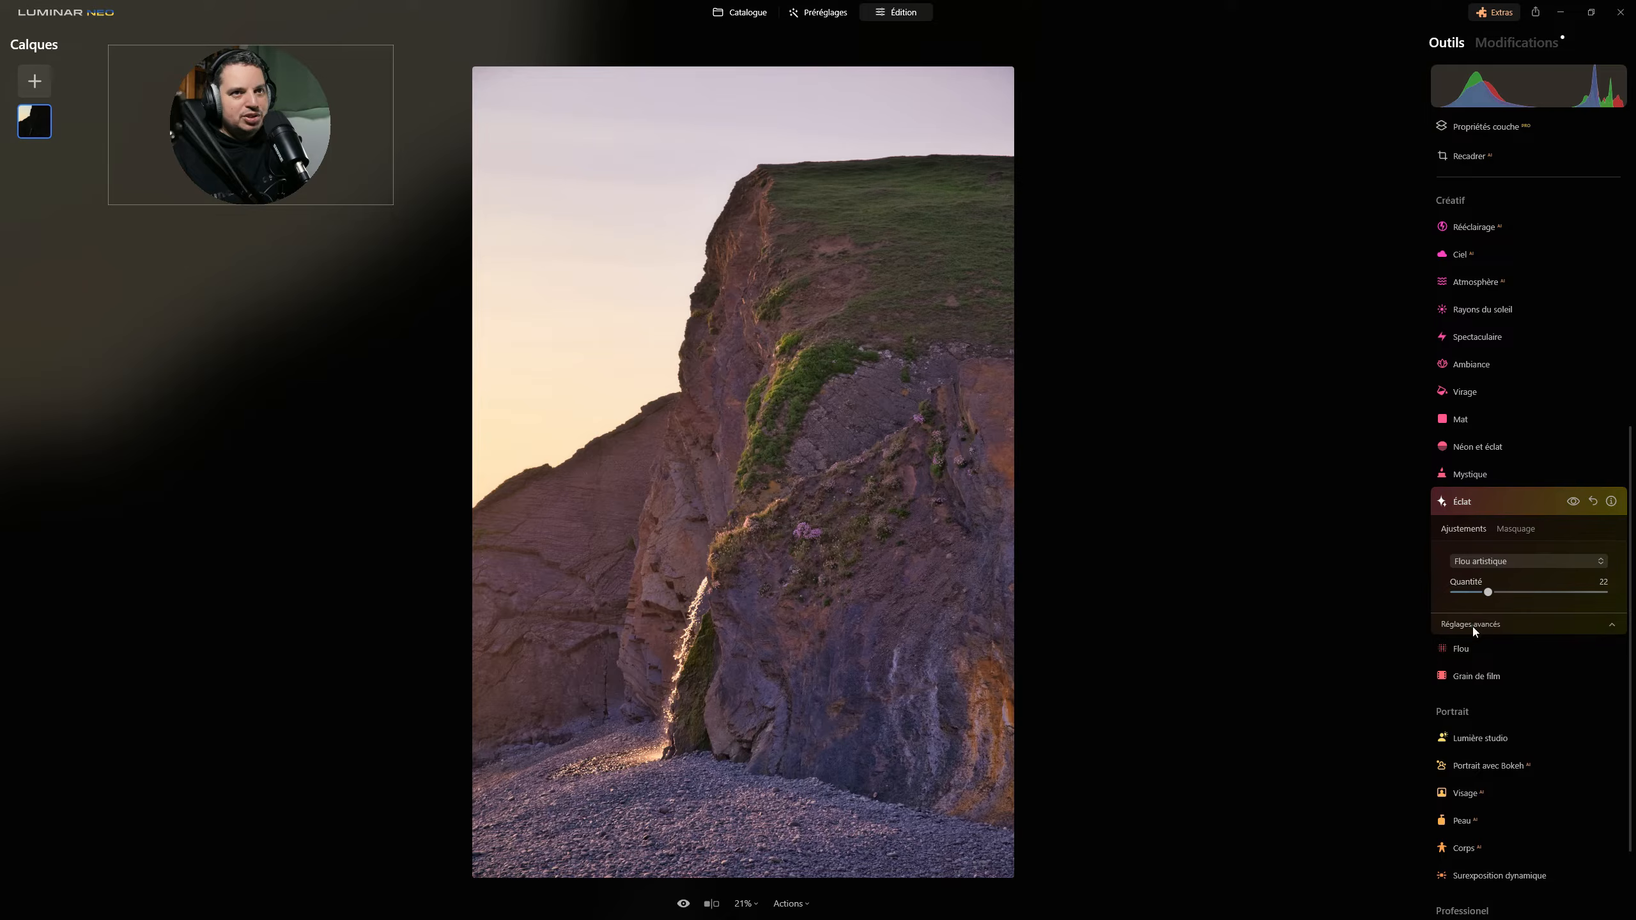
pyautogui.click(1473, 625)
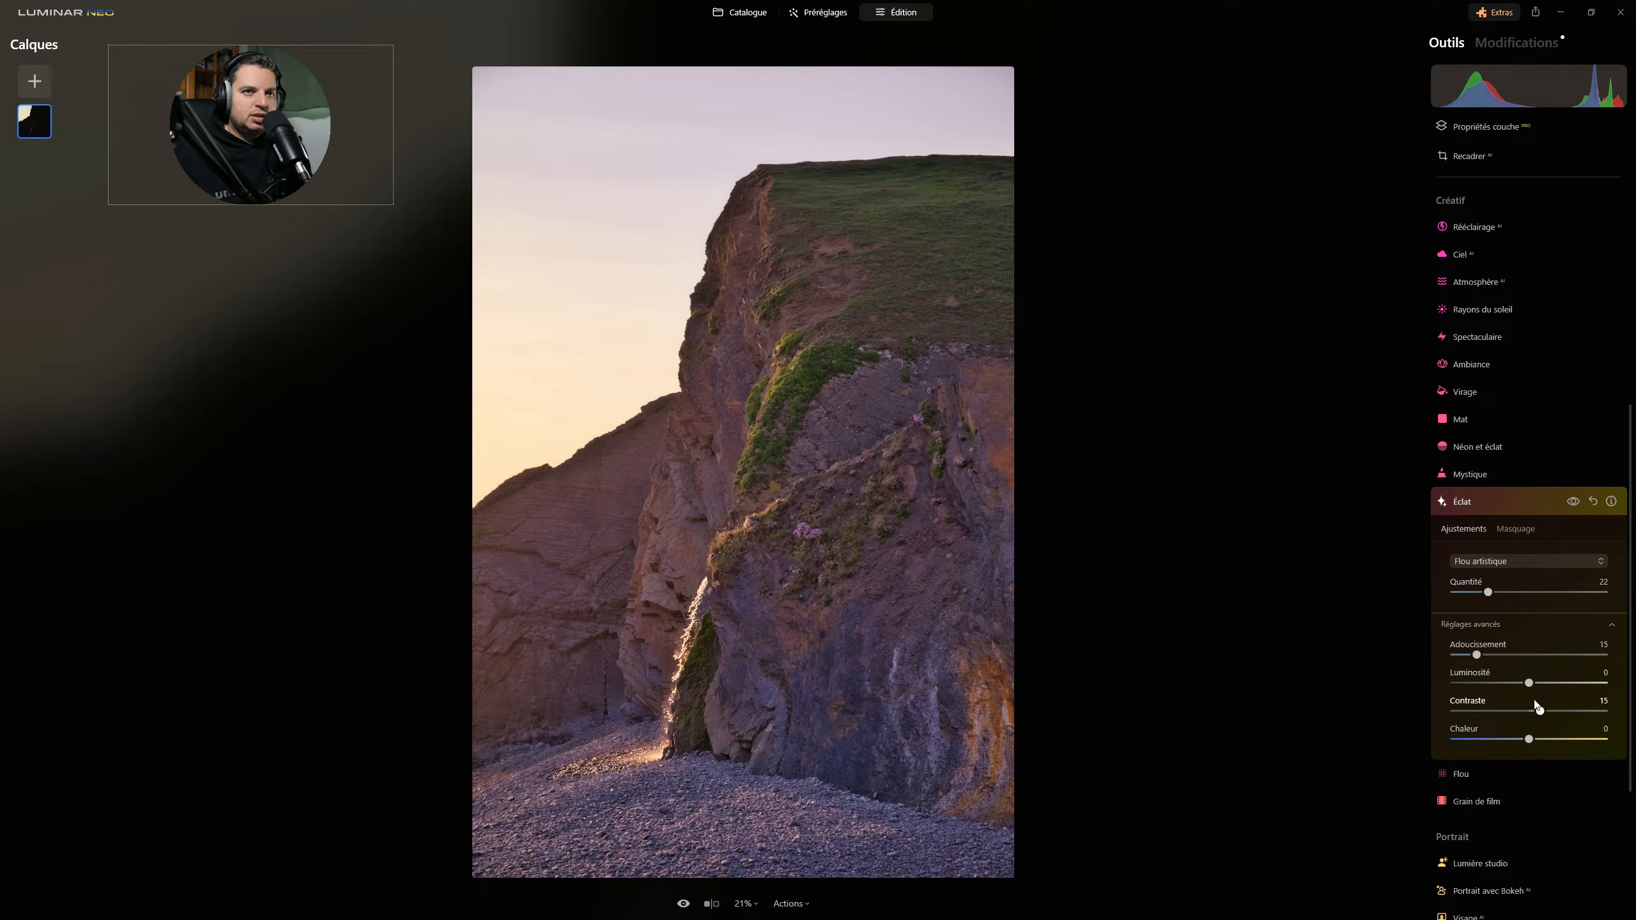
pyautogui.click(1518, 563)
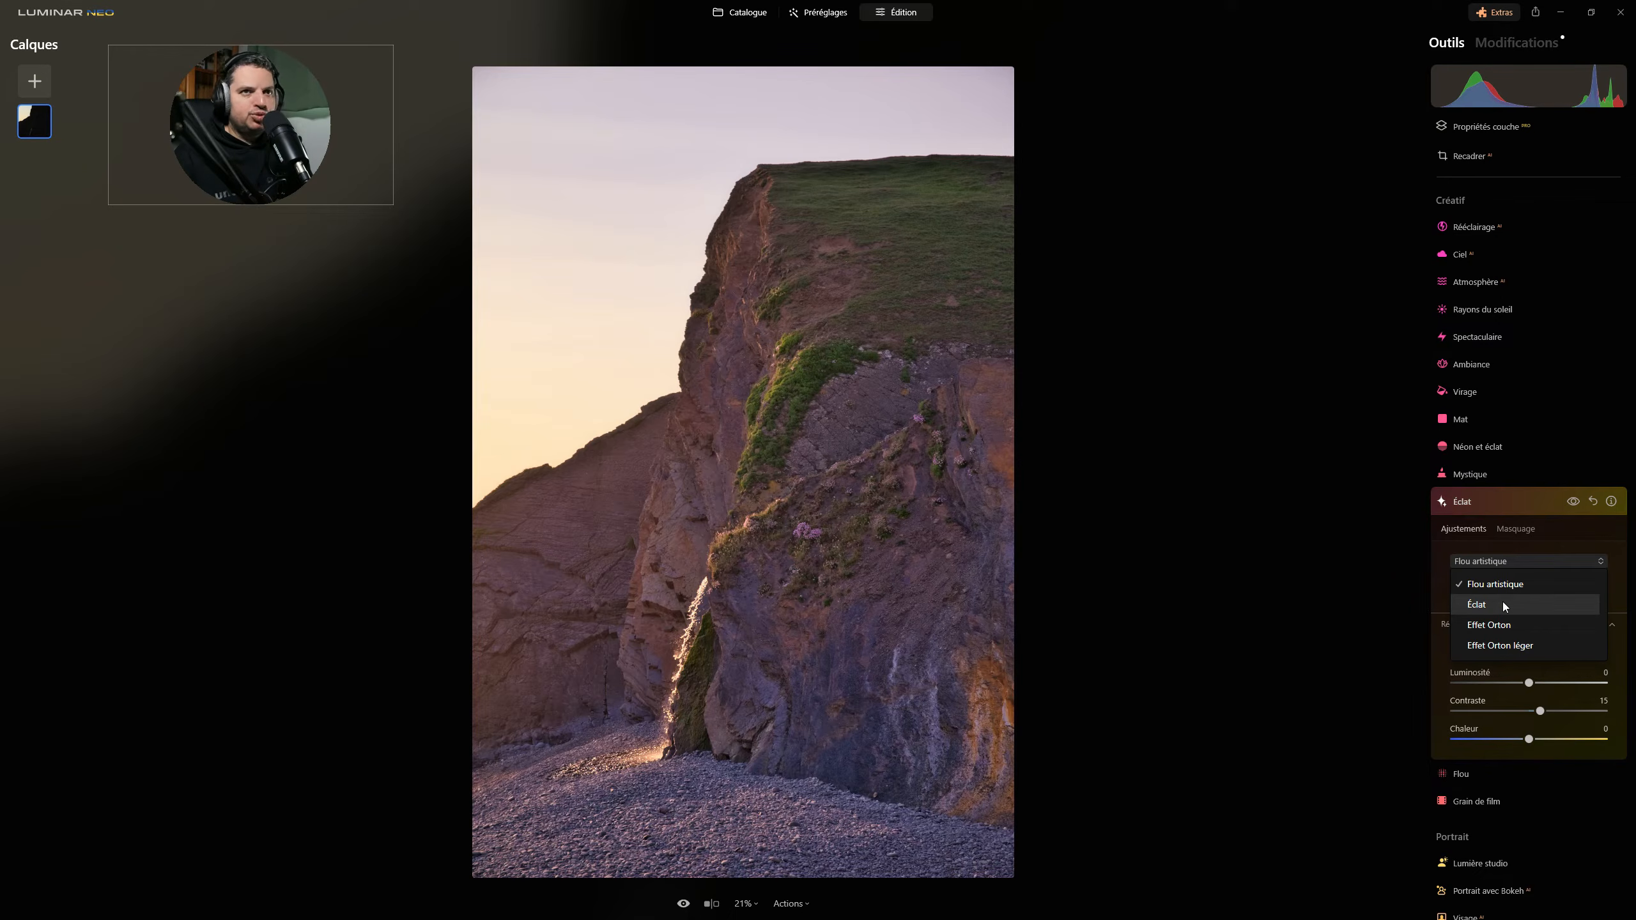
pyautogui.click(1503, 604)
pyautogui.click(1516, 560)
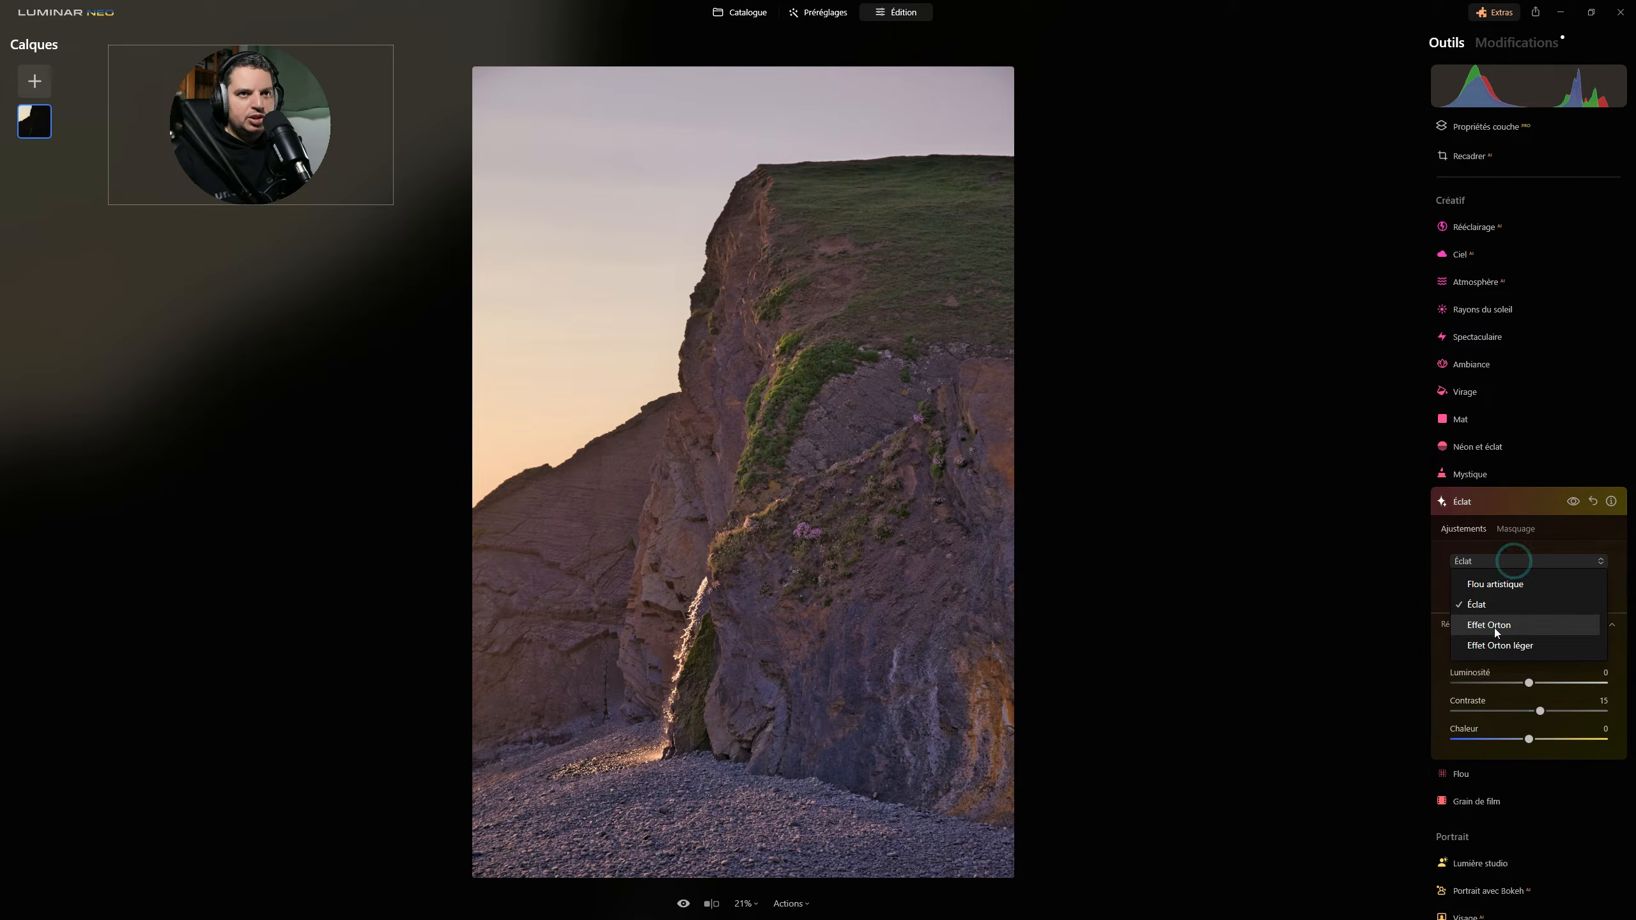
pyautogui.click(1494, 627)
pyautogui.click(1503, 561)
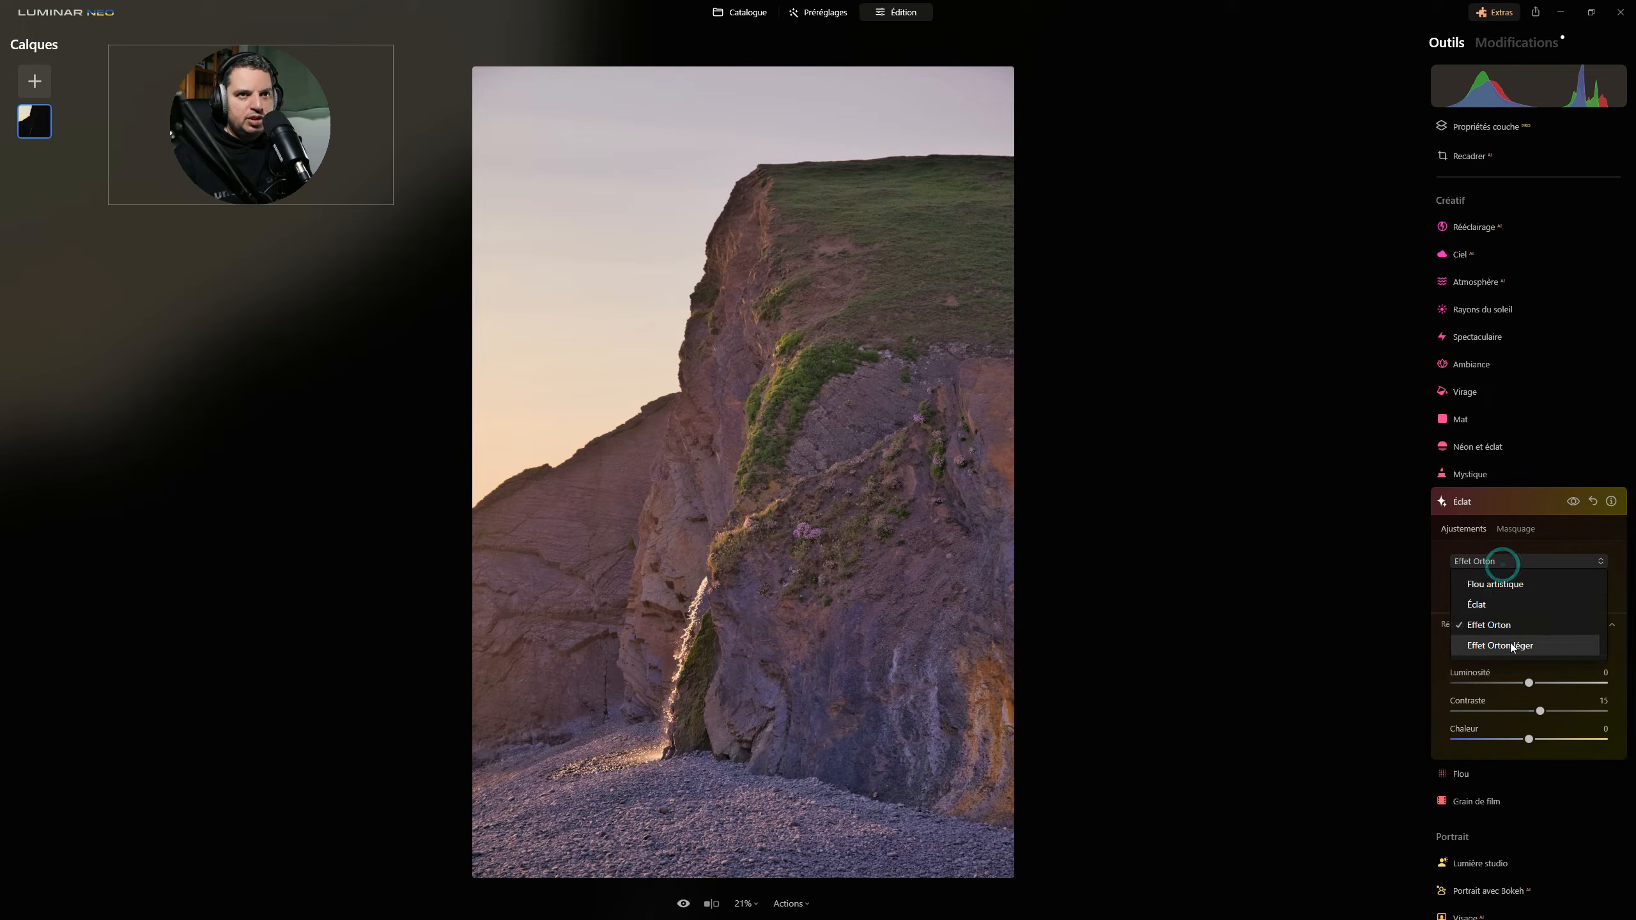
pyautogui.click(1510, 644)
pyautogui.click(1514, 561)
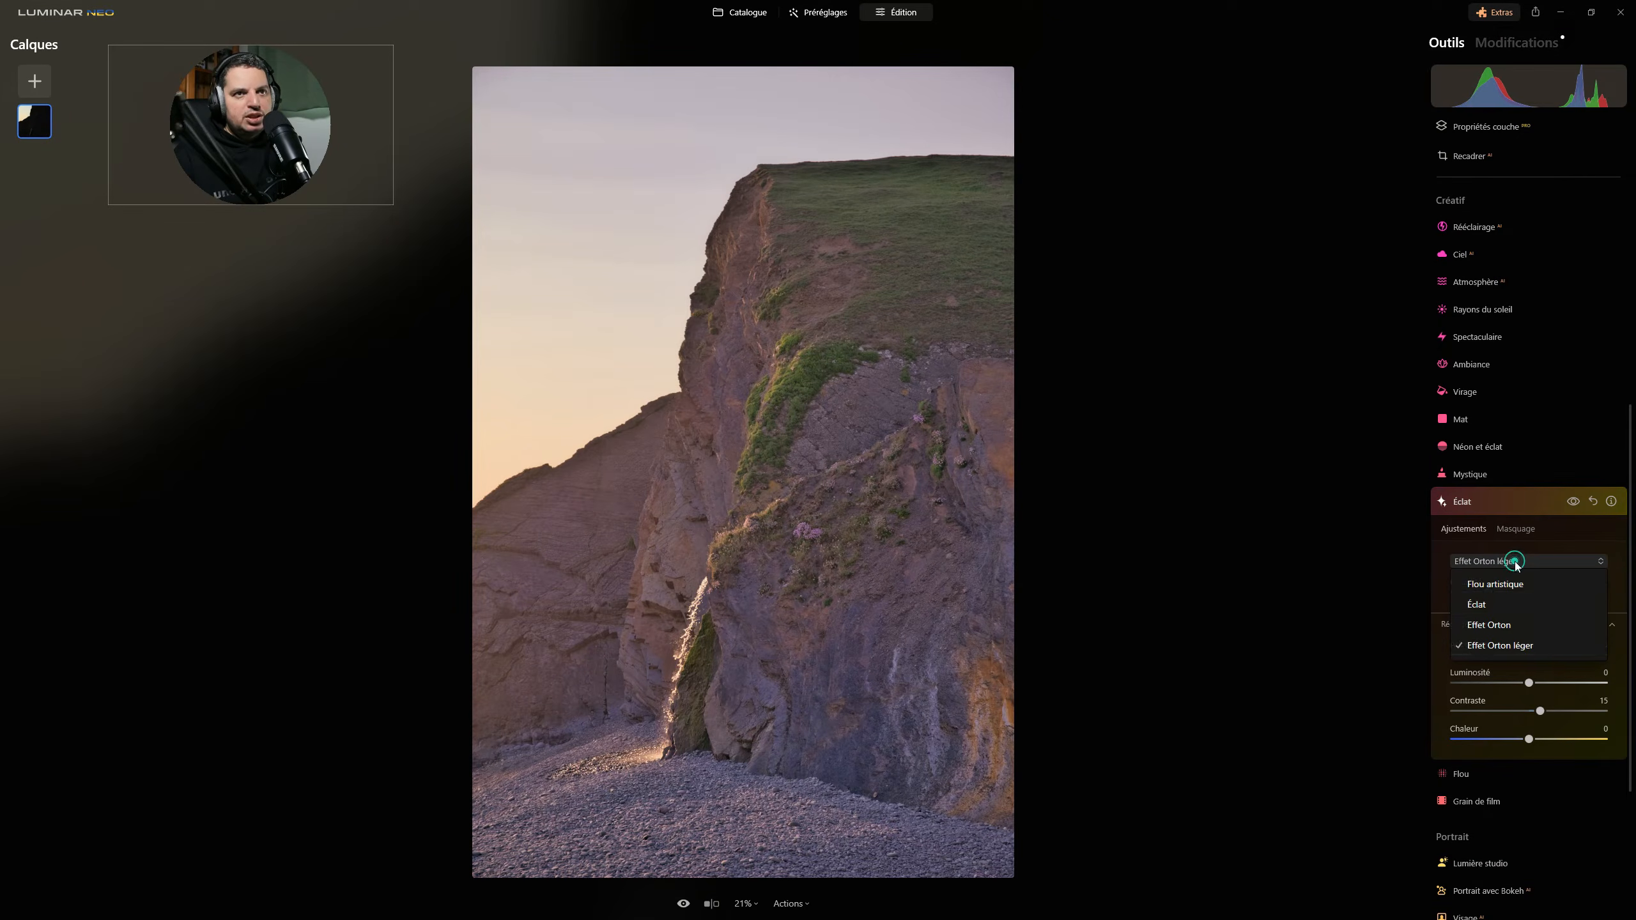
pyautogui.click(1506, 621)
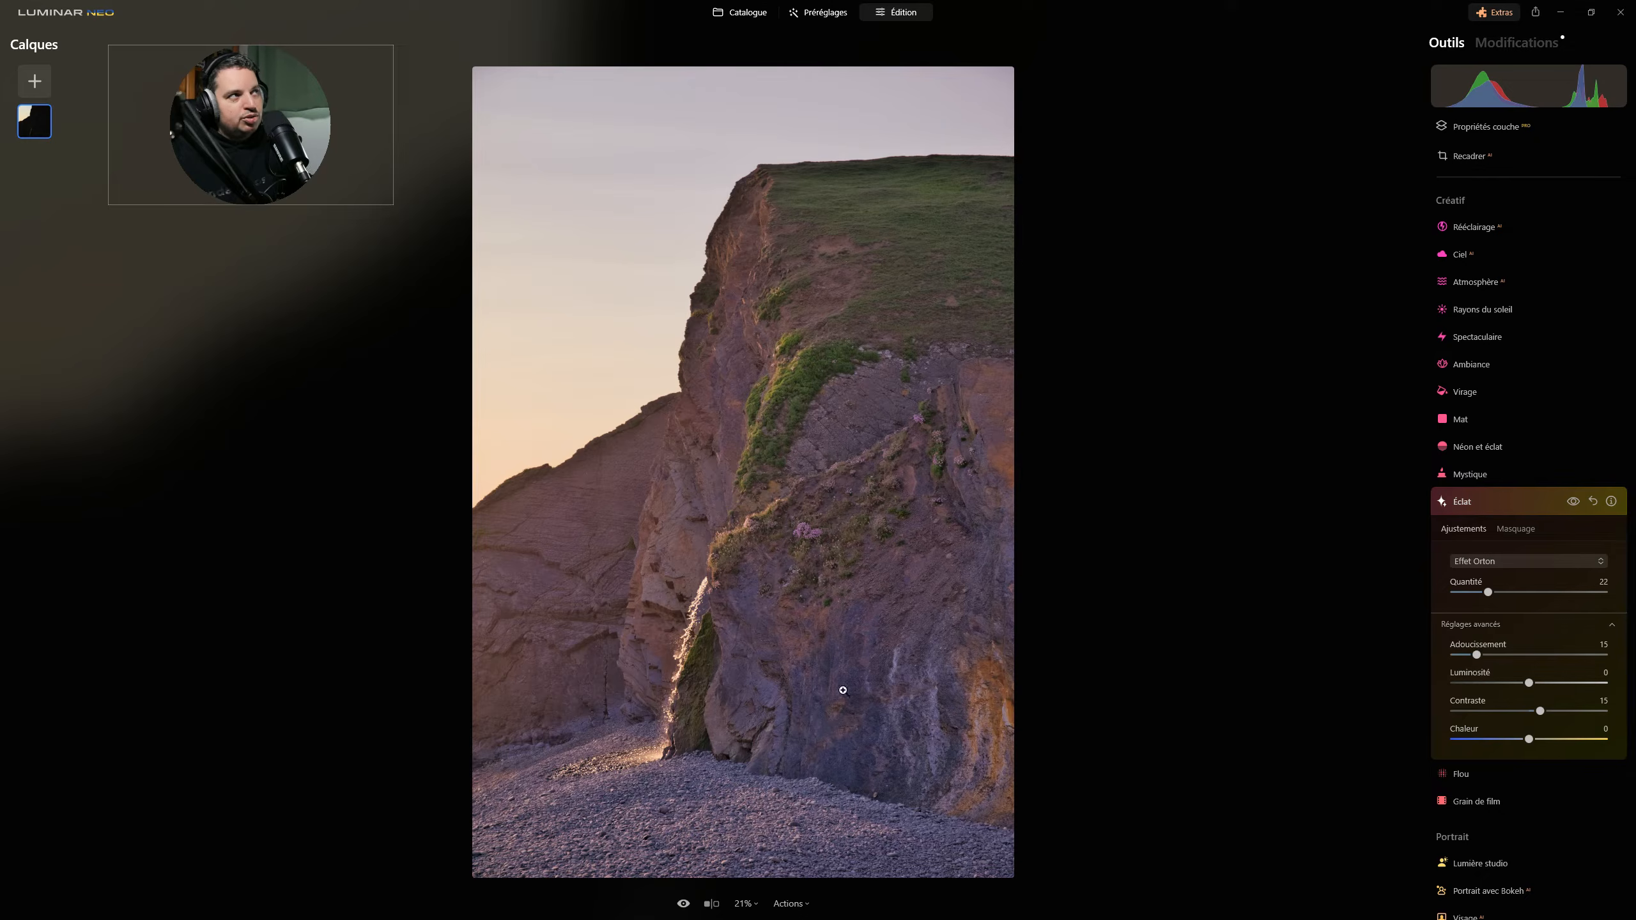
# - Try out a duplicate of the photo layer, looking over its blend mode and masking options, and remove the duplicate
pyautogui.rightClick(29, 126)
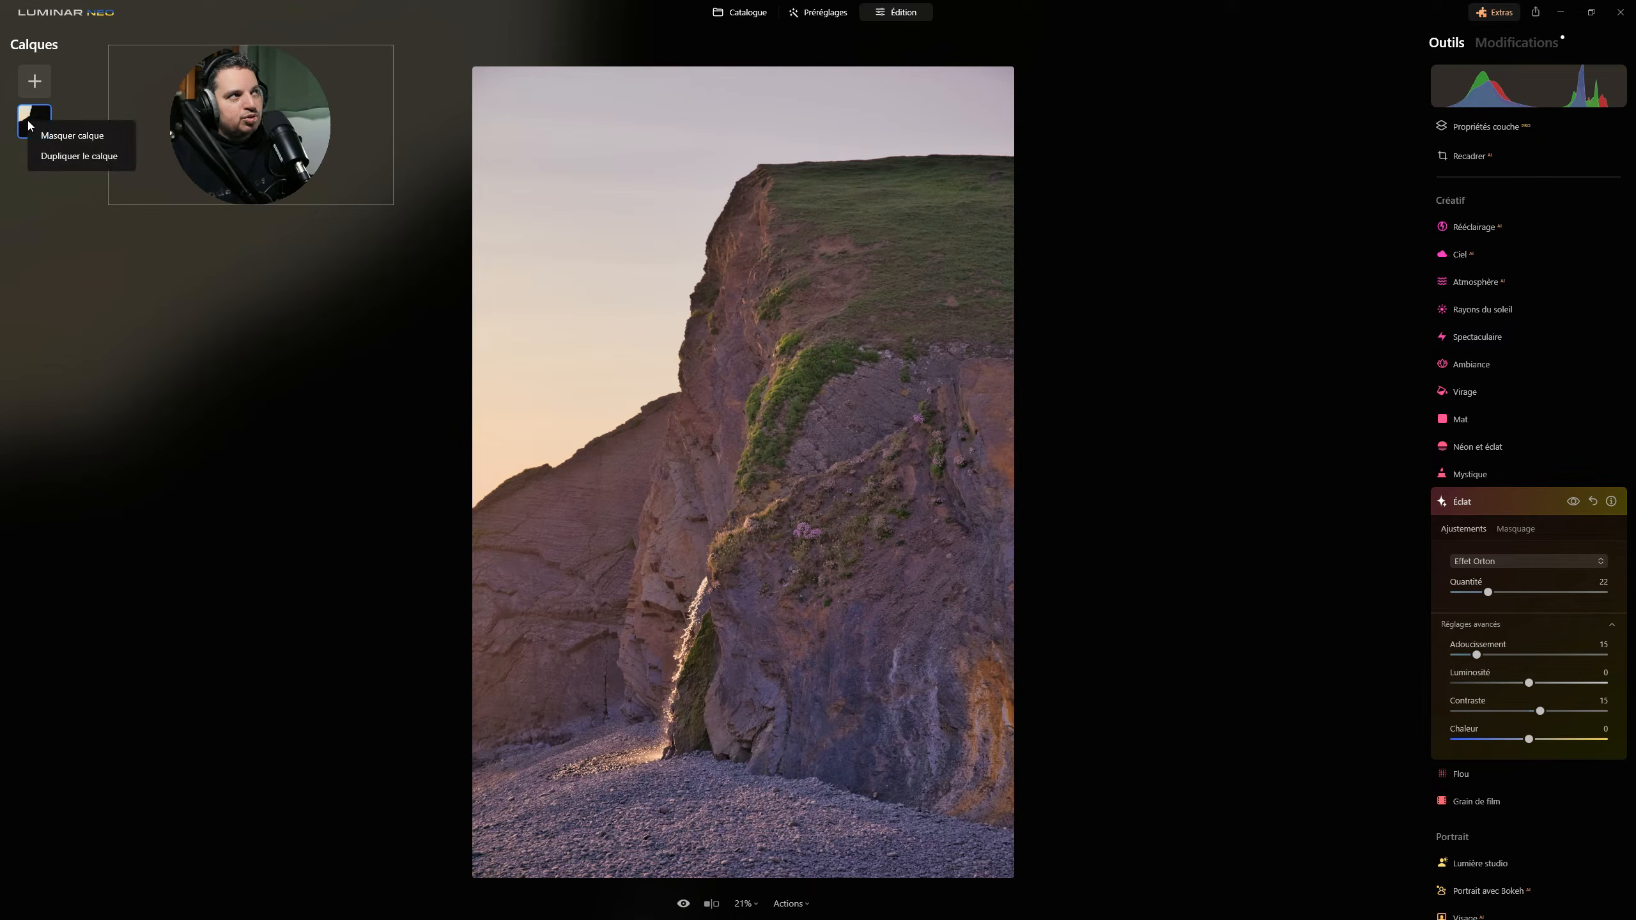
pyautogui.click(44, 156)
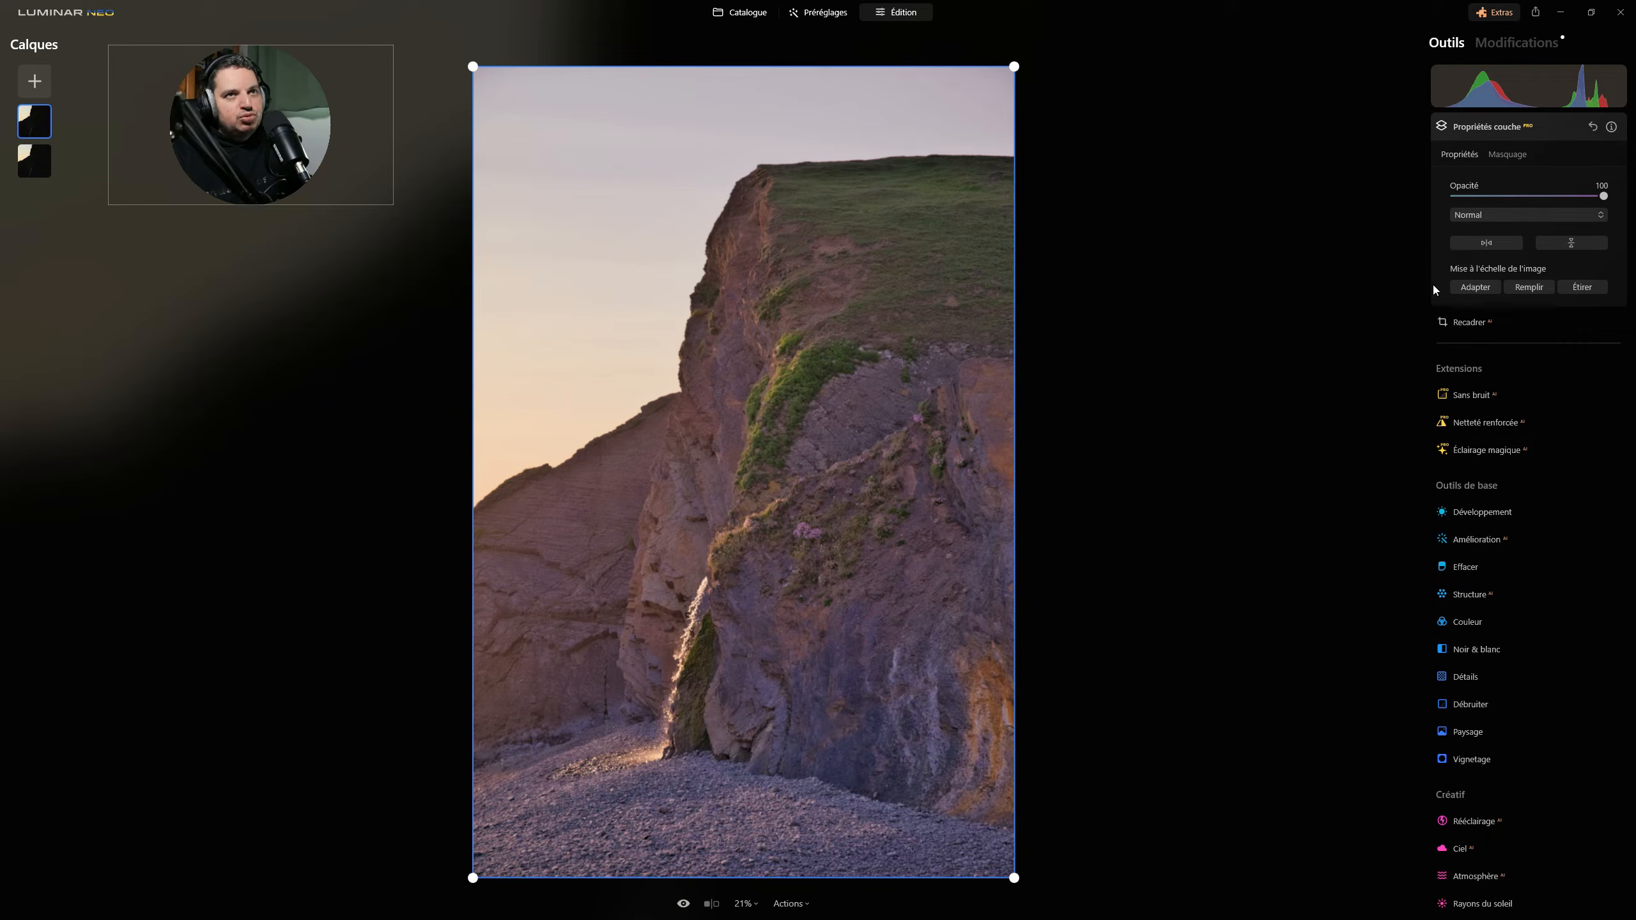
pyautogui.click(1475, 214)
pyautogui.click(1474, 215)
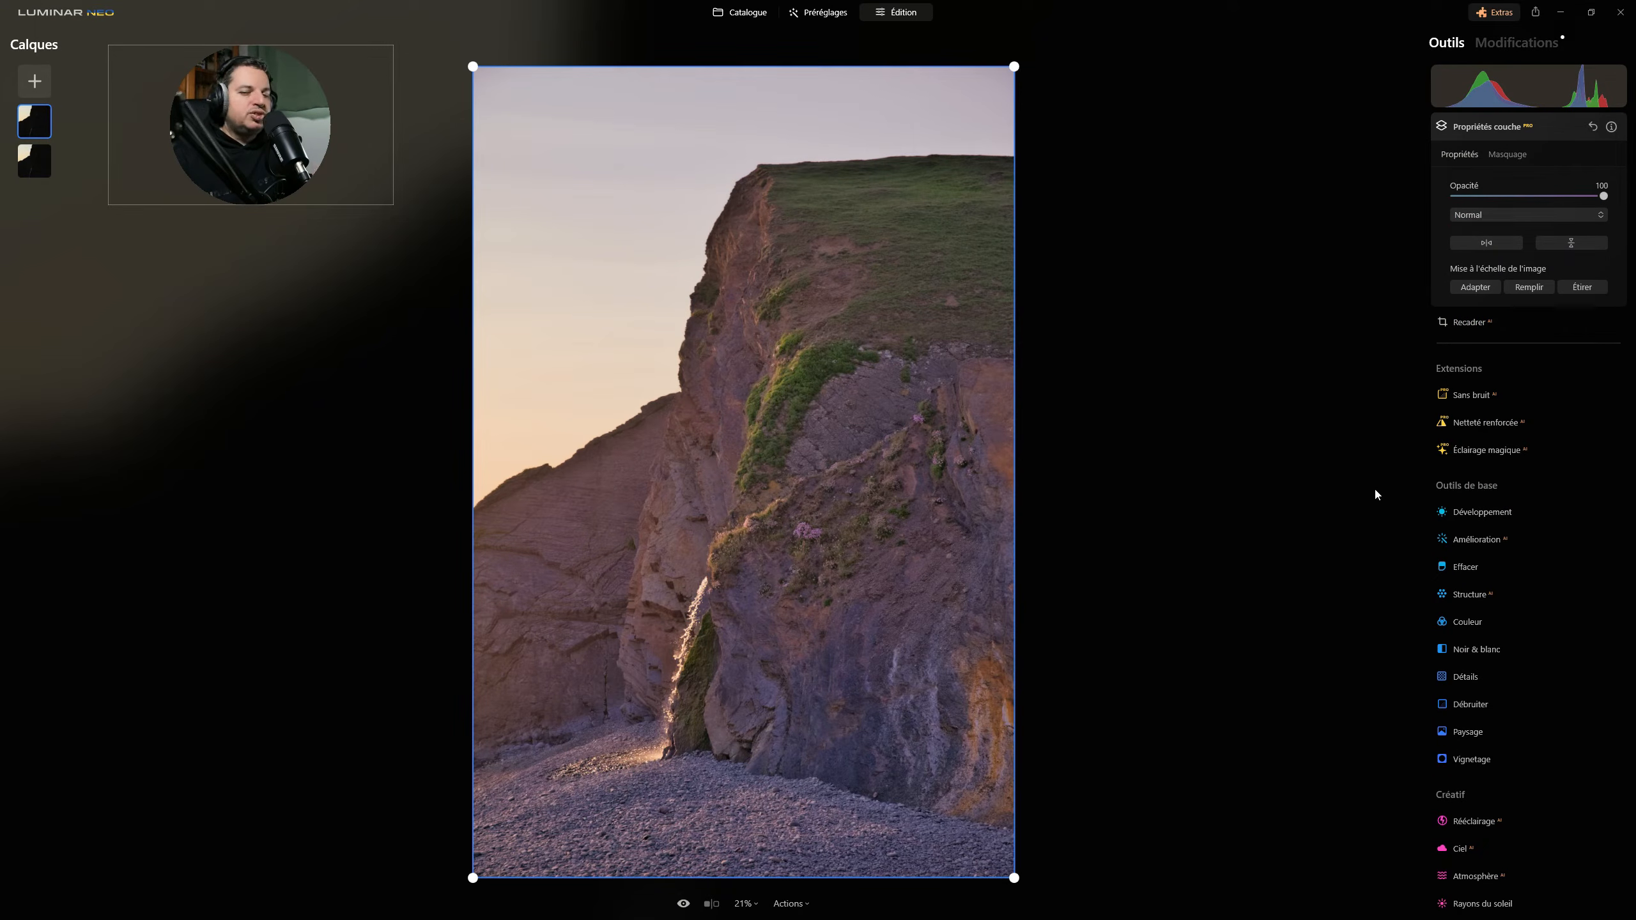
pyautogui.click(1518, 153)
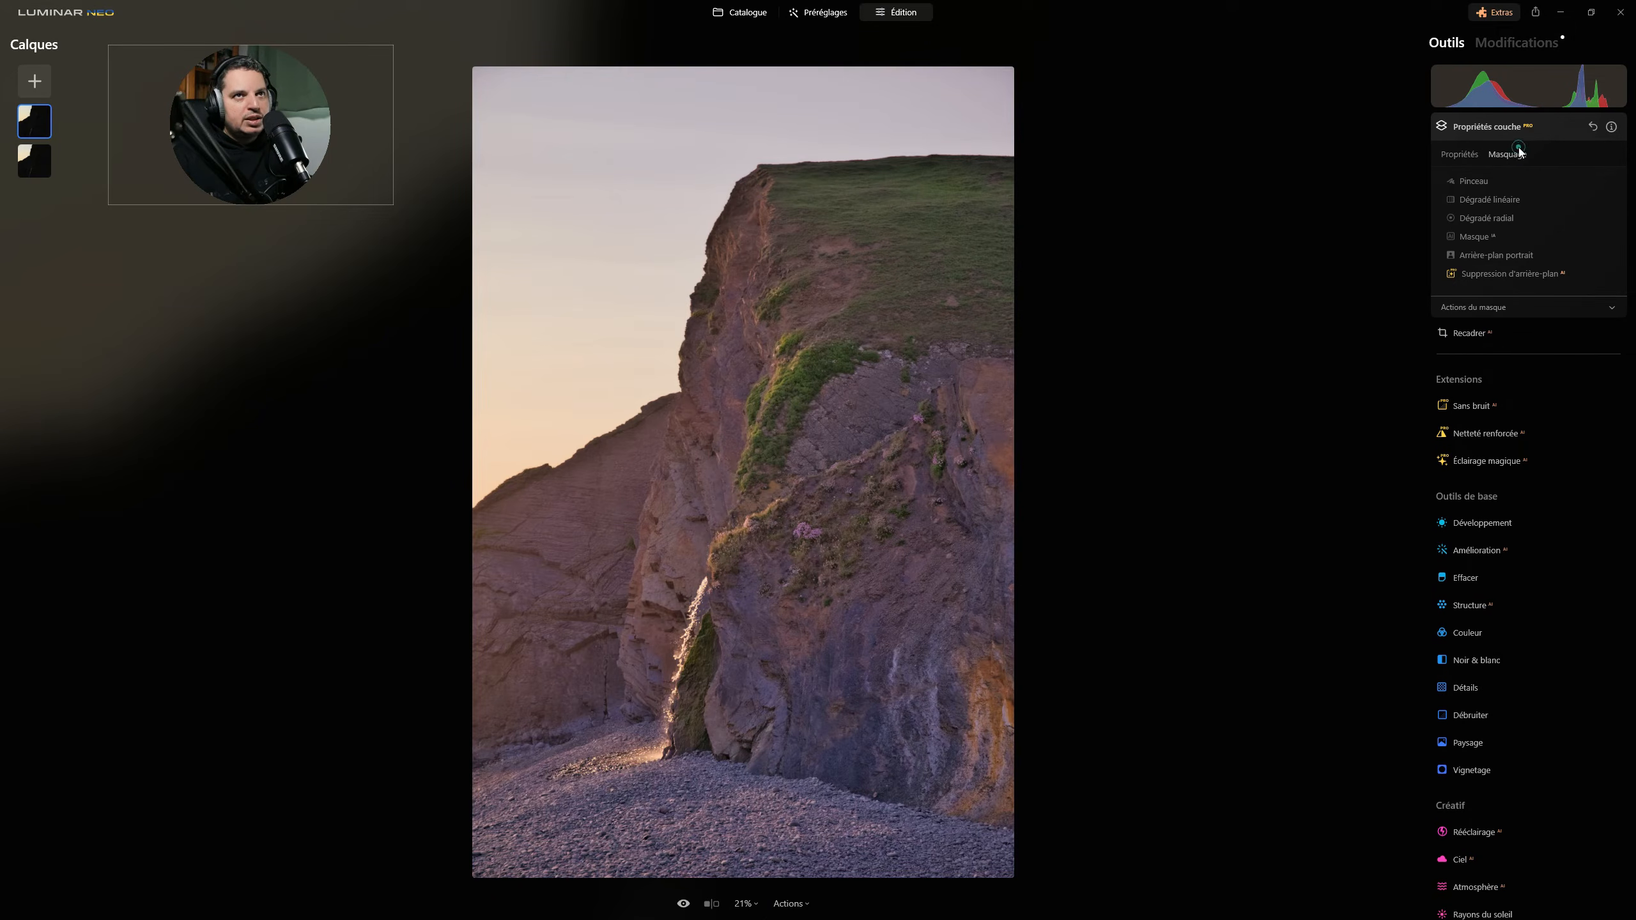
pyautogui.click(1463, 154)
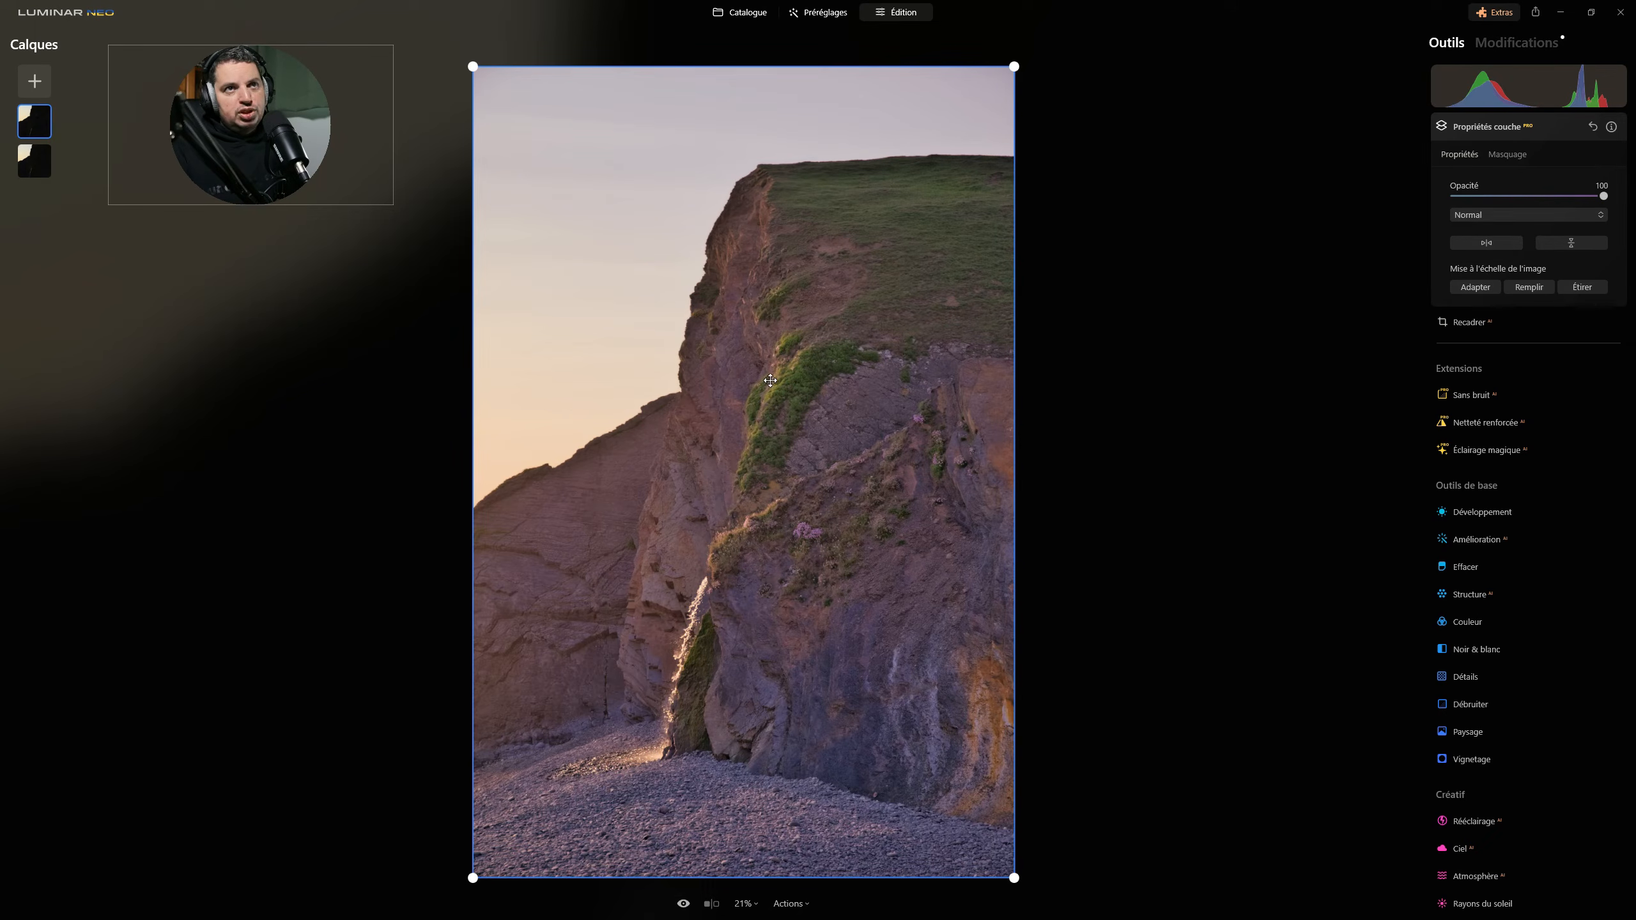
pyautogui.rightClick(32, 124)
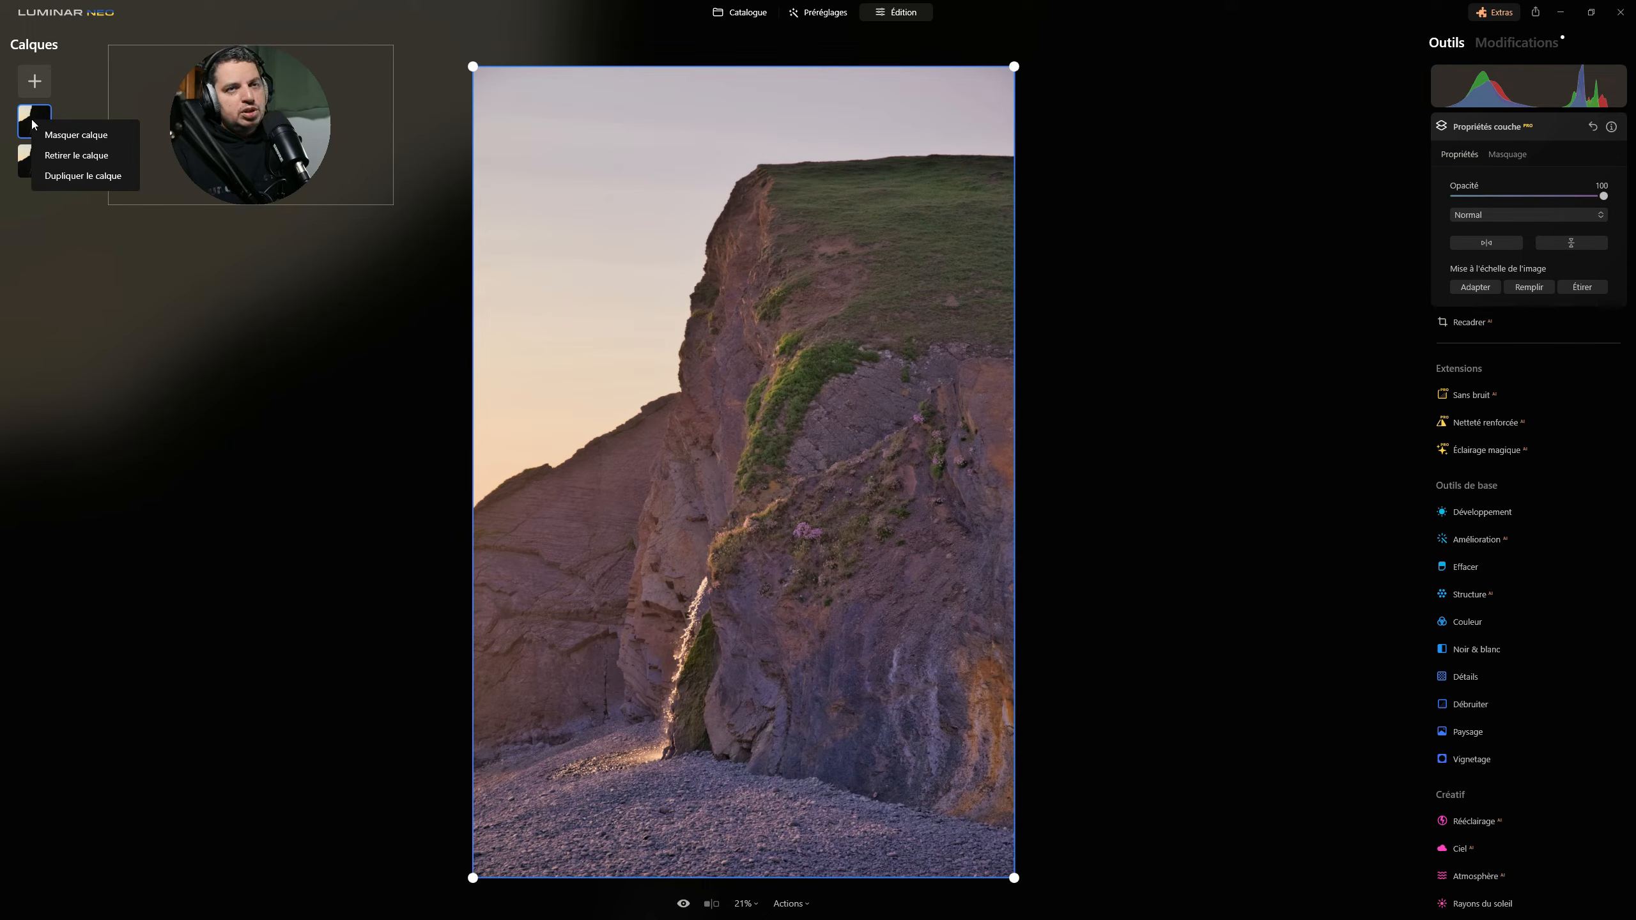
pyautogui.click(65, 162)
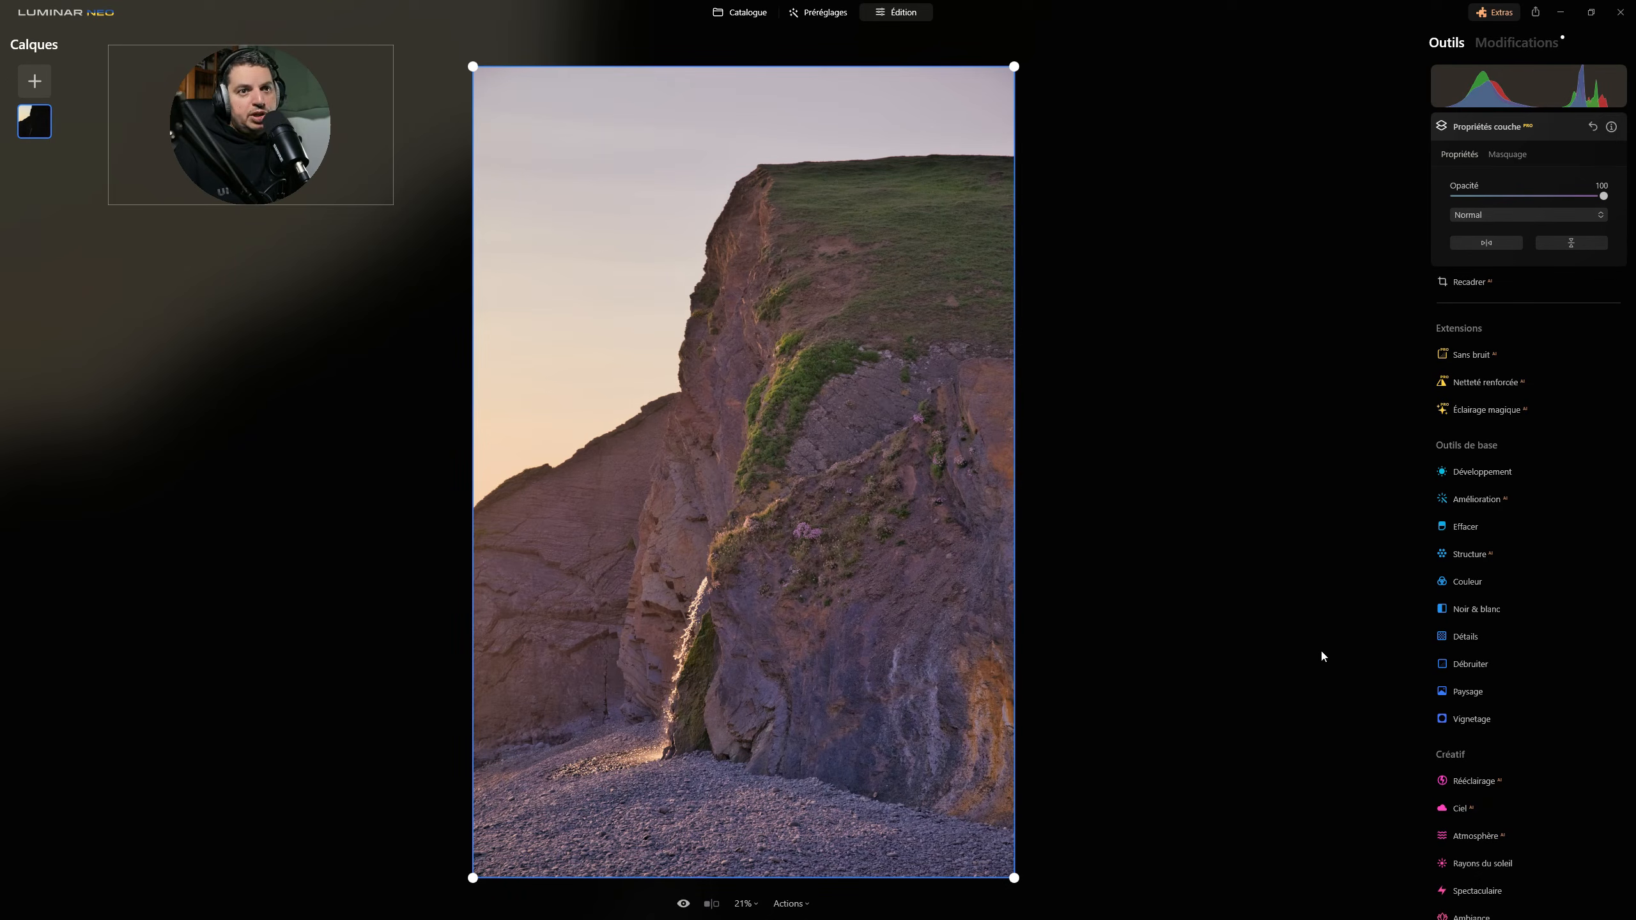
# - Compare the Éclat edit already applied to the photo with the settings of a fresh Éclat tool
pyautogui.click(1549, 41)
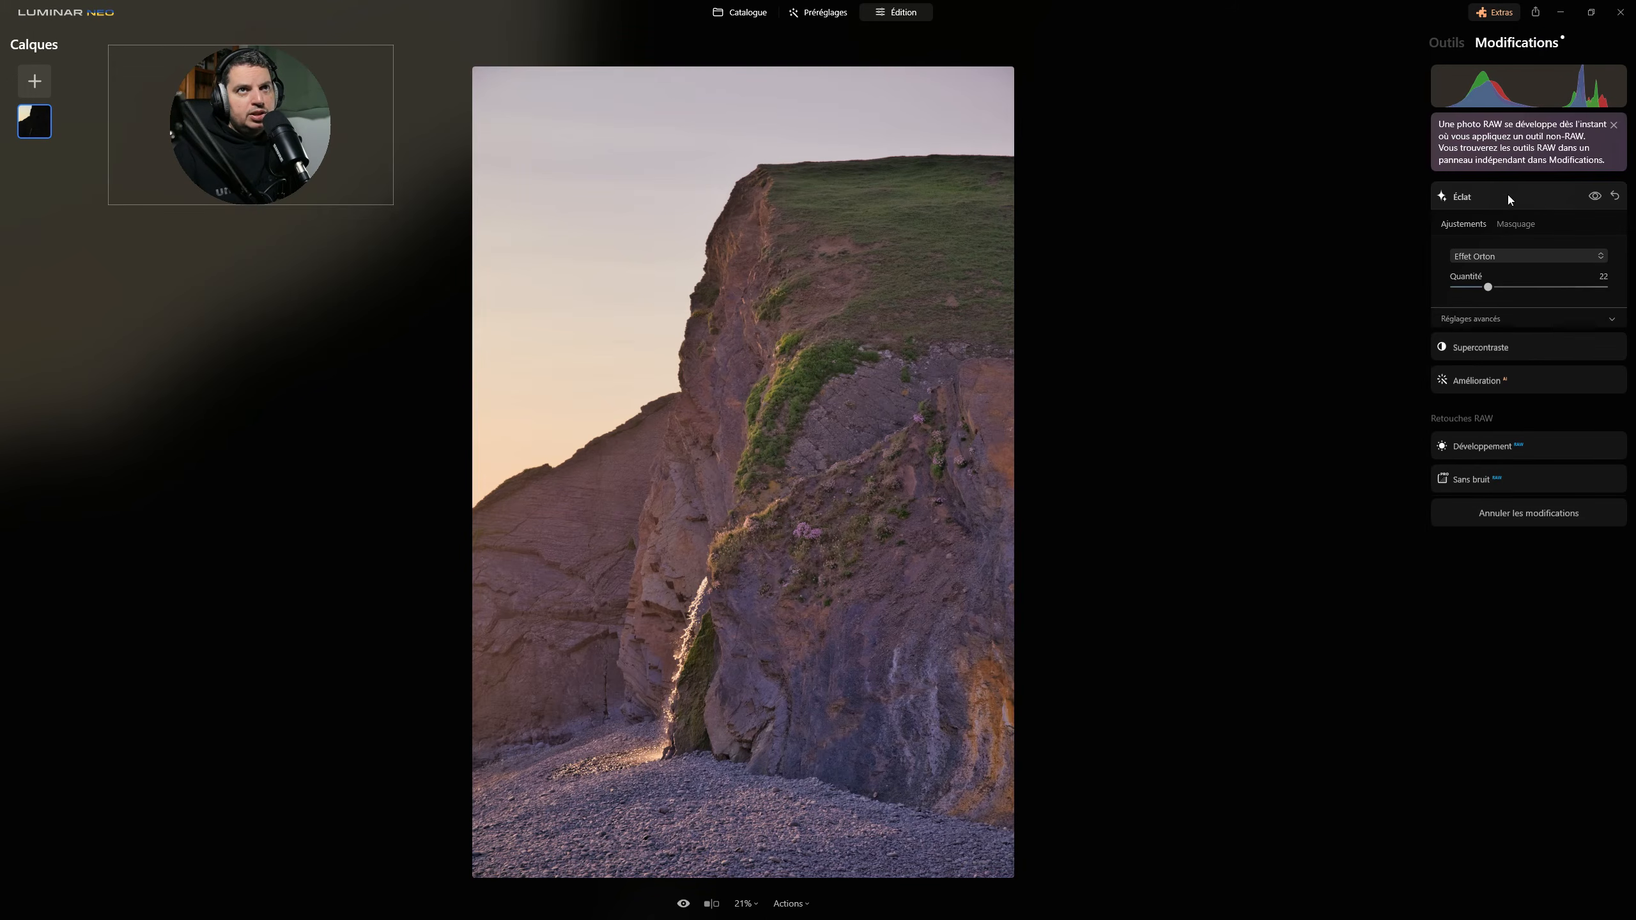
pyautogui.click(1449, 44)
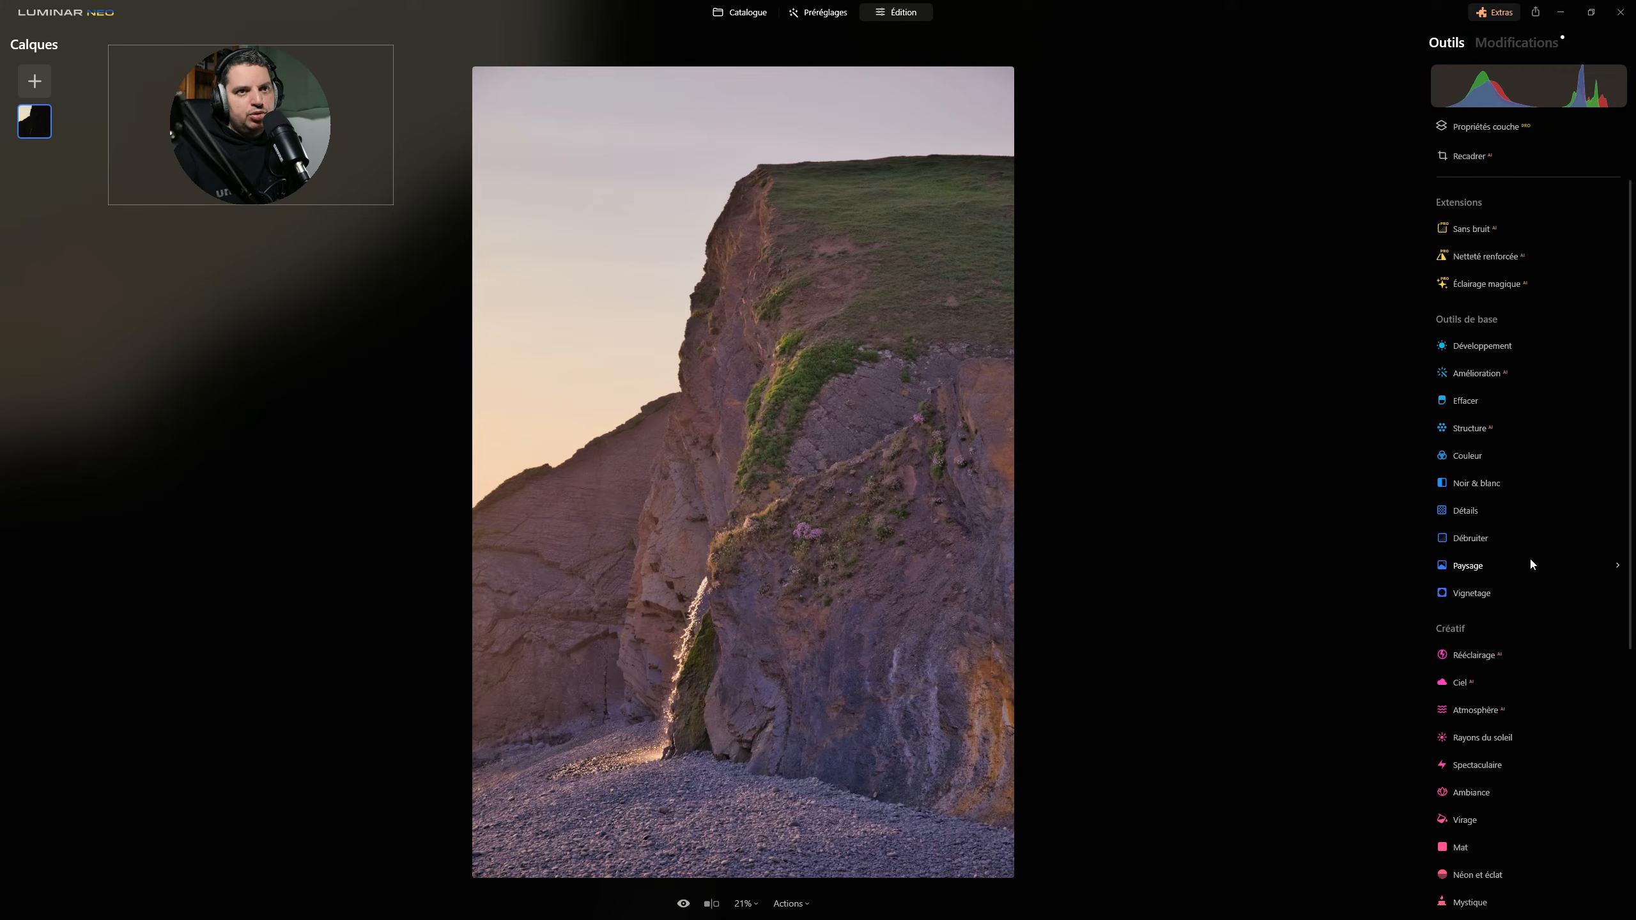
pyautogui.scroll(-4, 1532, 560)
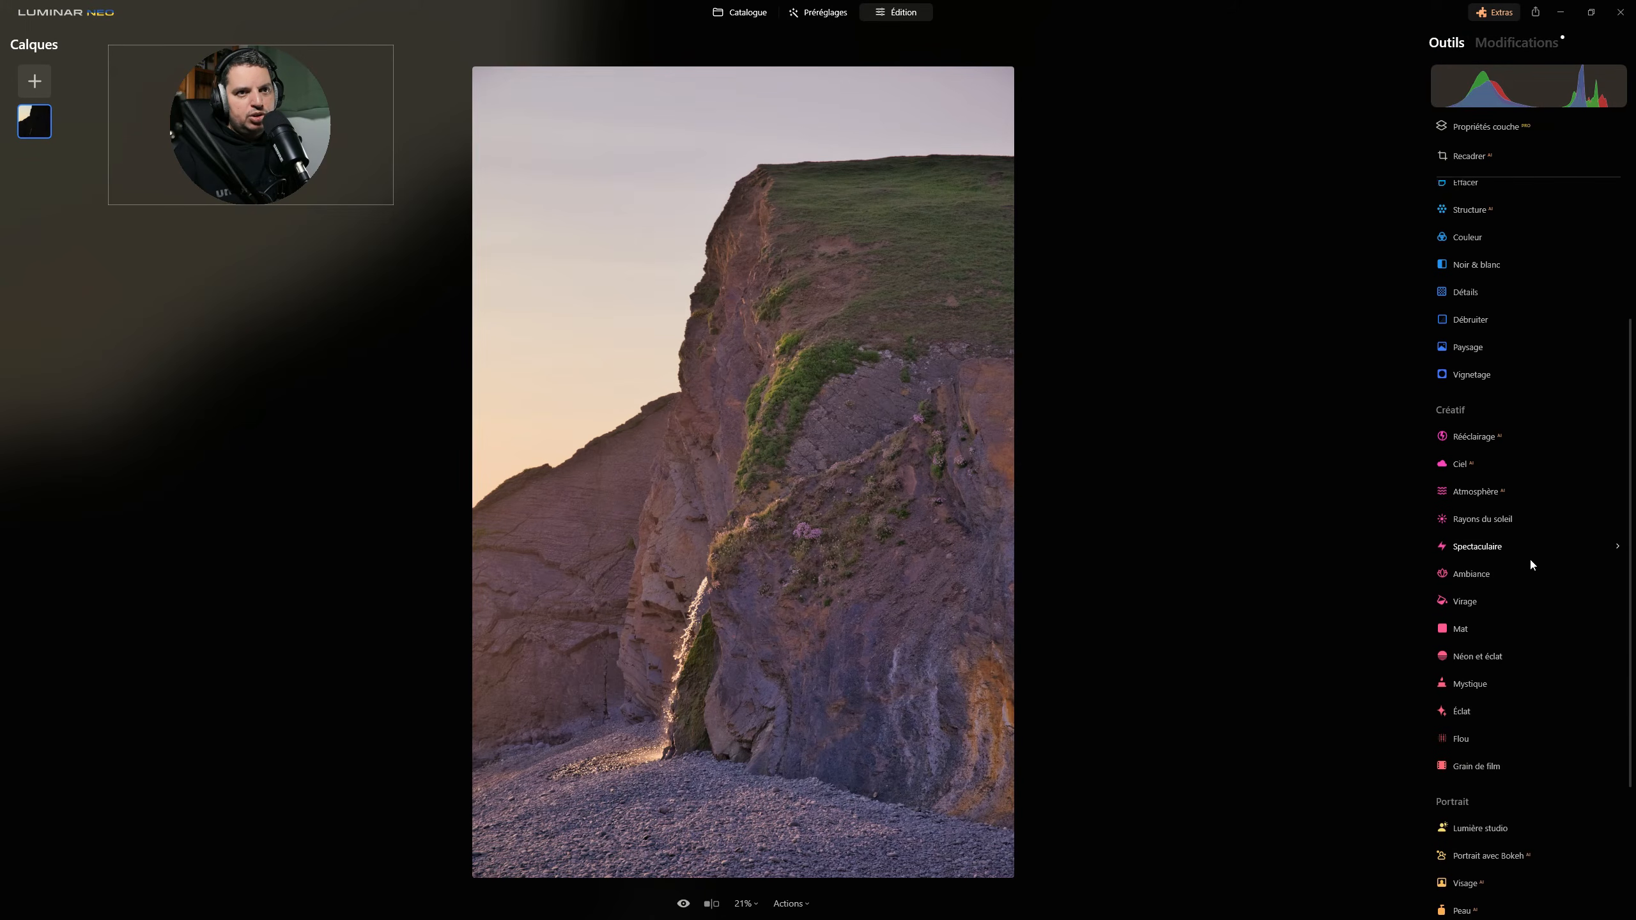
pyautogui.click(1446, 701)
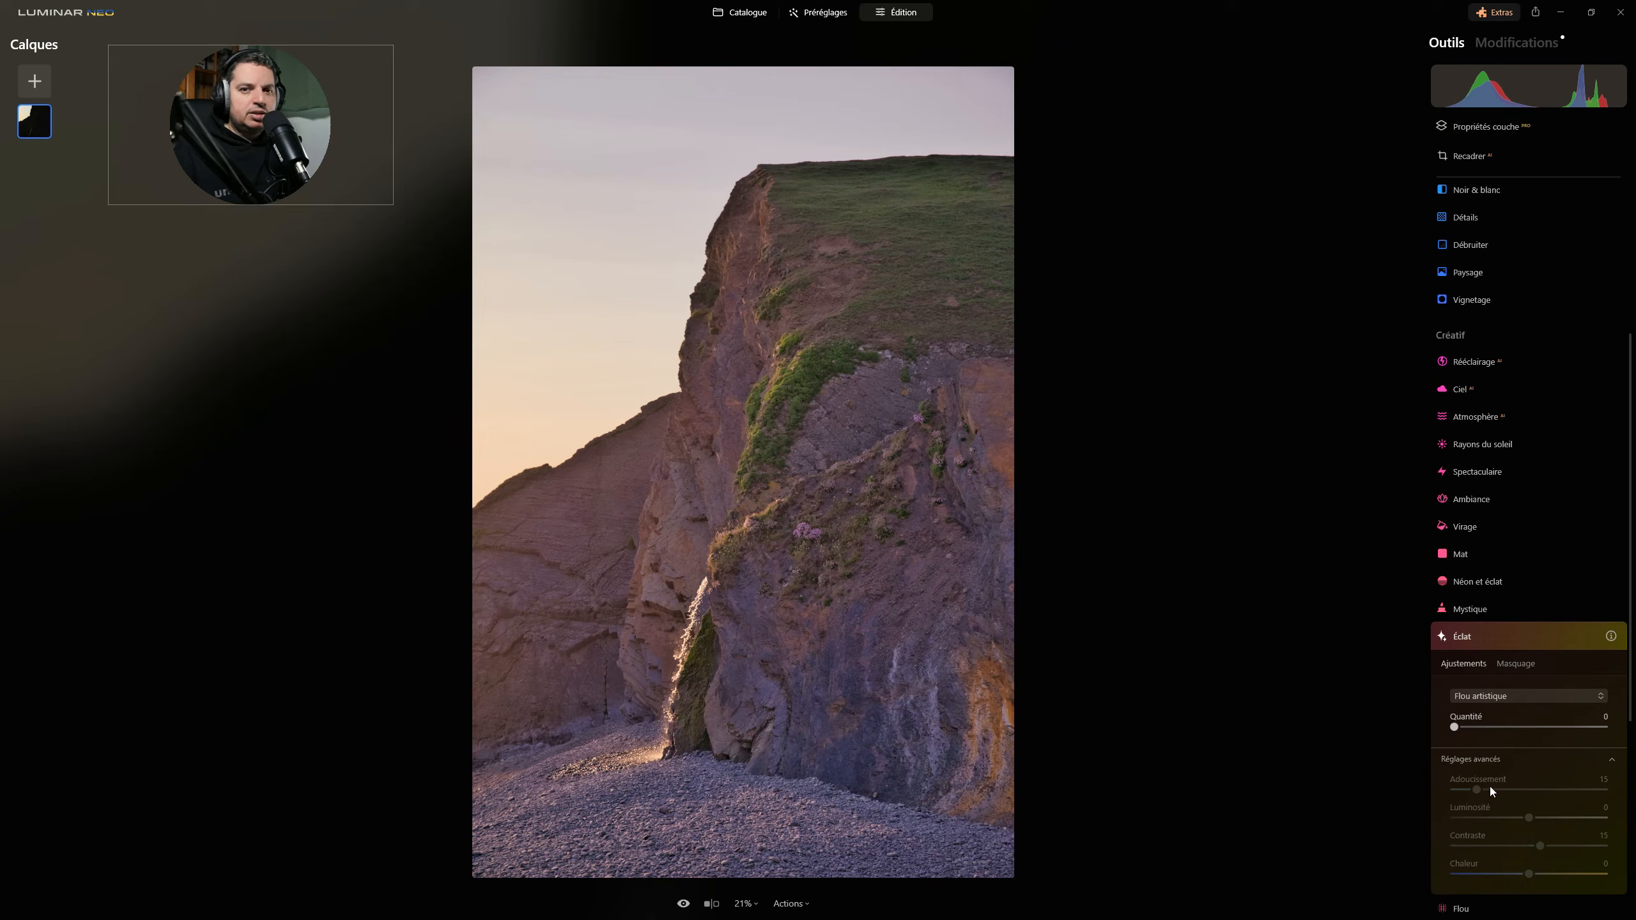
pyautogui.click(1461, 637)
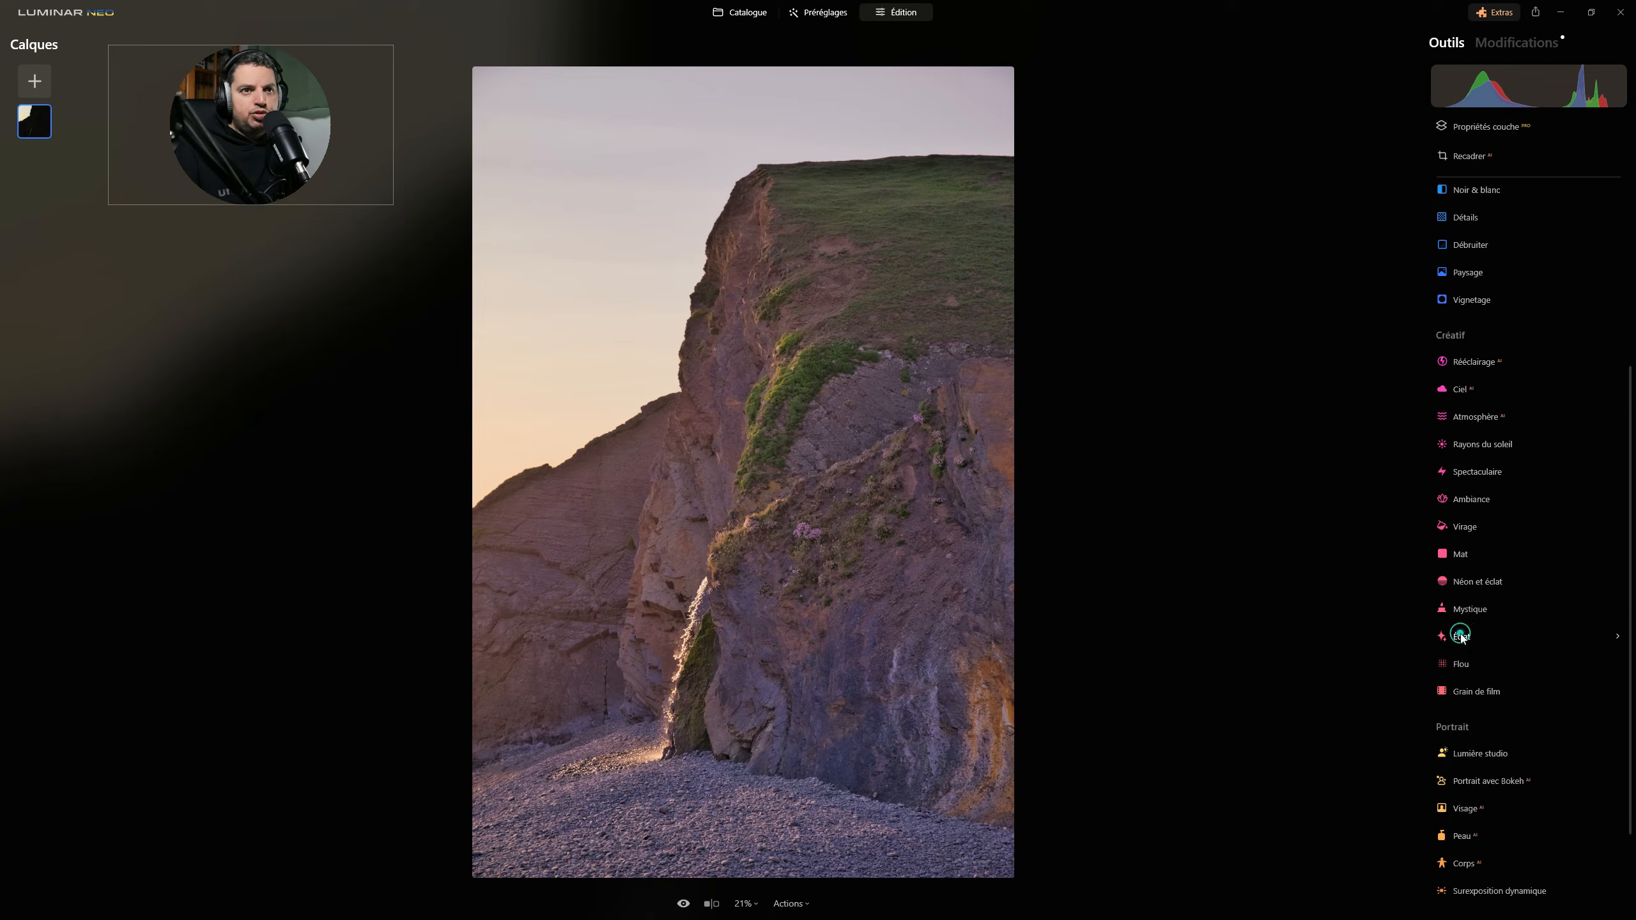
# - In the applied Éclat edit, set Adoucissement to 20, Luminosité to -12, Contraste to 32 and Chaleur to -5
pyautogui.click(1494, 44)
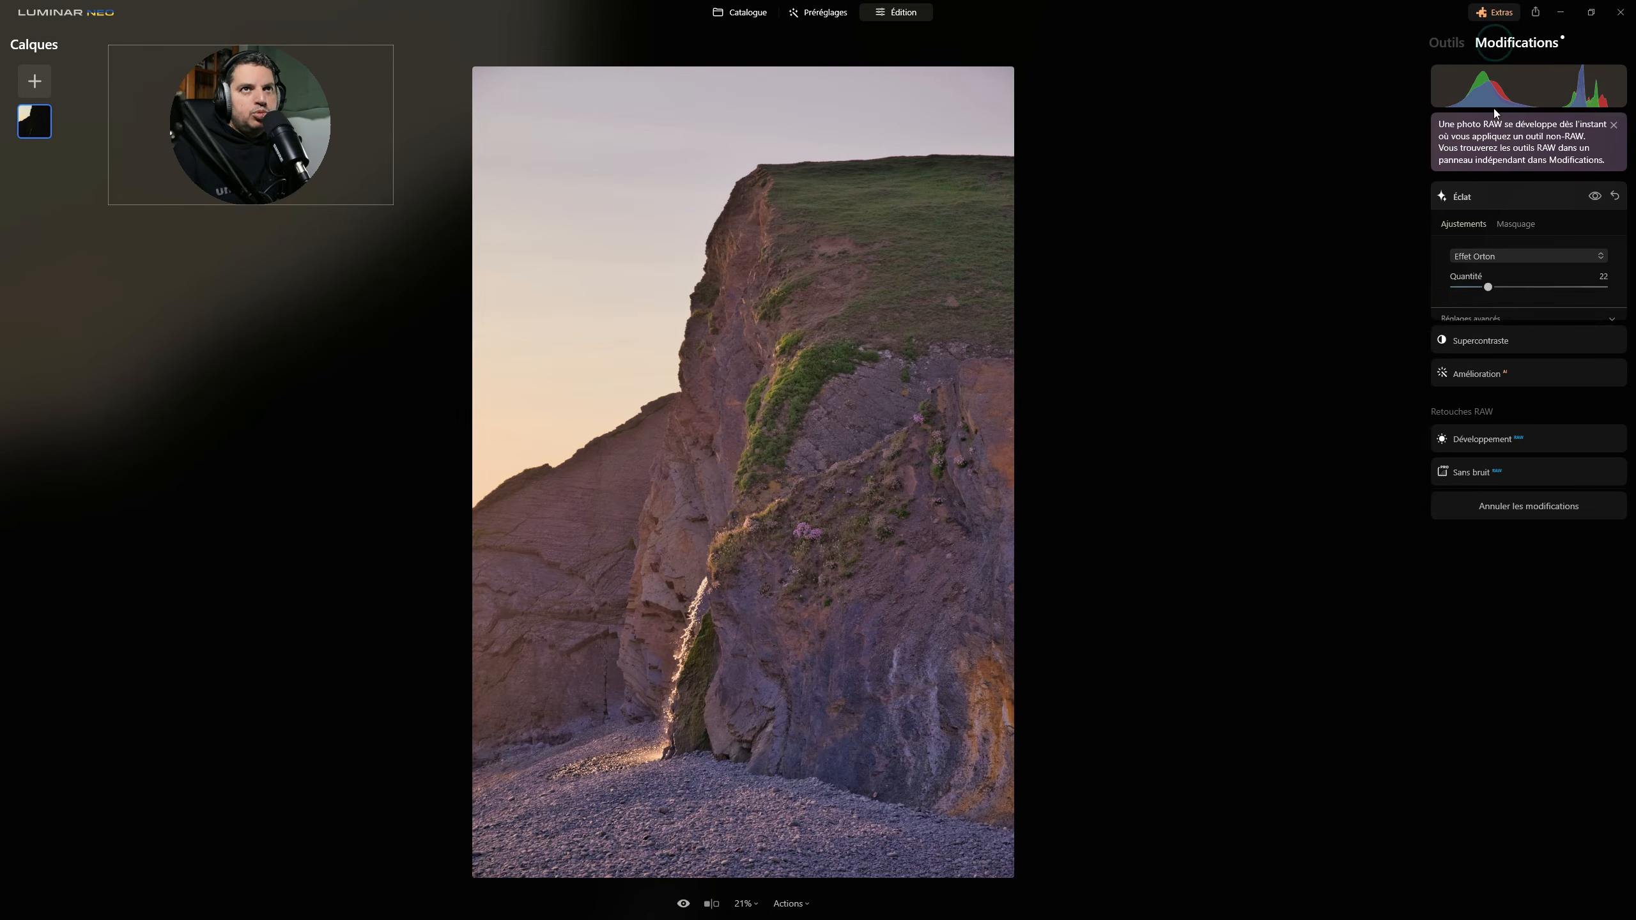
pyautogui.click(1466, 319)
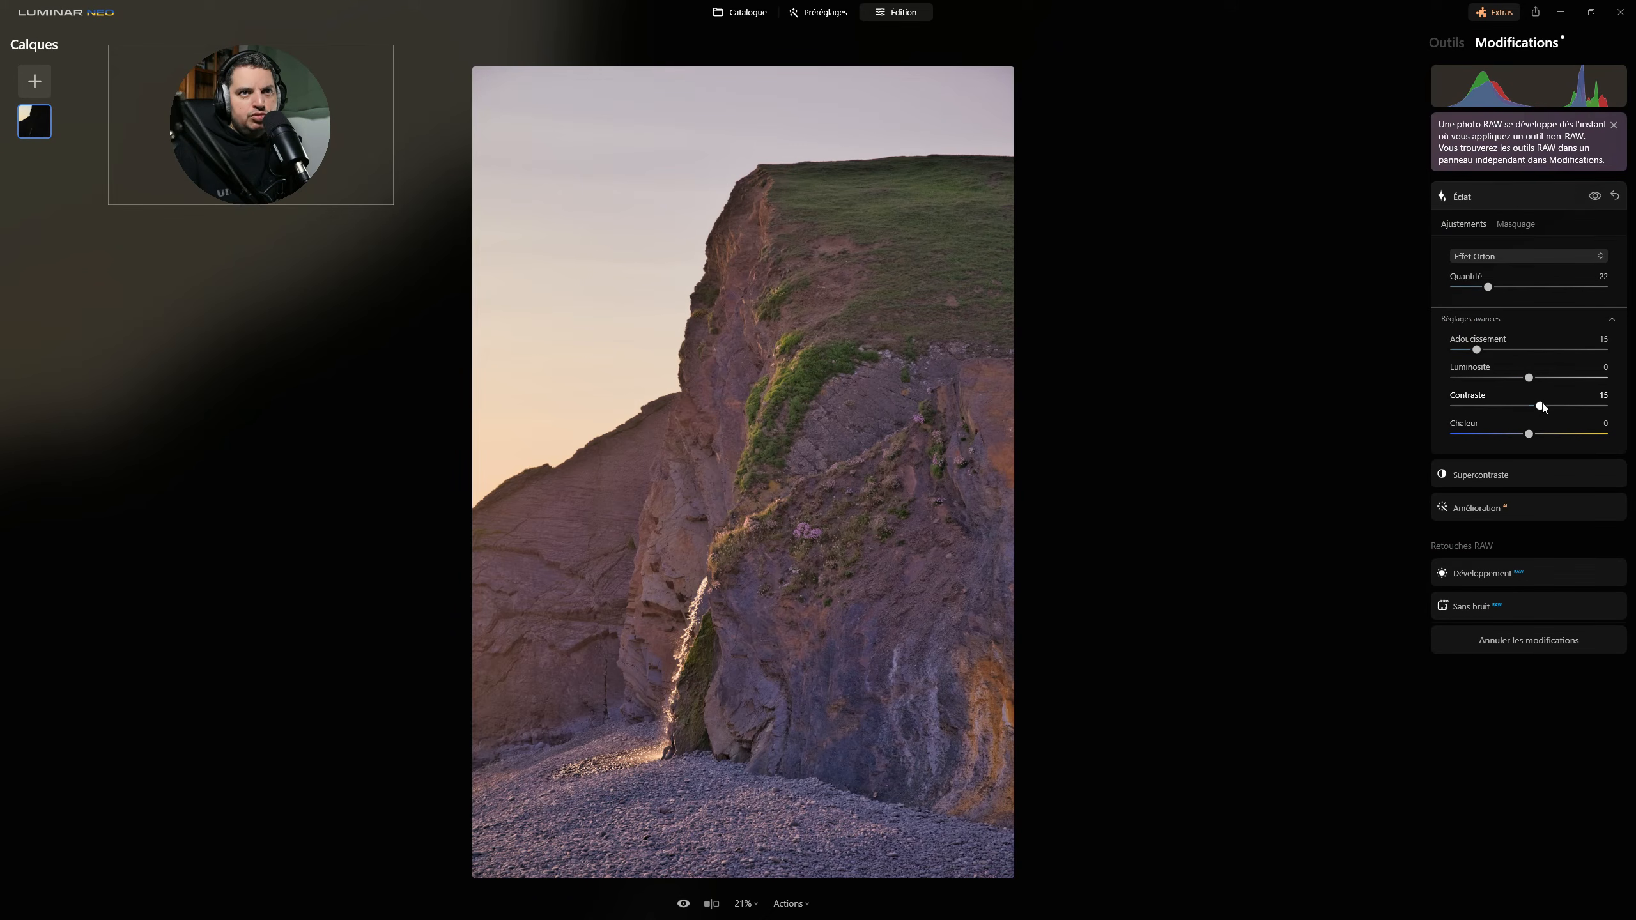
pyautogui.moveTo(1544, 407); pyautogui.dragTo(1524, 436)
pyautogui.moveTo(1529, 378); pyautogui.dragTo(1487, 351)
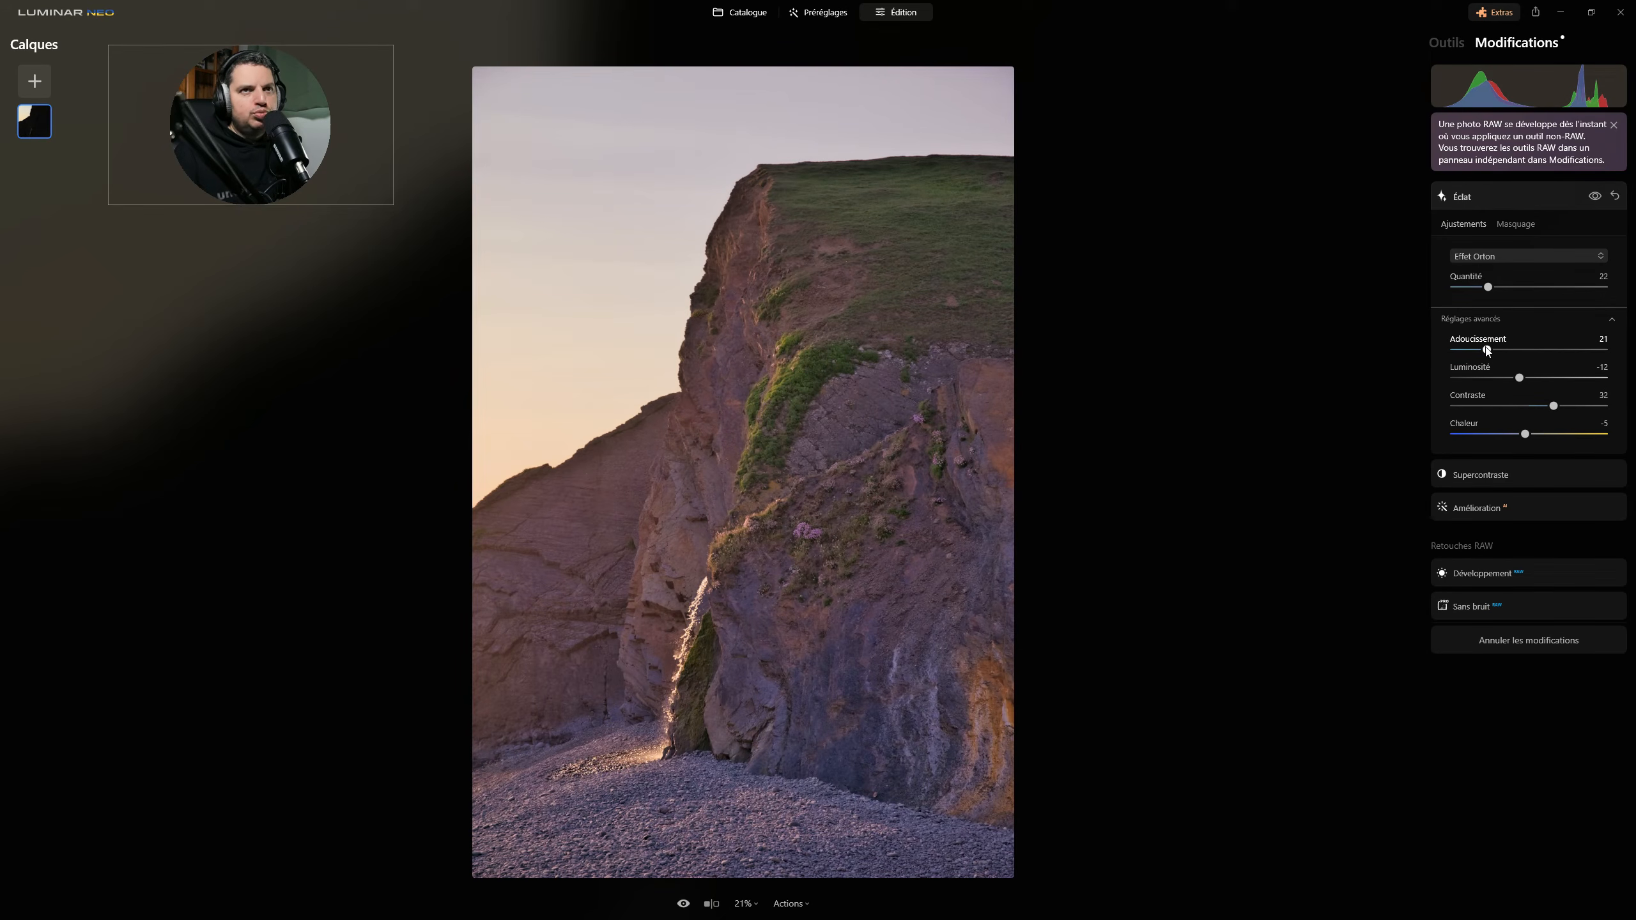
pyautogui.moveTo(1486, 350); pyautogui.dragTo(1485, 351)
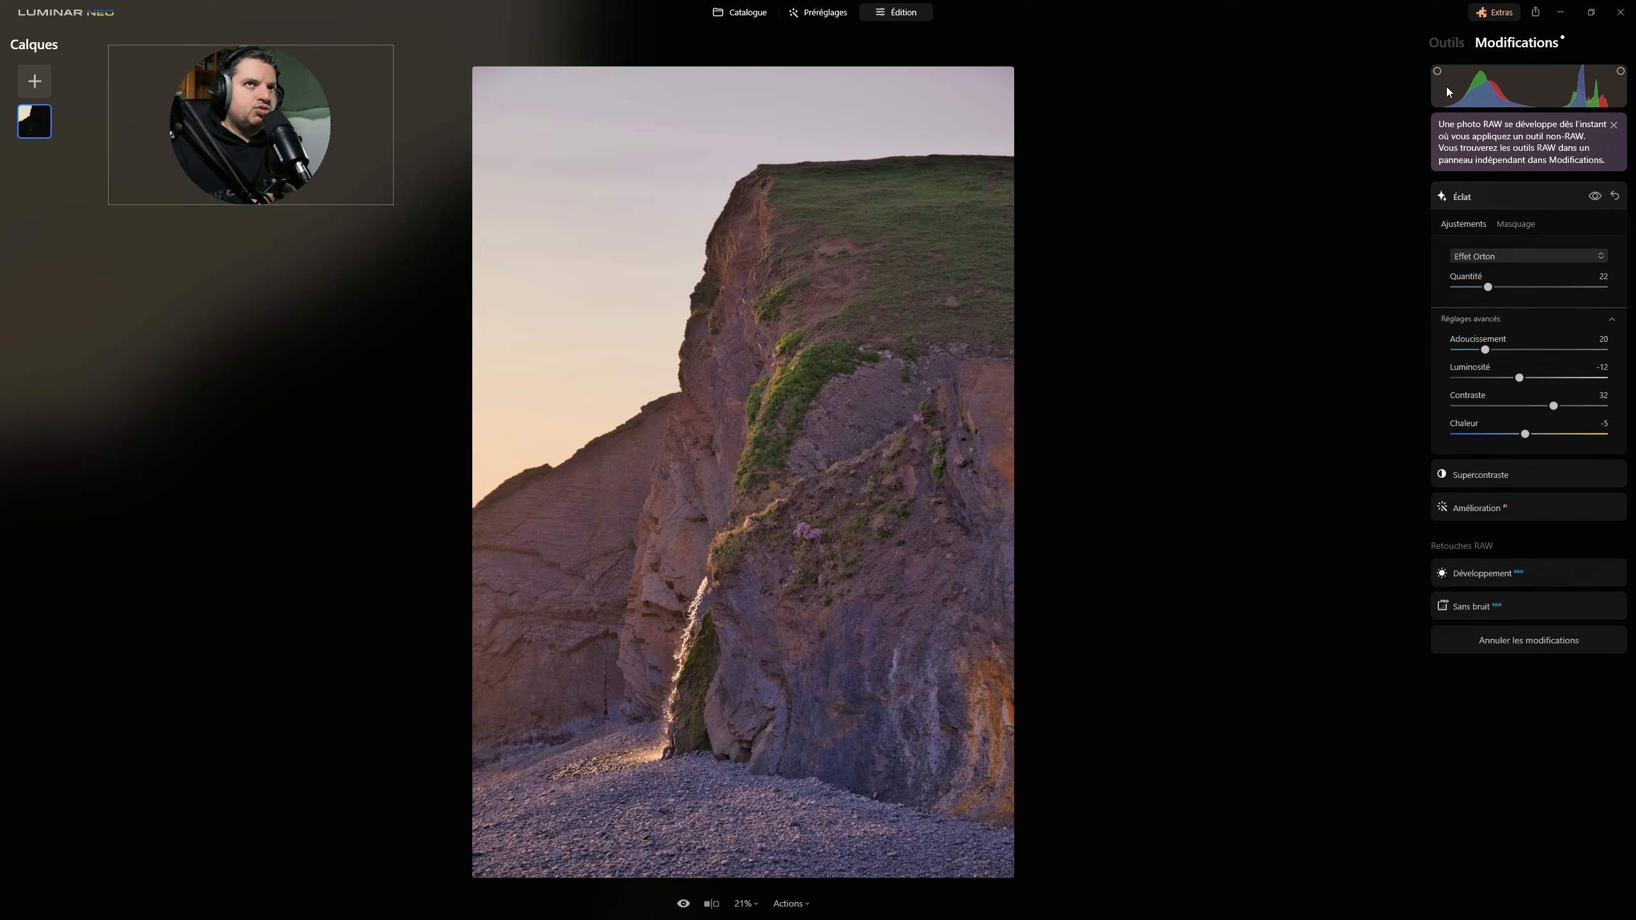
# - Strengthen the photo's texture by setting the Structure Quantité to 22
pyautogui.click(1454, 51)
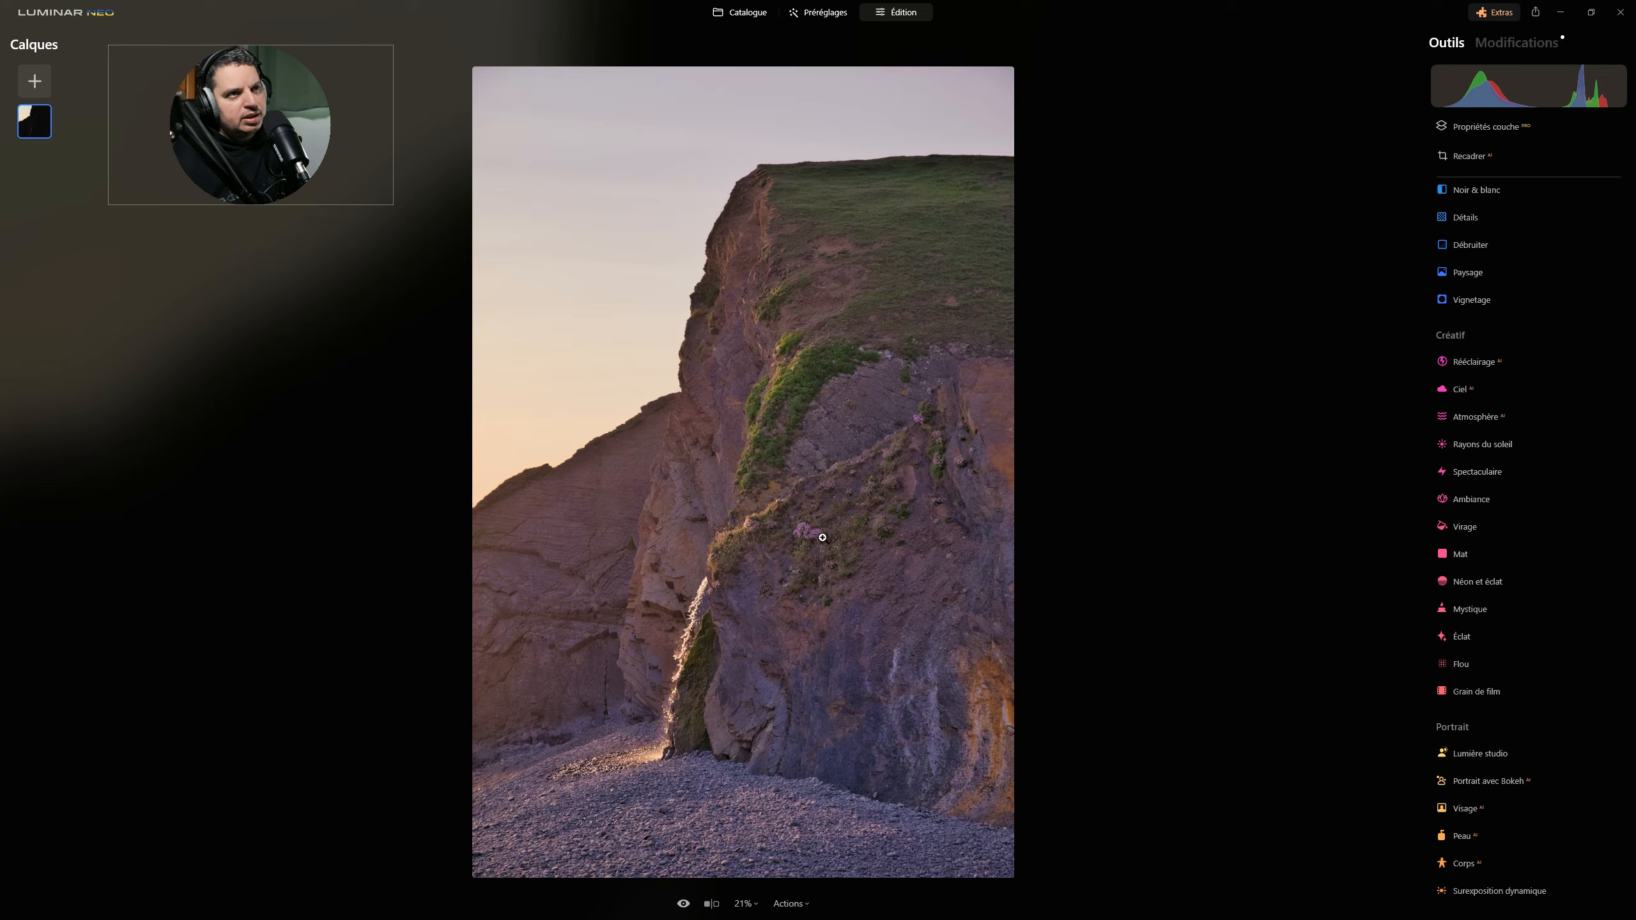
pyautogui.scroll(5, 1523, 492)
pyautogui.moveTo(1529, 497); pyautogui.dragTo(1546, 496)
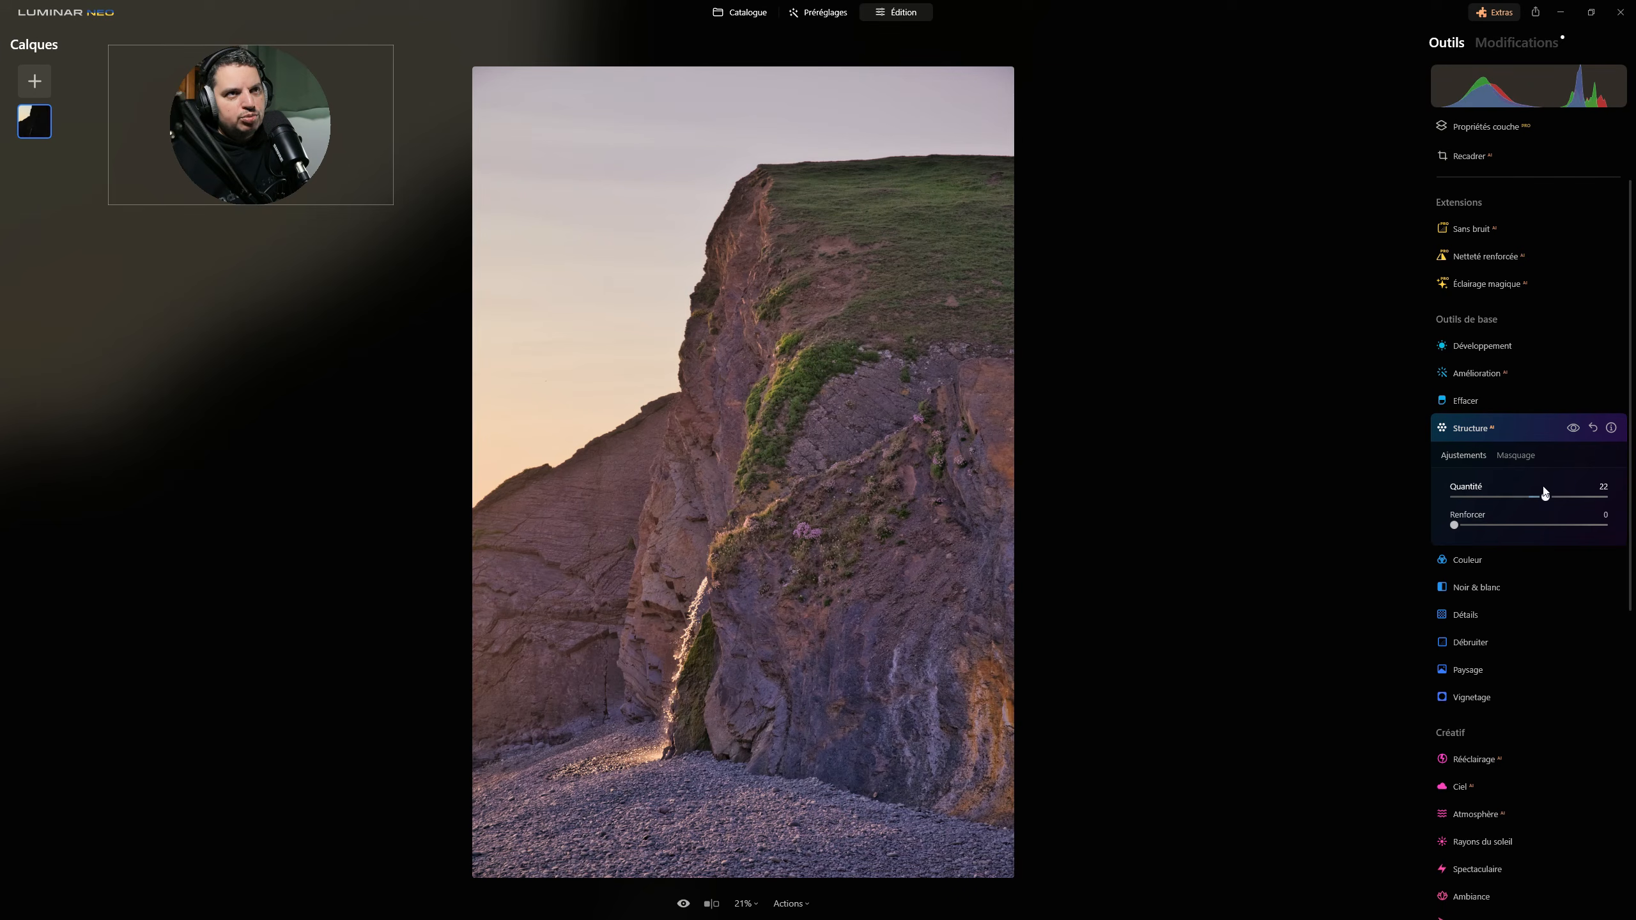
pyautogui.click(1476, 425)
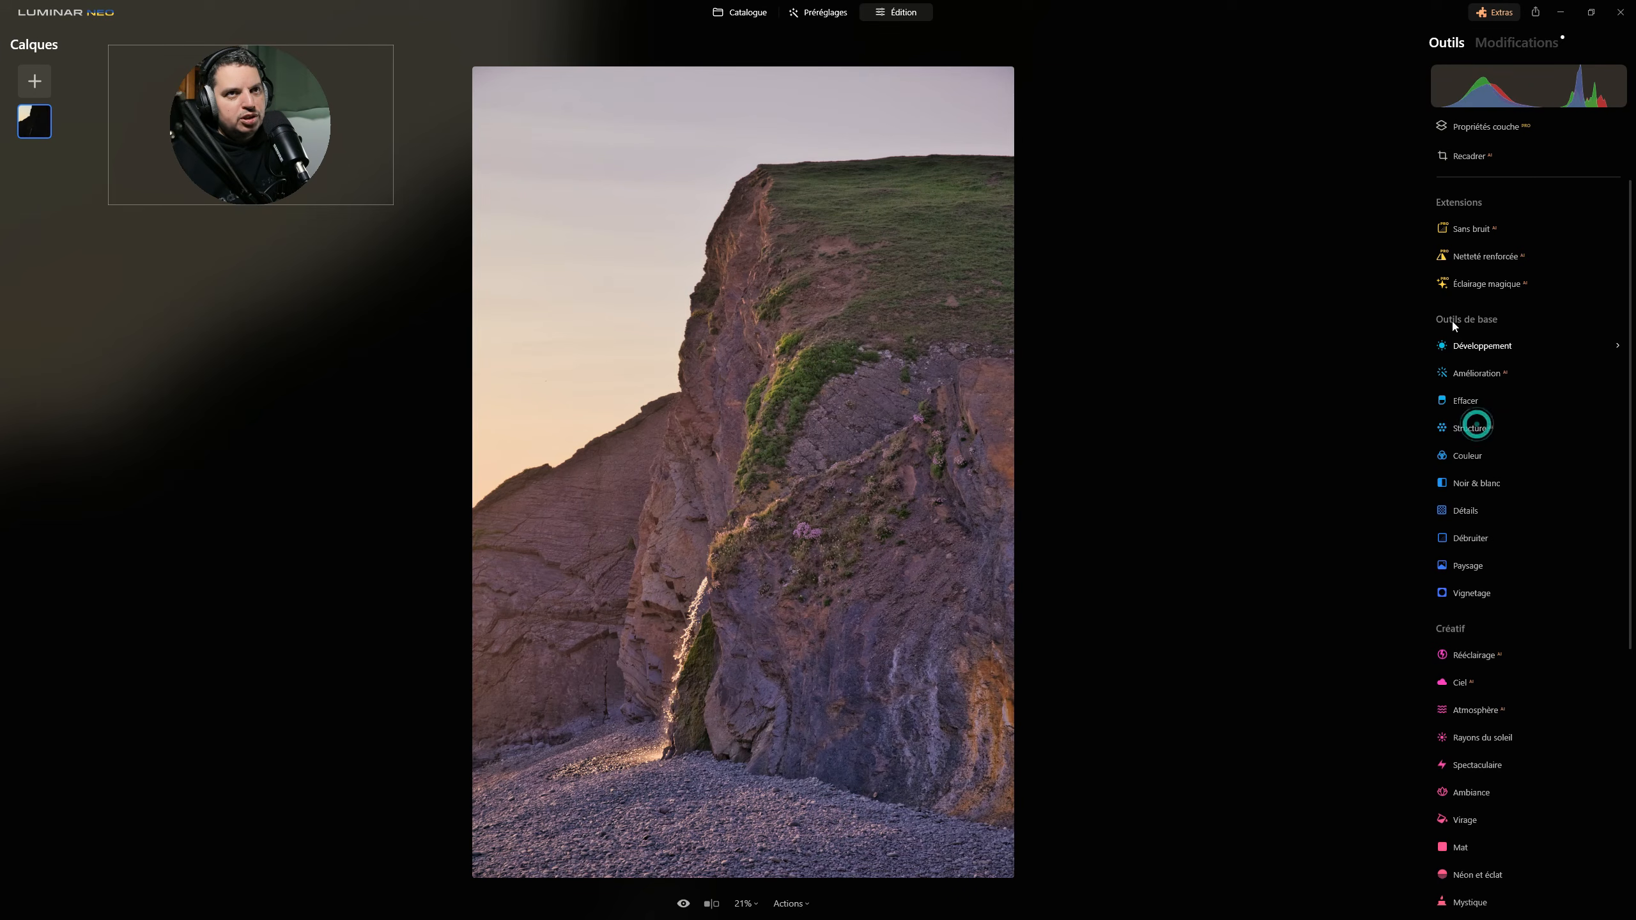
# - Add a vignette centred on the cliff with Quantité -54, Taille 27, Progressivité 64 and Lumière interne 20
pyautogui.click(1481, 592)
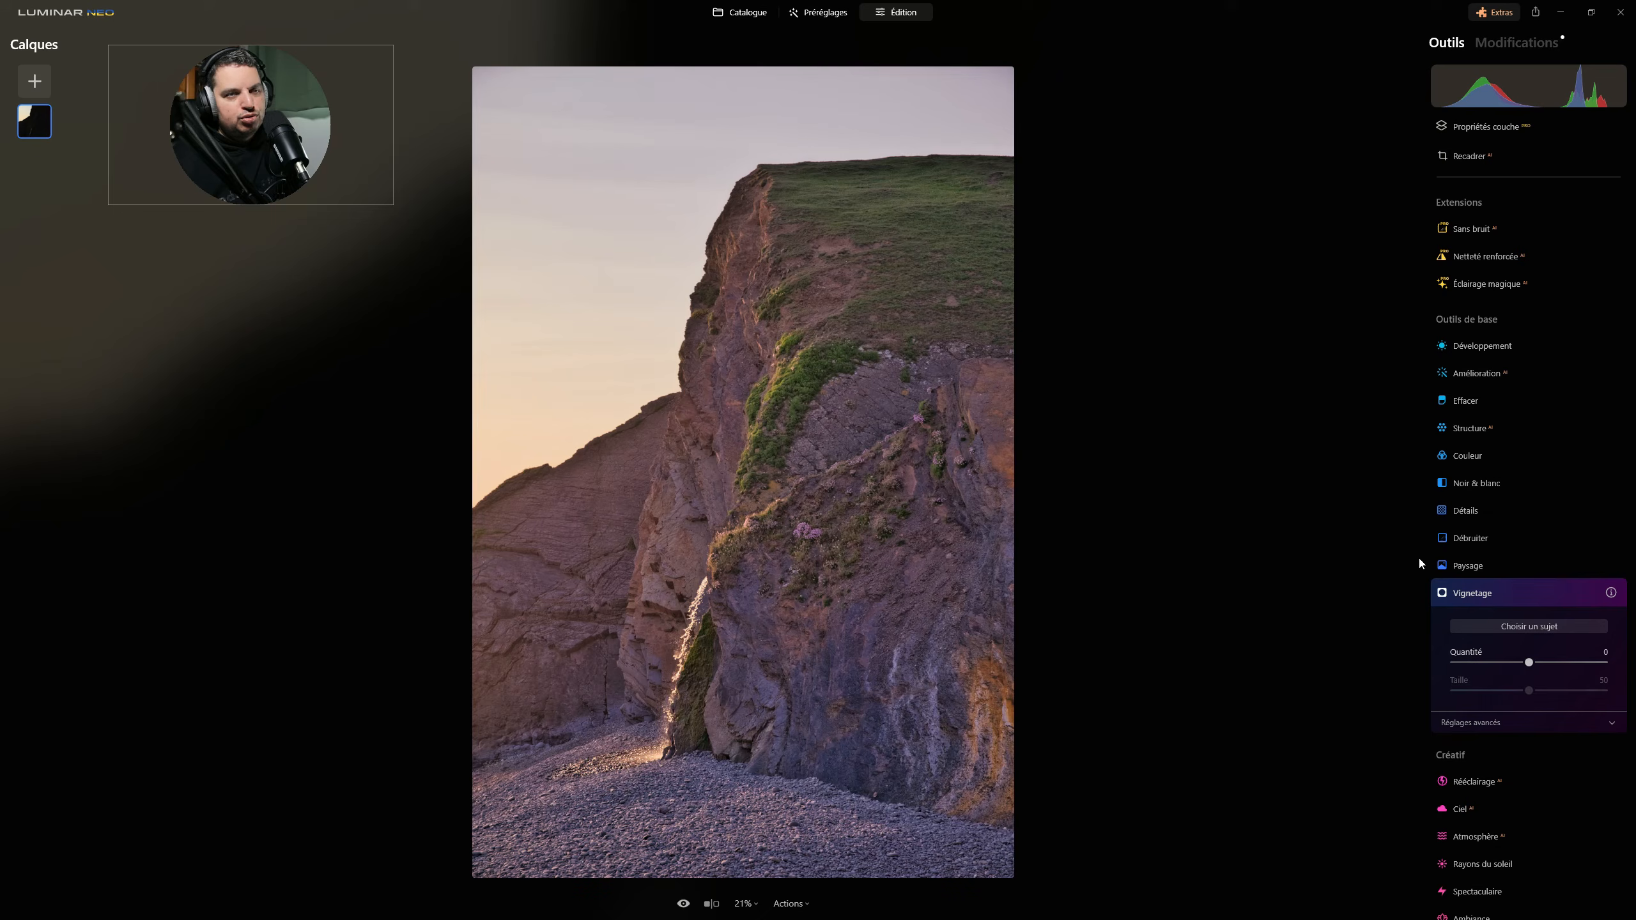
pyautogui.click(779, 495)
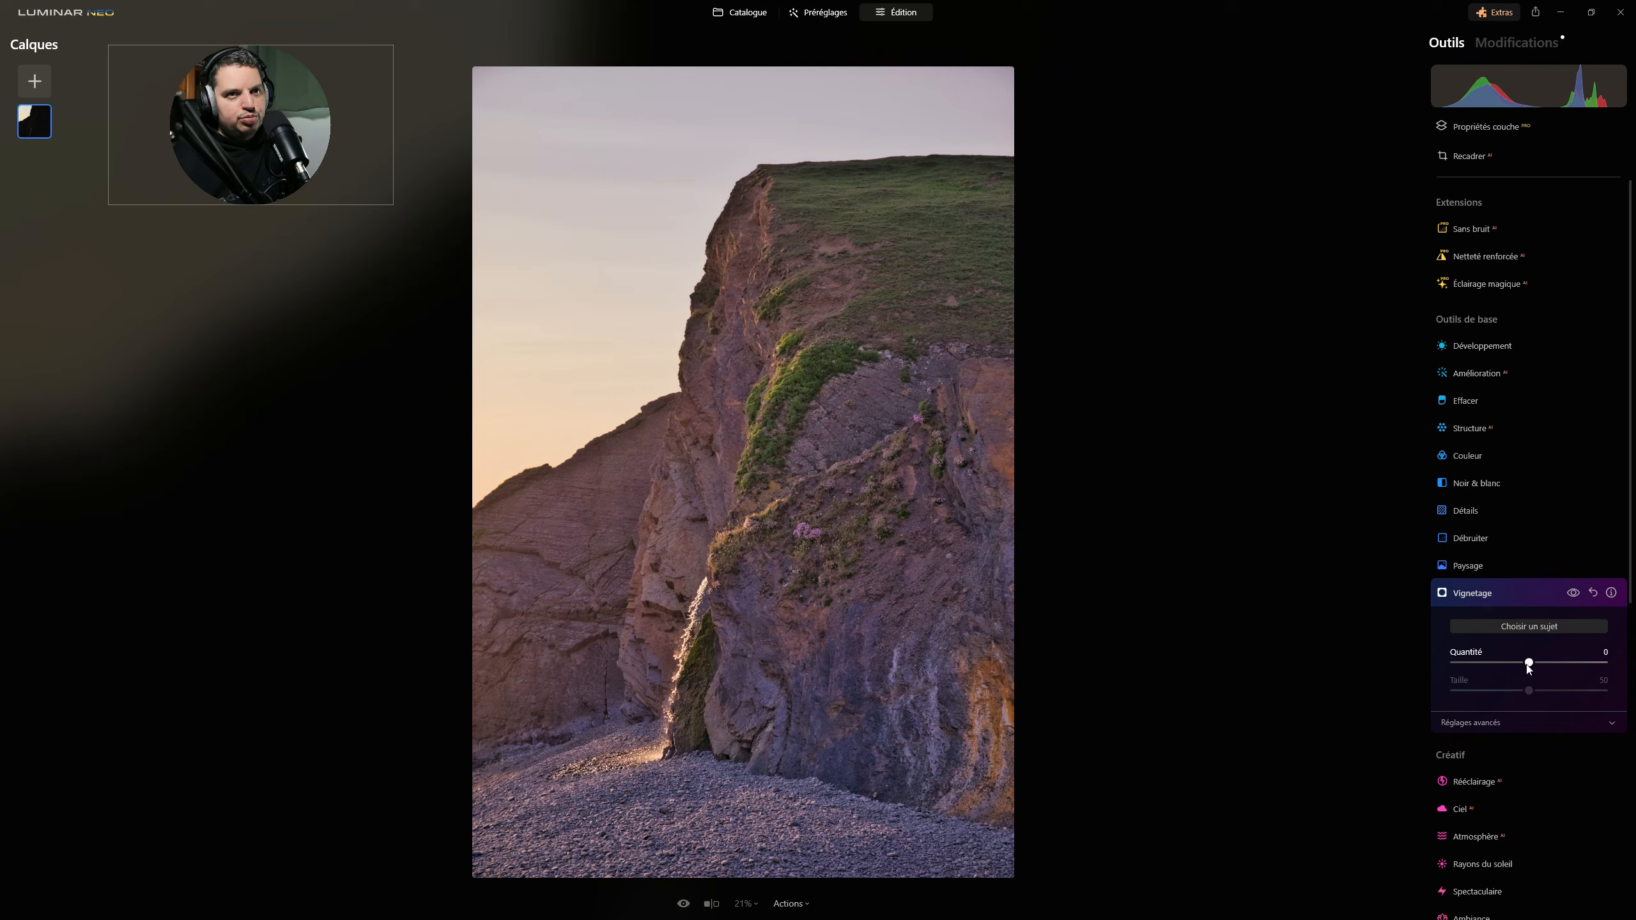
pyautogui.moveTo(1532, 662); pyautogui.dragTo(1498, 693)
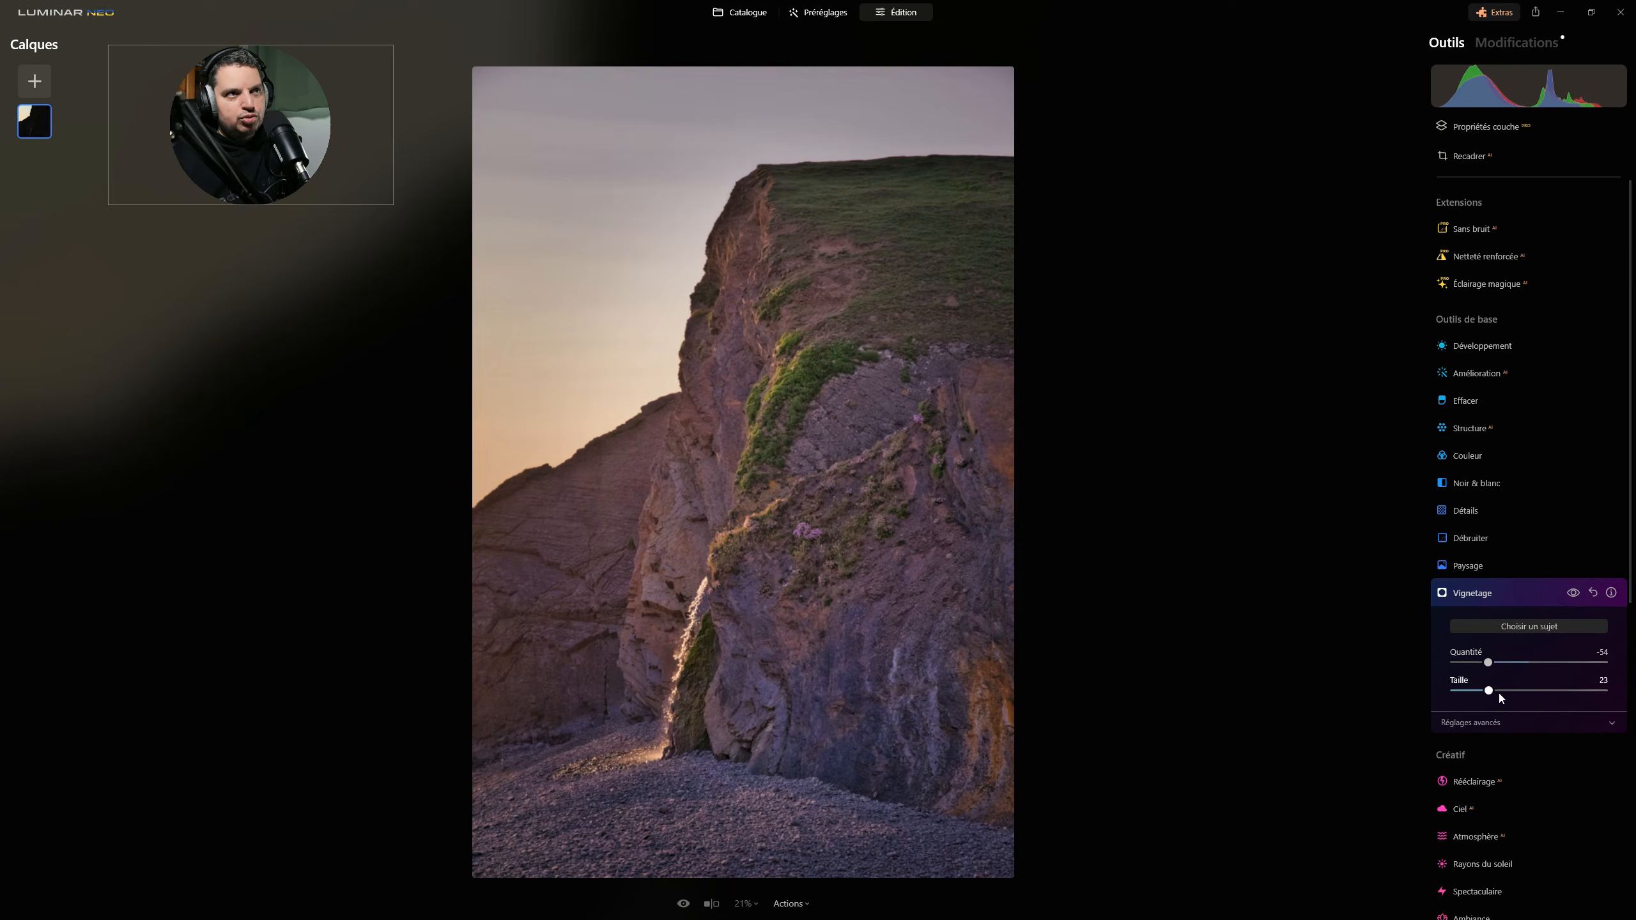
pyautogui.click(1496, 722)
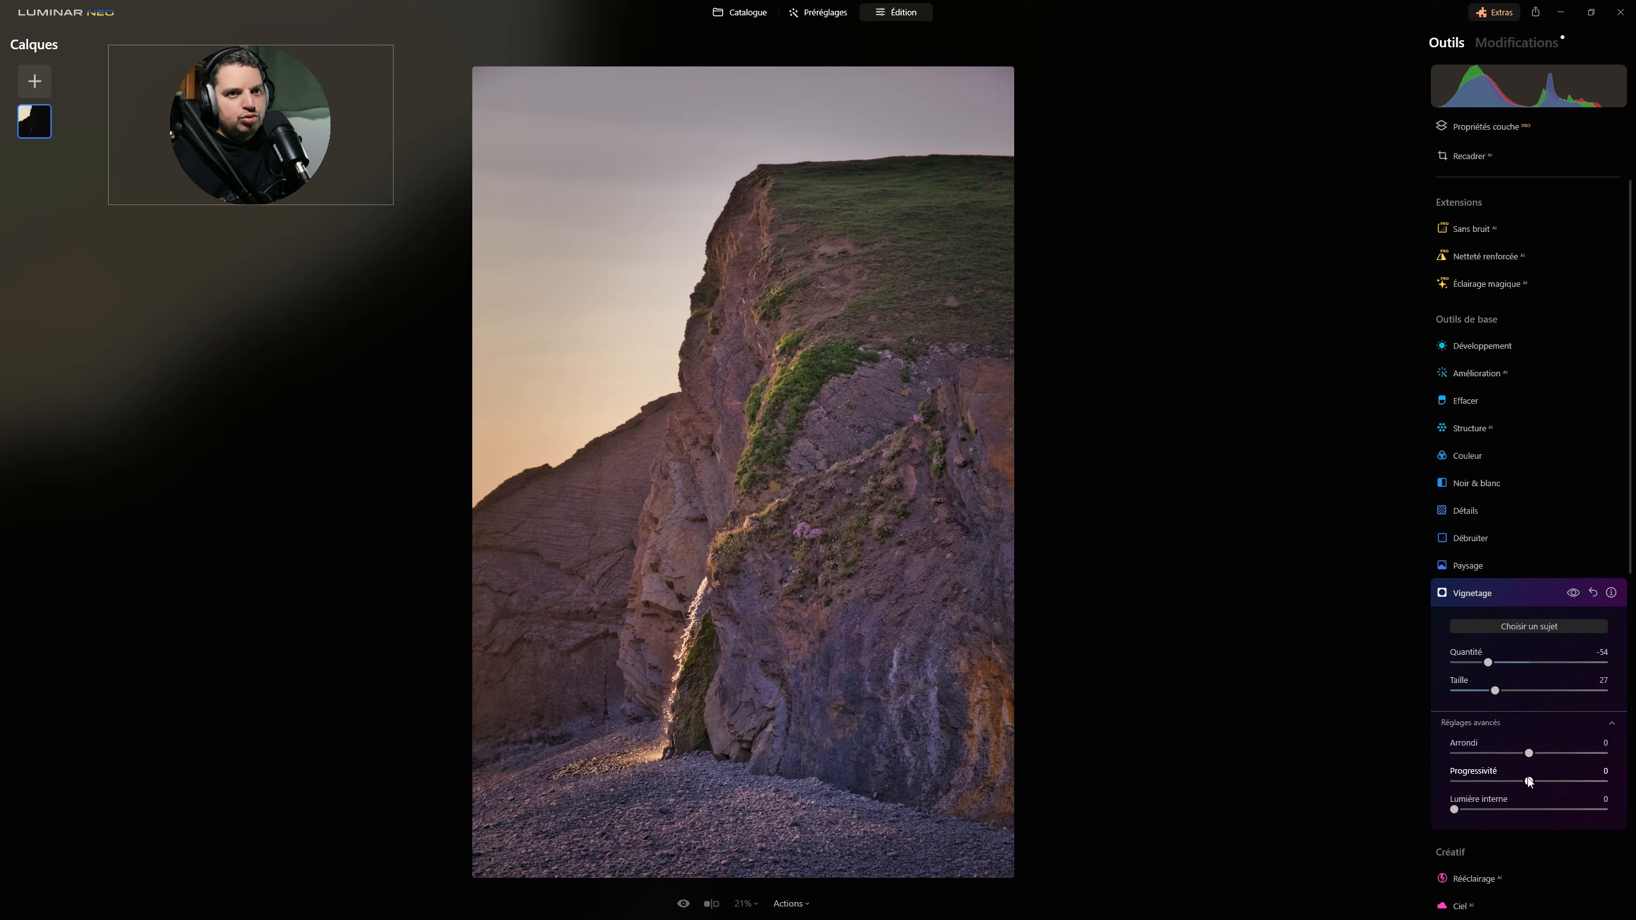
pyautogui.moveTo(1530, 782); pyautogui.dragTo(1576, 782)
pyautogui.click(1582, 595)
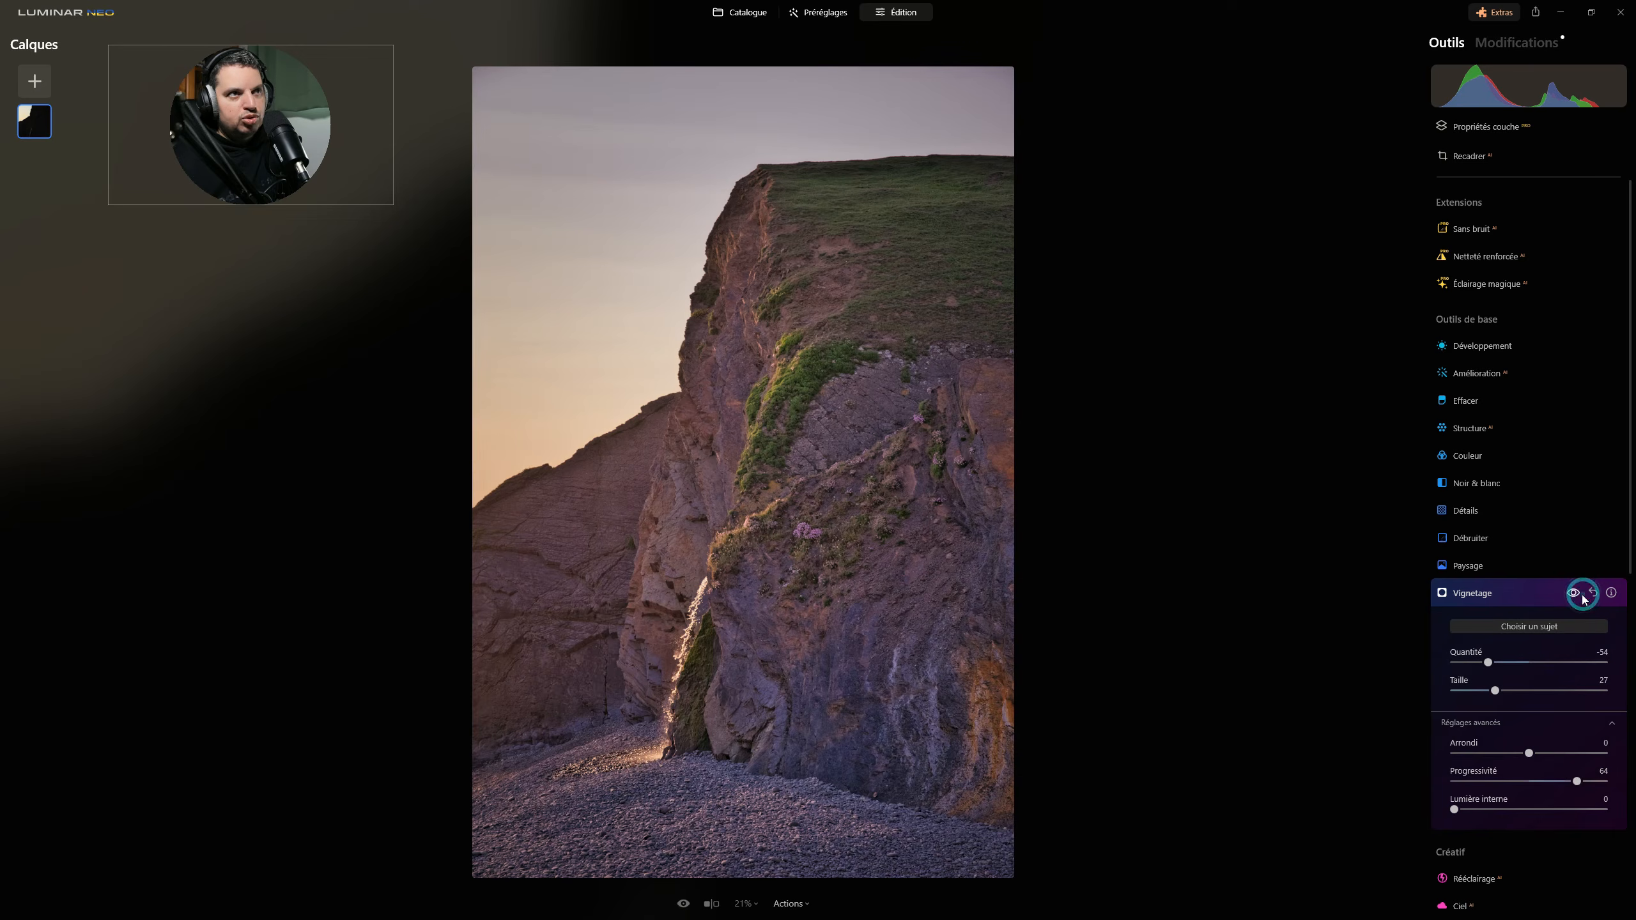
pyautogui.moveTo(1455, 811); pyautogui.dragTo(1484, 810)
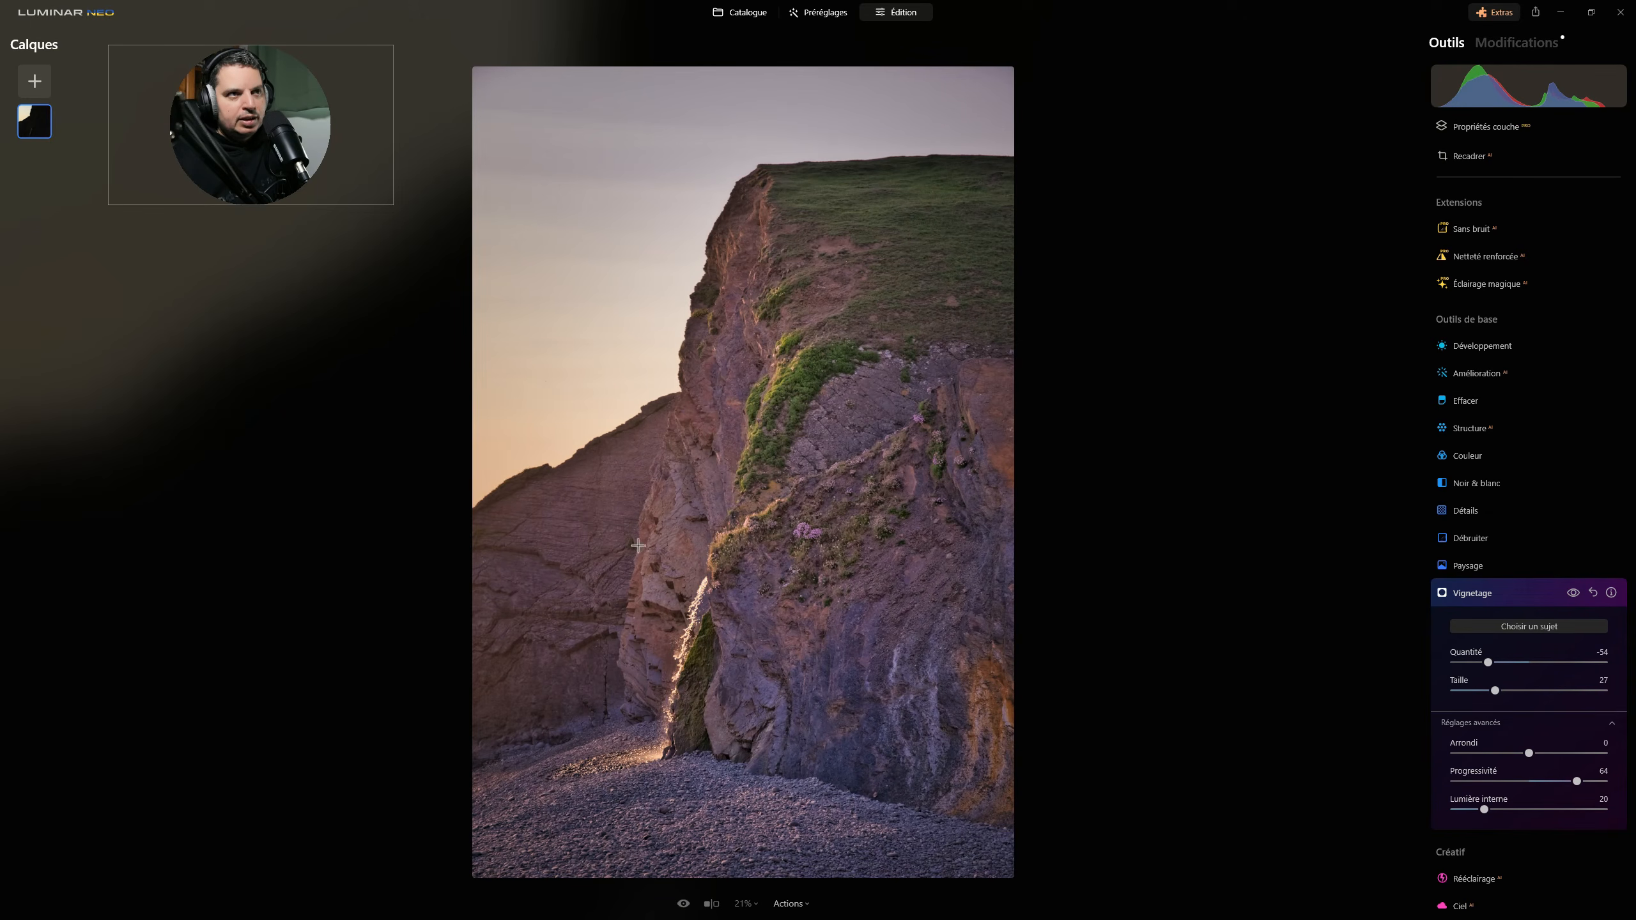
# - Try different vignette centres across the cliff and settle on the lower cliff face beside the sunlit edge
pyautogui.click(820, 585)
pyautogui.click(549, 603)
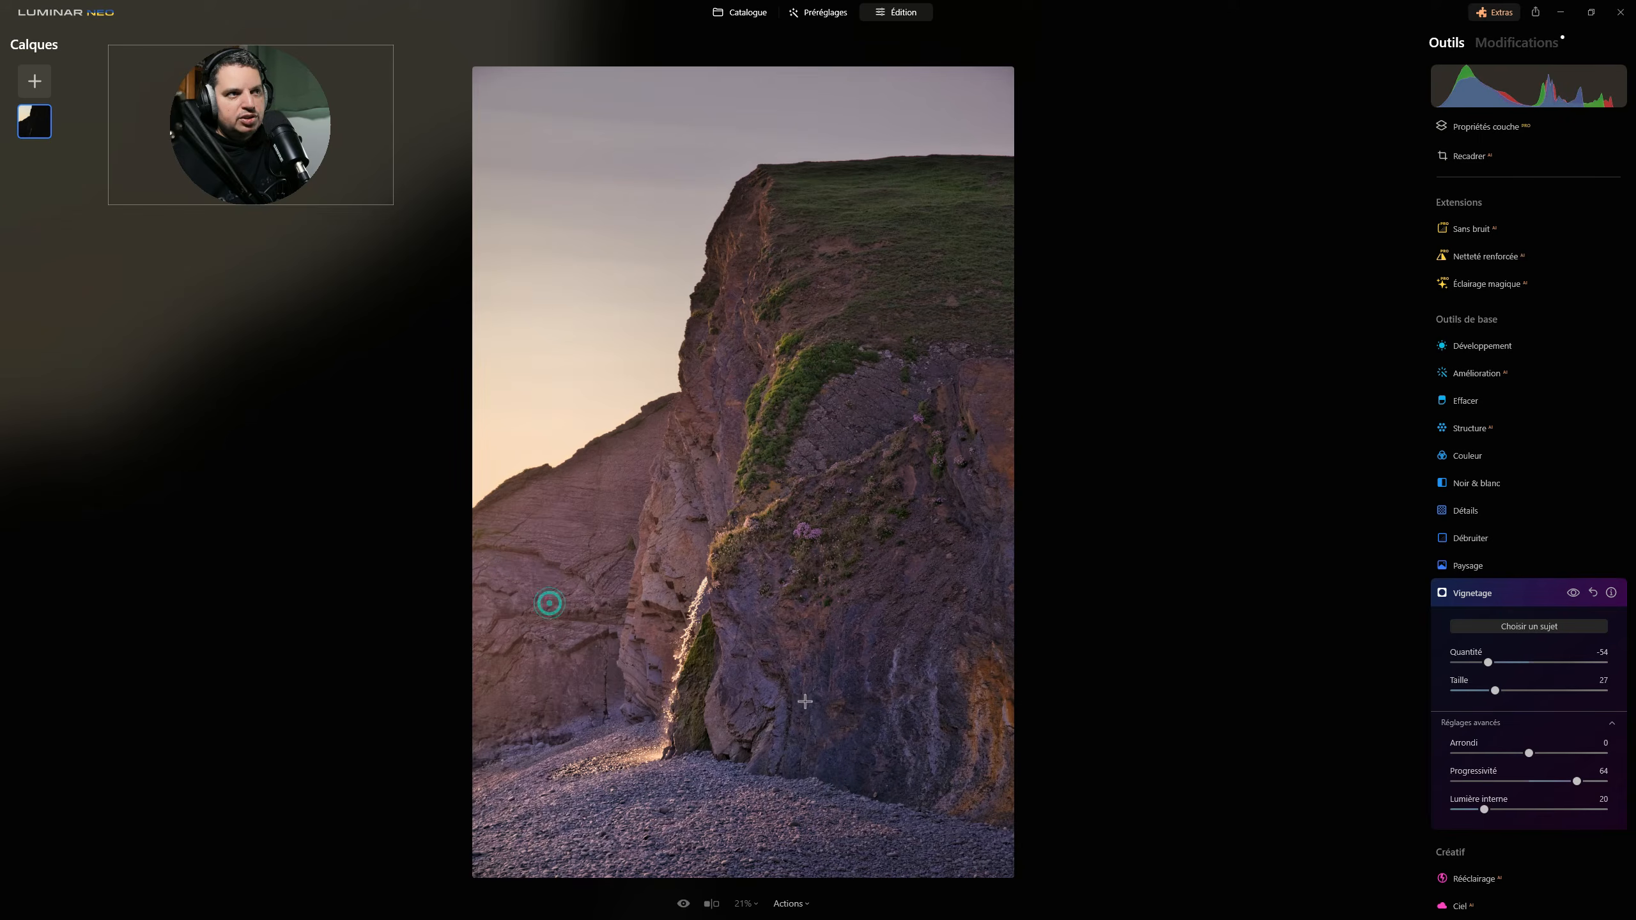
pyautogui.click(805, 702)
pyautogui.click(862, 422)
pyautogui.click(838, 687)
pyautogui.click(668, 646)
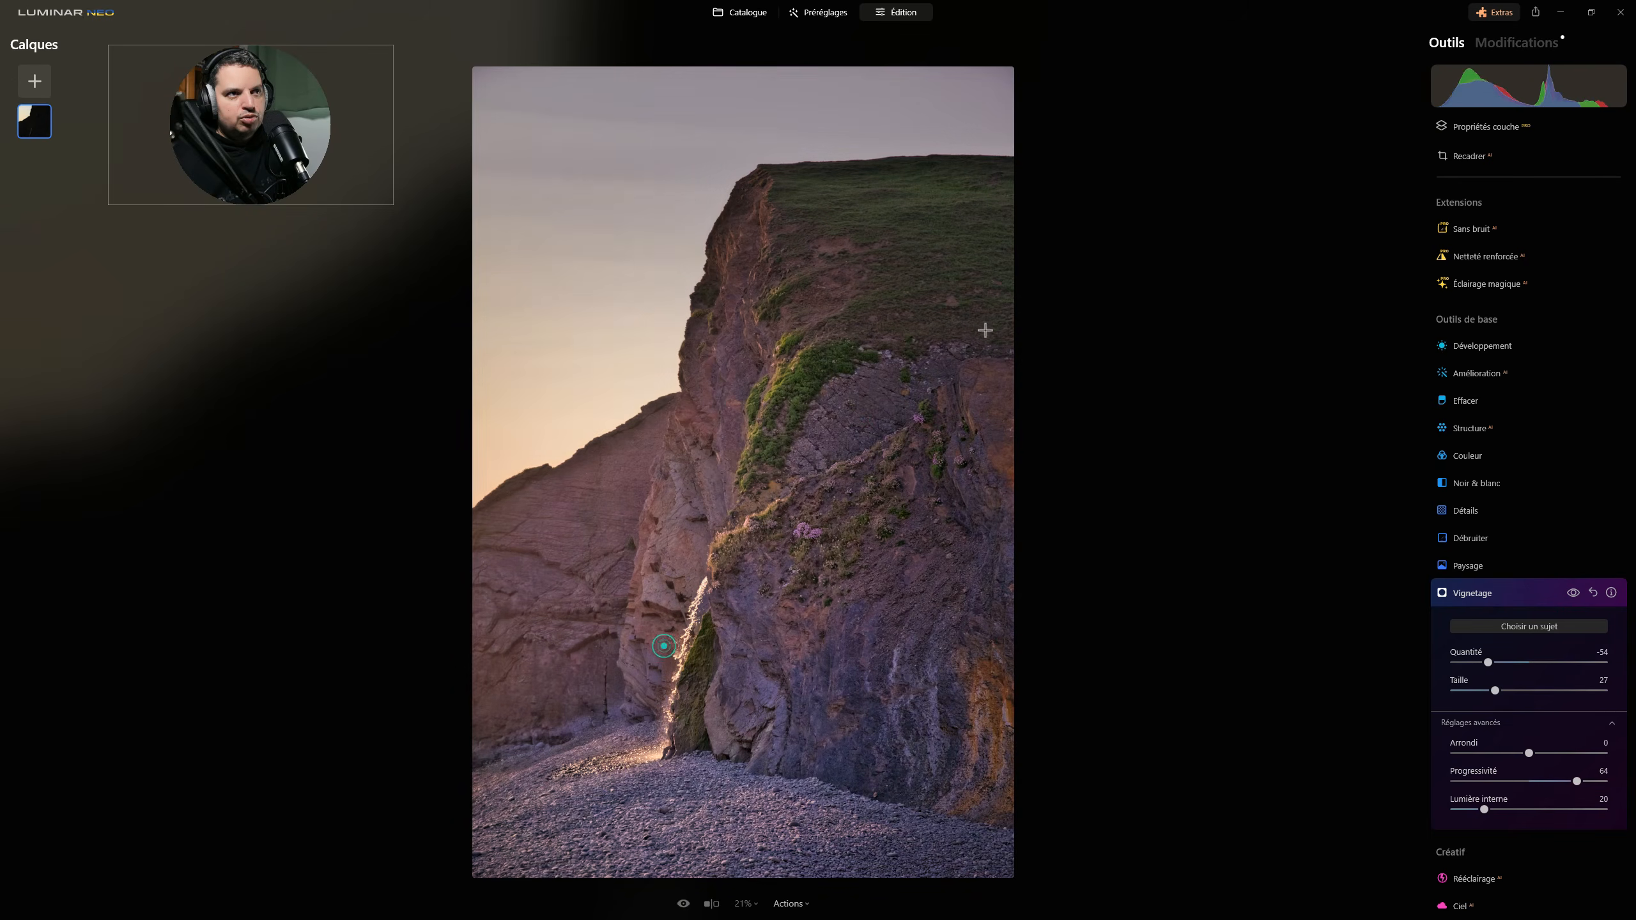
pyautogui.click(984, 331)
pyautogui.click(930, 630)
pyautogui.click(934, 506)
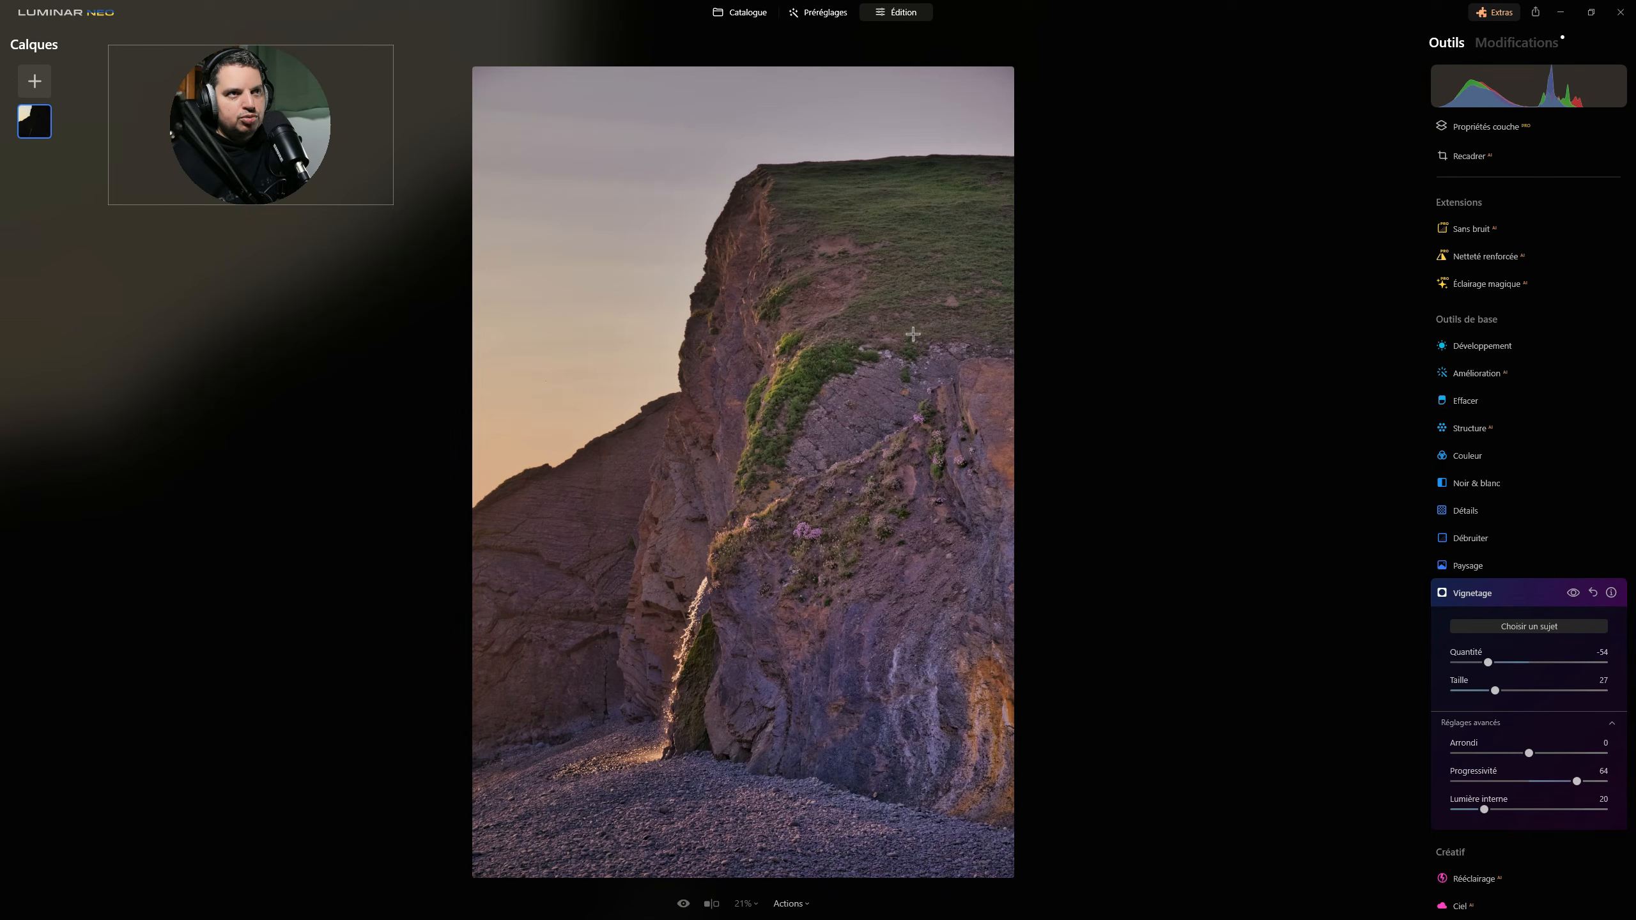
pyautogui.click(914, 334)
pyautogui.click(811, 609)
pyautogui.click(630, 619)
pyautogui.click(962, 312)
pyautogui.click(957, 524)
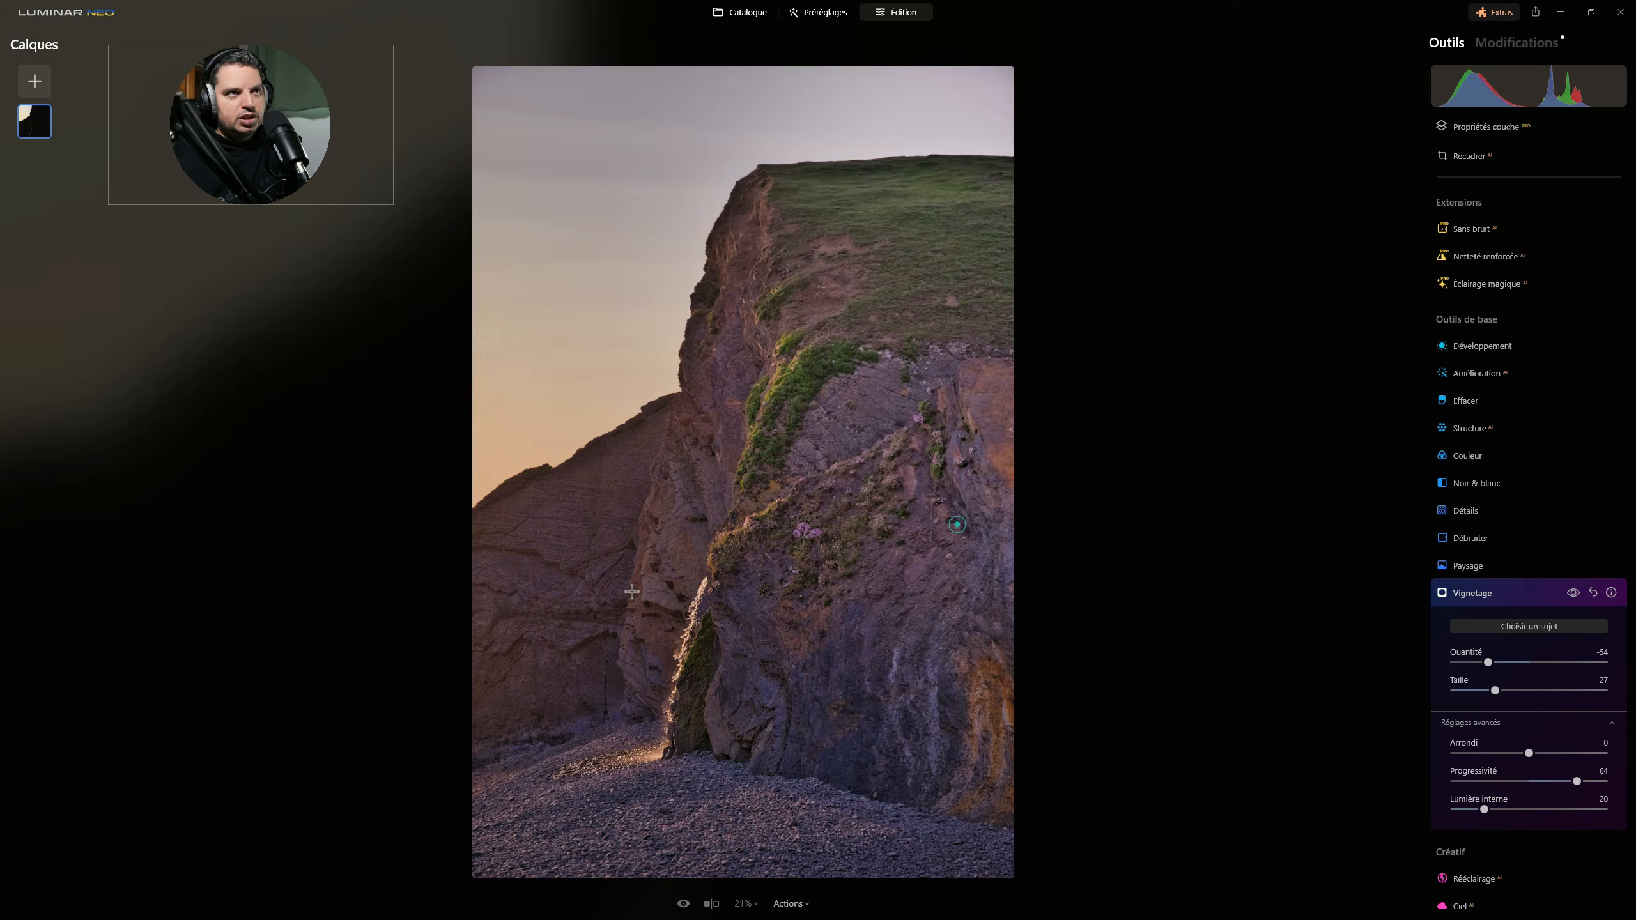
pyautogui.click(633, 593)
pyautogui.click(752, 694)
pyautogui.click(902, 234)
pyautogui.click(969, 526)
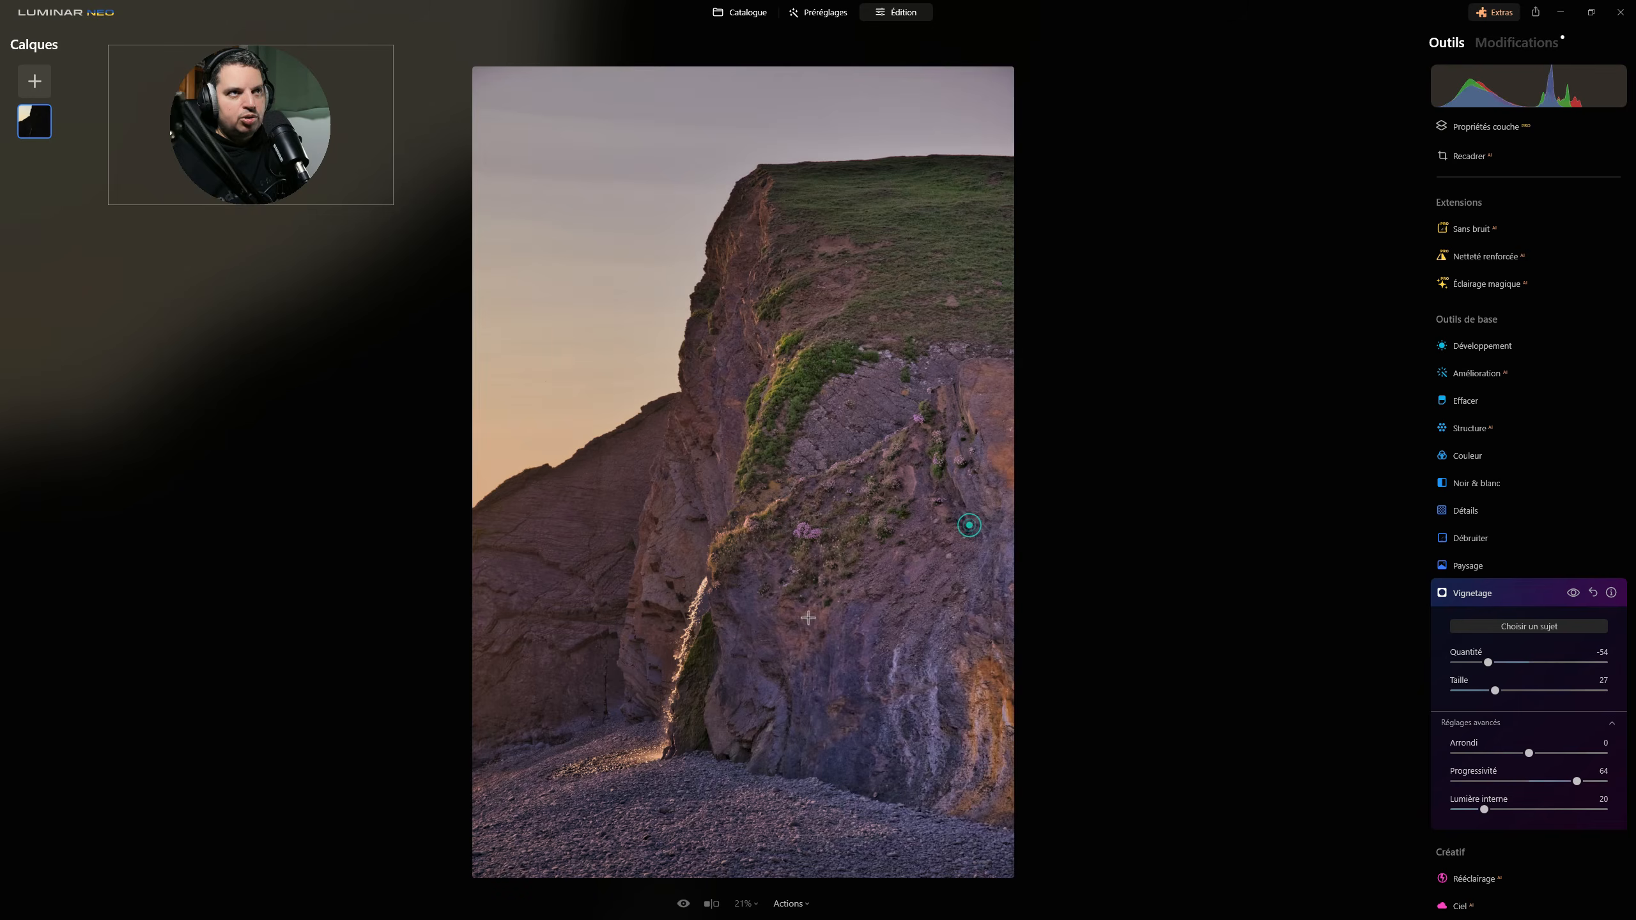
pyautogui.click(772, 617)
pyautogui.click(877, 405)
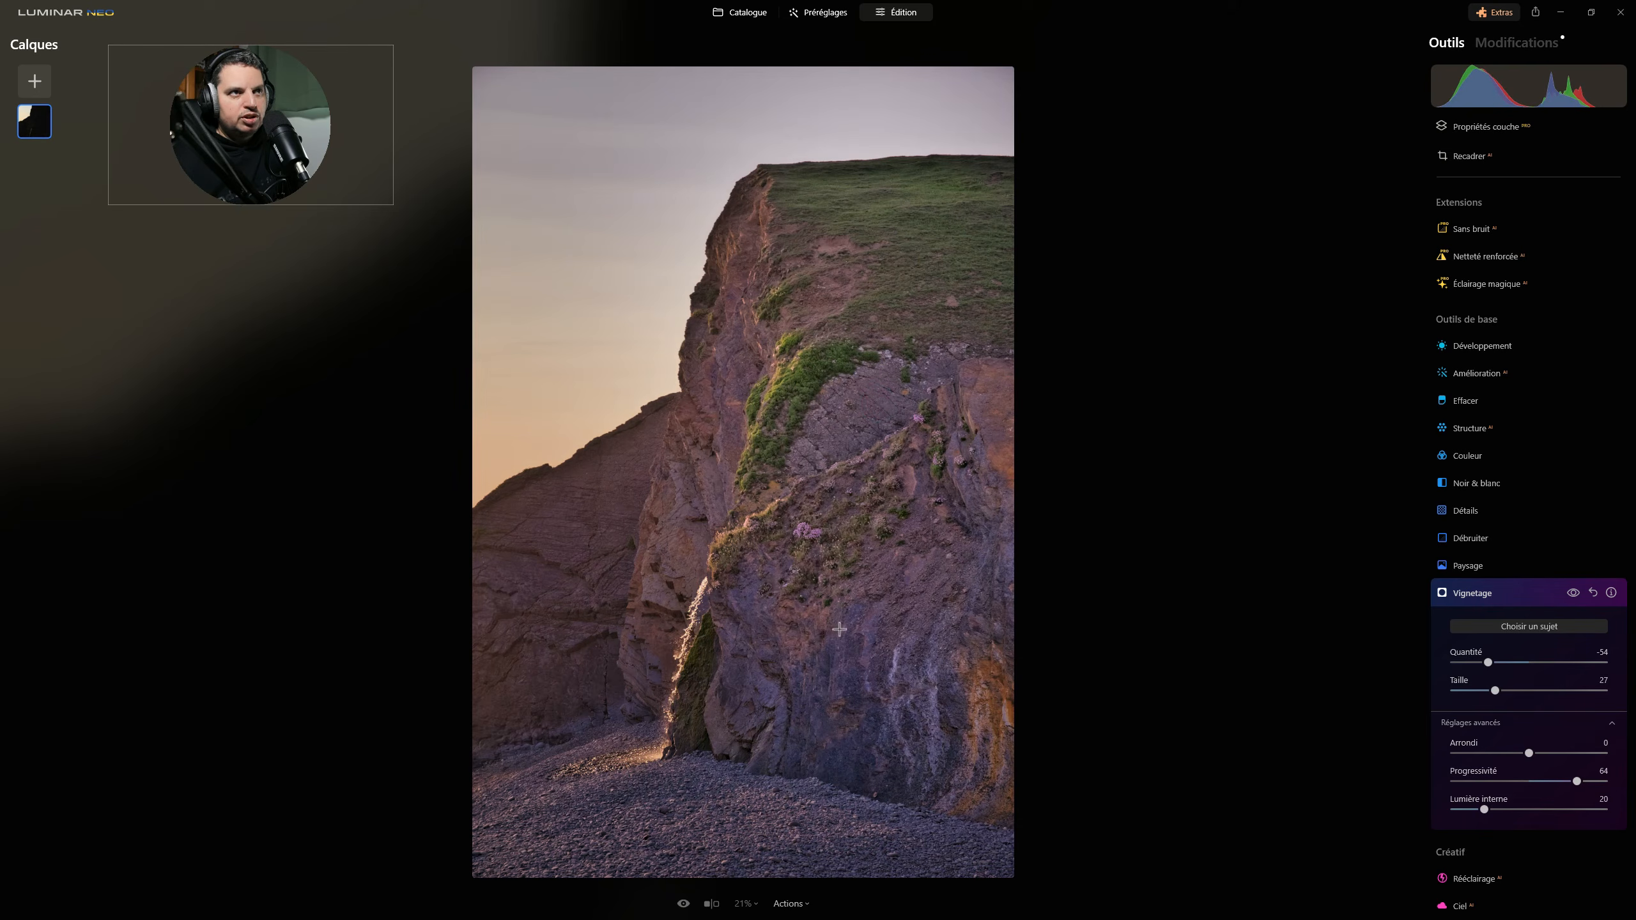
pyautogui.click(755, 589)
pyautogui.click(903, 620)
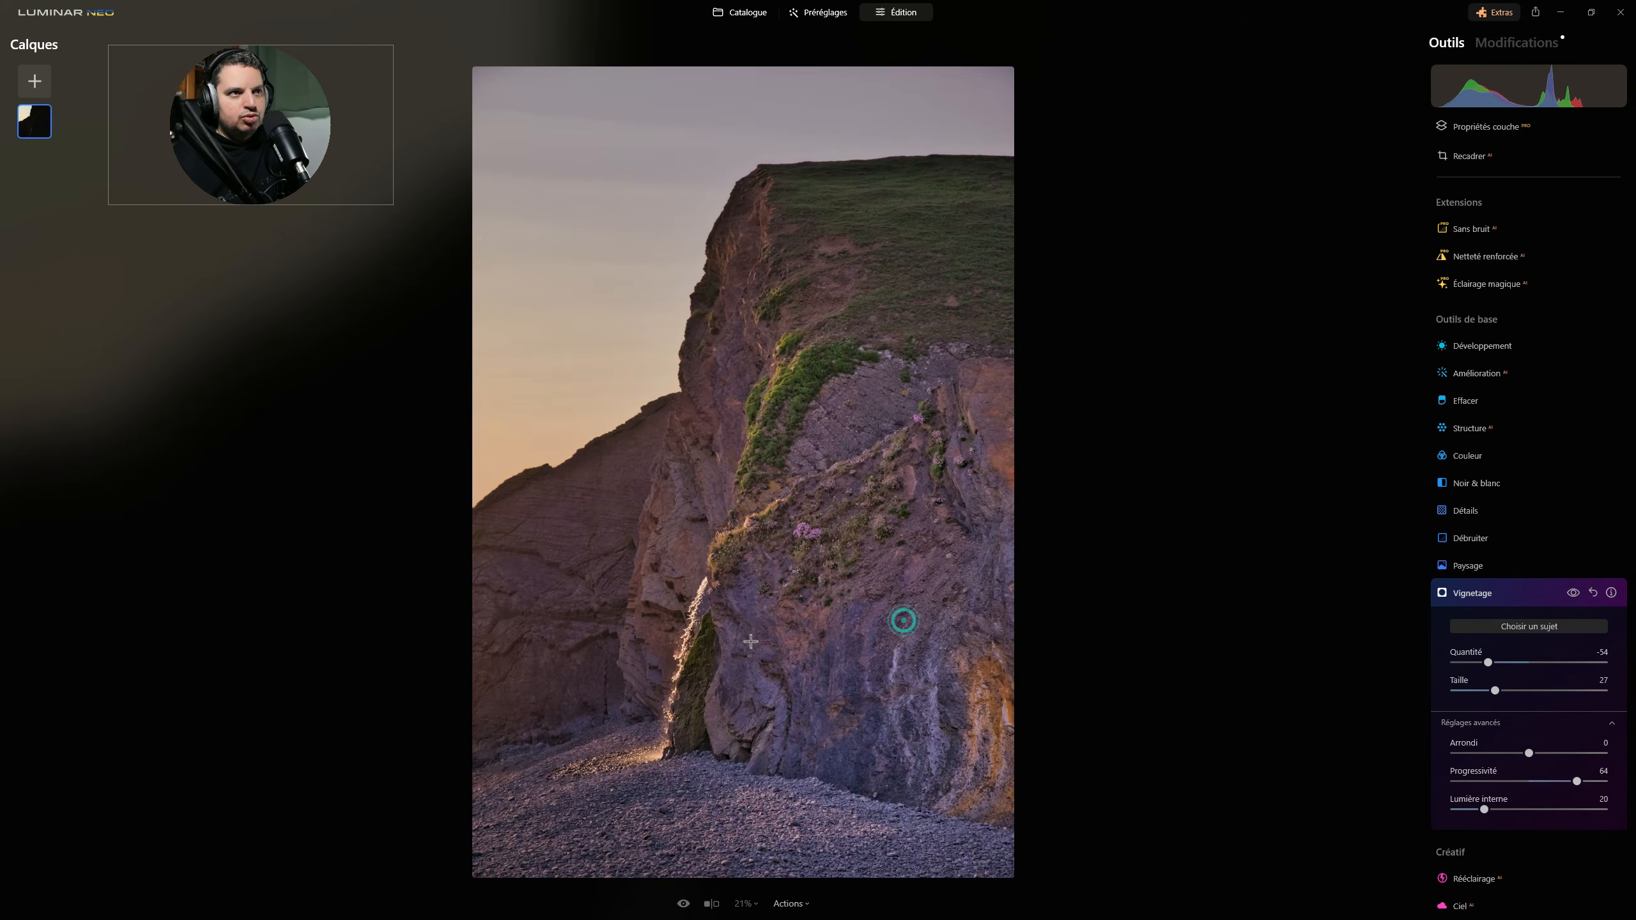
pyautogui.click(748, 645)
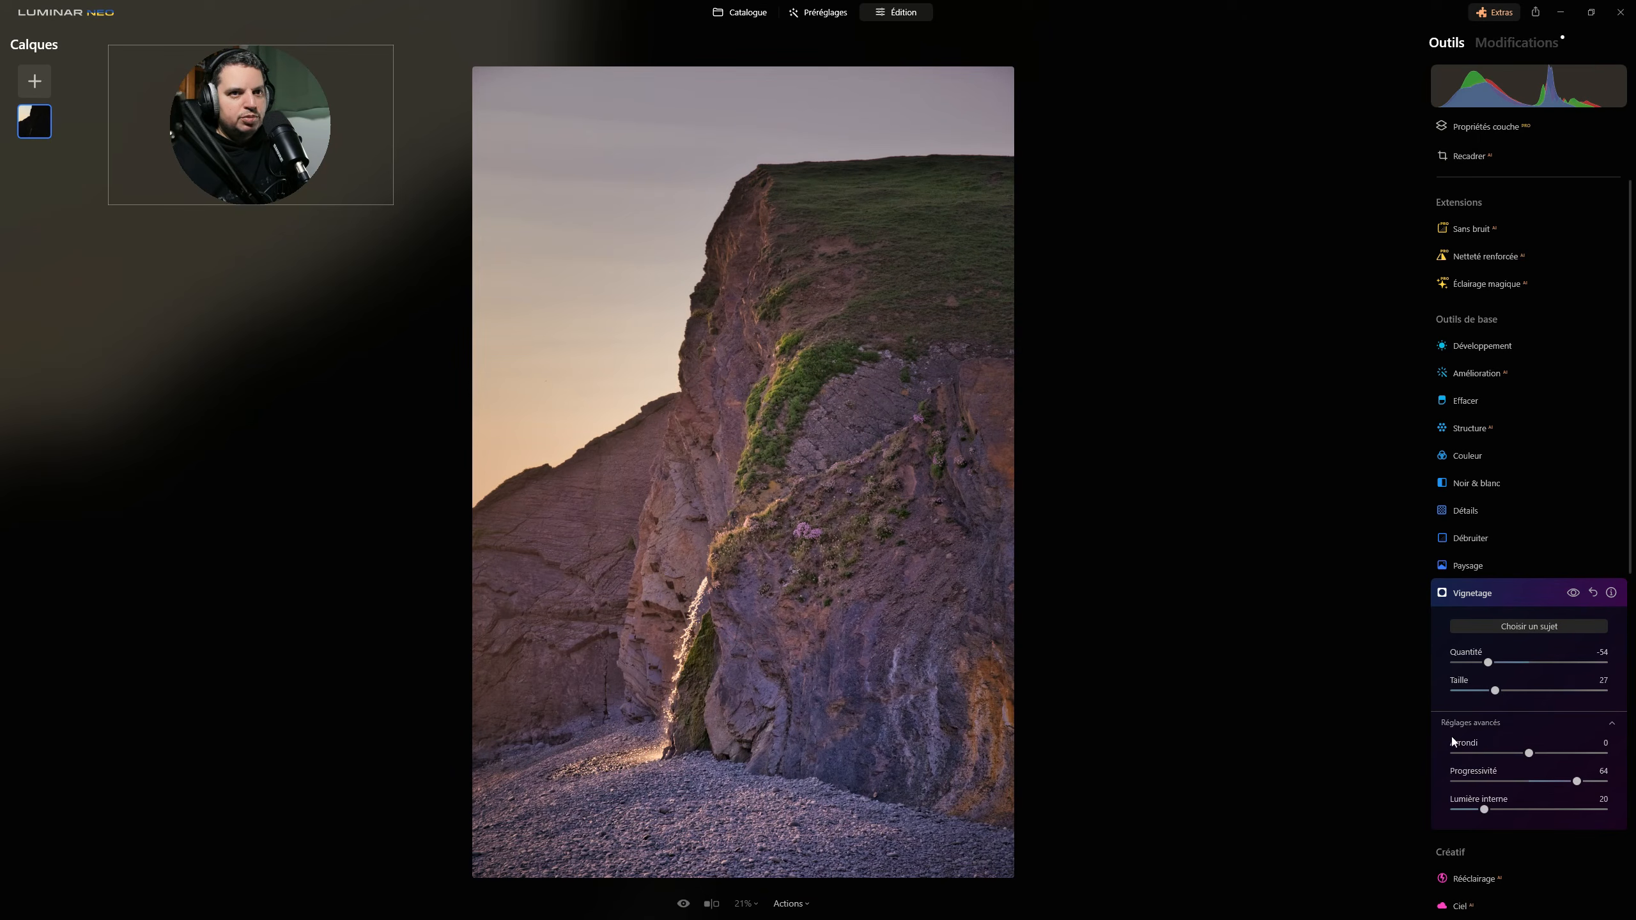
# - Add a second vignette with Quantité -37, Taille 0, Progressivité 100 and Lumière interne 13
pyautogui.click(1494, 594)
pyautogui.click(1494, 594)
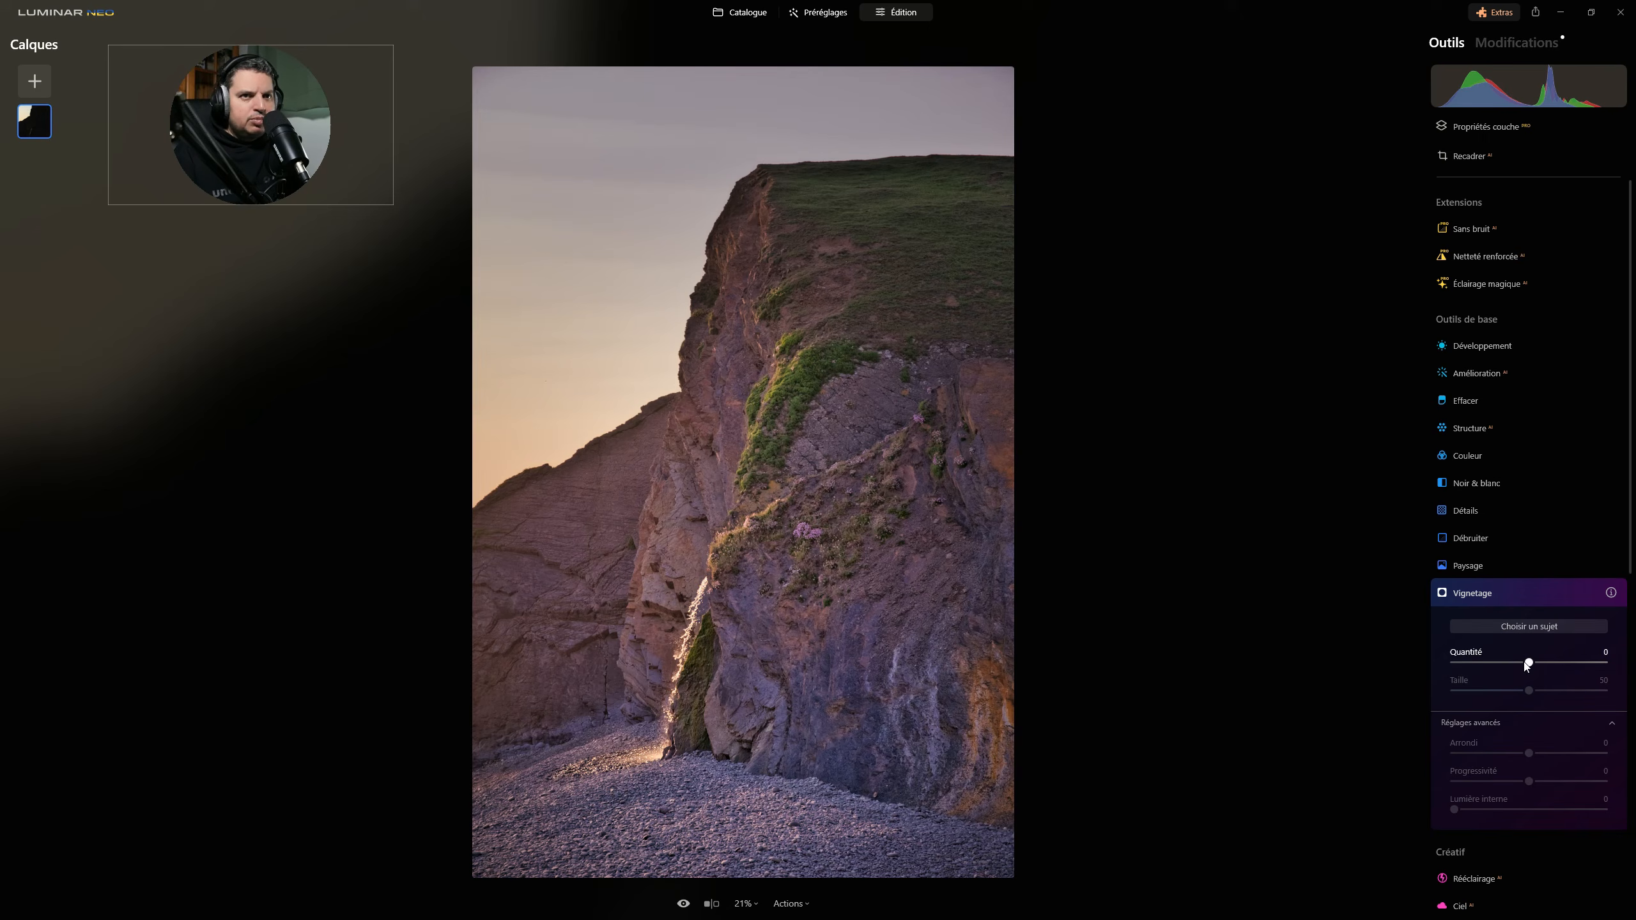
pyautogui.moveTo(1525, 666); pyautogui.dragTo(1497, 664)
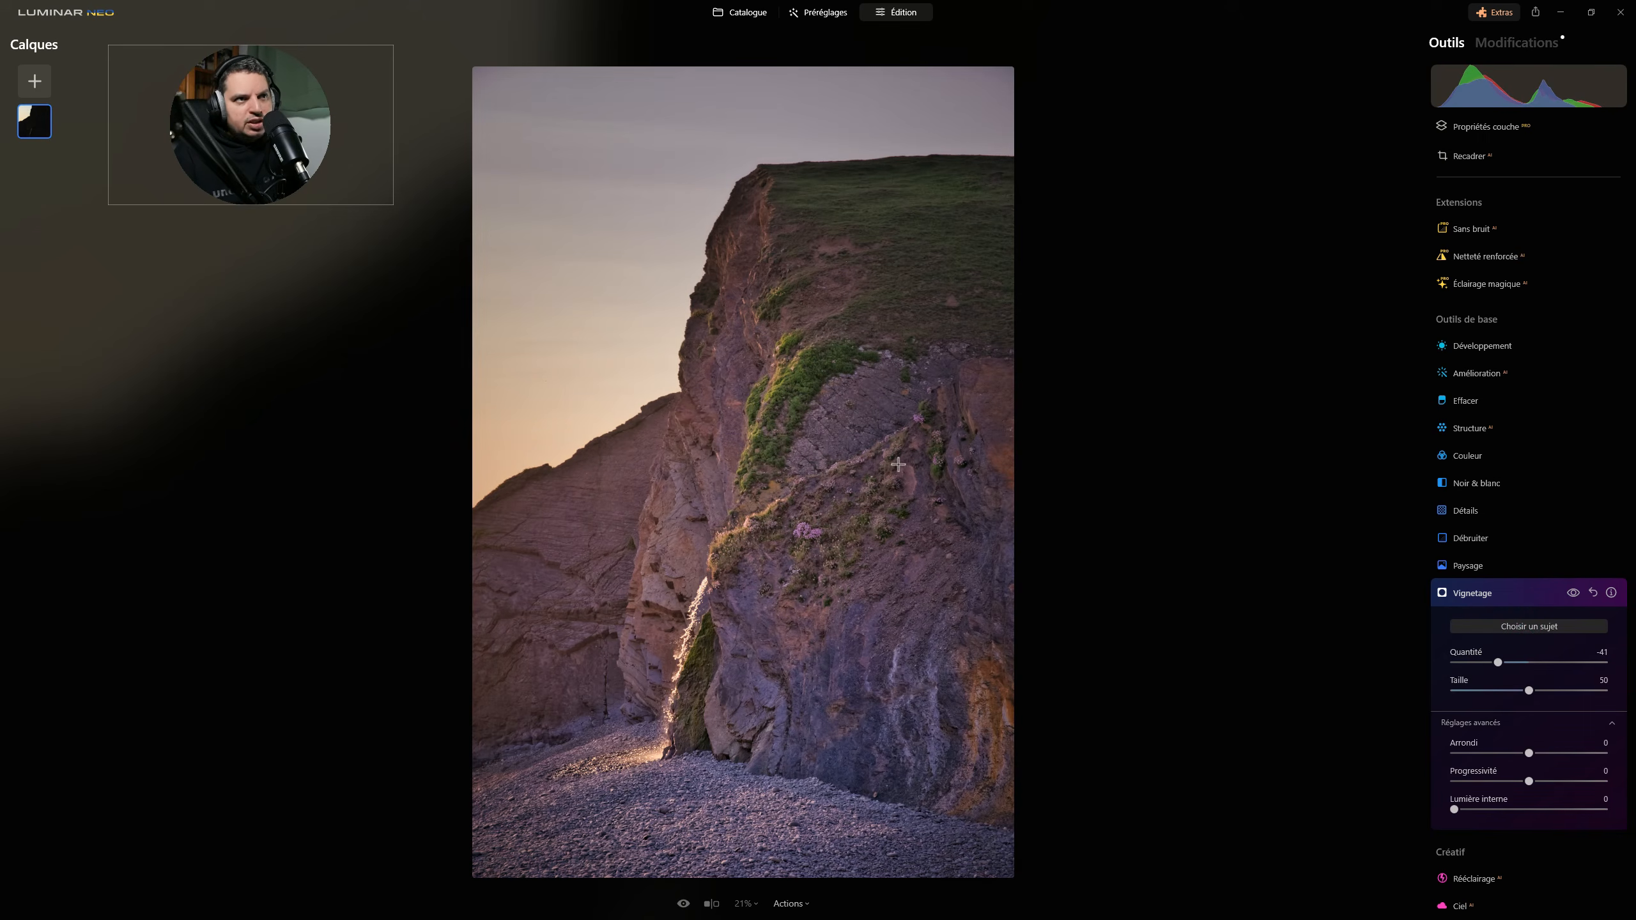
pyautogui.moveTo(1528, 691); pyautogui.dragTo(1415, 701)
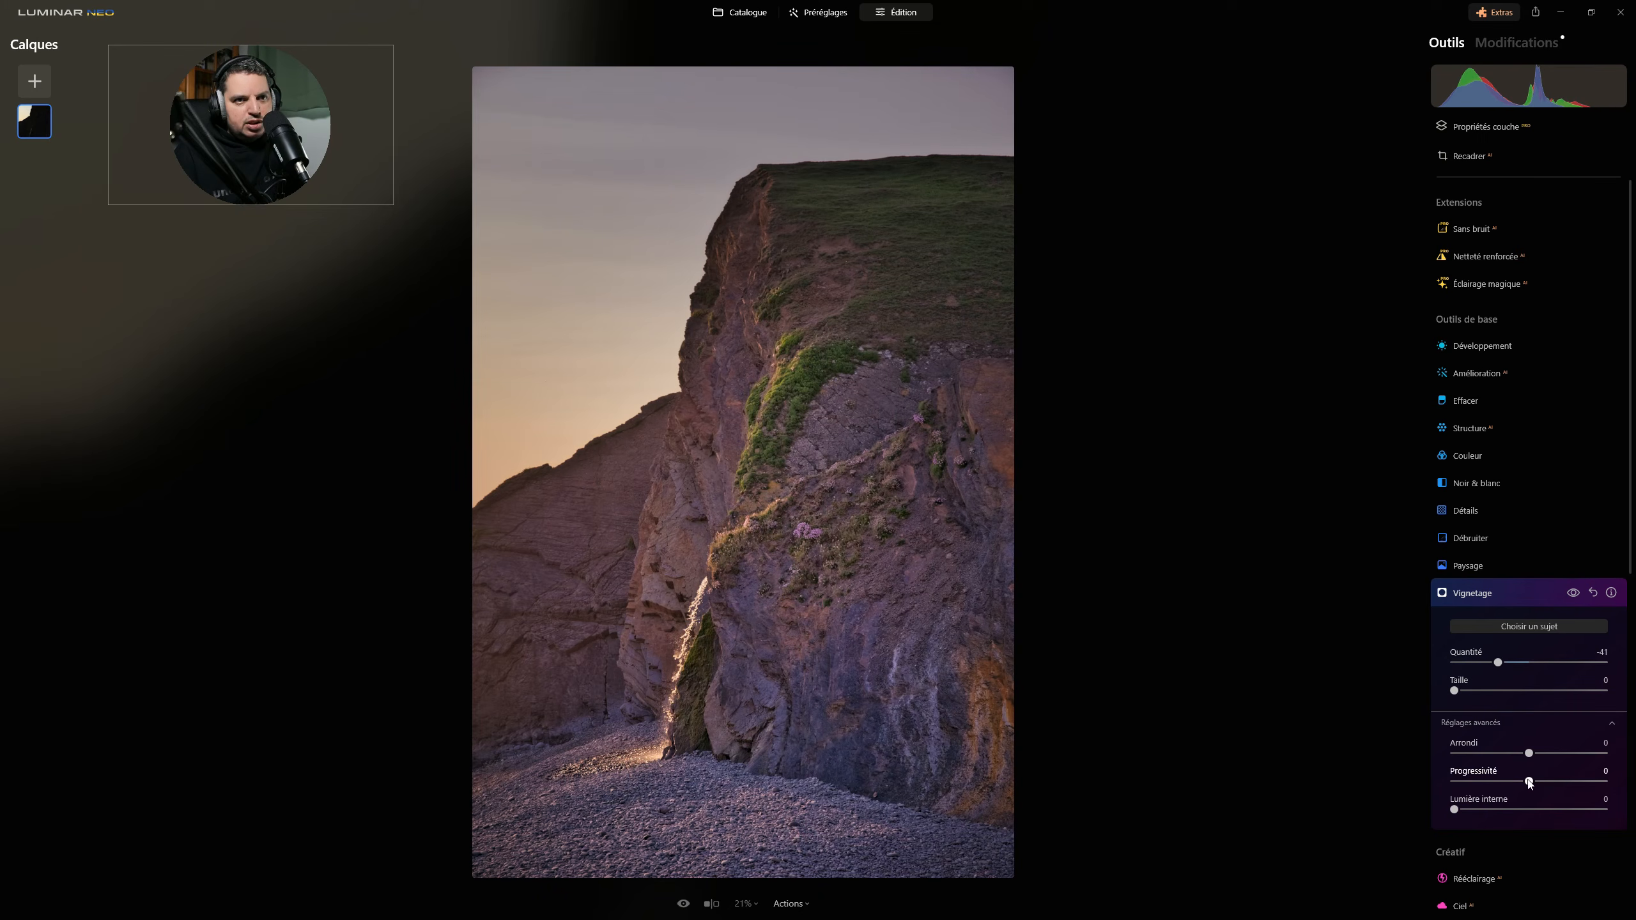
pyautogui.moveTo(1530, 782); pyautogui.dragTo(1608, 782)
pyautogui.moveTo(1456, 811); pyautogui.dragTo(1477, 812)
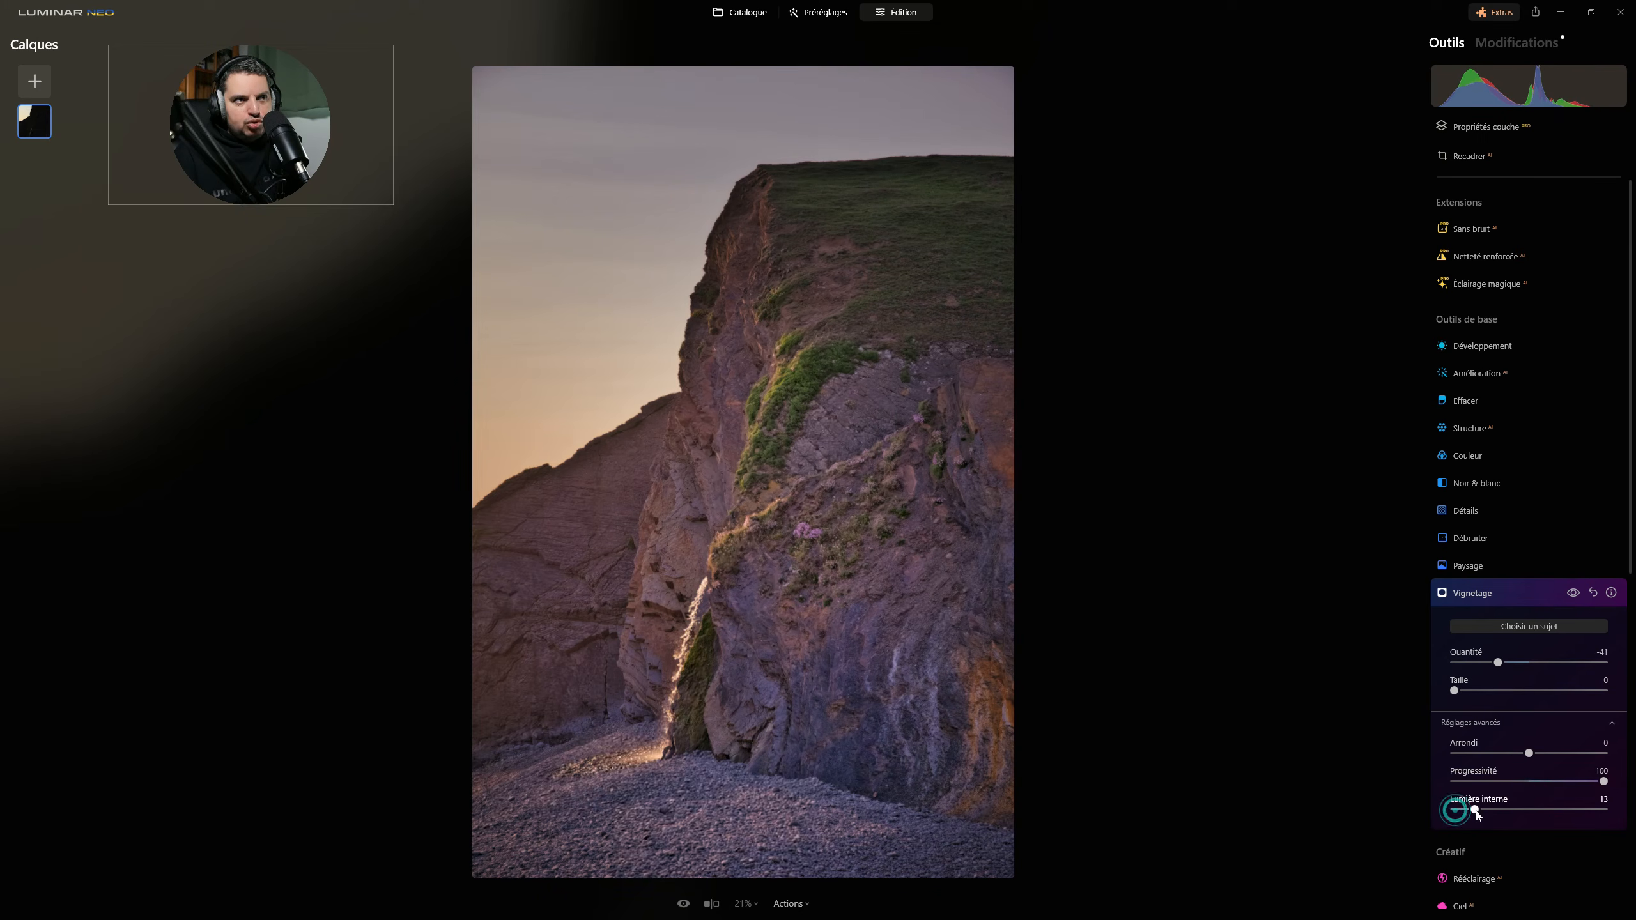
pyautogui.moveTo(1500, 664)
pyautogui.mouseDown()
pyautogui.moveTo(1528, 665)
pyautogui.moveTo(1500, 665)
pyautogui.mouseUp()
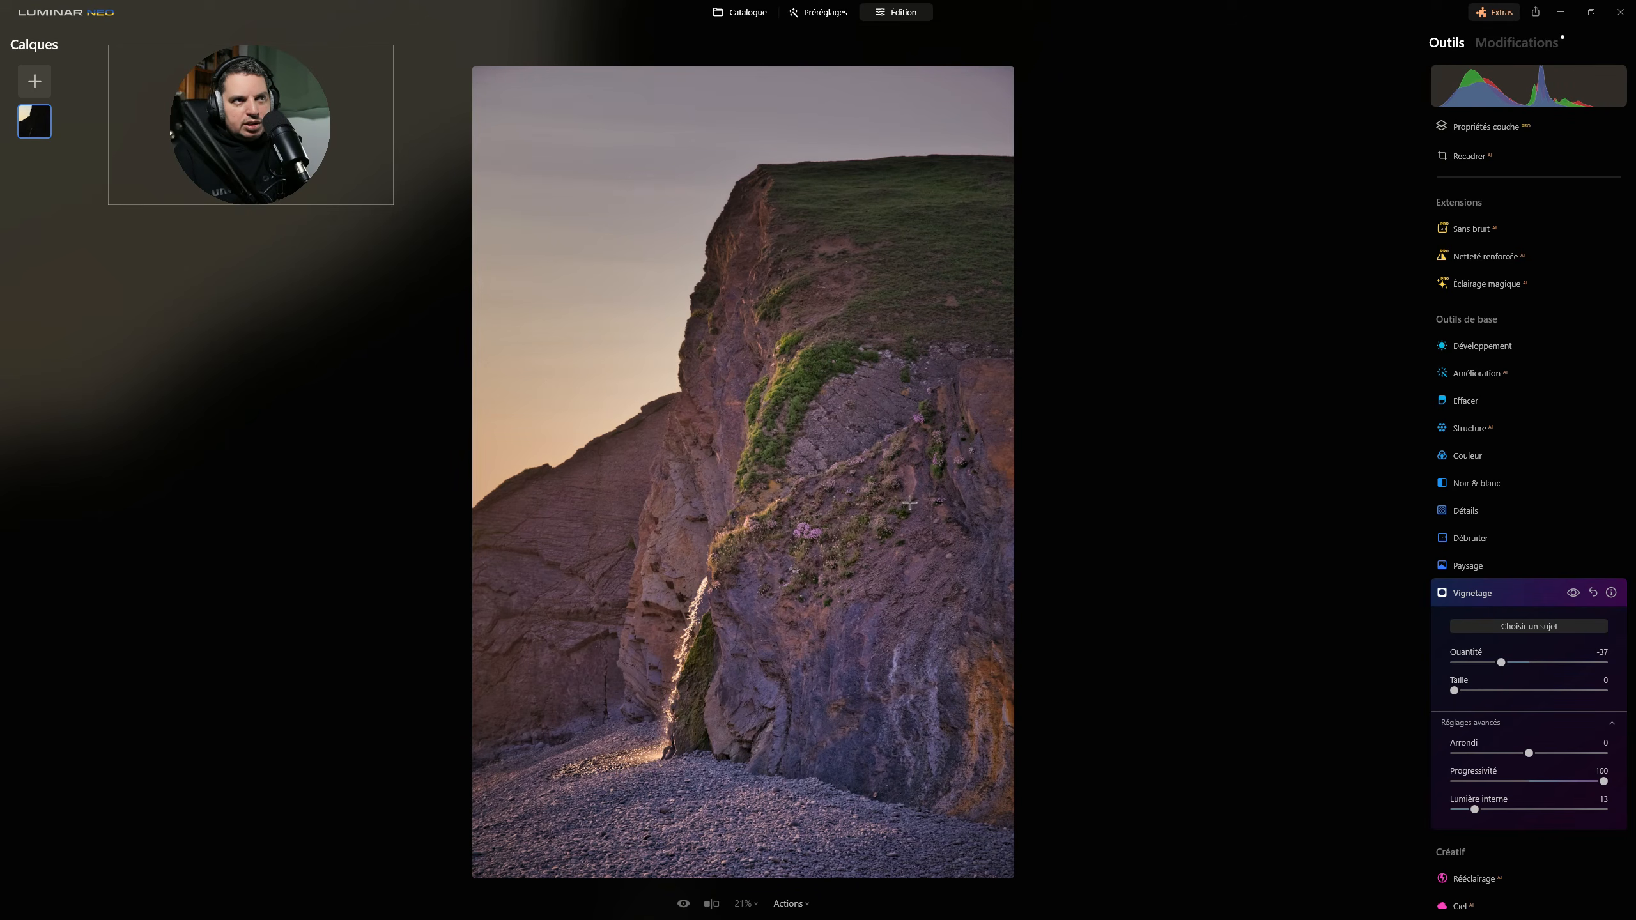
pyautogui.click(1486, 596)
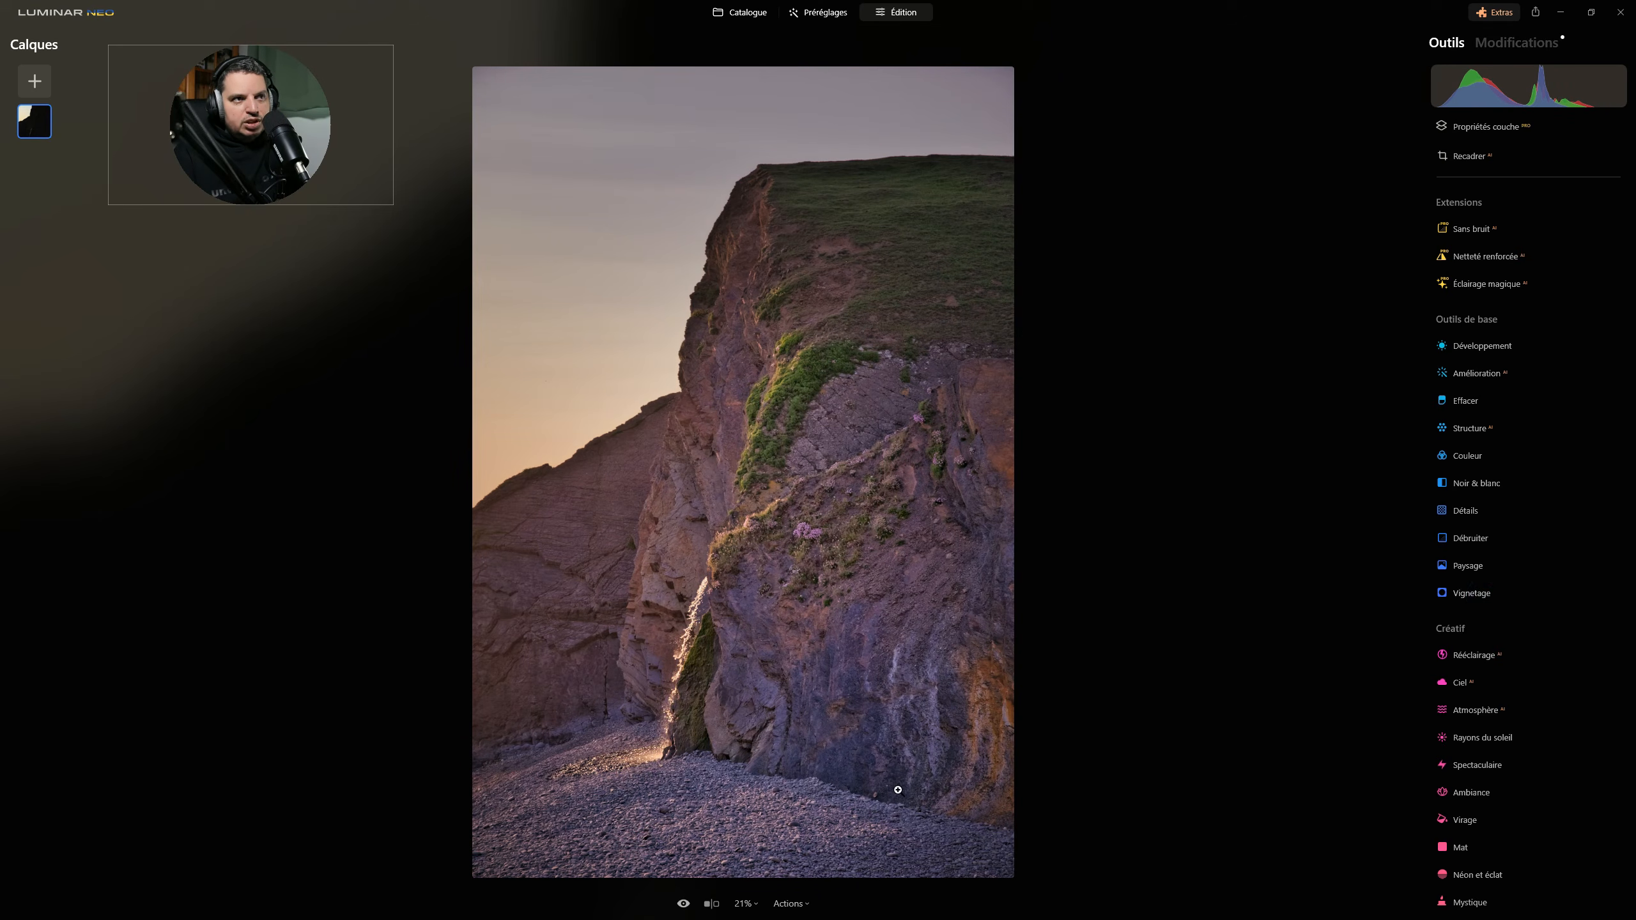
# - Compare the two applied vignettes among the photo's edits and examine how each one affects the image
pyautogui.click(1516, 43)
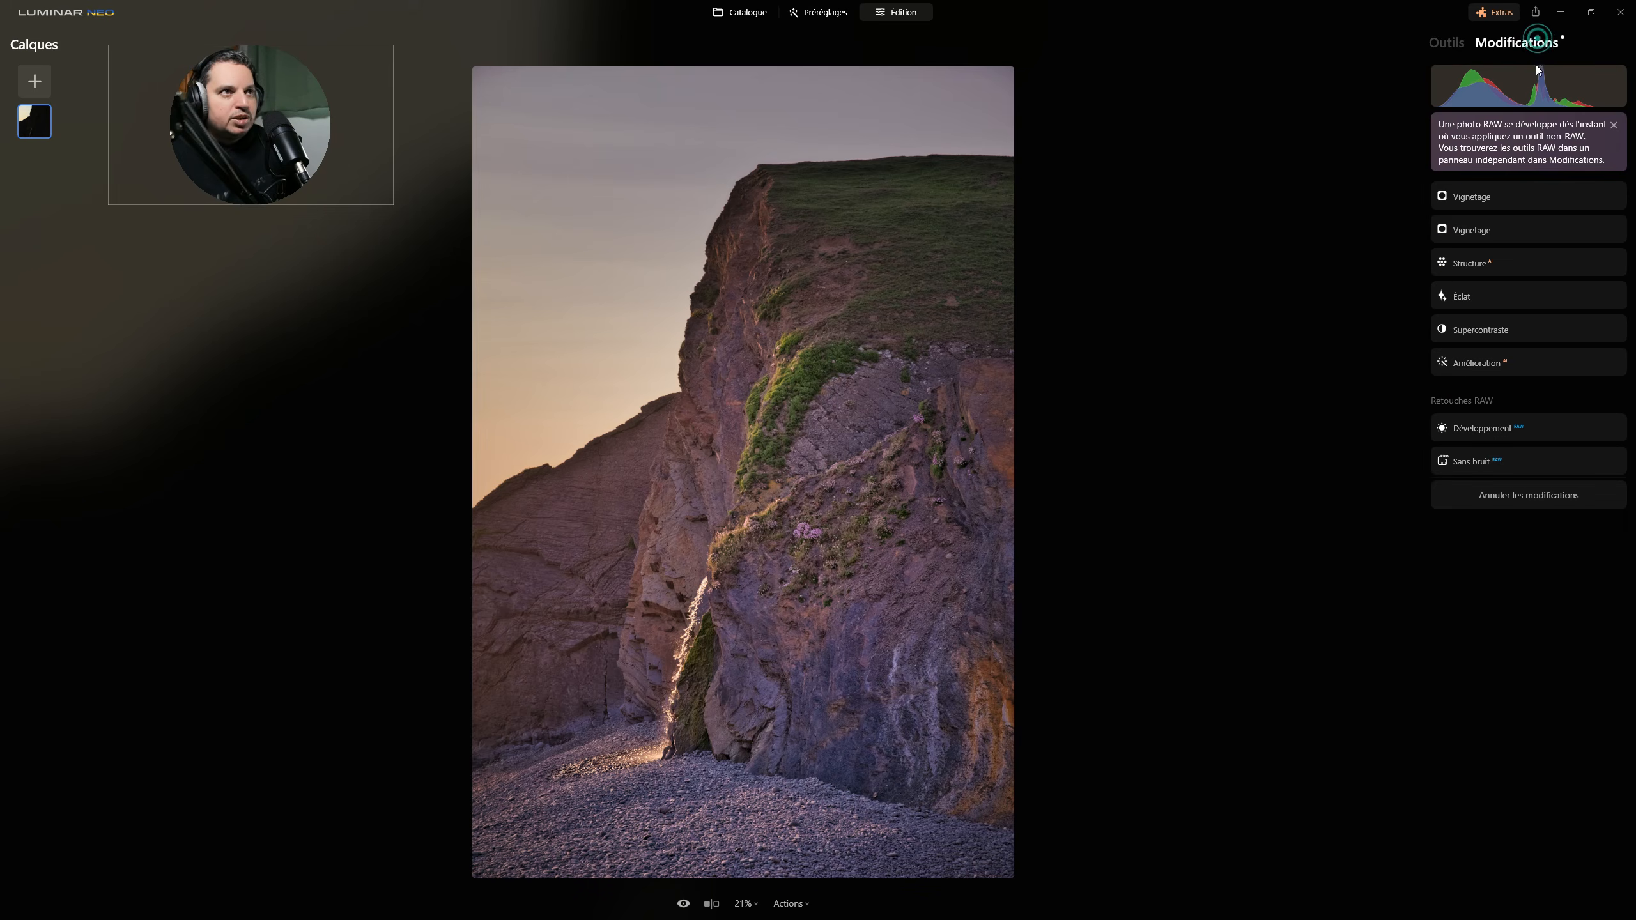
pyautogui.click(1451, 390)
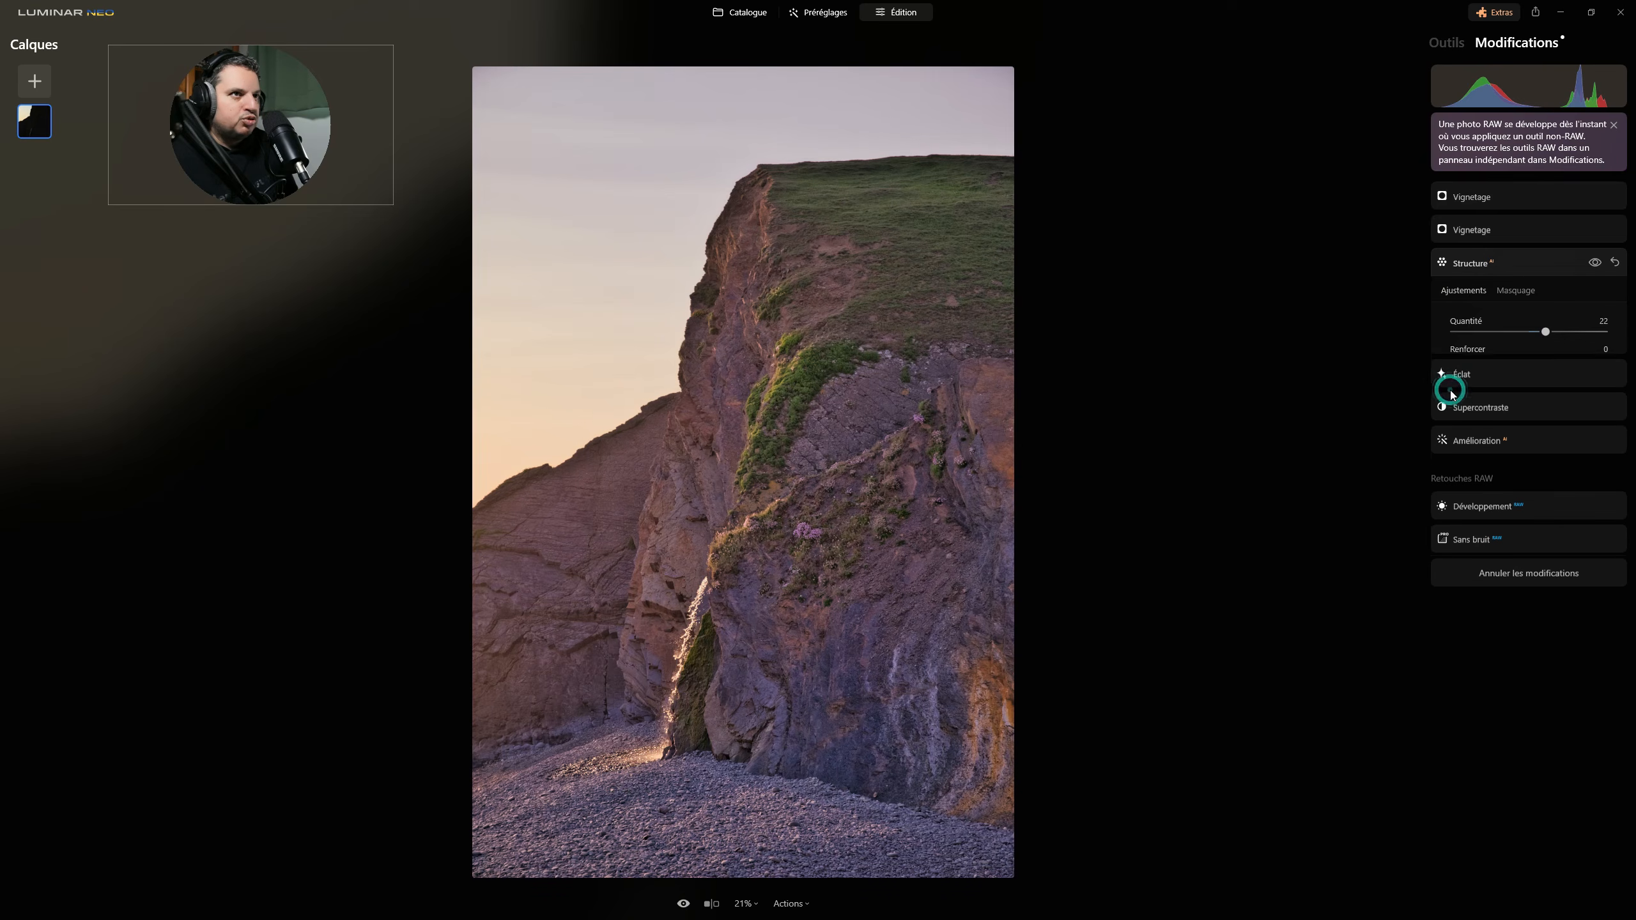
pyautogui.click(1470, 230)
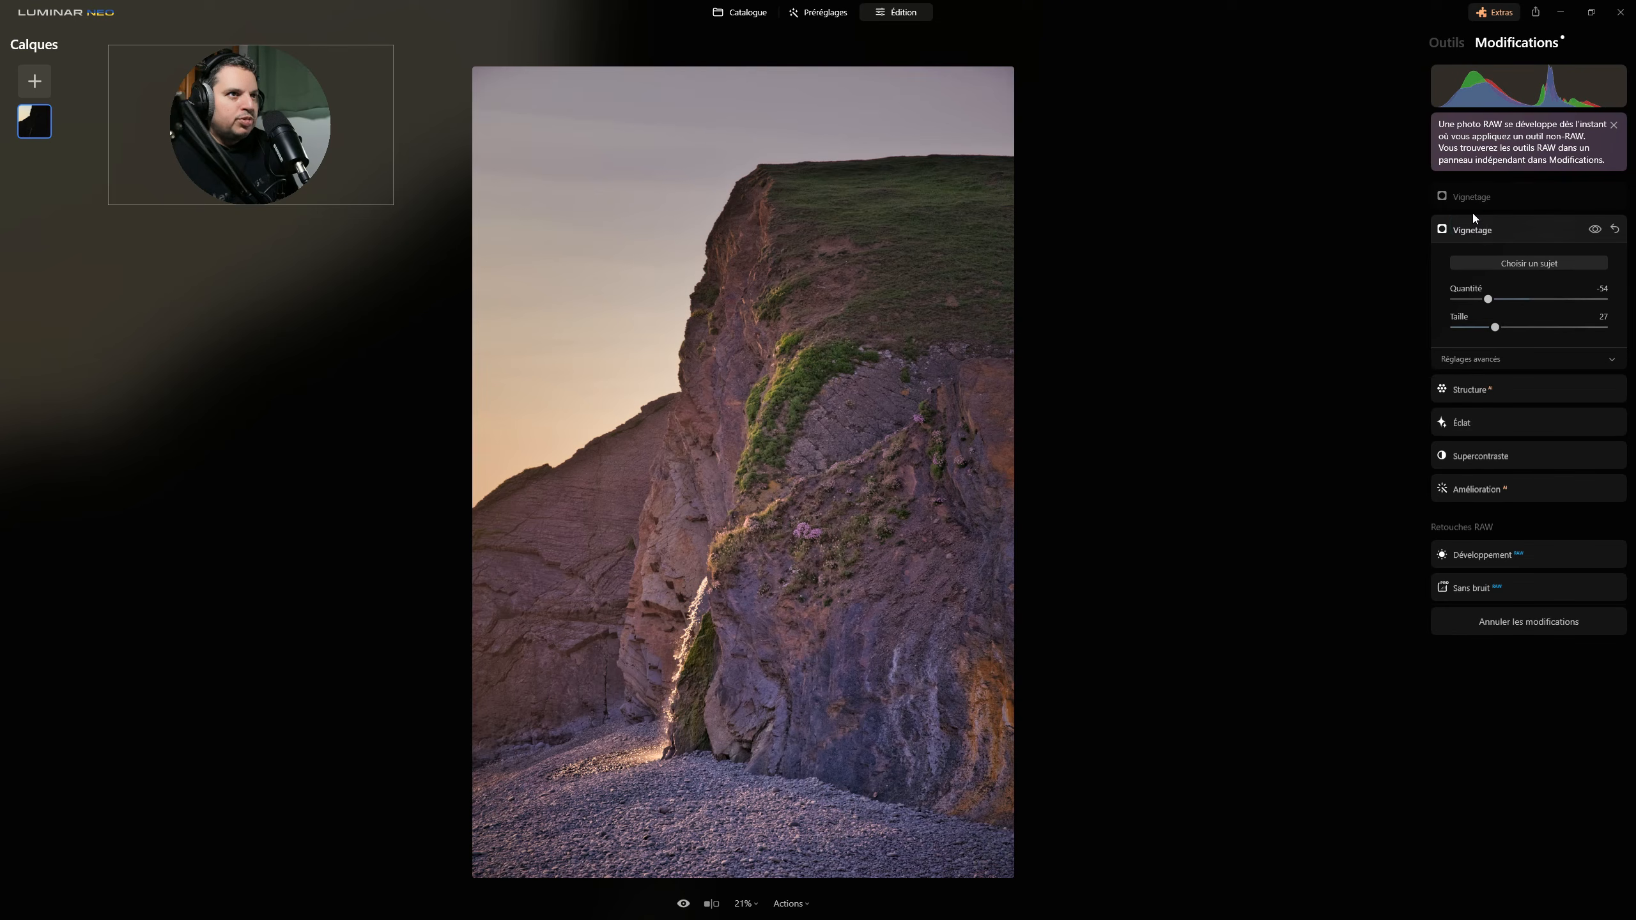
pyautogui.click(1475, 201)
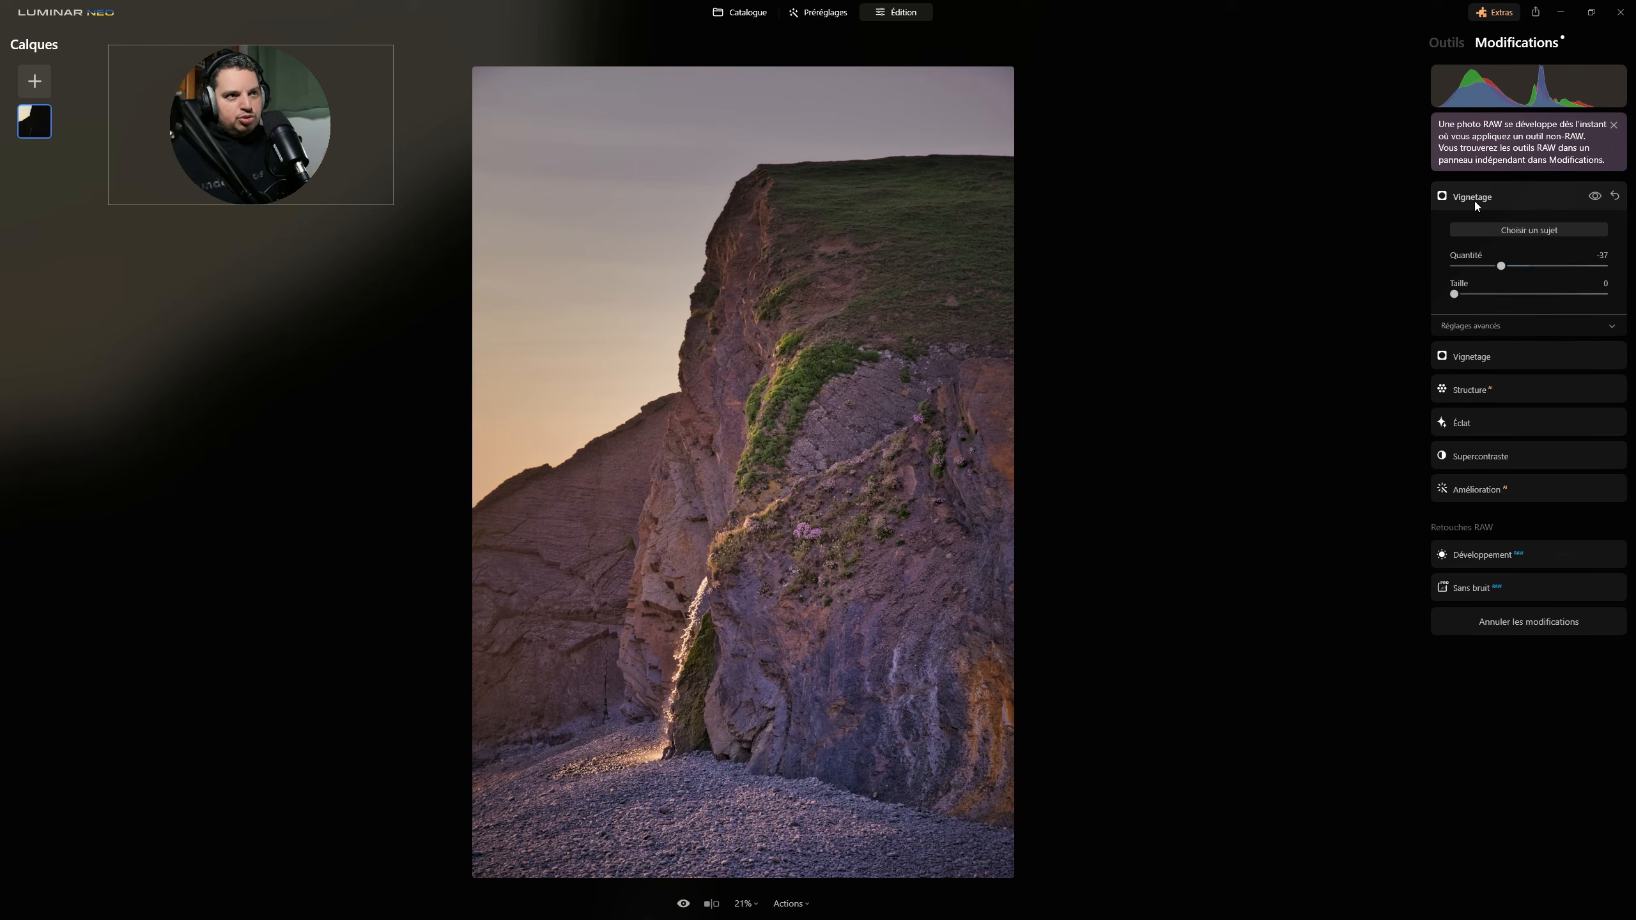
pyautogui.click(1477, 348)
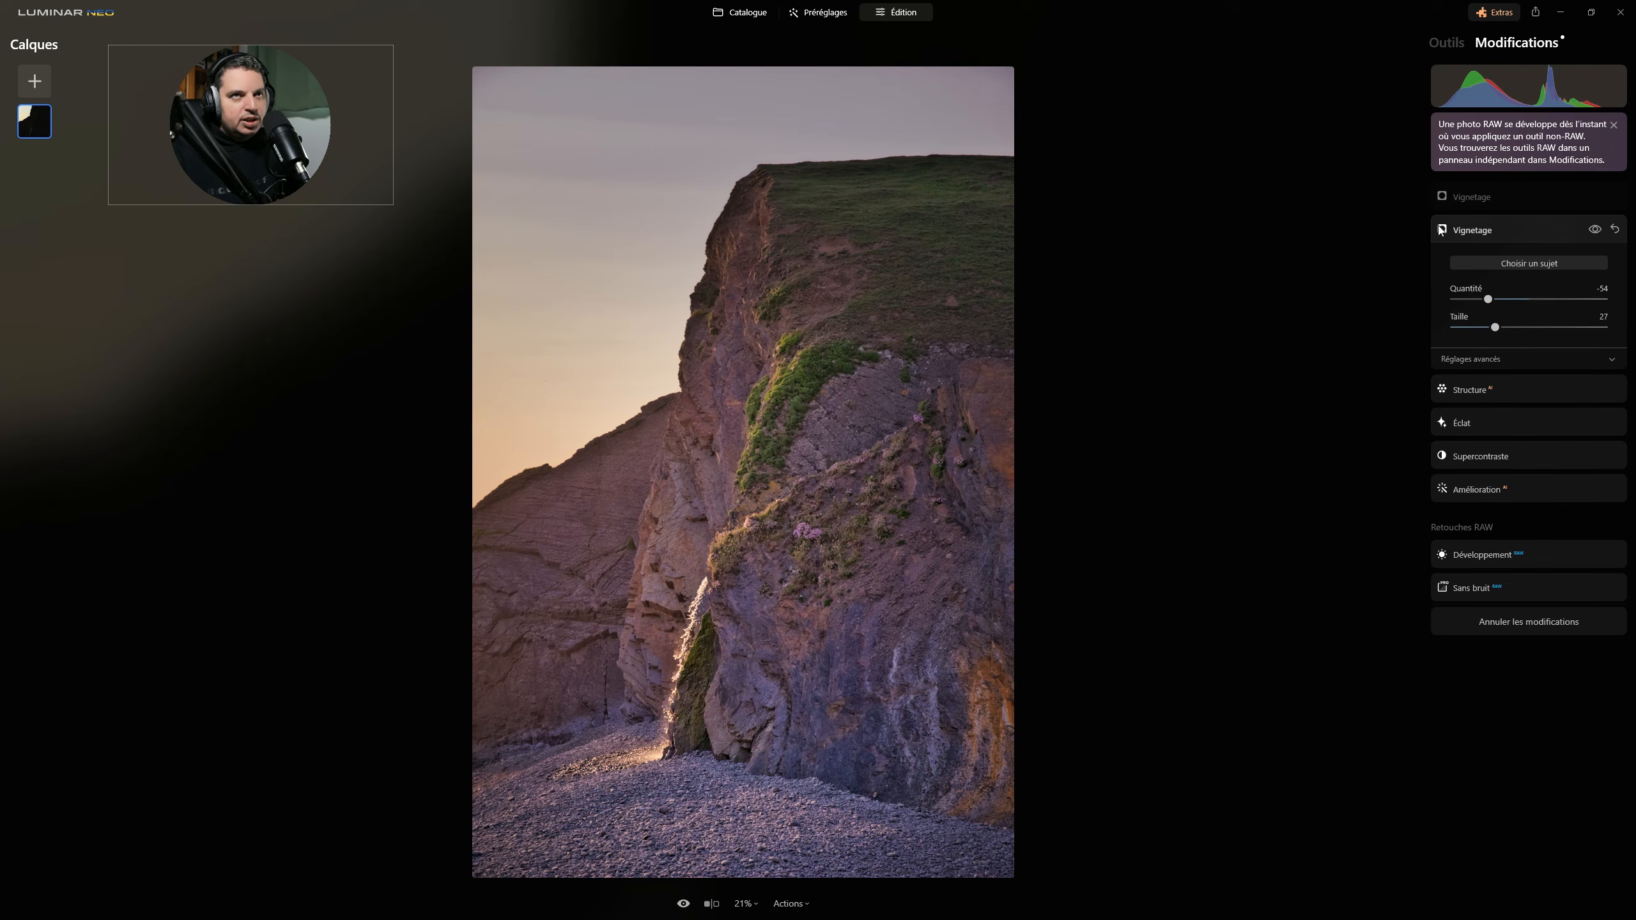
pyautogui.click(1455, 198)
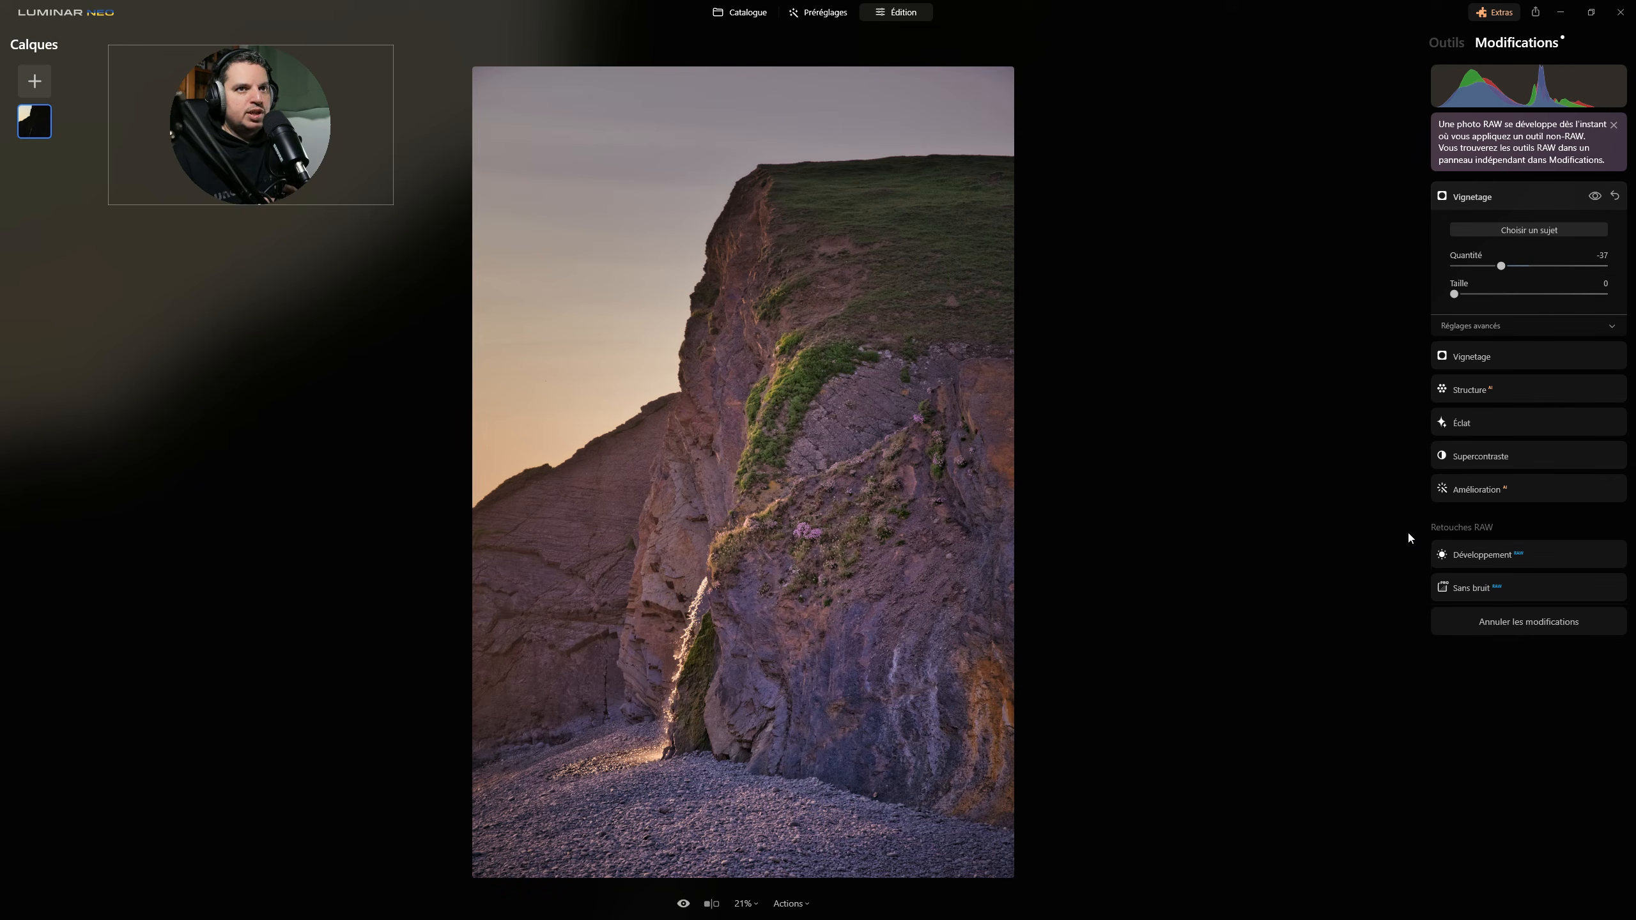
# - Remove the midpoint from the green channel curve in the RAW Développement edit and return to the full result
pyautogui.click(1480, 554)
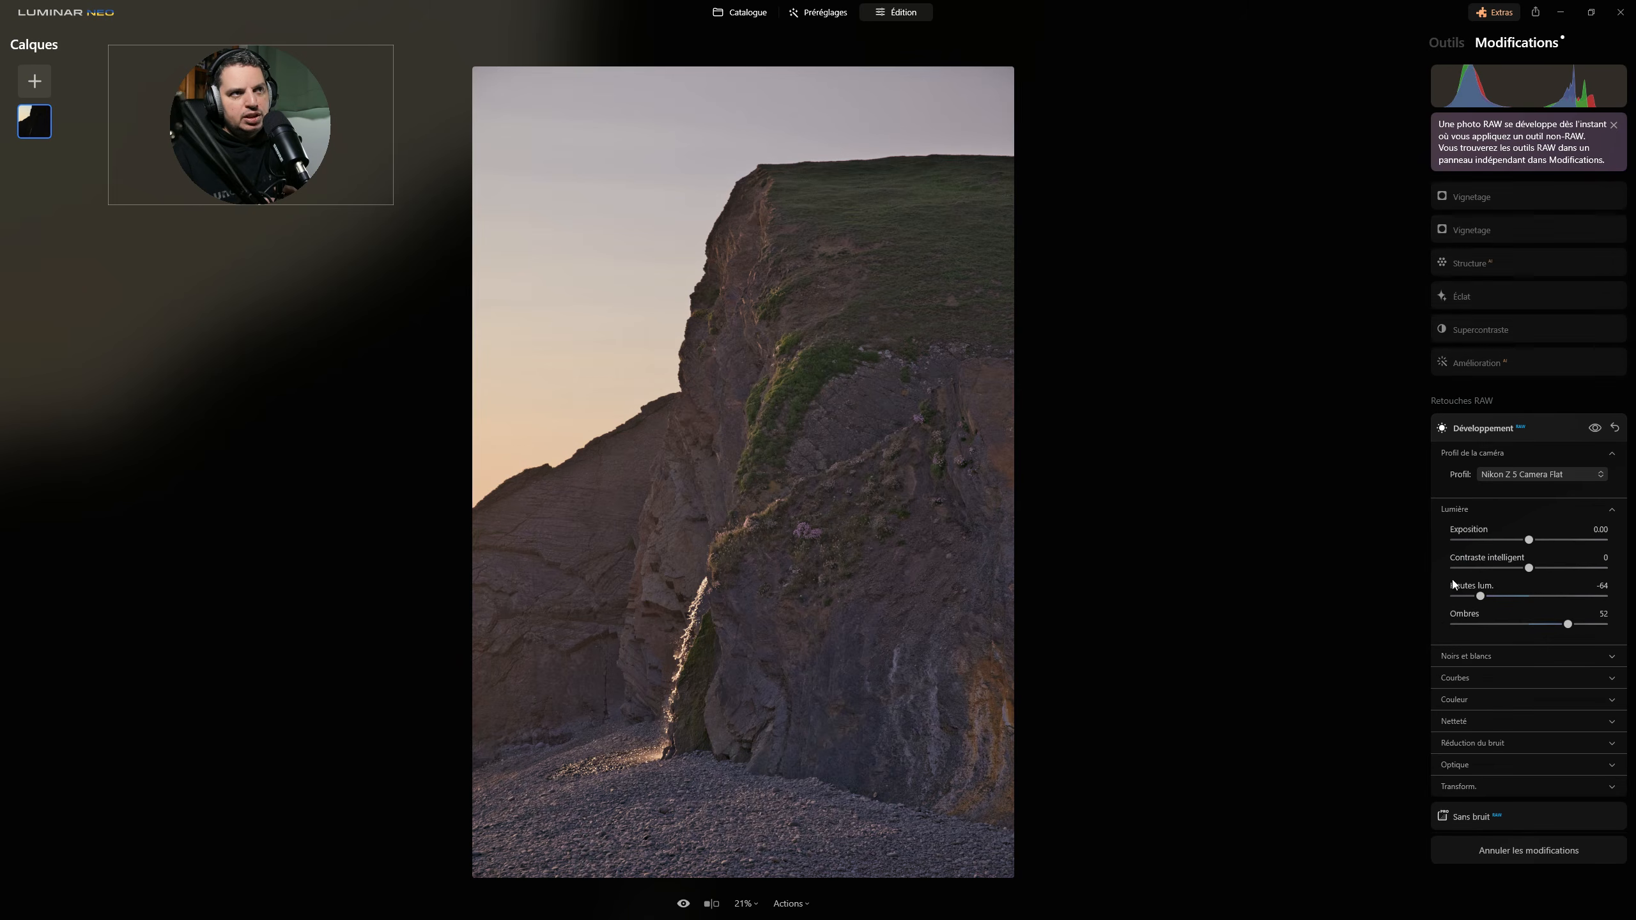
pyautogui.click(1474, 678)
pyautogui.scroll(-2, 1545, 786)
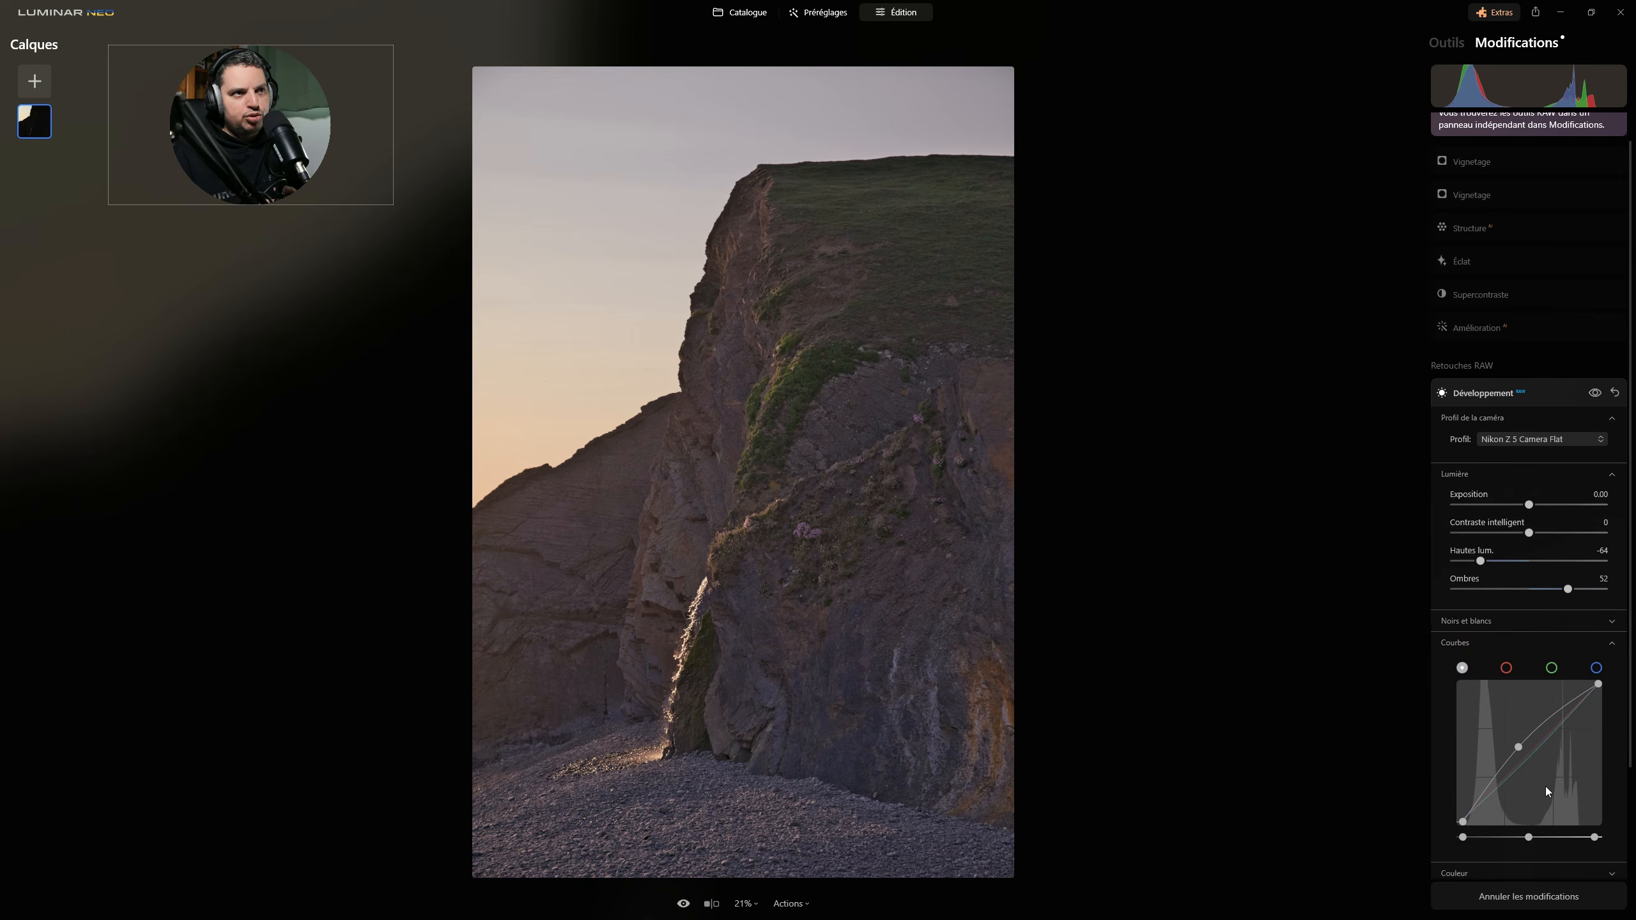
pyautogui.click(1551, 661)
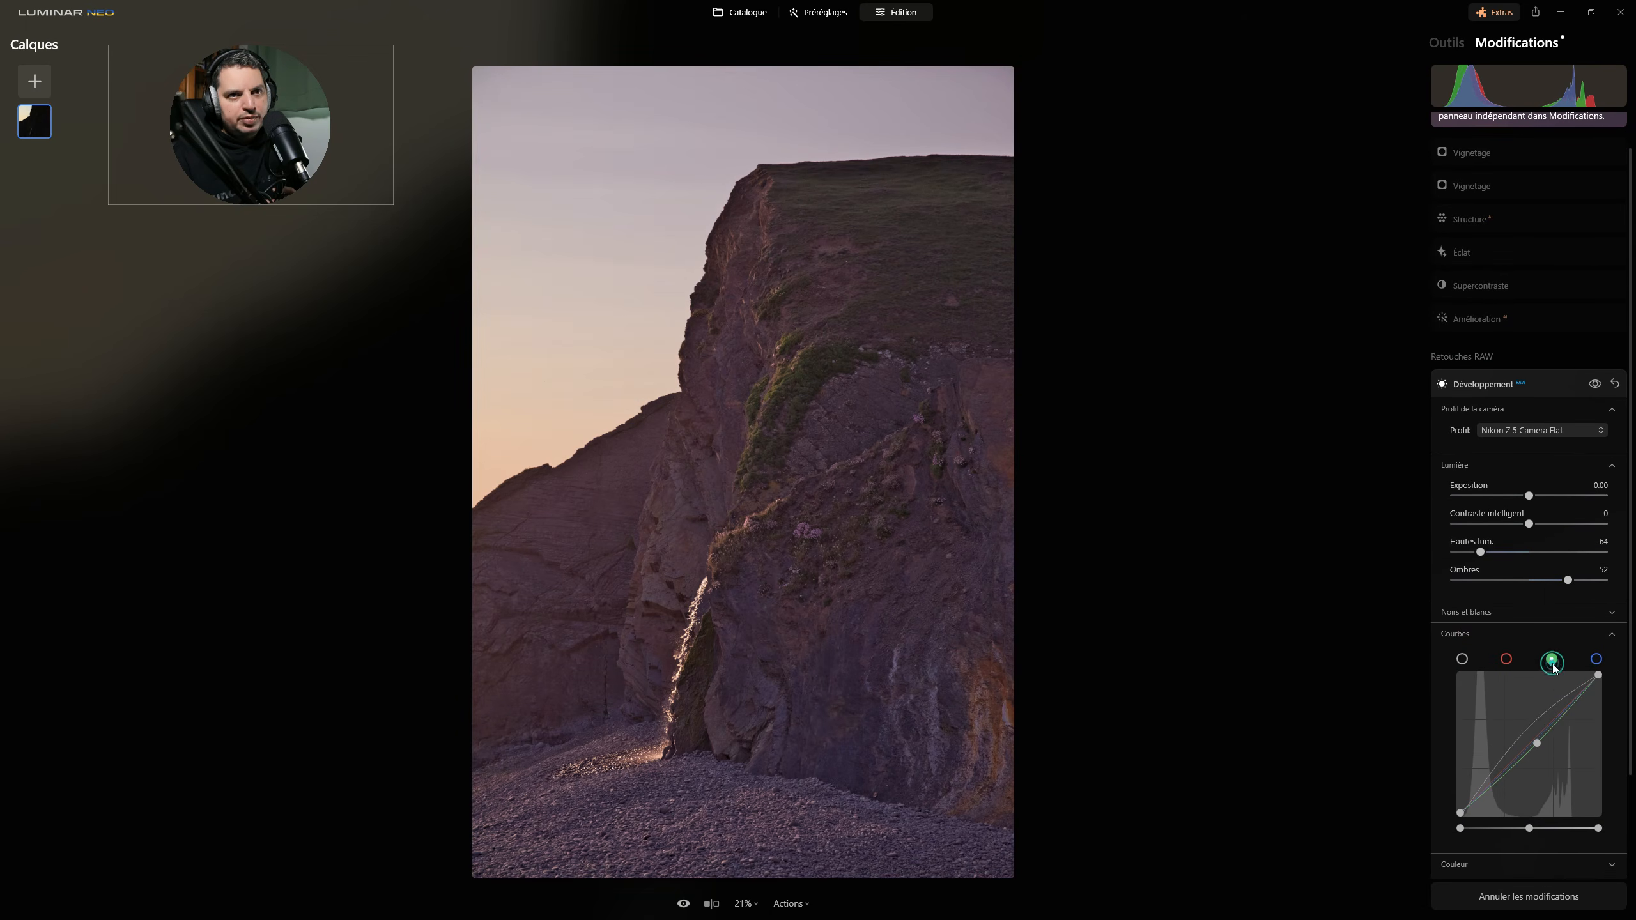
pyautogui.moveTo(1540, 739); pyautogui.dragTo(1535, 743)
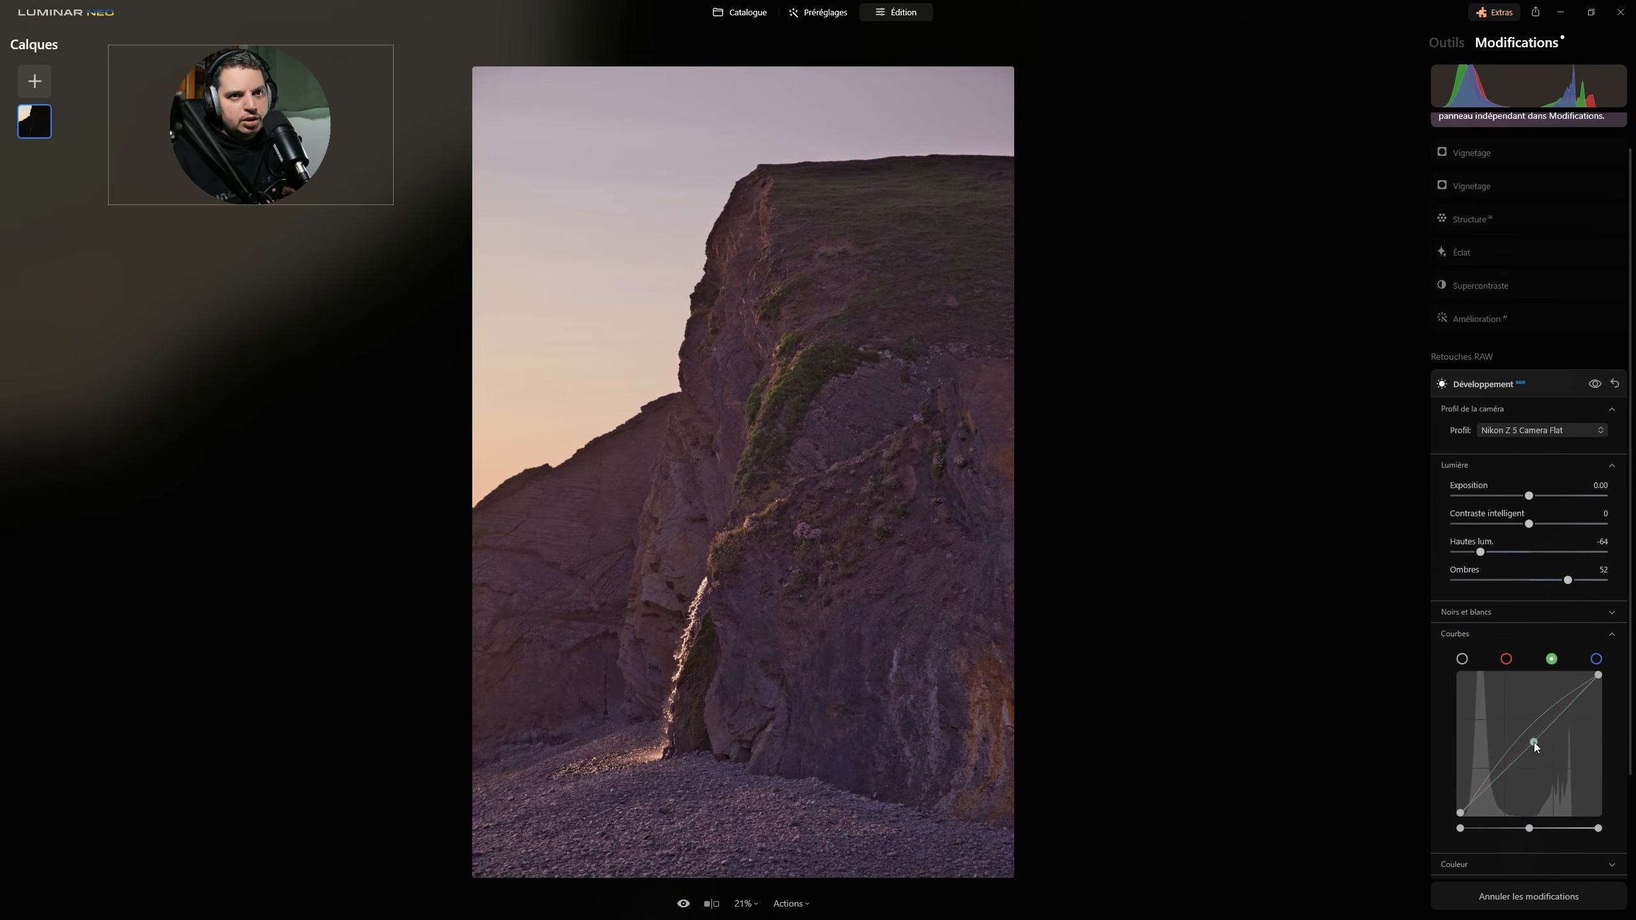
pyautogui.doubleClick(1536, 743)
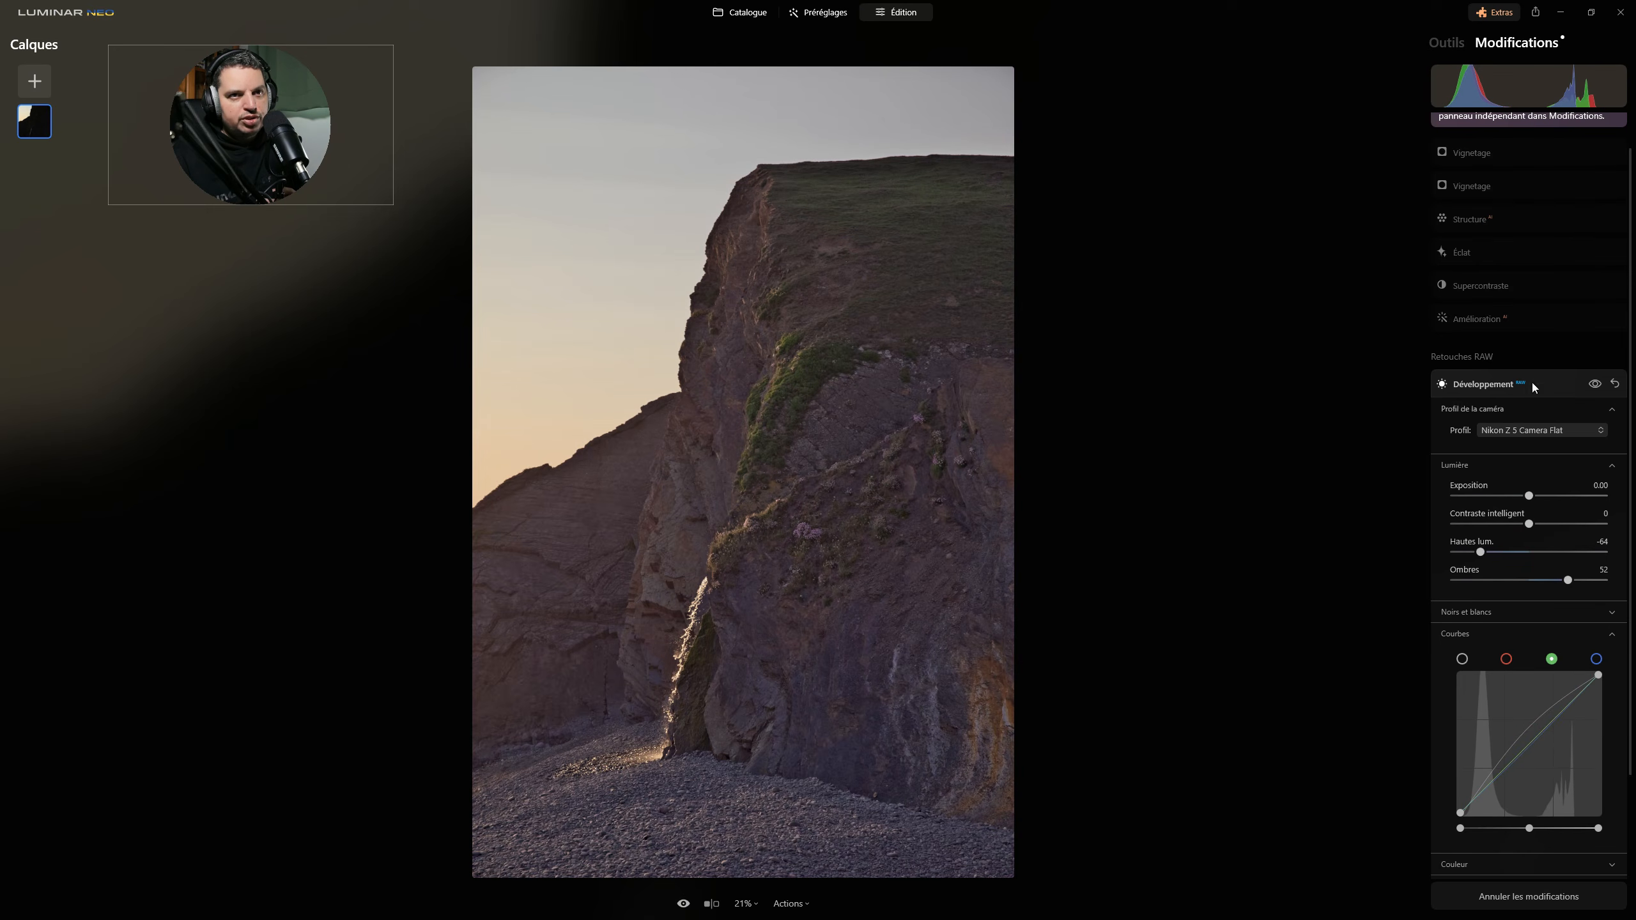
pyautogui.click(1454, 152)
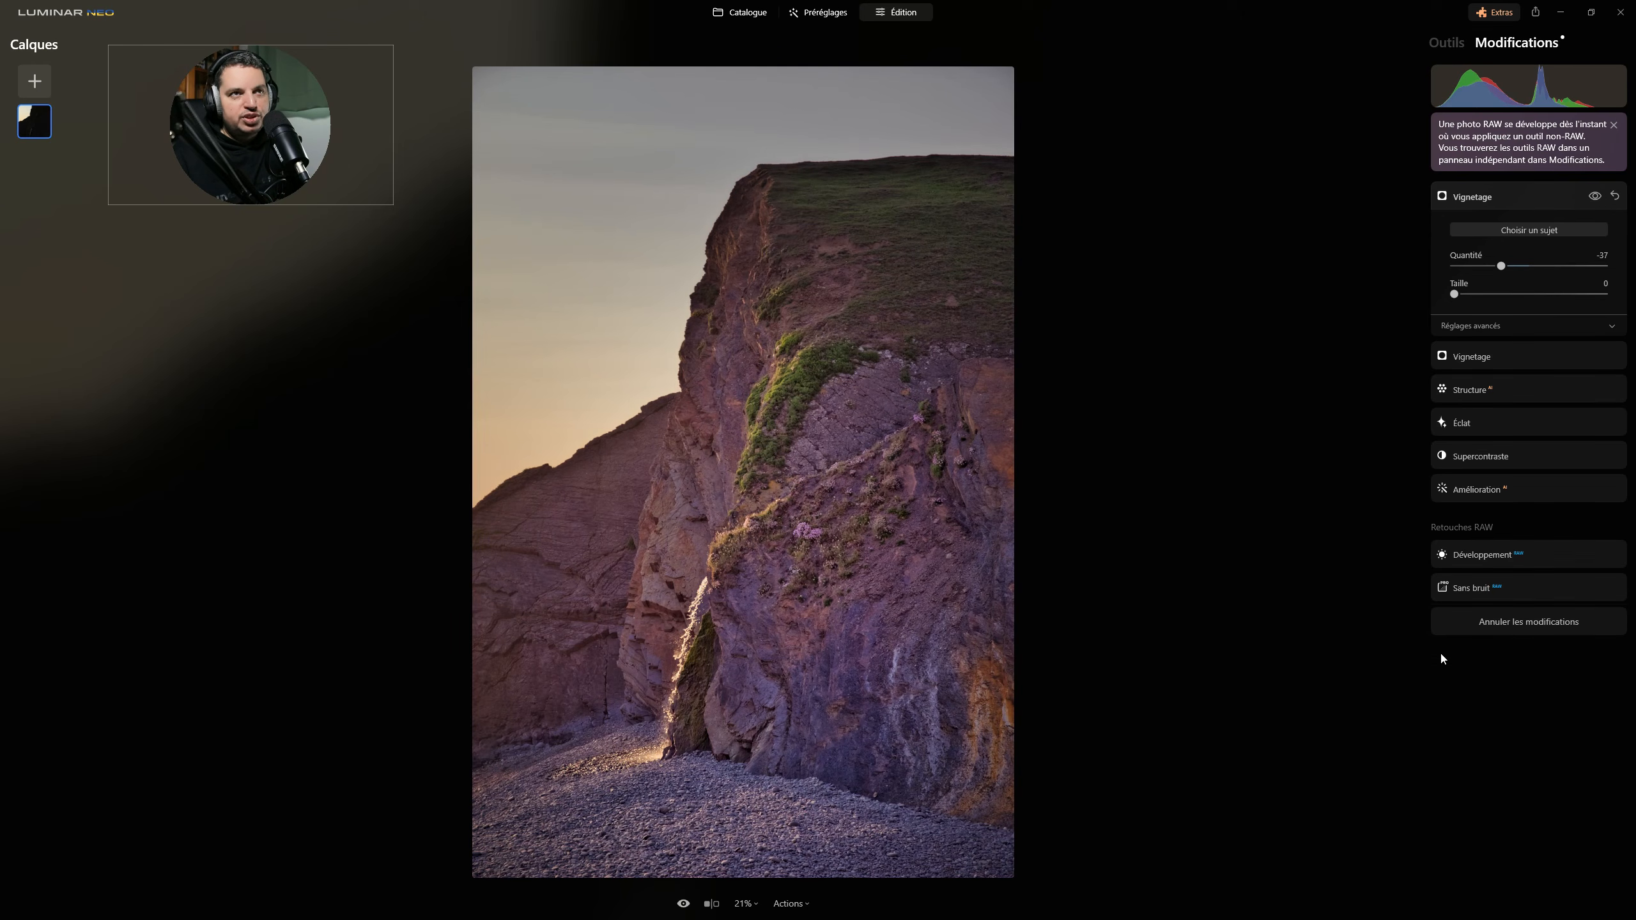
# - Remove the midpoint from the blue channel curve in the RAW Développement edit
pyautogui.click(1481, 555)
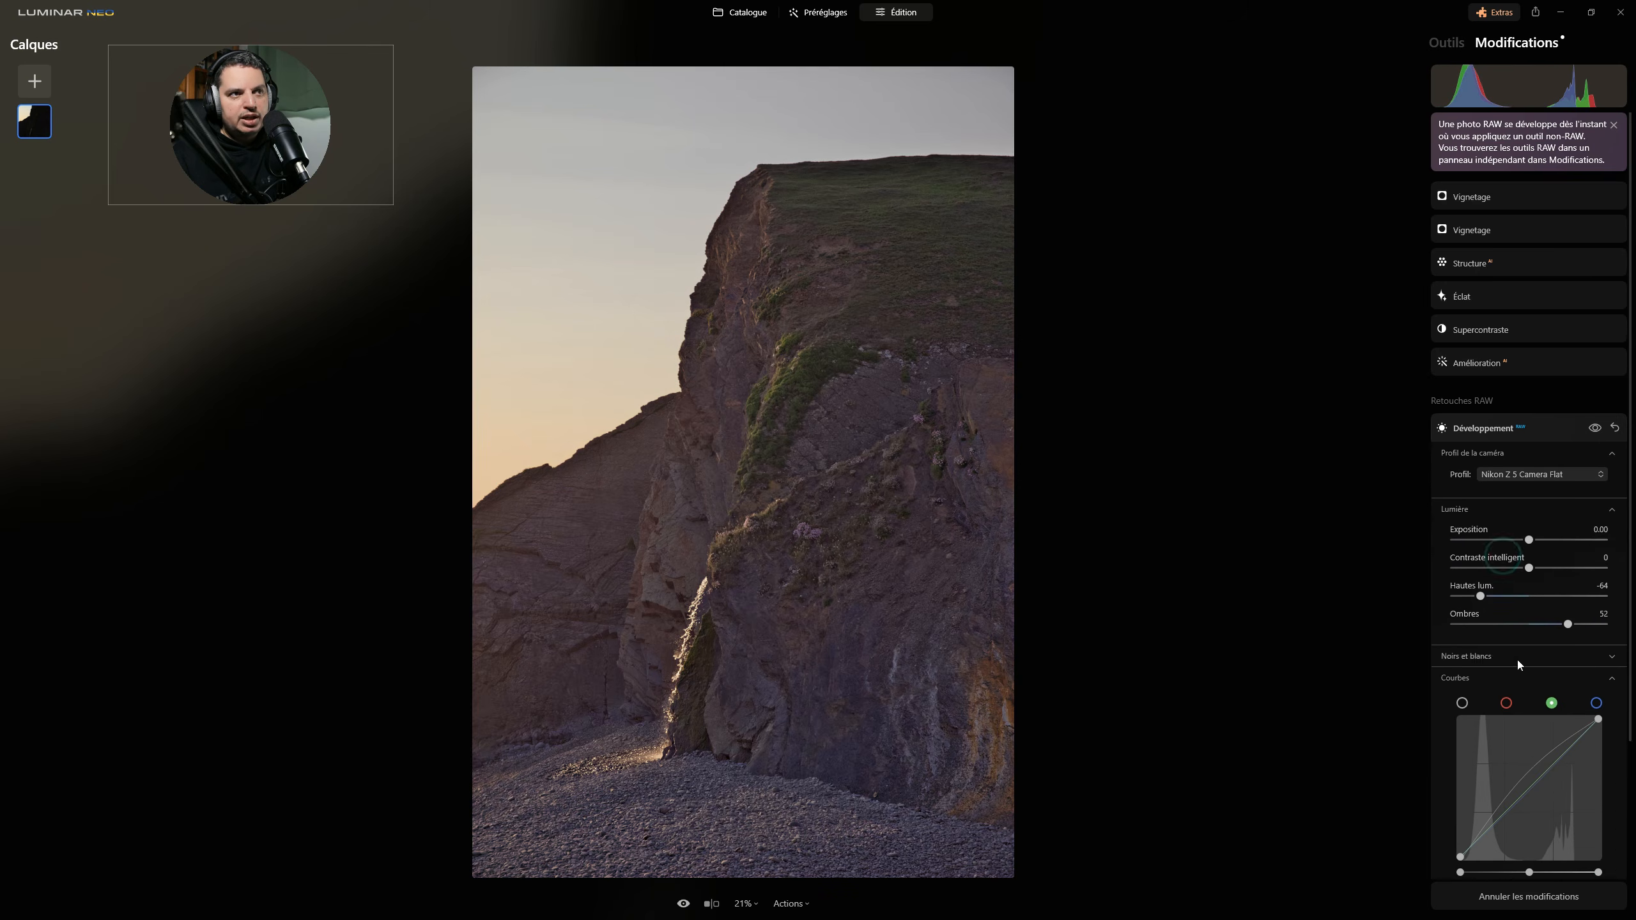
pyautogui.scroll(-3, 1536, 624)
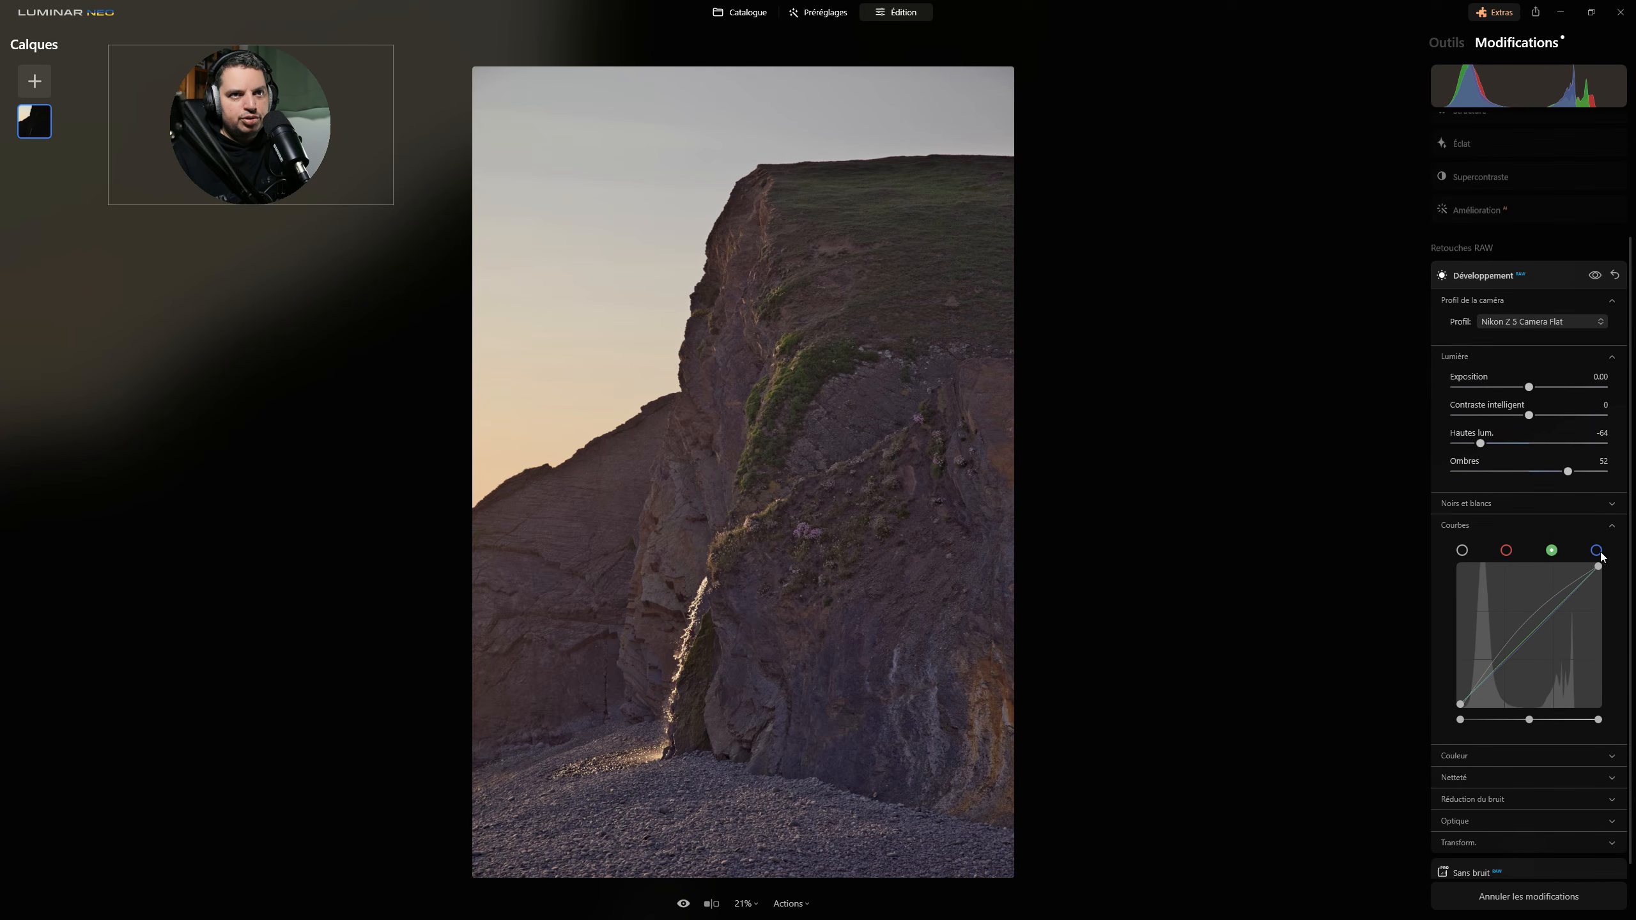
pyautogui.click(1596, 551)
pyautogui.click(1531, 638)
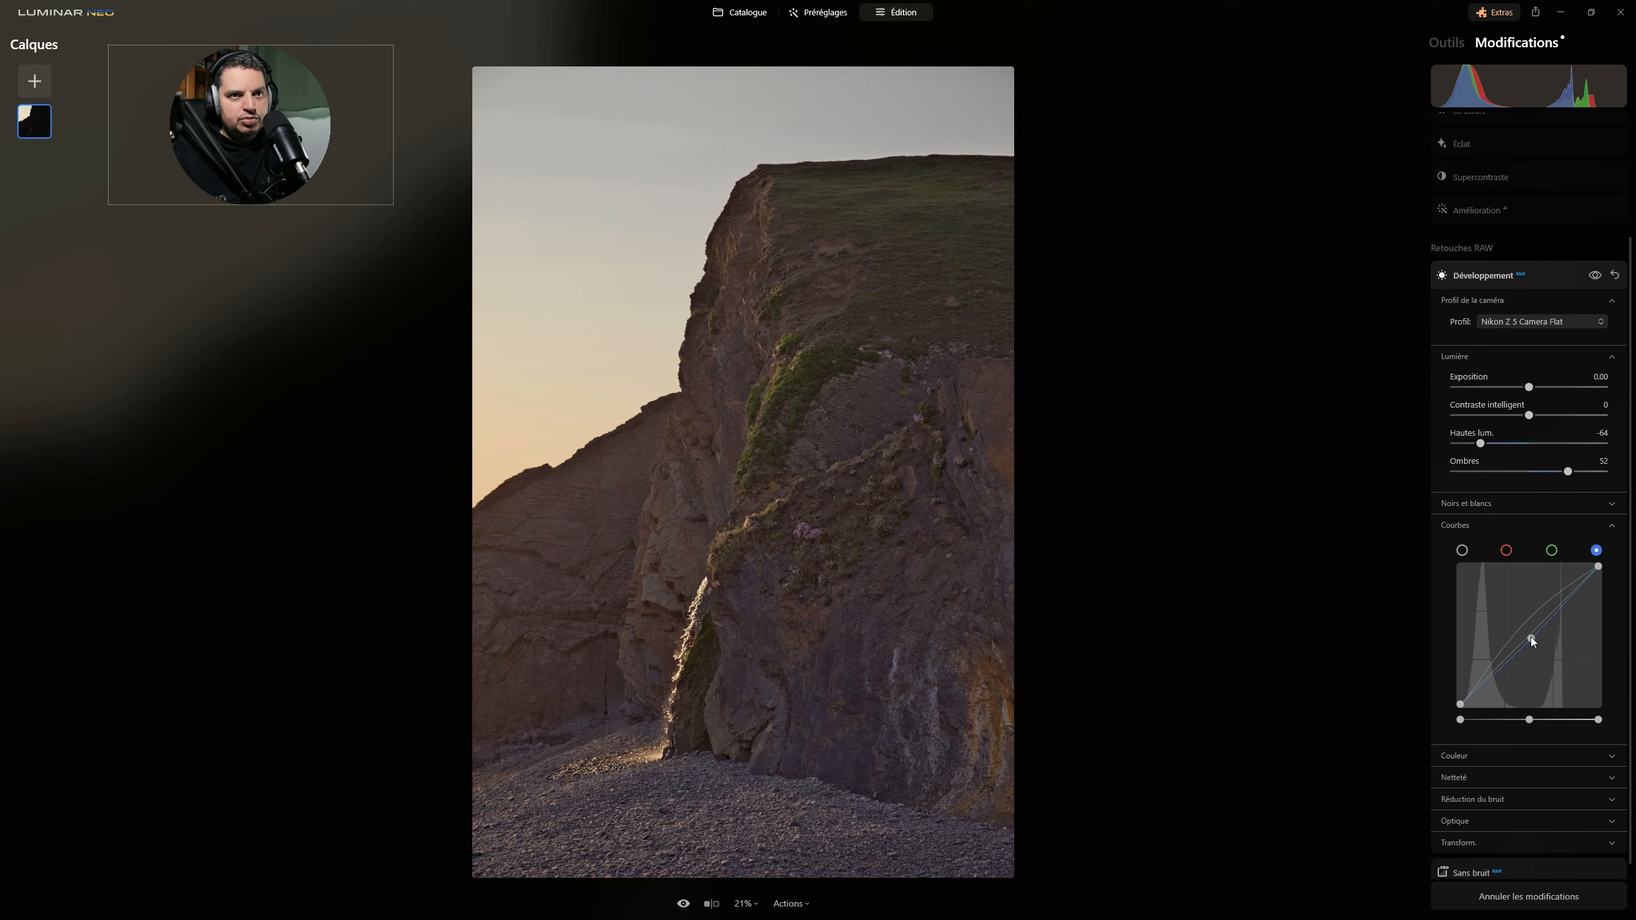
pyautogui.doubleClick(1532, 637)
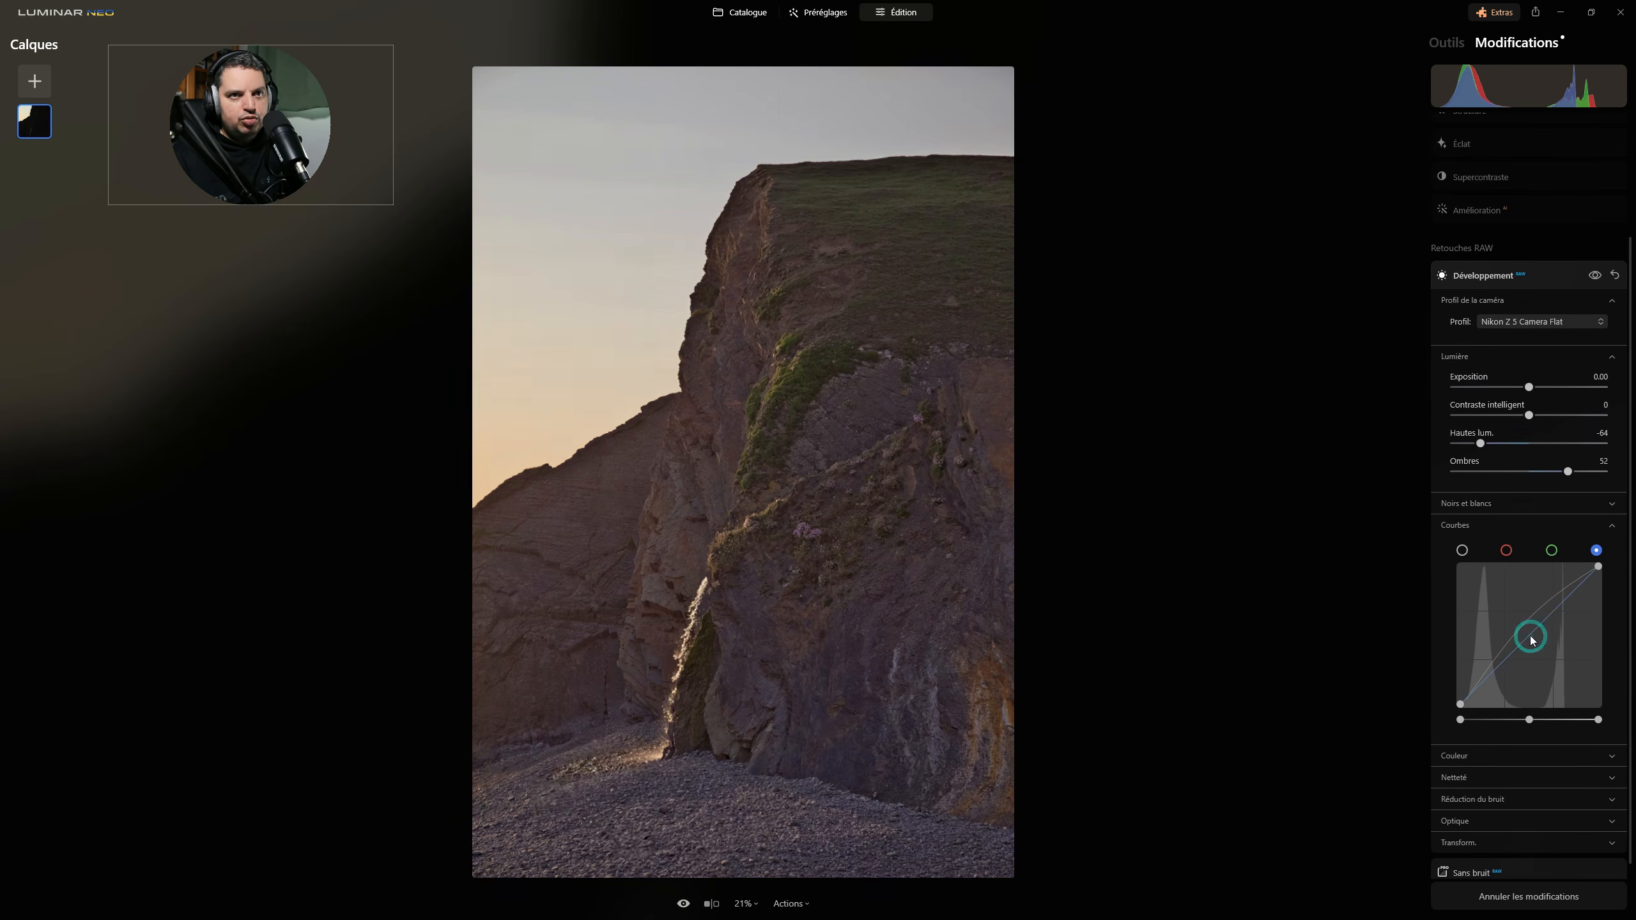
# - Flatten the red channel curve back to neutral and return to the full result with the latest vignette
pyautogui.click(1505, 551)
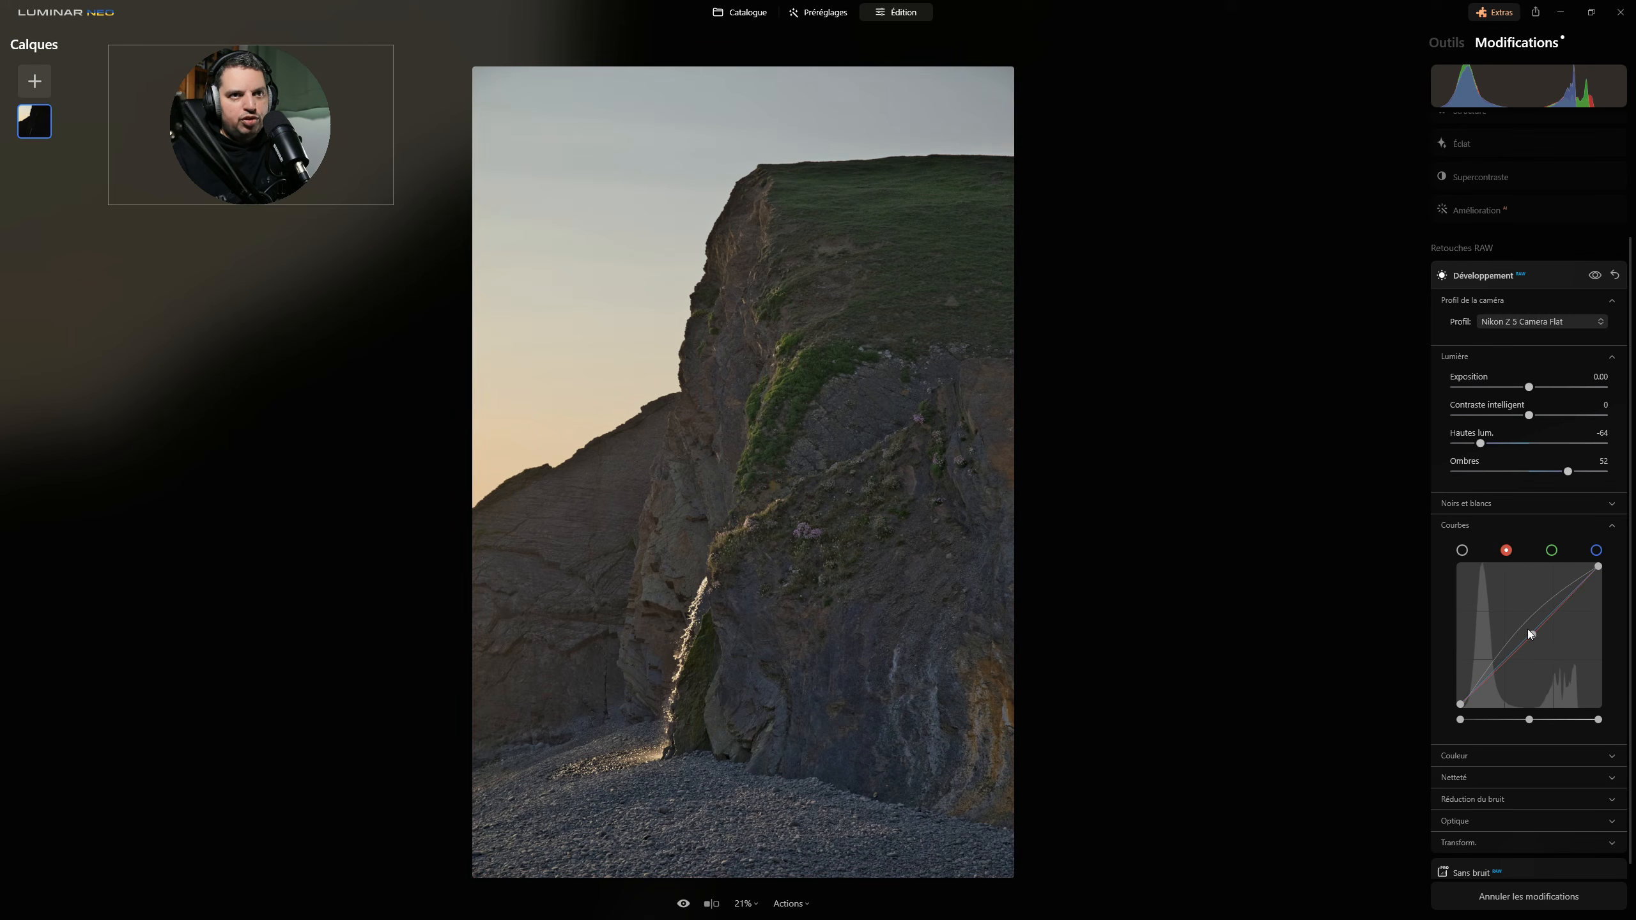
pyautogui.click(1534, 636)
pyautogui.click(1460, 143)
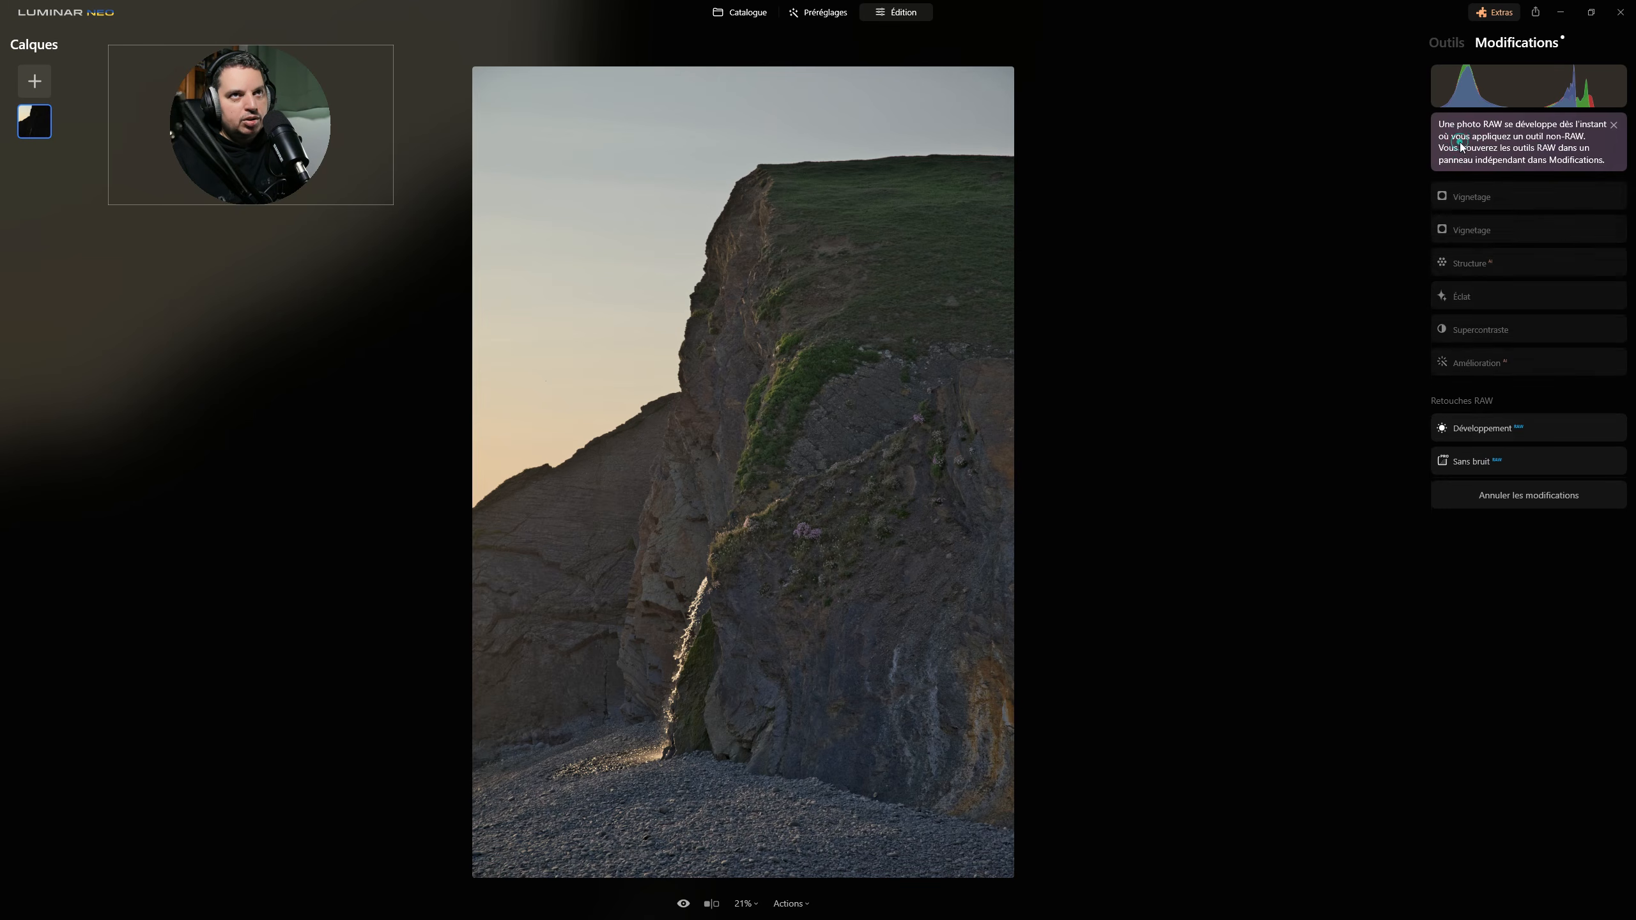
pyautogui.click(1476, 200)
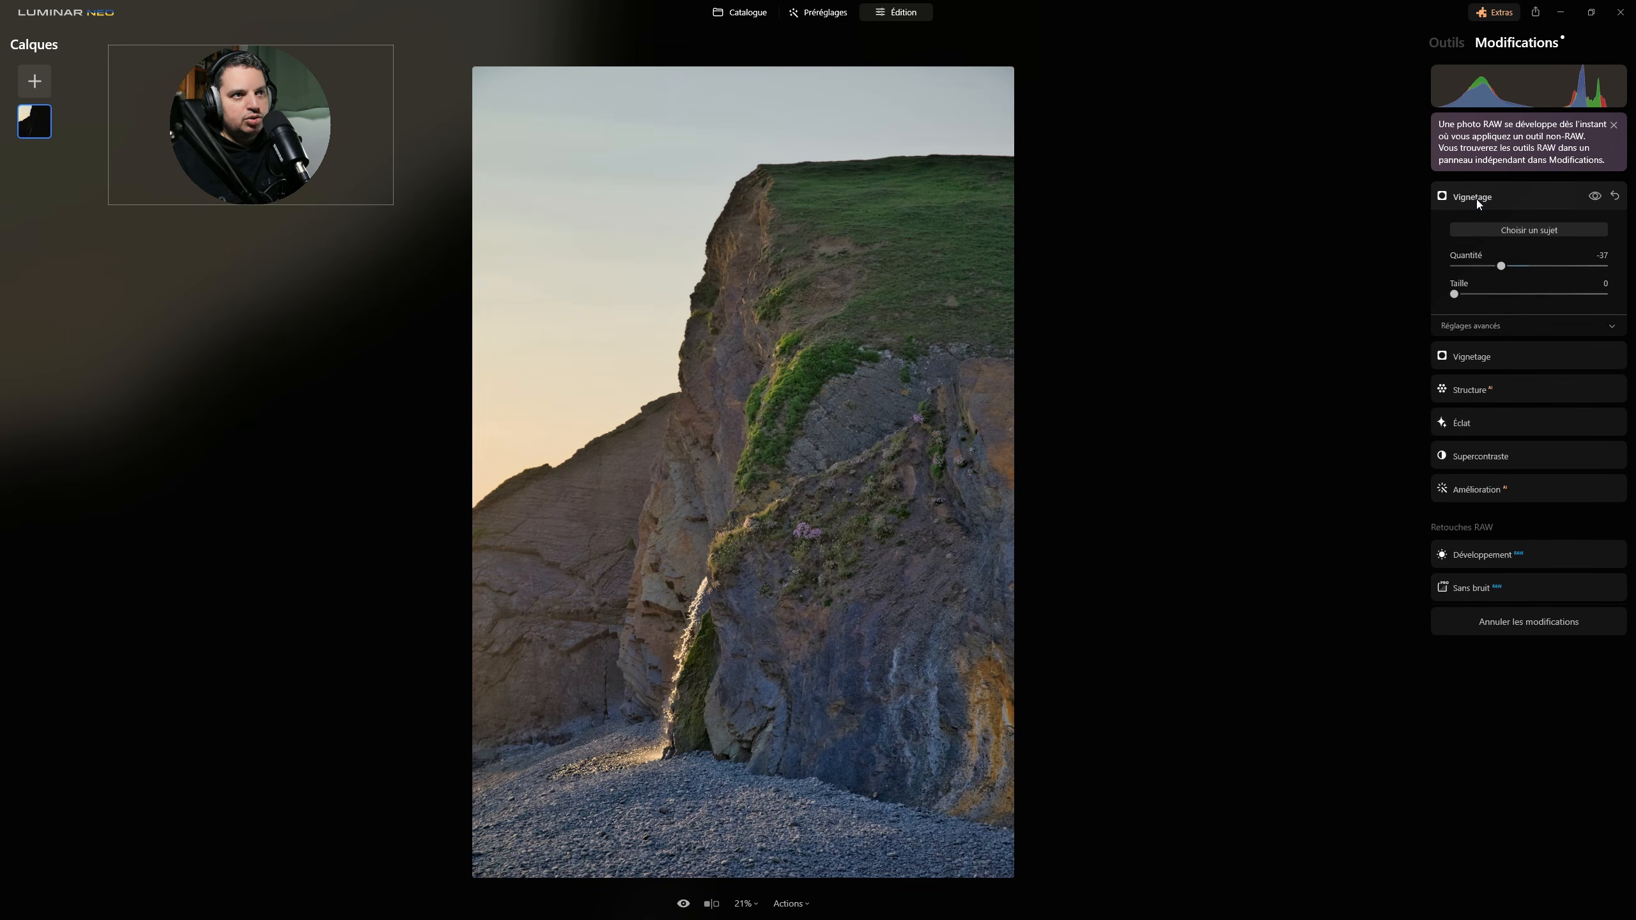